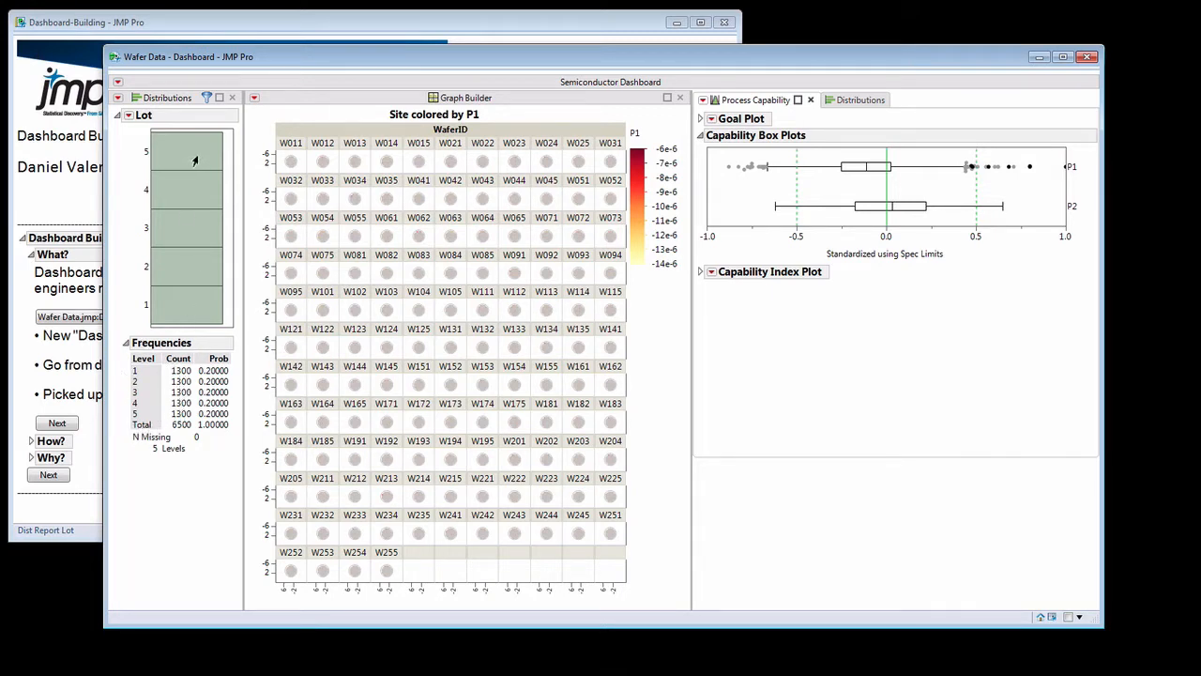
- Filter the dashboard to lot 3 and rescale the wafer maps' vertical axis so the wafers appear larger
{"action": "left_click", "coordinate": [184, 232]}
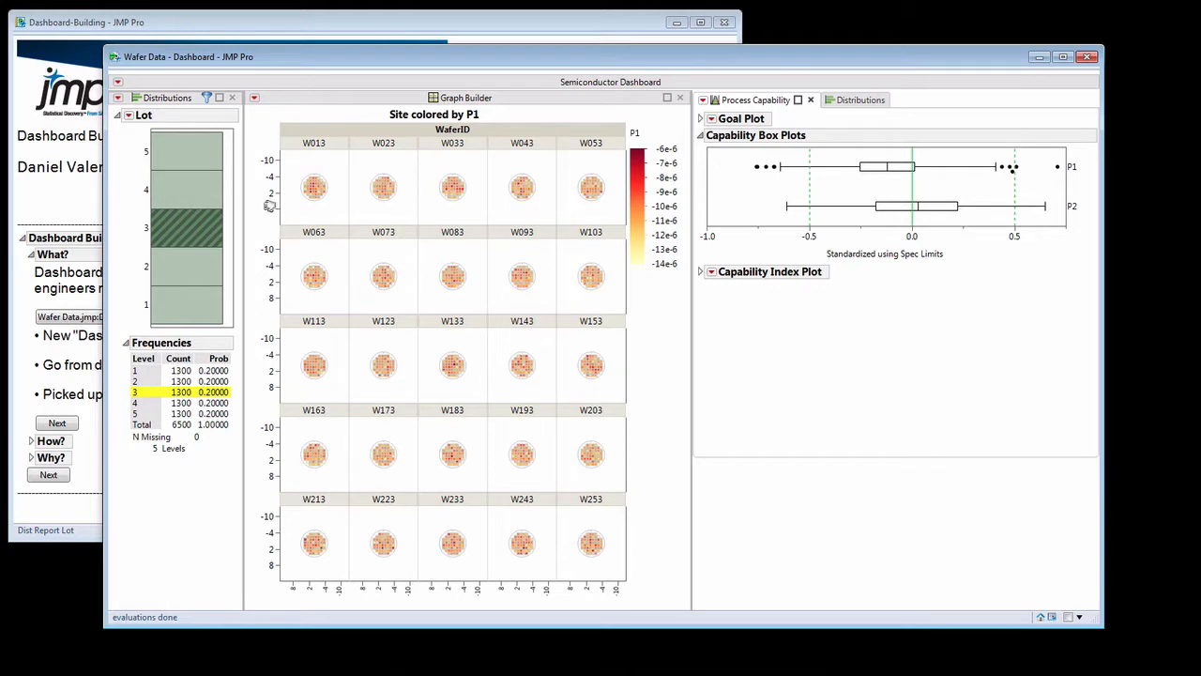
{"action": "left_click_drag", "start_coordinate": [271, 216], "coordinate": [269, 138]}
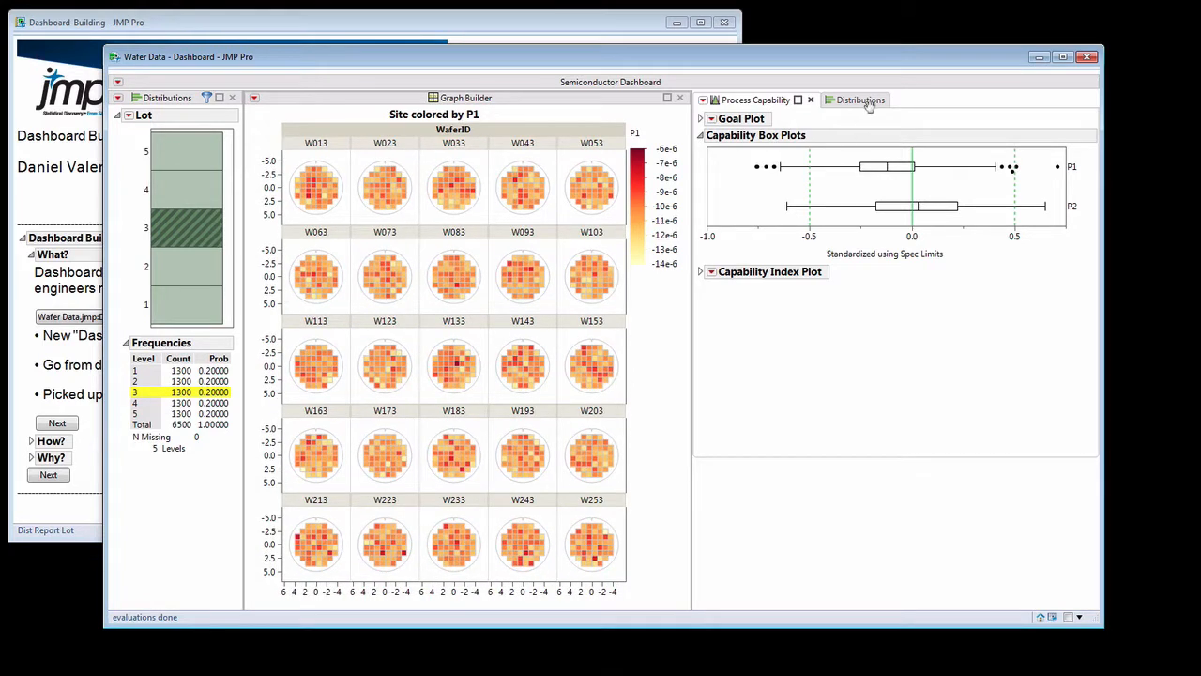
- Dock the P1 and P2 Distributions report beneath Process Capability, leaving the Capability Index Plot collapsed
{"action": "left_click", "coordinate": [701, 272]}
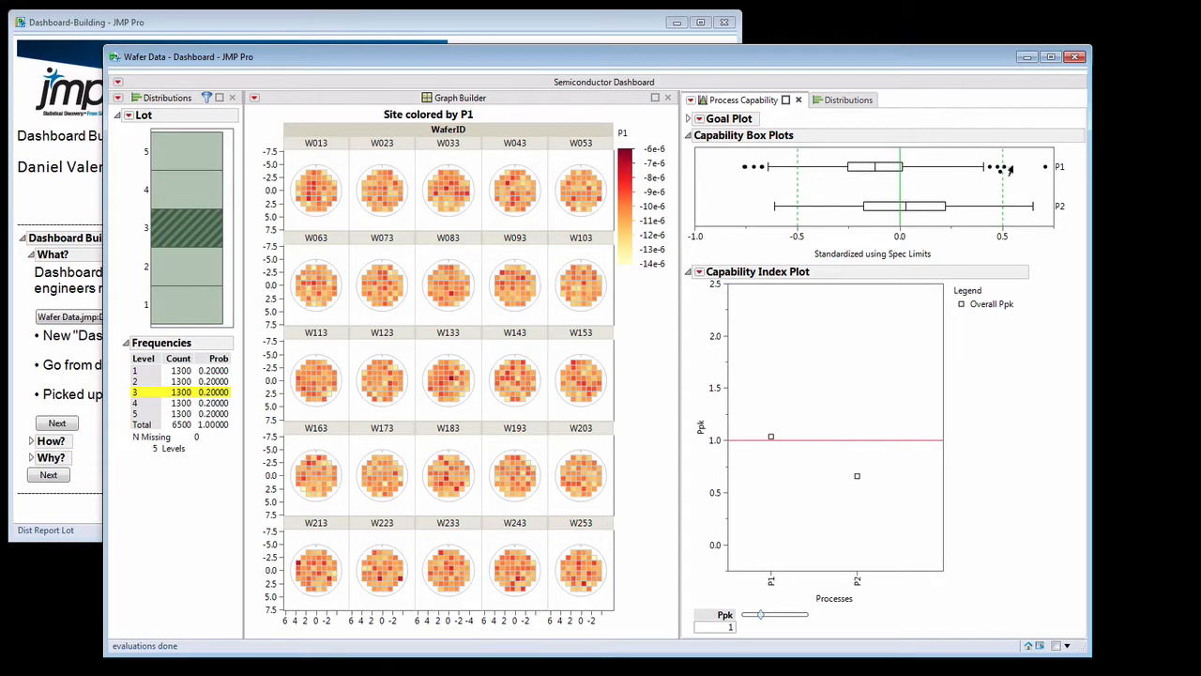
{"action": "left_click", "coordinate": [849, 100]}
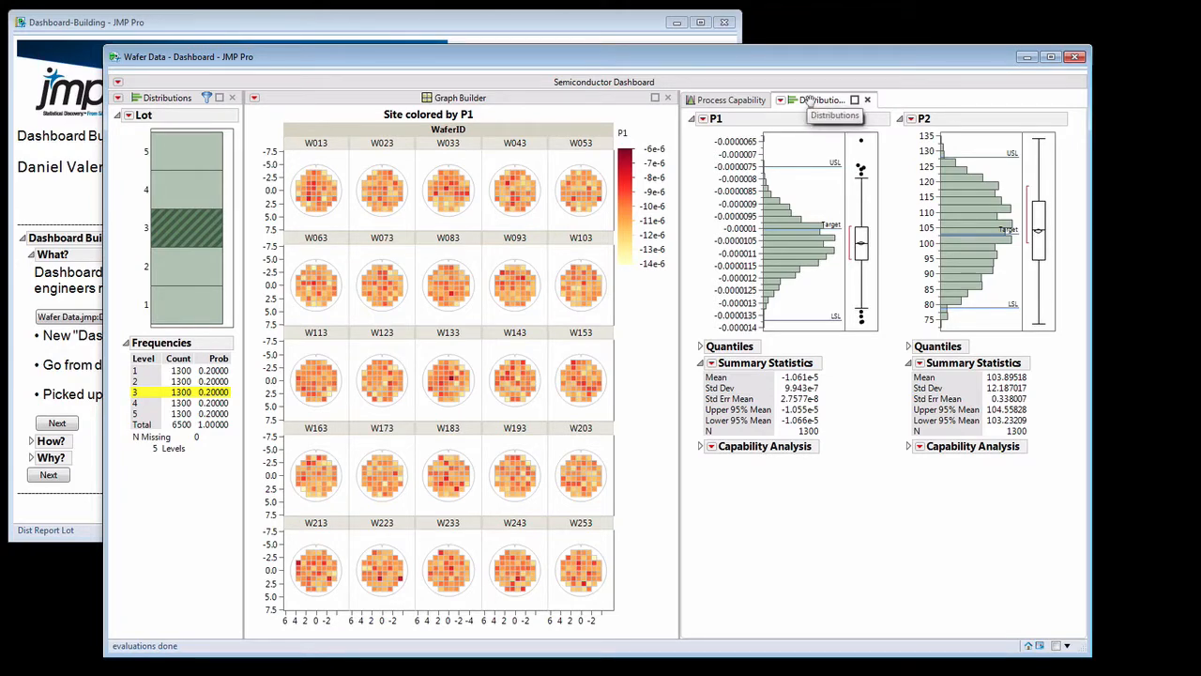
{"action": "left_click_drag", "start_coordinate": [809, 101], "coordinate": [812, 610]}
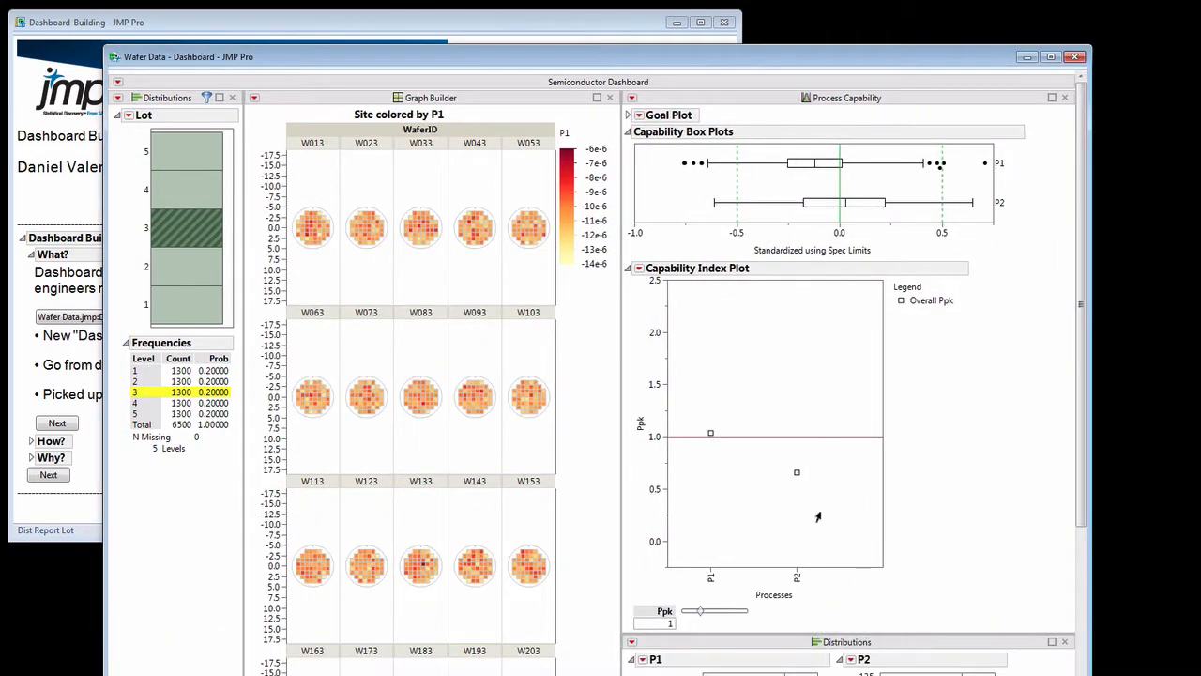
{"action": "left_click", "coordinate": [628, 269]}
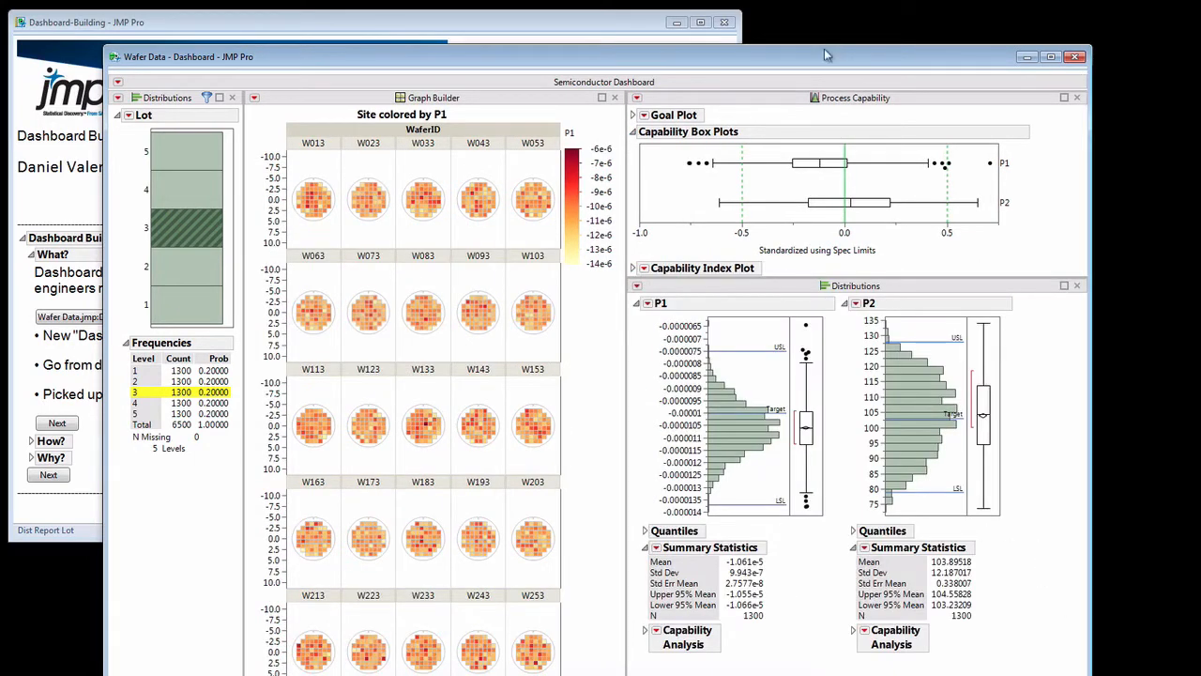
- Reposition and shorten the dashboard window so that all its reports fit on the screen
{"action": "left_click_drag", "start_coordinate": [824, 54], "coordinate": [838, 0]}
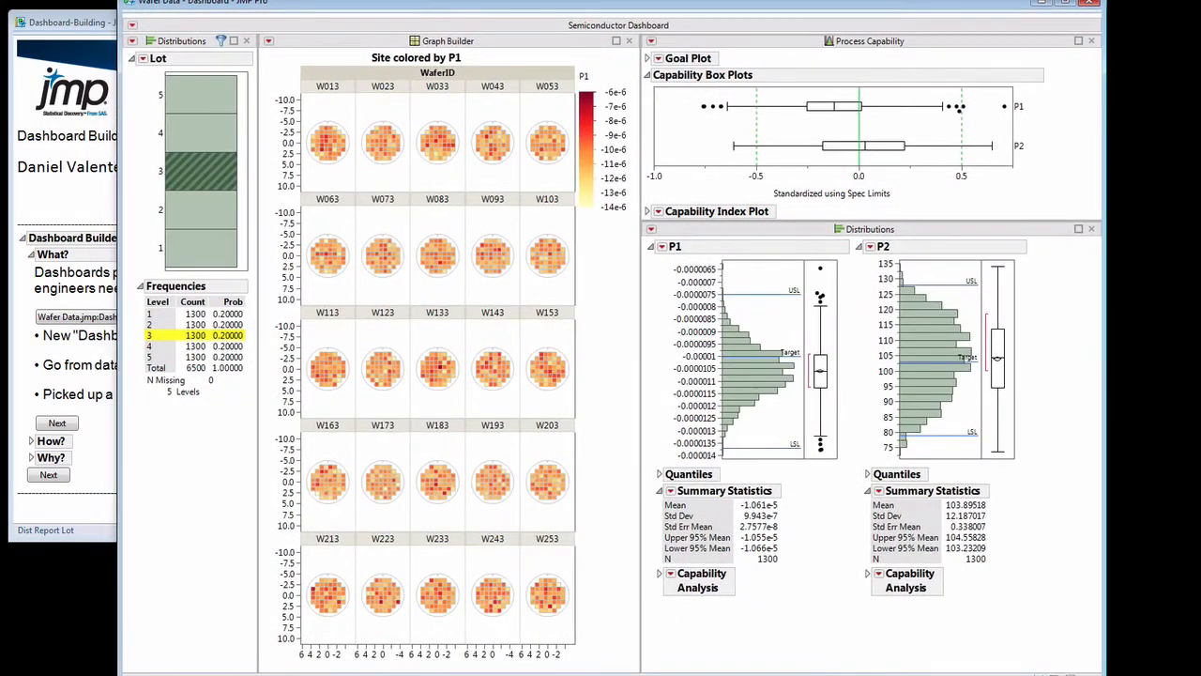
{"action": "left_click_drag", "start_coordinate": [1105, 675], "coordinate": [1098, 614]}
{"action": "left_click_drag", "start_coordinate": [701, 4], "coordinate": [705, 22]}
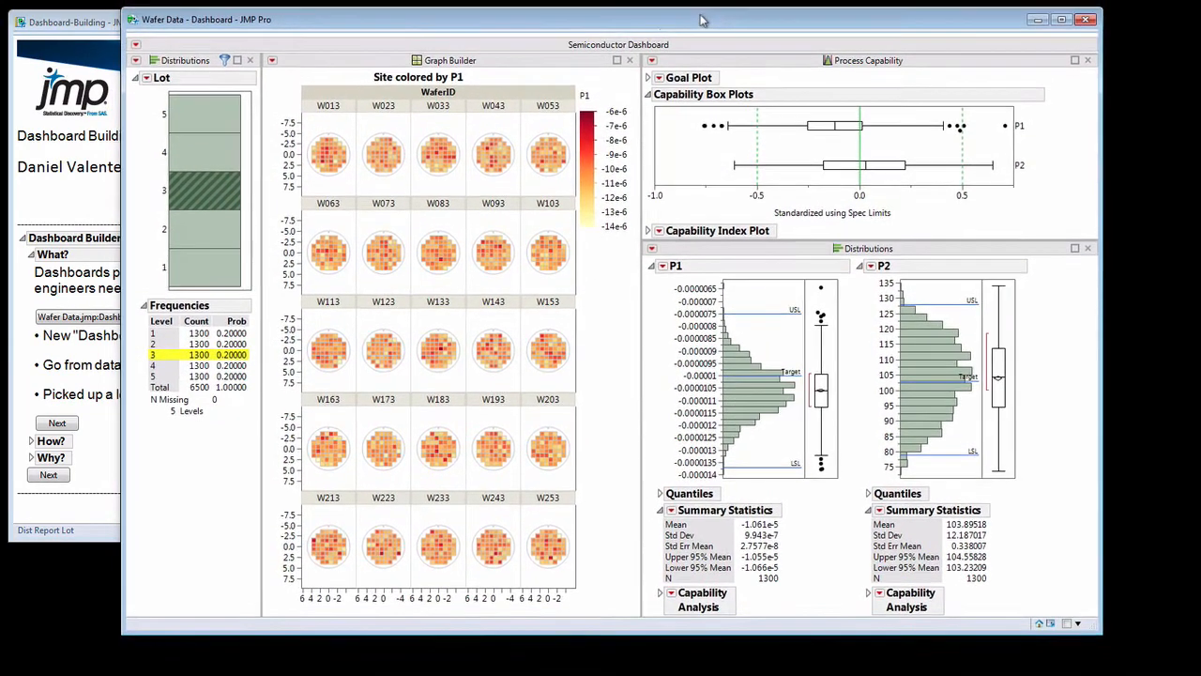
- Filter the dashboard to lot 4 and select the cluster of dark sites on wafer W034
{"action": "left_click", "coordinate": [214, 158]}
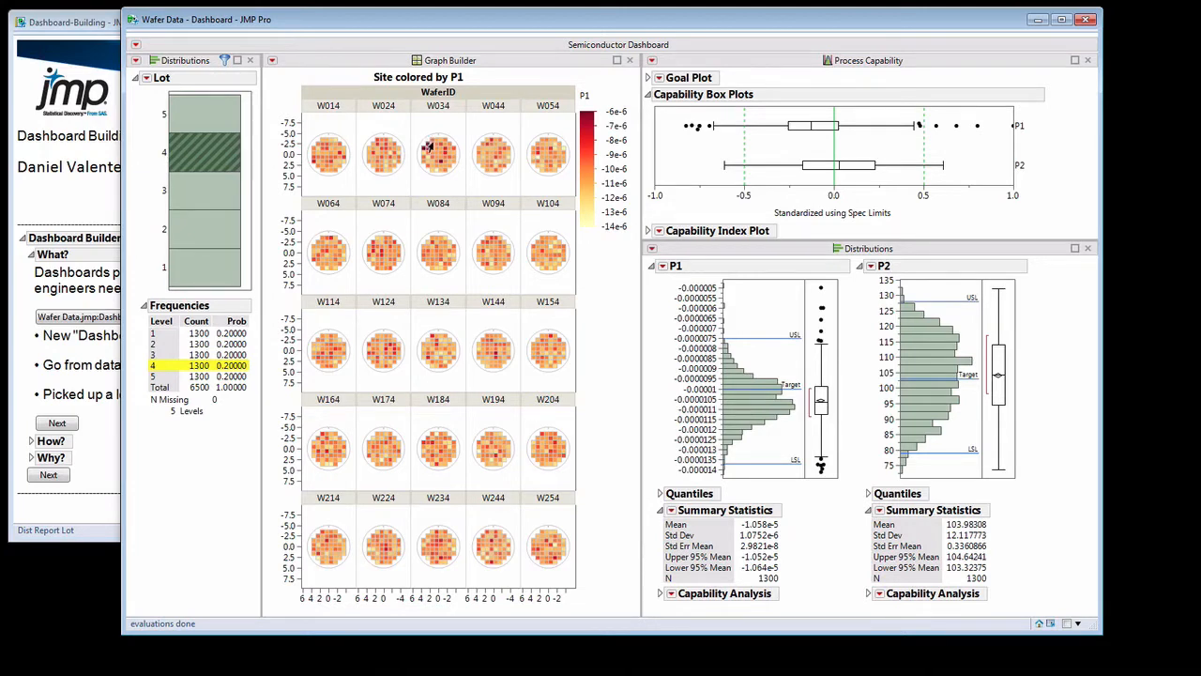
{"action": "left_click_drag", "start_coordinate": [433, 132], "coordinate": [417, 162]}
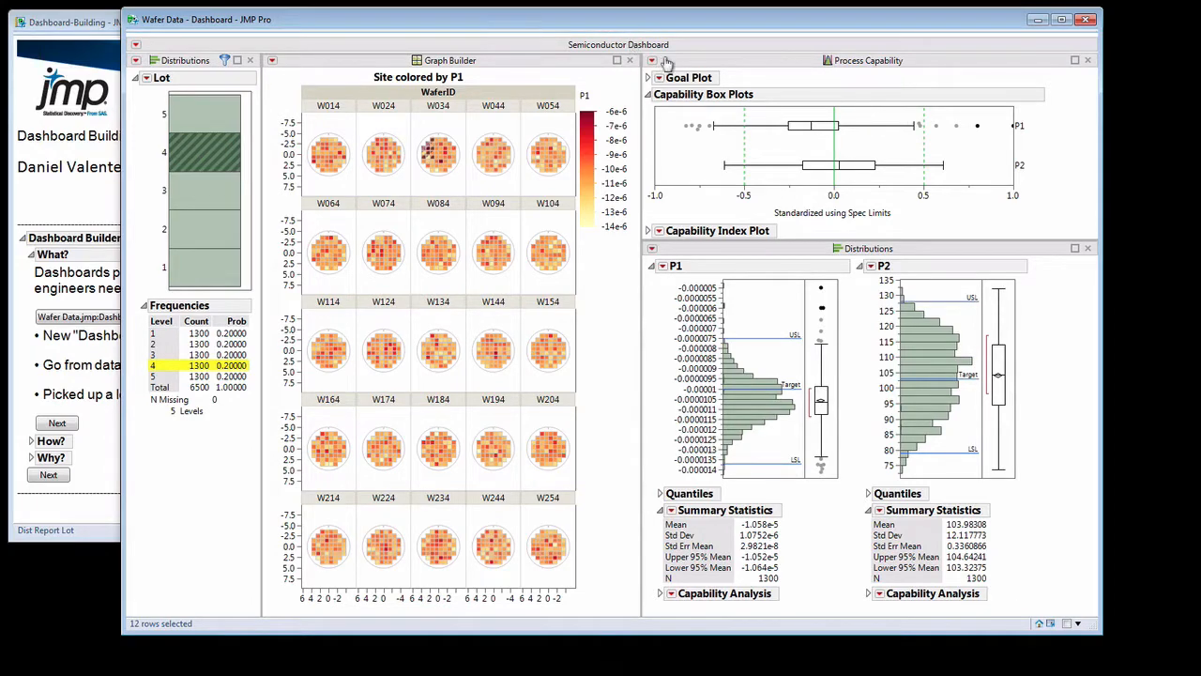
{"action": "left_click_drag", "start_coordinate": [630, 26], "coordinate": [638, 32]}
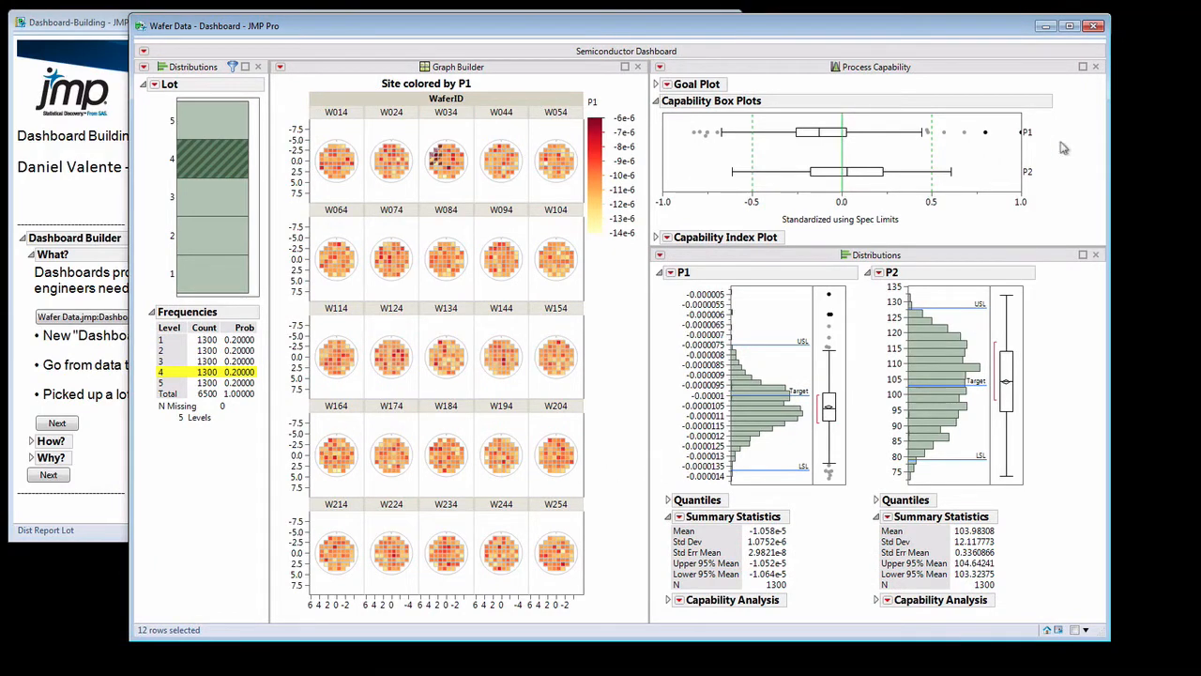
- Close the wafer dashboard and highlight the three bullets of the journal's "What?" section in turn, viewing where new dashboards are created
{"action": "left_click", "coordinate": [1092, 27]}
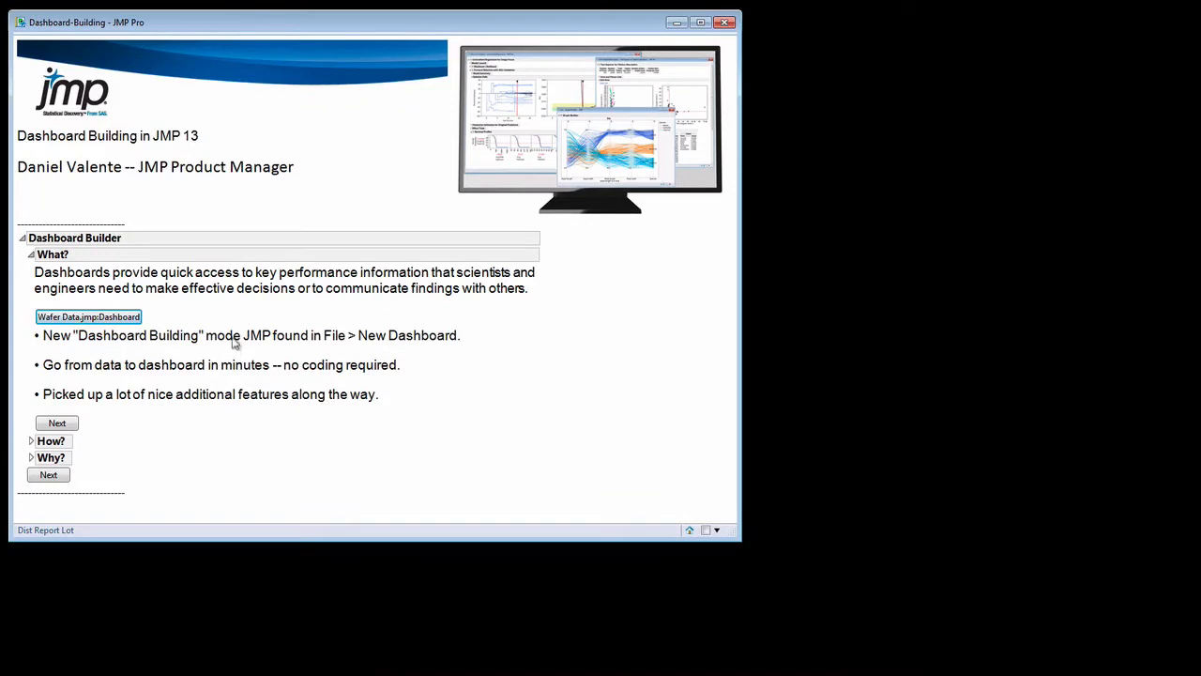
{"action": "left_click", "coordinate": [233, 340]}
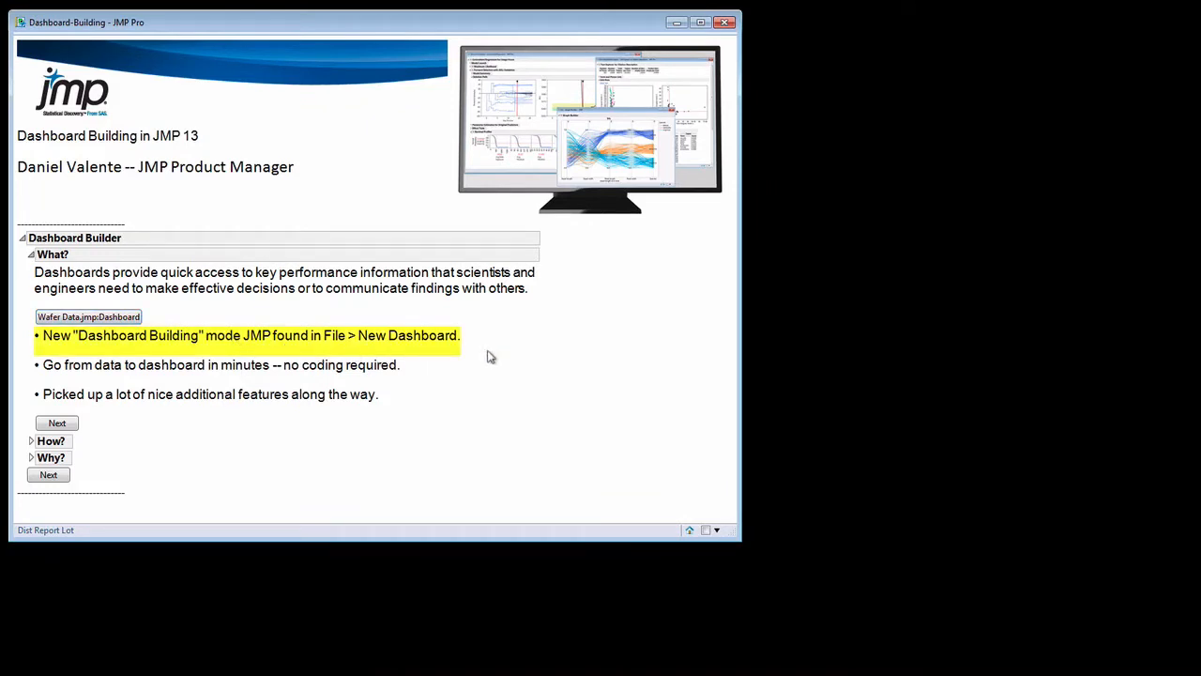
{"action": "left_click", "coordinate": [28, 38]}
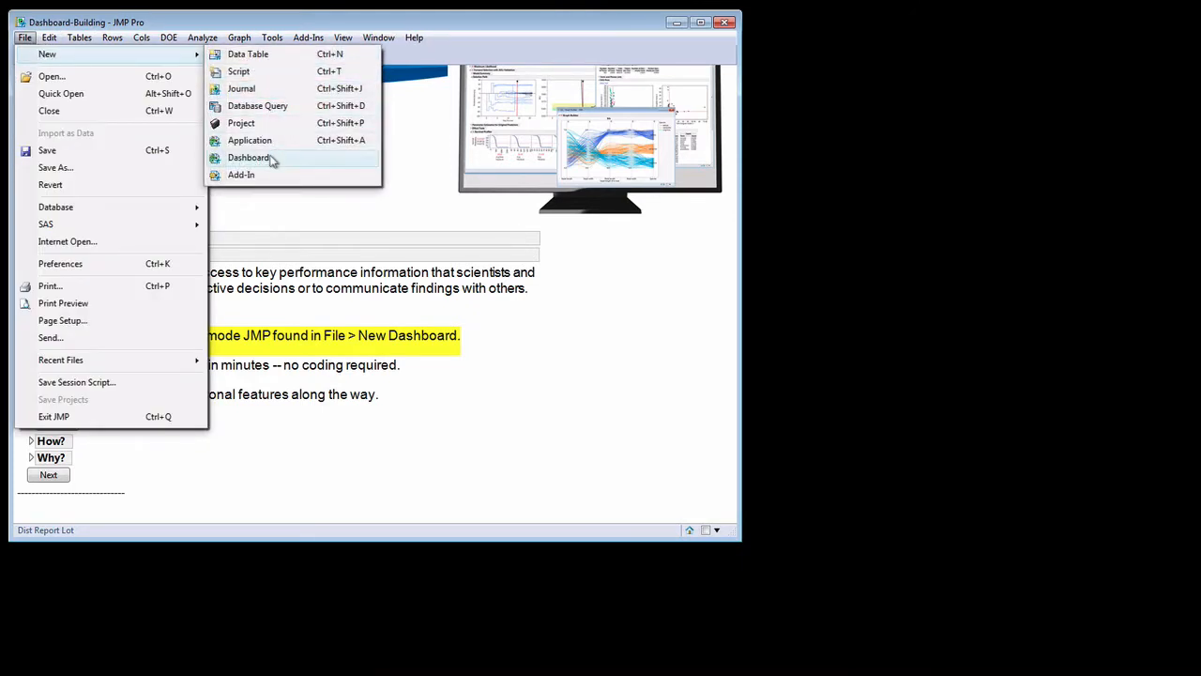
{"action": "left_click", "coordinate": [422, 410]}
{"action": "left_click", "coordinate": [380, 373]}
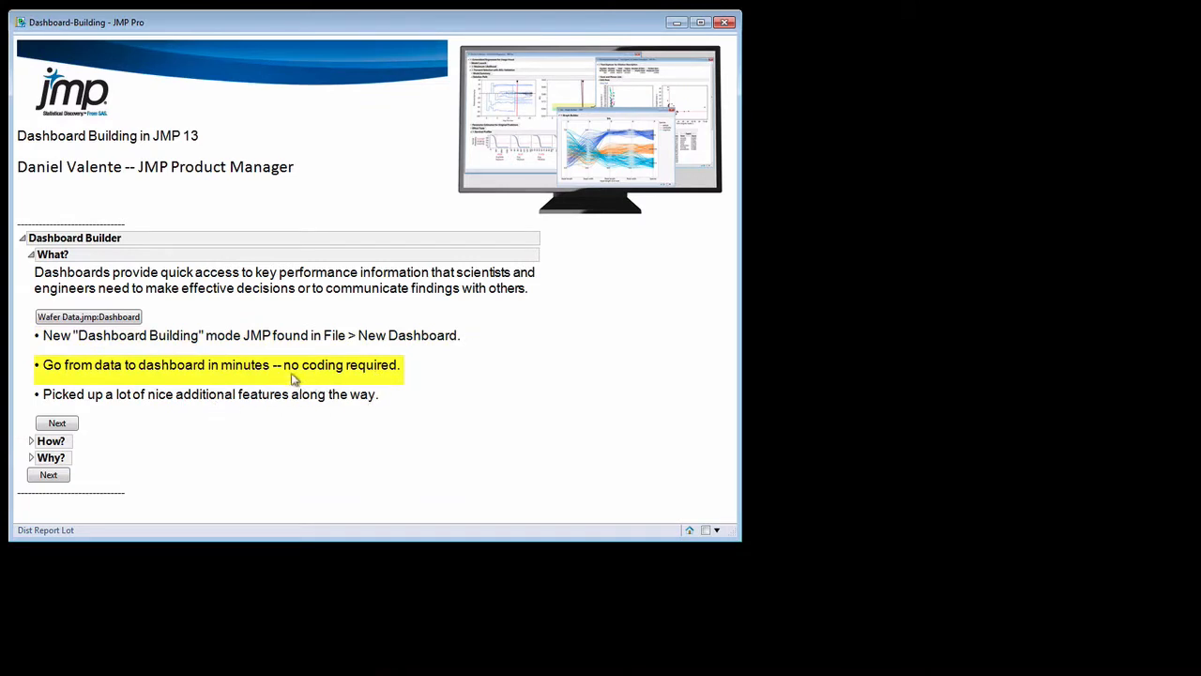
{"action": "left_click", "coordinate": [341, 398]}
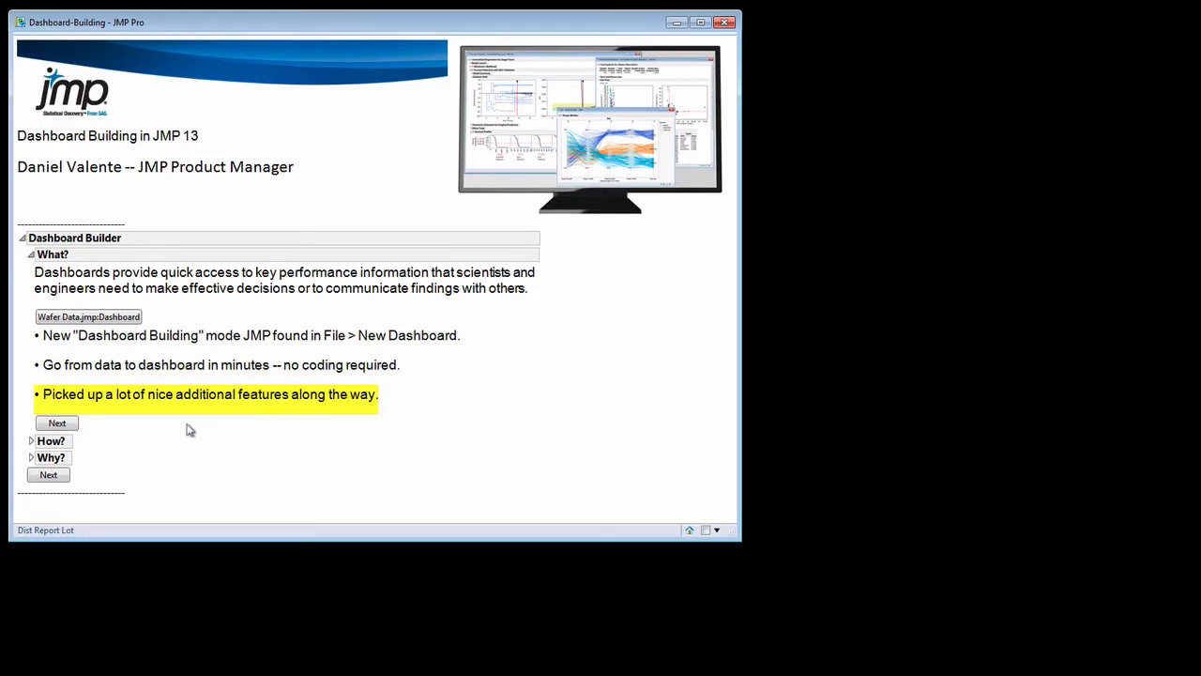
- Advance the journal to its "How?" section and open the Car Physical Data table in a clear spot over it
{"action": "left_click", "coordinate": [60, 424]}
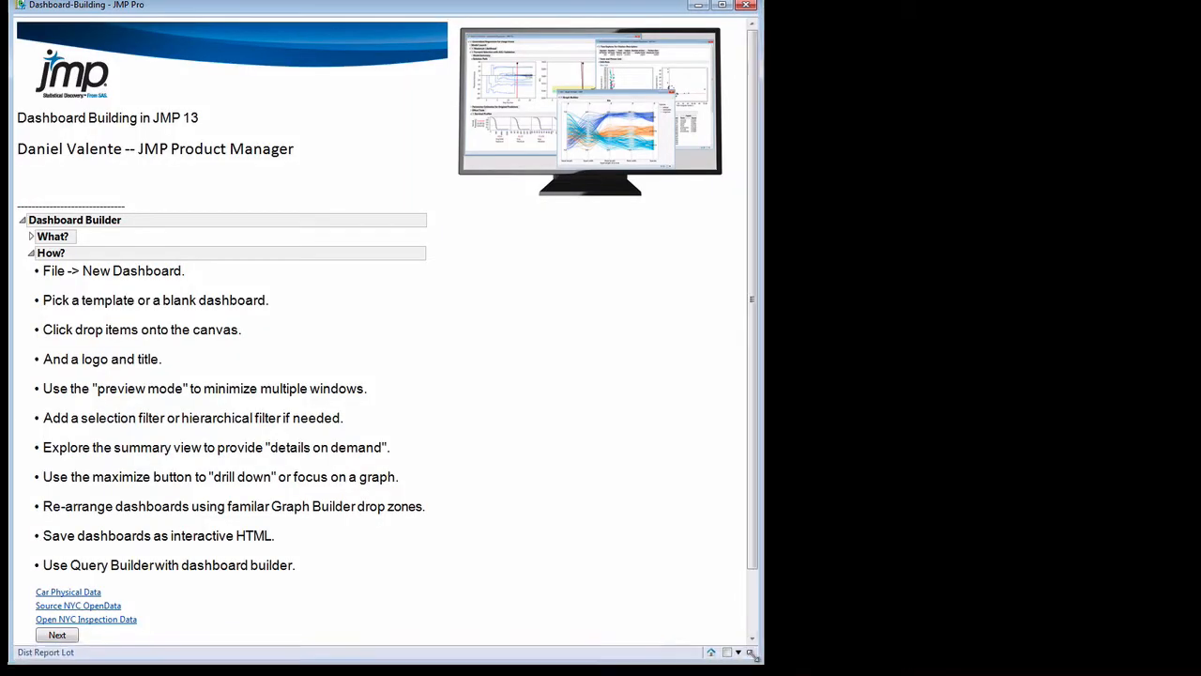
{"action": "left_click", "coordinate": [93, 594]}
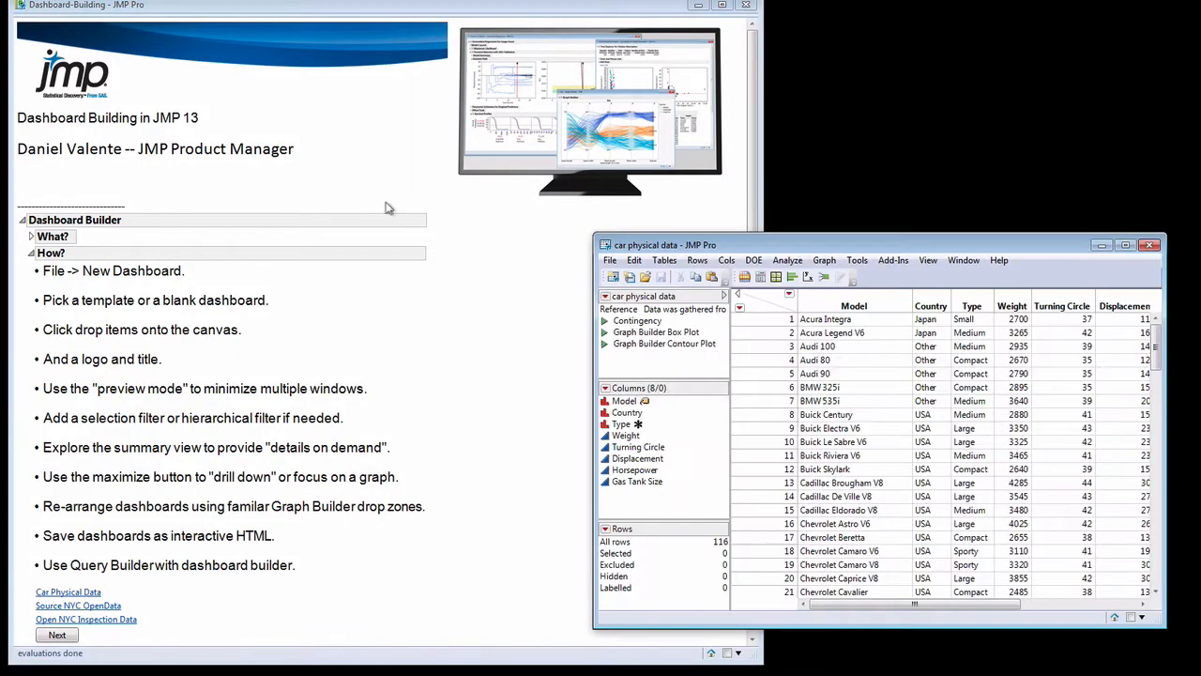
{"action": "left_click_drag", "start_coordinate": [835, 234], "coordinate": [601, 132]}
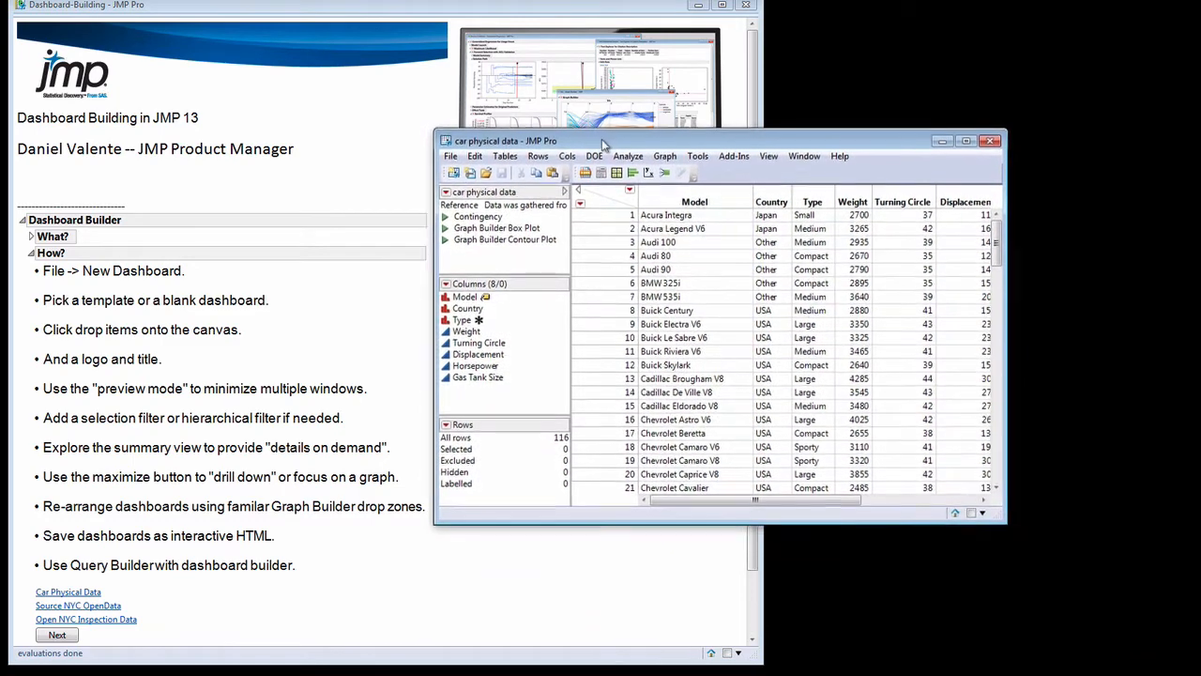
- Look over the Model, Country, Type and Weight columns of the car data table one after another
{"action": "left_click", "coordinate": [683, 195]}
{"action": "left_click", "coordinate": [766, 193]}
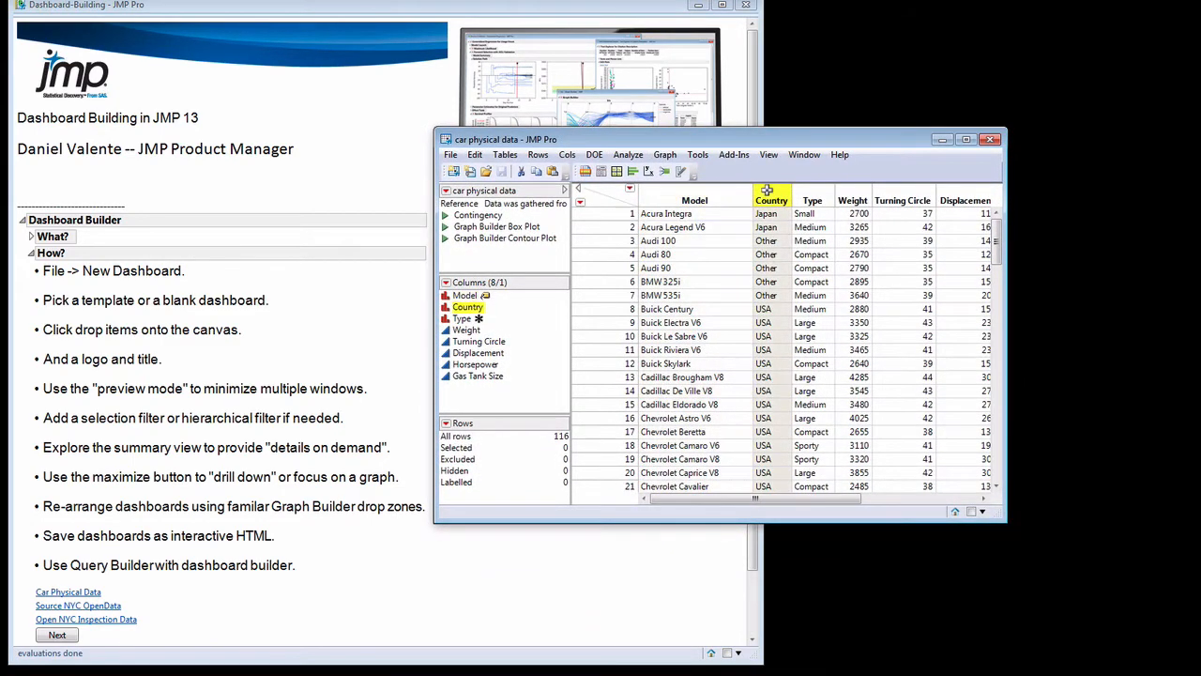
{"action": "left_click", "coordinate": [803, 191]}
{"action": "left_click", "coordinate": [848, 191]}
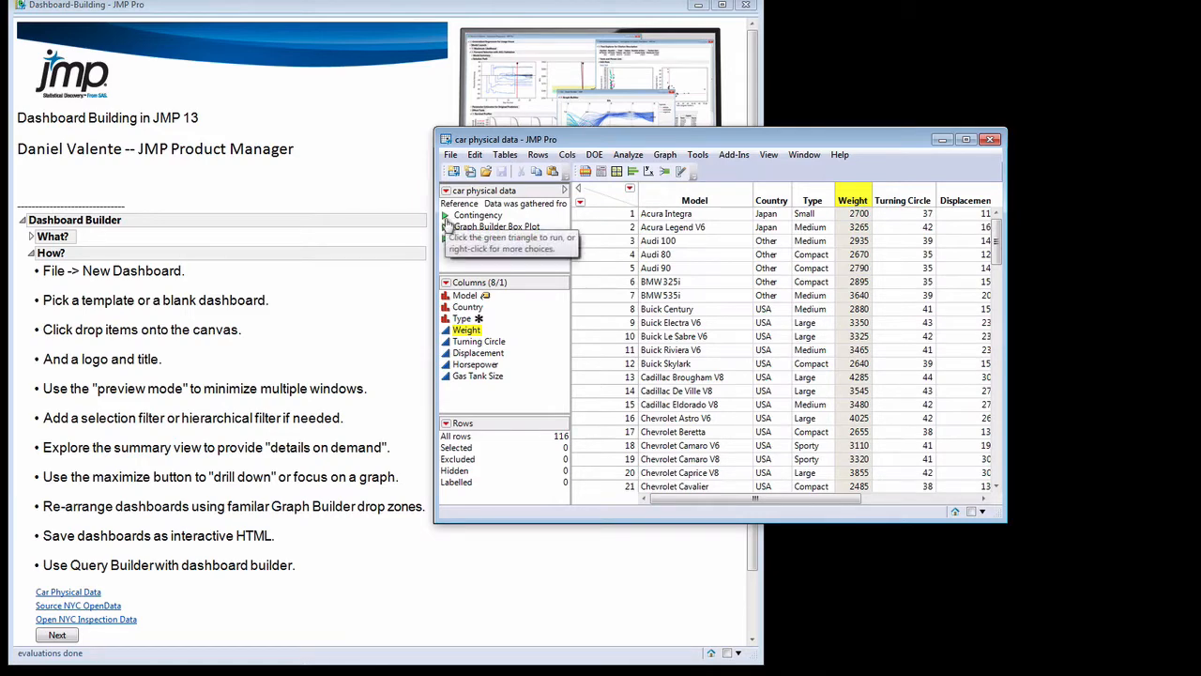
- Run the table's Contingency, Graph Builder Box Plot and Graph Builder Contour Plot scripts, spreading the report windows apart
{"action": "left_click", "coordinate": [447, 216]}
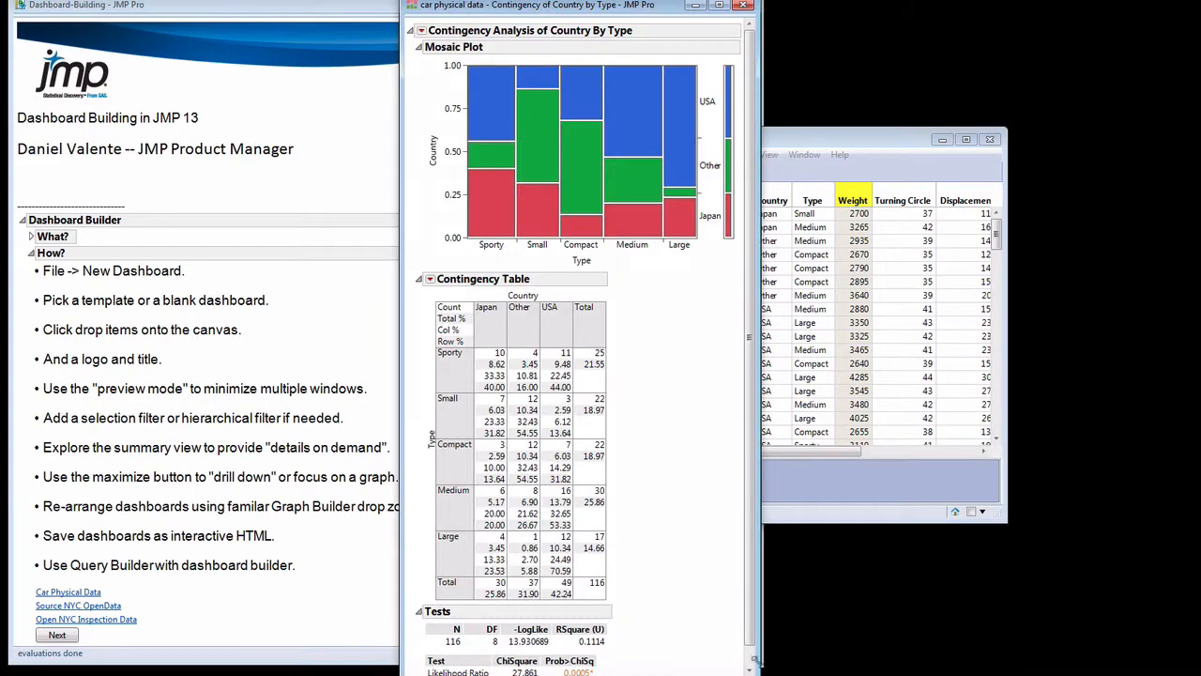
{"action": "left_click_drag", "start_coordinate": [574, 9], "coordinate": [426, 21]}
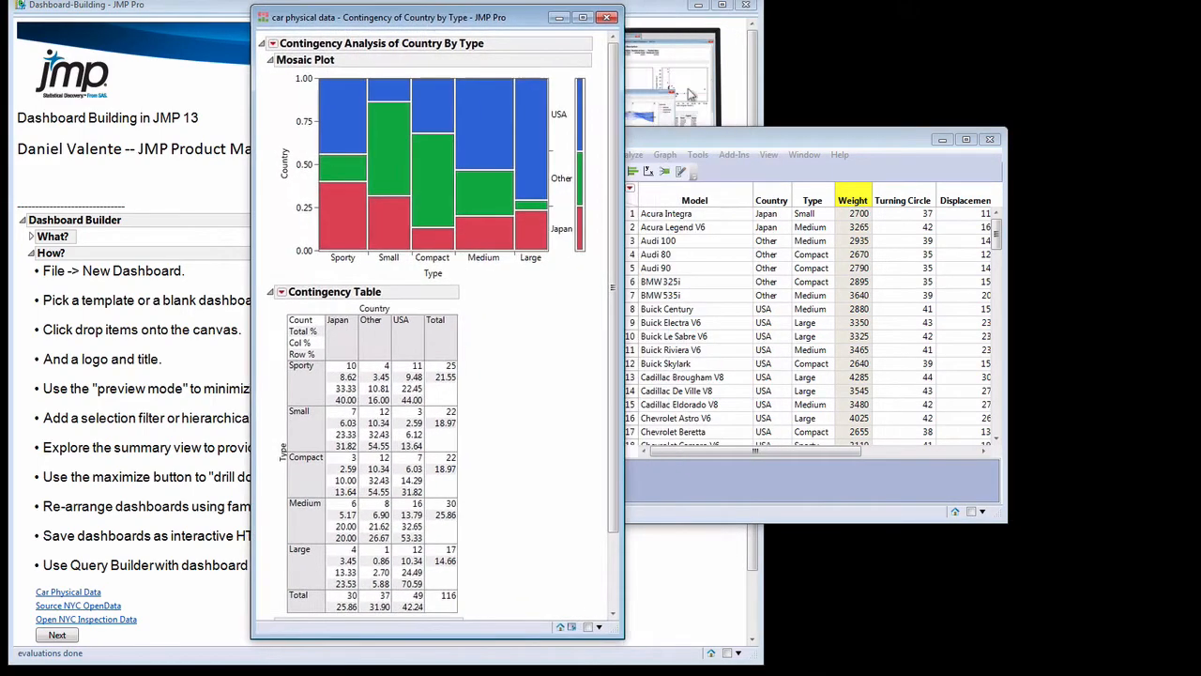
{"action": "left_click", "coordinate": [700, 136]}
{"action": "left_click", "coordinate": [445, 227]}
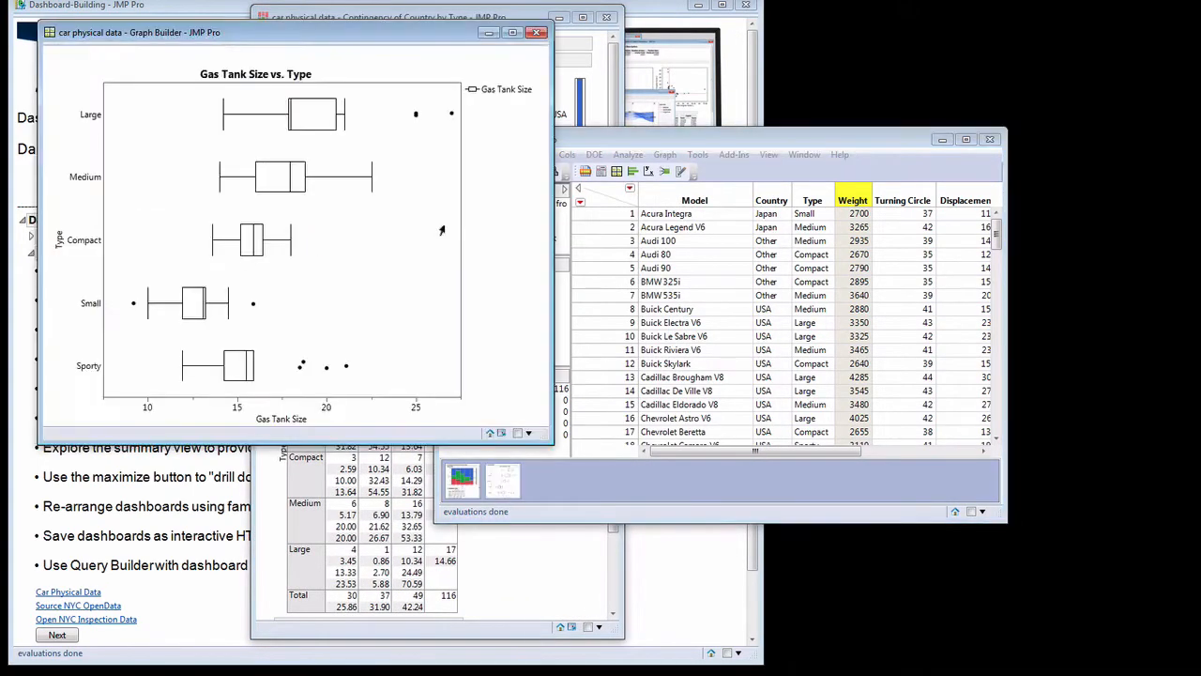
{"action": "left_click_drag", "start_coordinate": [438, 58], "coordinate": [447, 104]}
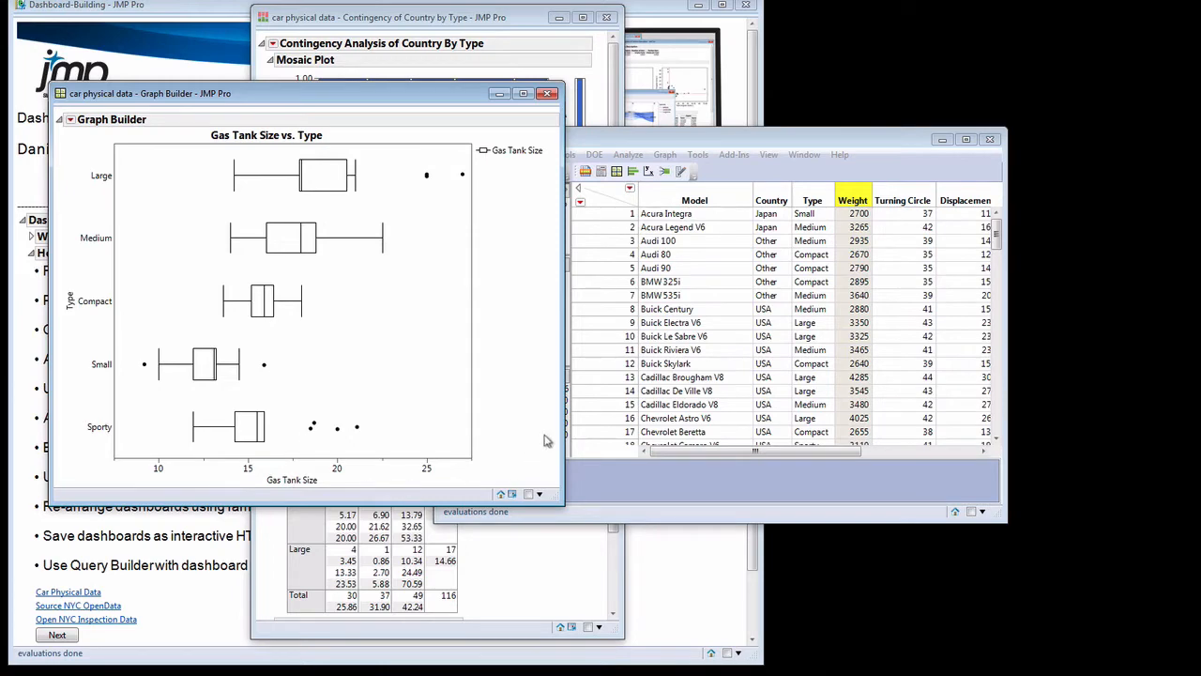
{"action": "left_click", "coordinate": [650, 145]}
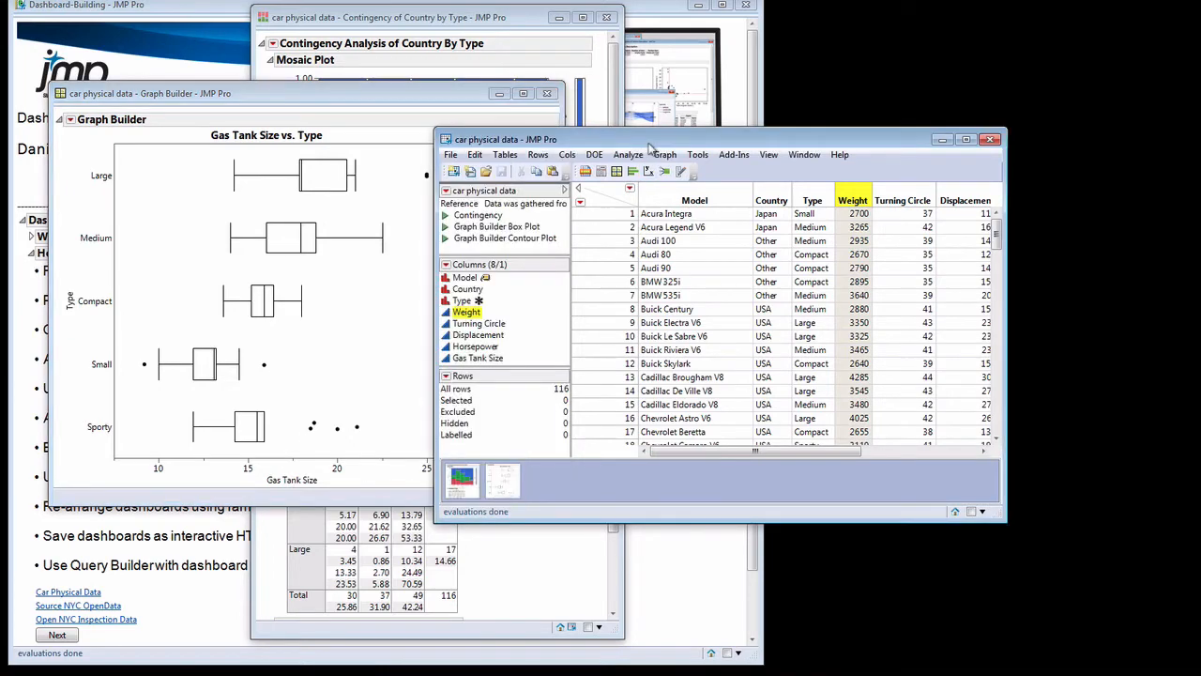
{"action": "left_click", "coordinate": [446, 239]}
{"action": "left_click_drag", "start_coordinate": [594, 42], "coordinate": [735, 70]}
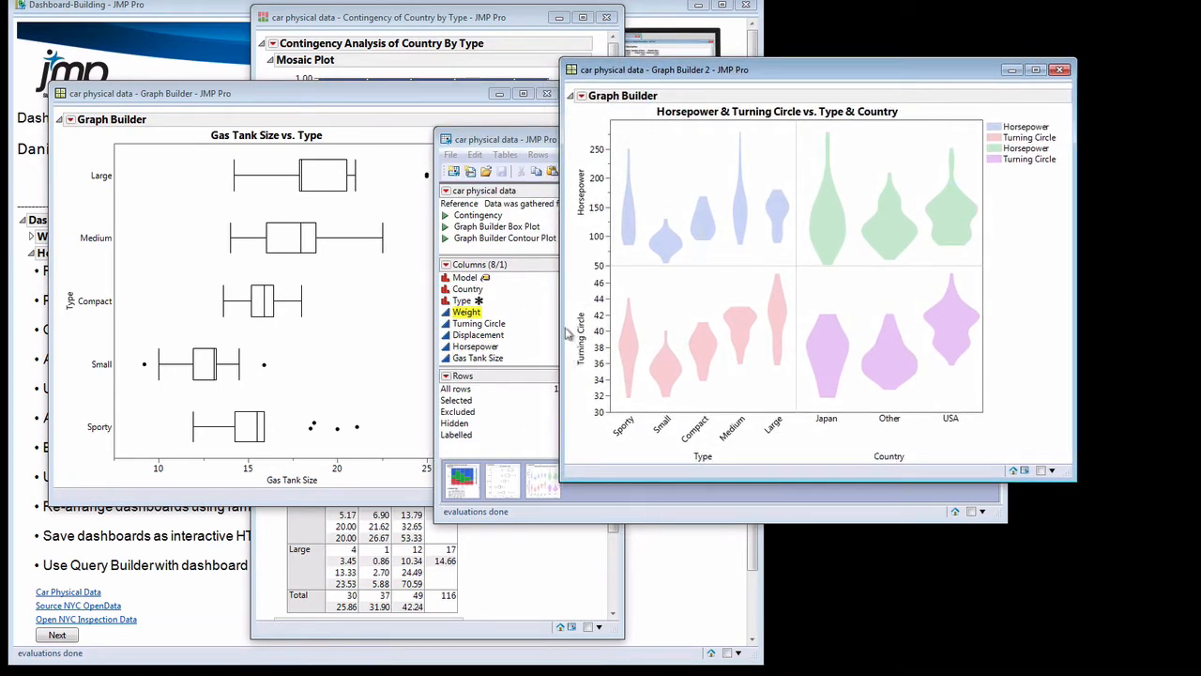
- Create a new dashboard for the car data from the 2x1 Dashboard template
{"action": "left_click", "coordinate": [576, 87]}
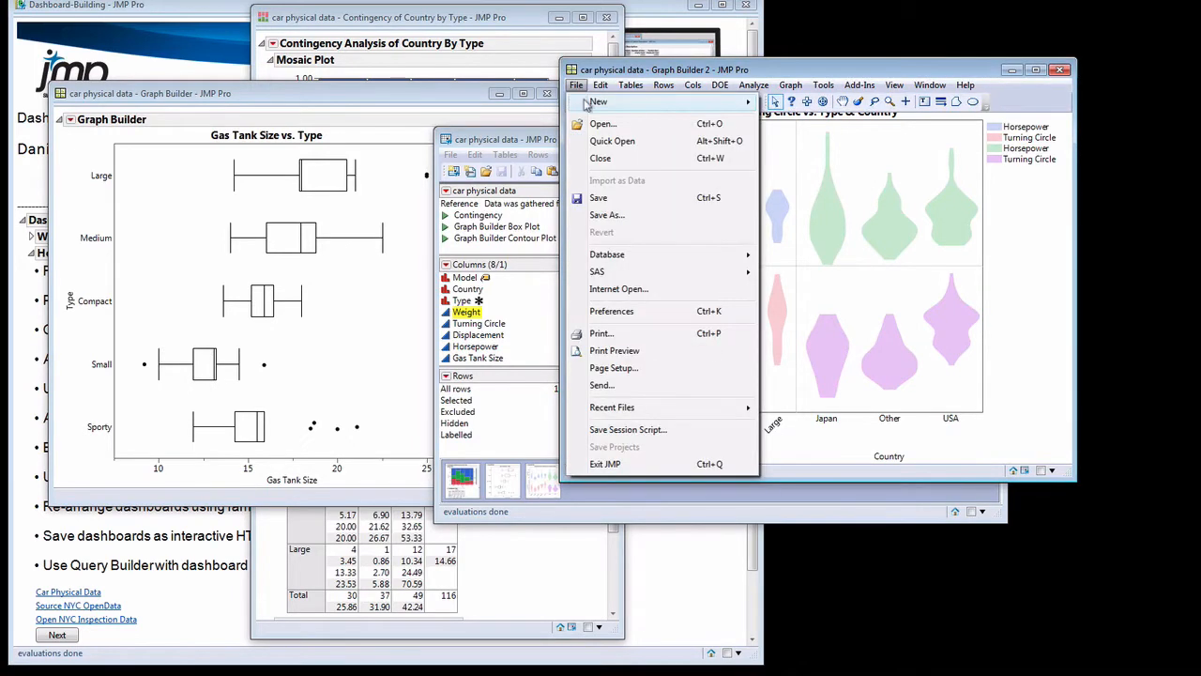
{"action": "mouse_move", "coordinate": [638, 101]}
{"action": "left_click", "coordinate": [797, 204]}
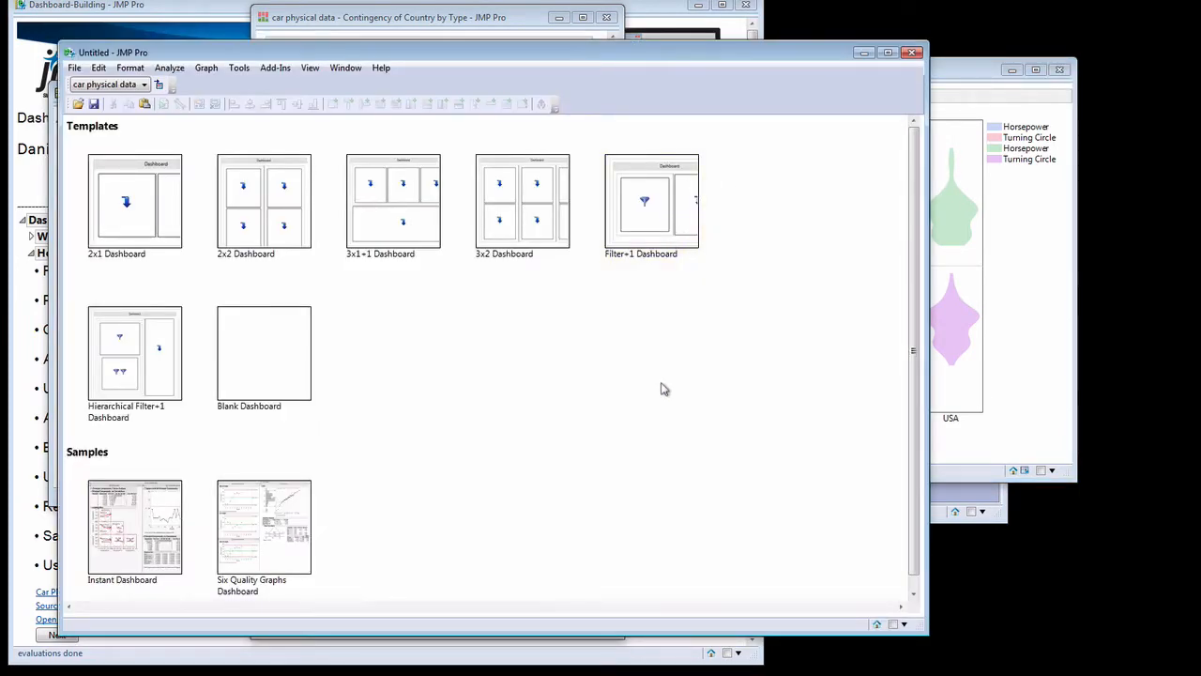
{"action": "left_click_drag", "start_coordinate": [504, 51], "coordinate": [625, 55]}
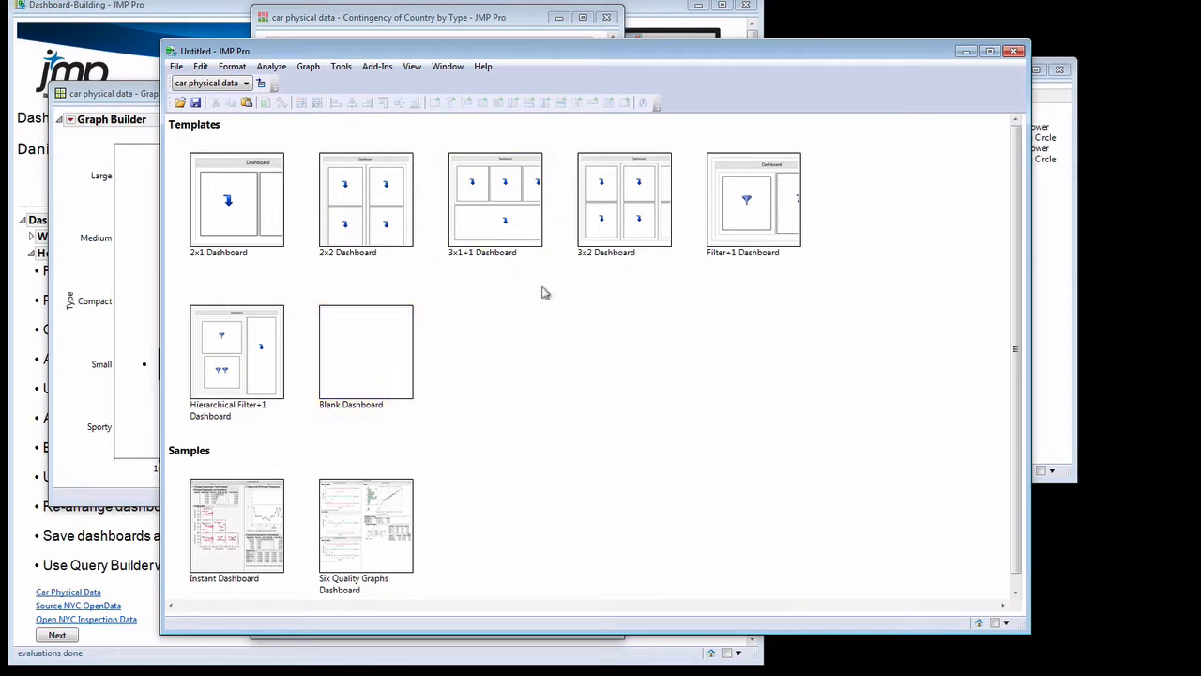
{"action": "left_click", "coordinate": [245, 215]}
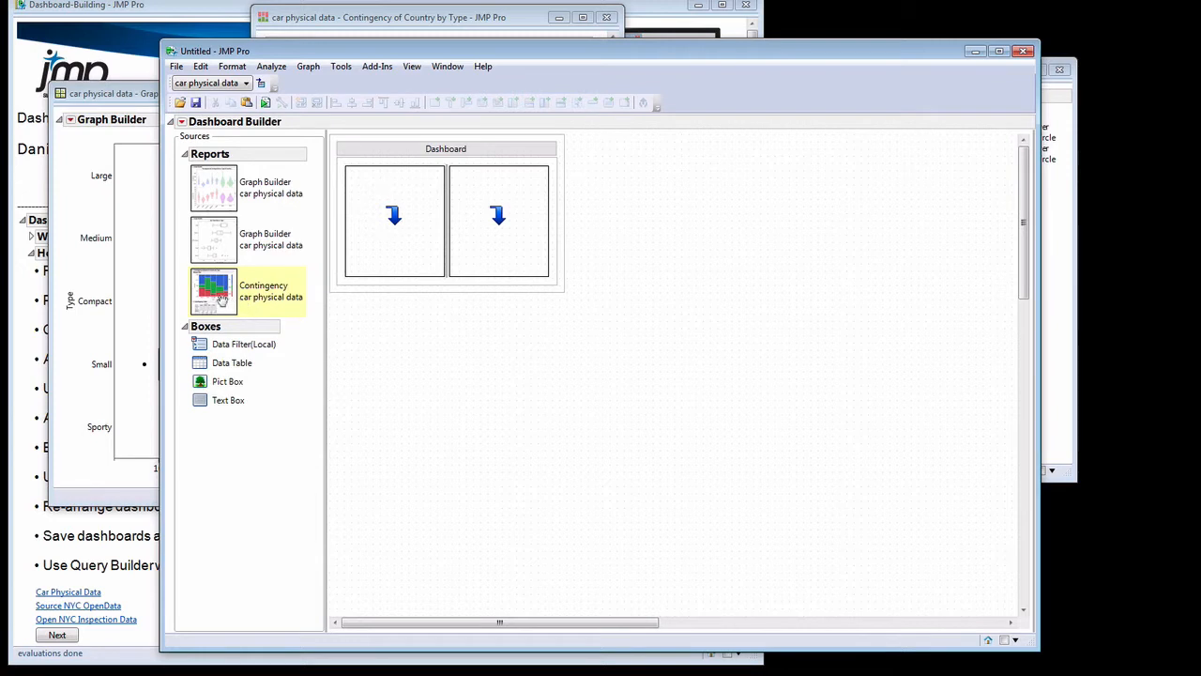
- Place the Contingency report in the left slot, the gas tank box plot in the right slot, and the contour plot across a row below both
{"action": "left_click_drag", "start_coordinate": [215, 295], "coordinate": [397, 216]}
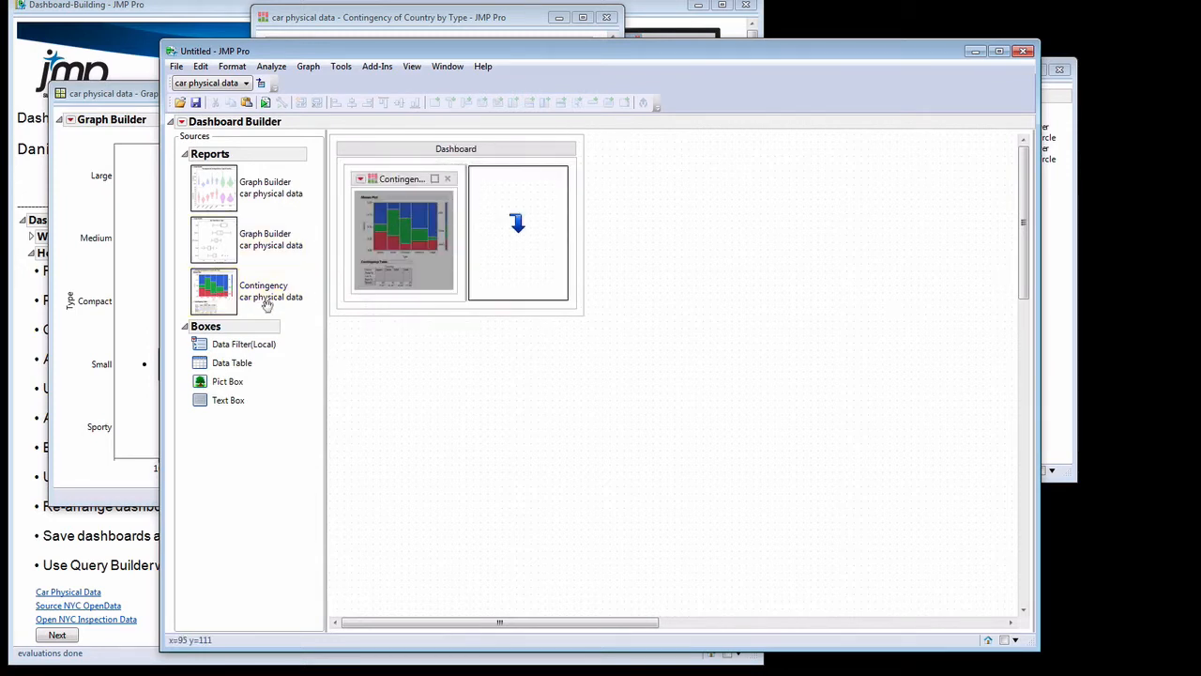
{"action": "mouse_move", "coordinate": [221, 286]}
{"action": "left_mouse_down"}
{"action": "mouse_move", "coordinate": [409, 197]}
{"action": "mouse_move", "coordinate": [414, 216]}
{"action": "mouse_move", "coordinate": [374, 217]}
{"action": "mouse_move", "coordinate": [638, 264]}
{"action": "mouse_move", "coordinate": [521, 188]}
{"action": "mouse_move", "coordinate": [325, 329]}
{"action": "mouse_move", "coordinate": [225, 267]}
{"action": "mouse_move", "coordinate": [215, 244]}
{"action": "mouse_move", "coordinate": [497, 236]}
{"action": "mouse_move", "coordinate": [524, 225]}
{"action": "left_mouse_up"}
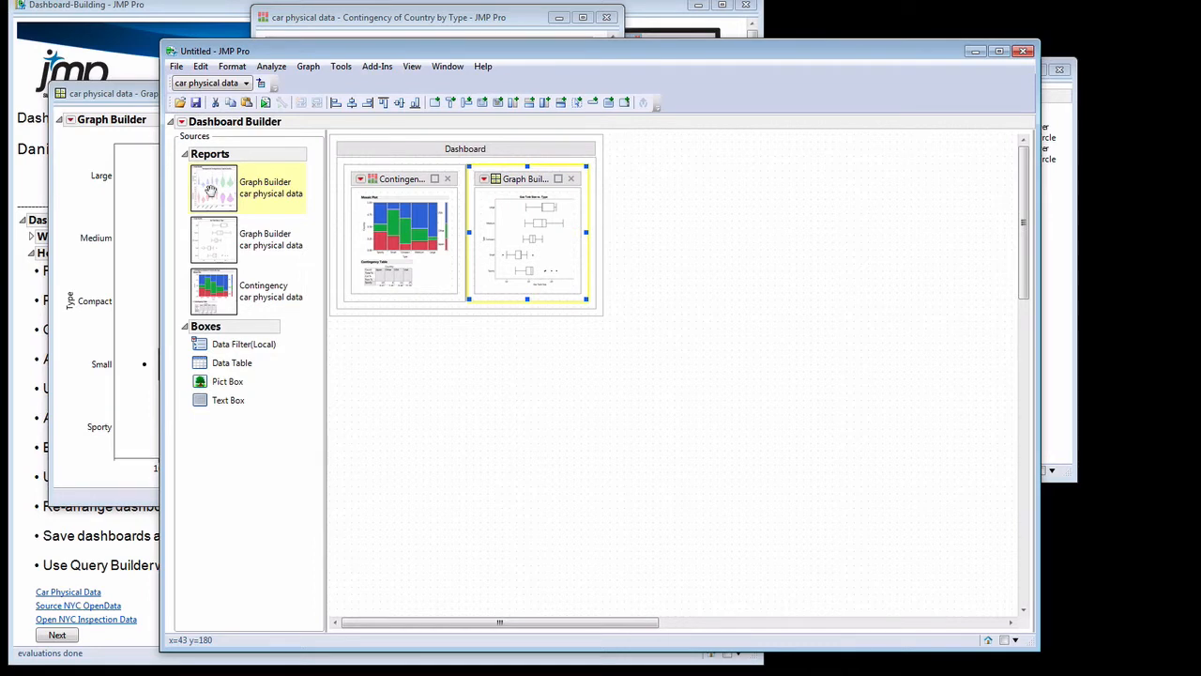
{"action": "left_click_drag", "start_coordinate": [211, 191], "coordinate": [578, 246]}
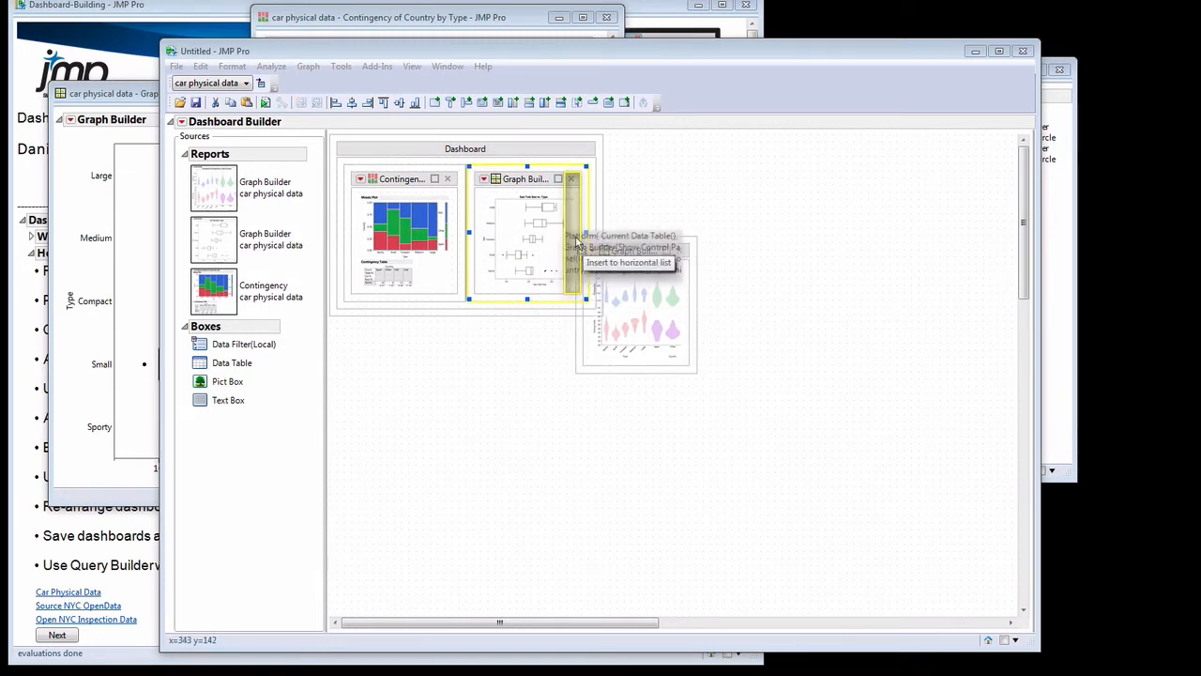
{"action": "left_click_drag", "start_coordinate": [579, 246], "coordinate": [465, 305]}
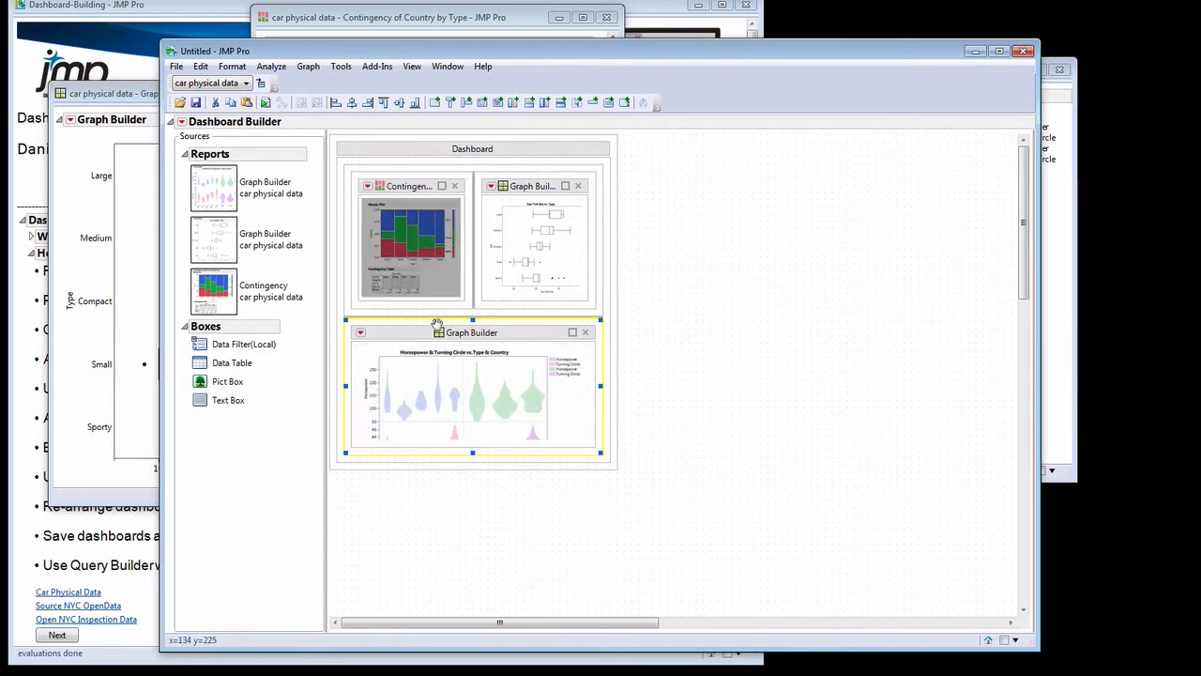
- Change the dashboard's title to "Car Dashboard"
{"action": "left_click", "coordinate": [477, 149]}
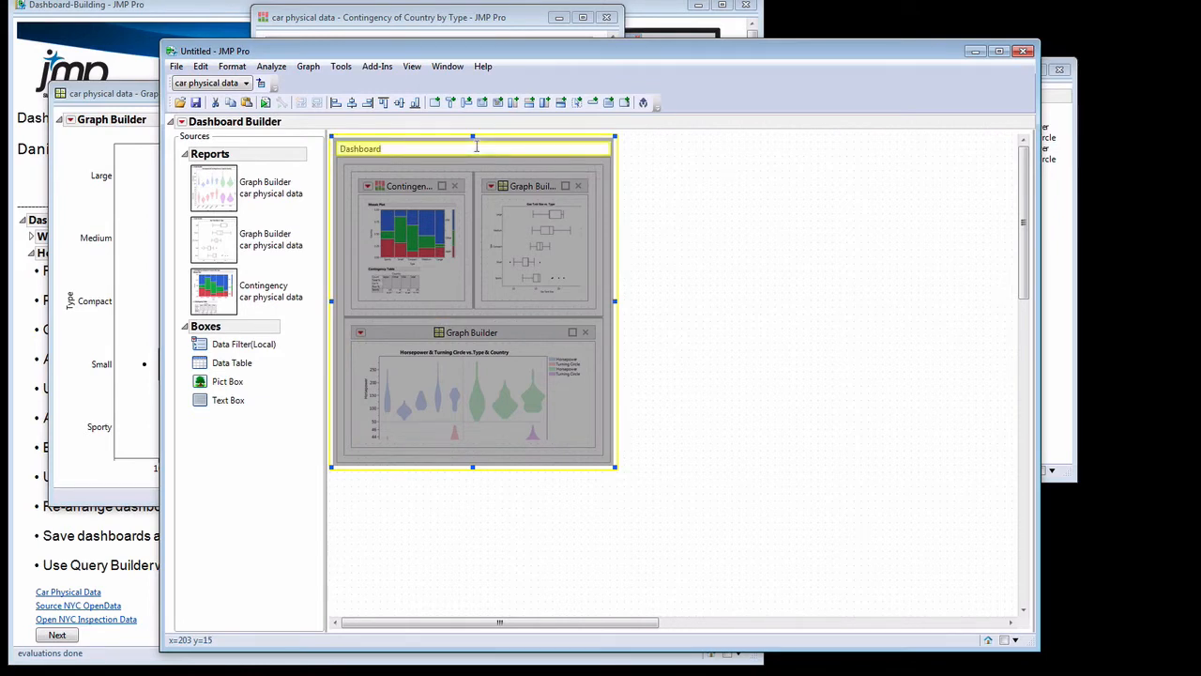
{"action": "type", "text": "Car"}
{"action": "left_click", "coordinate": [684, 254]}
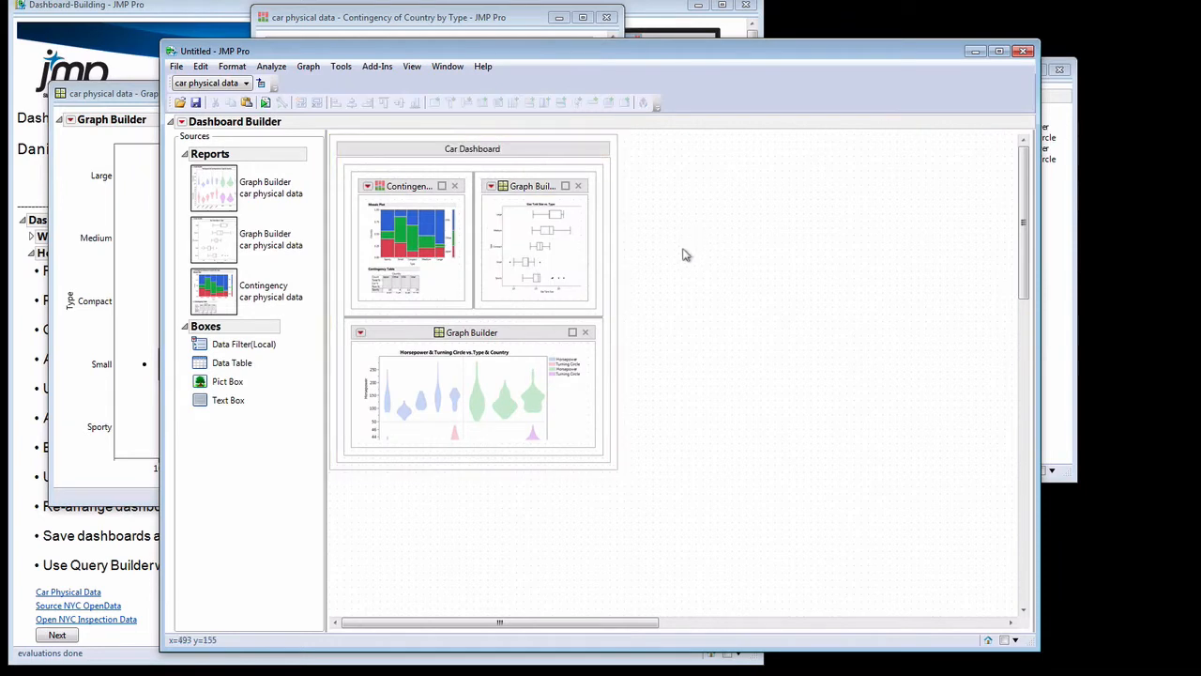
- Preview the dashboard, collapse the Contingency Table outline, and enlarge the preview window to fit all three reports
{"action": "left_click", "coordinate": [182, 123]}
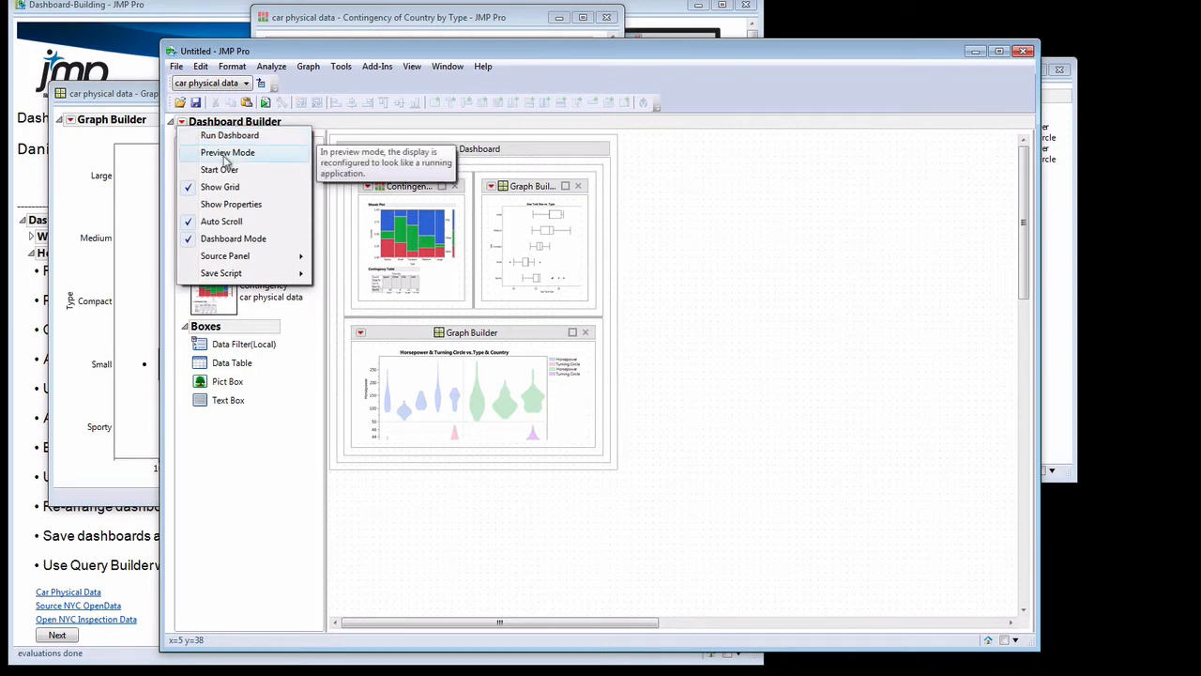
{"action": "left_click", "coordinate": [225, 154]}
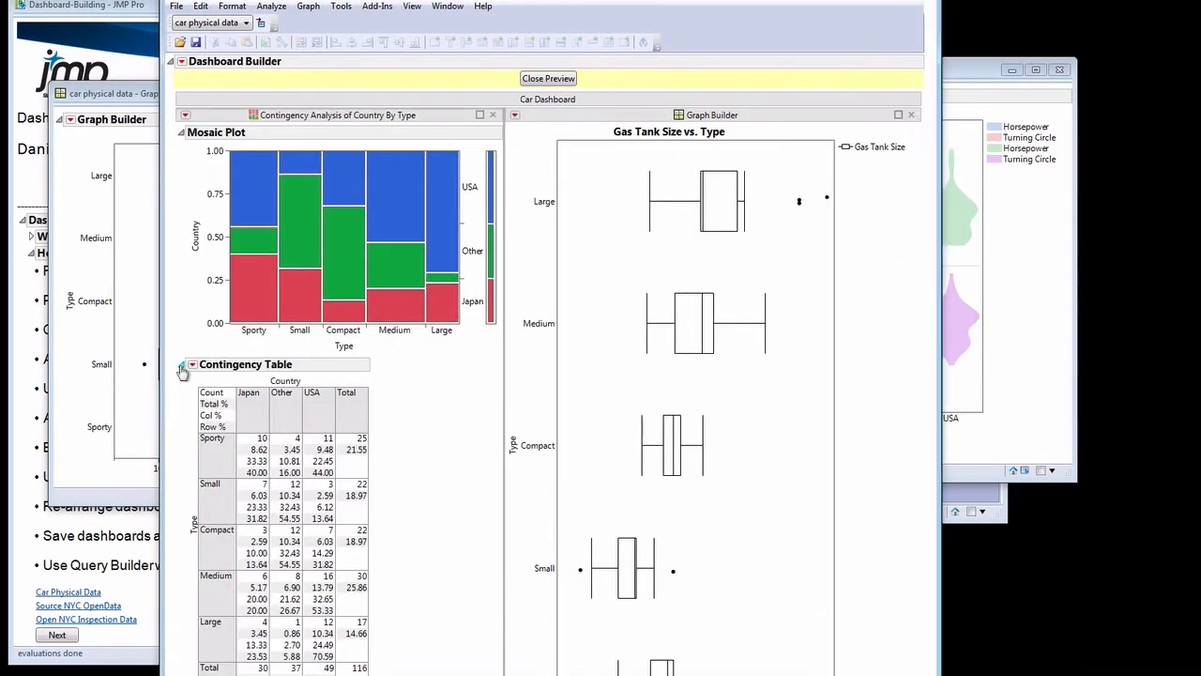
{"action": "left_click_drag", "start_coordinate": [940, 673], "coordinate": [995, 654]}
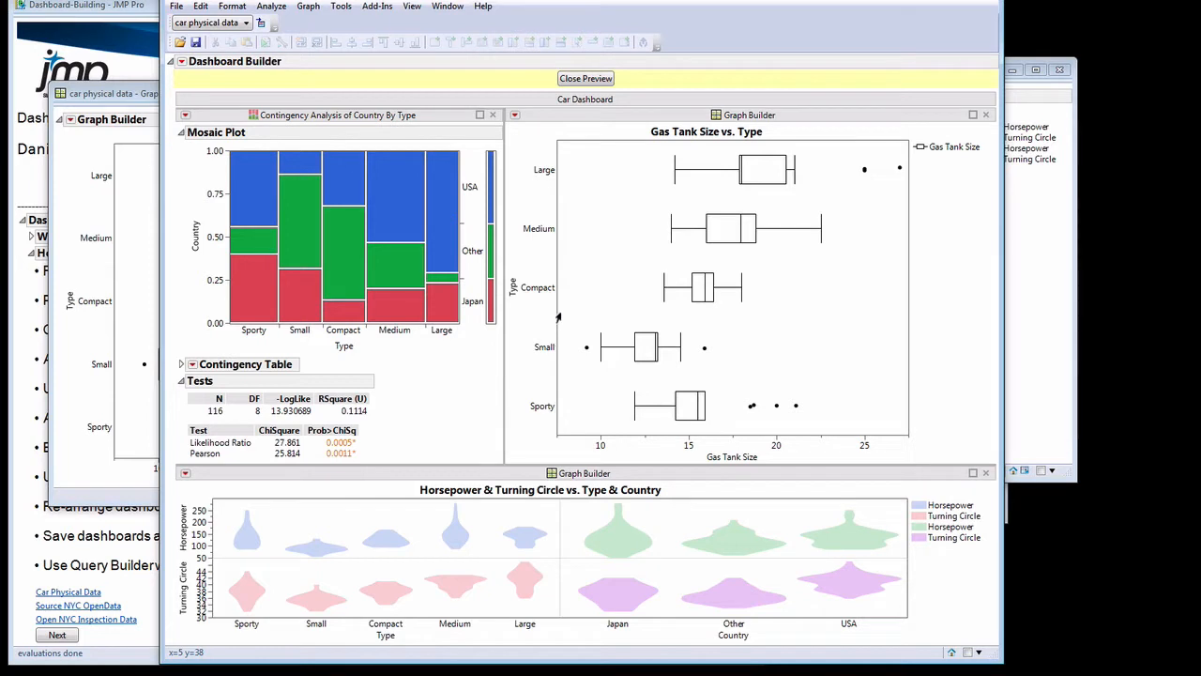
- Leave the preview, run the car dashboard in its own window, and reposition and enlarge that window
{"action": "left_click", "coordinate": [576, 79]}
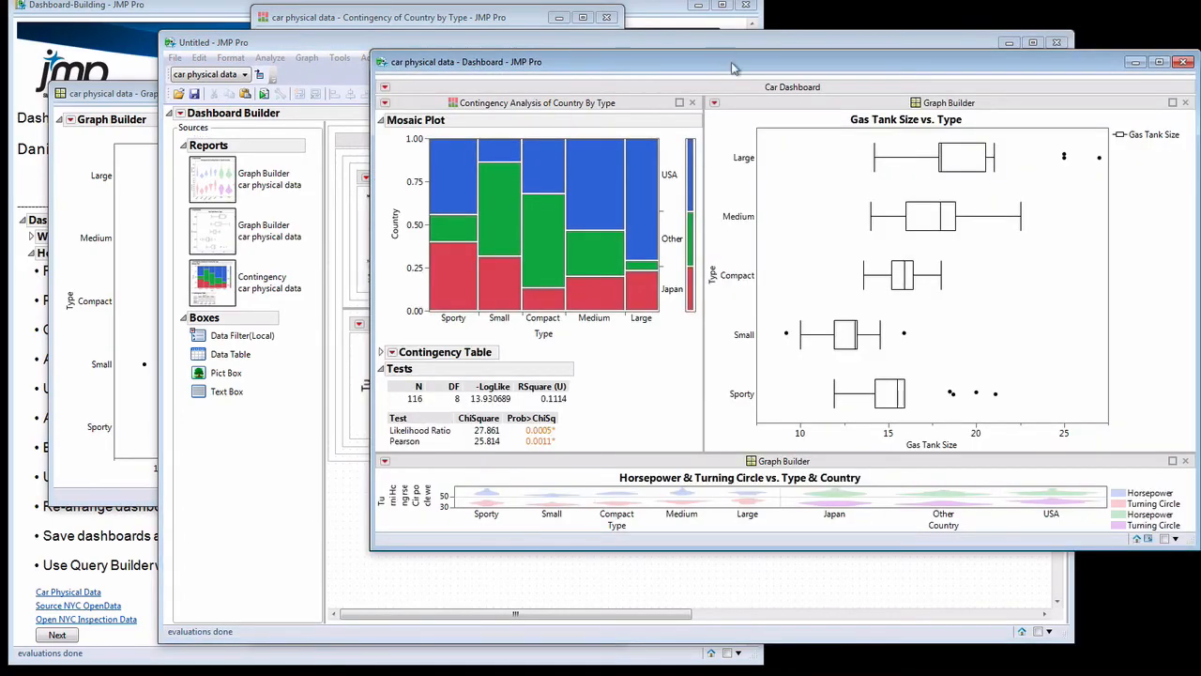
{"action": "left_click_drag", "start_coordinate": [731, 64], "coordinate": [460, 57]}
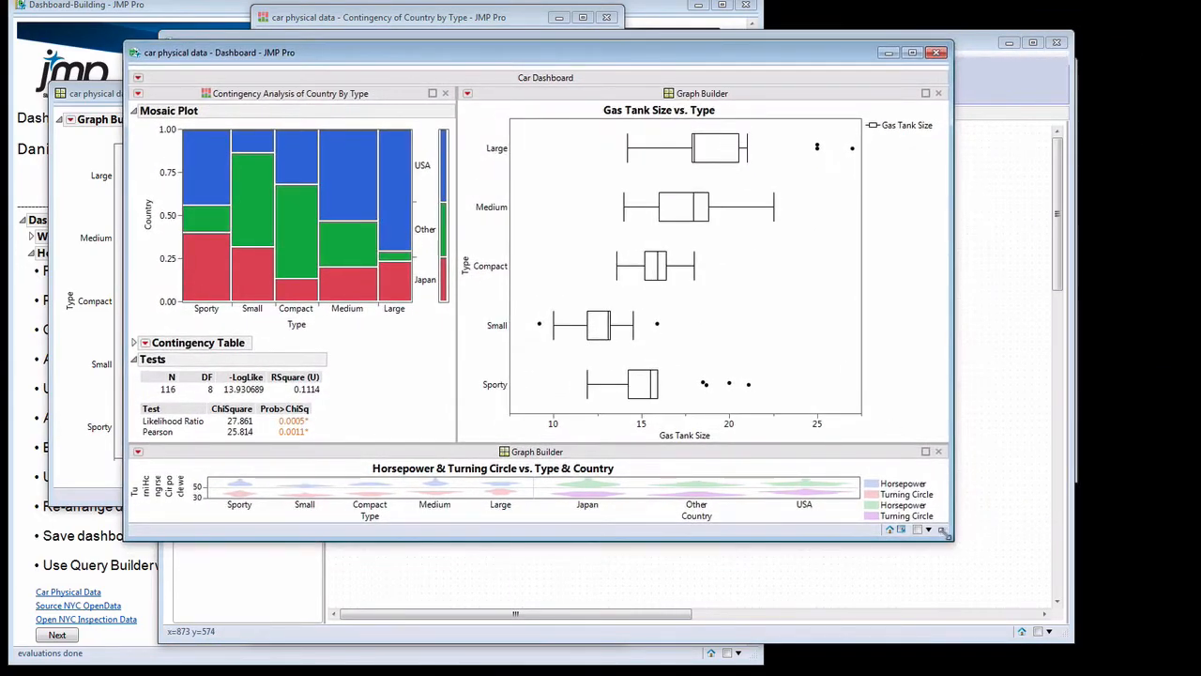
{"action": "left_click_drag", "start_coordinate": [949, 537], "coordinate": [1015, 610]}
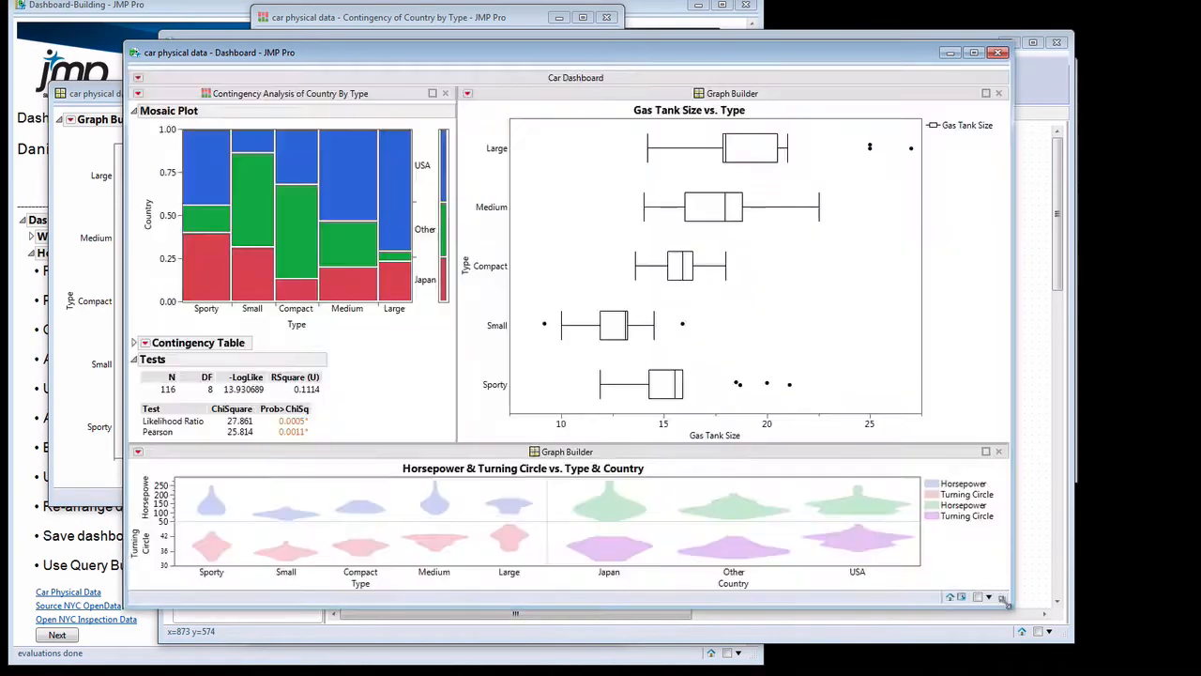
- Switch the running car dashboard's report view from Full to Summary
{"action": "left_click", "coordinate": [139, 82]}
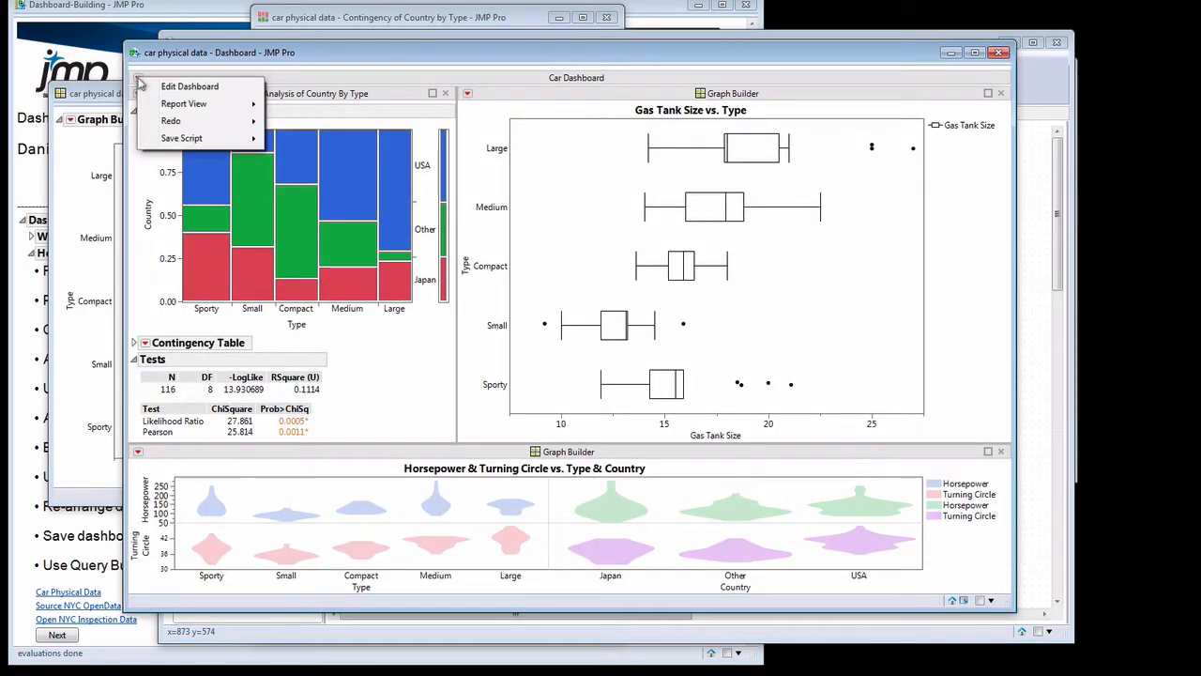
{"action": "mouse_move", "coordinate": [167, 105]}
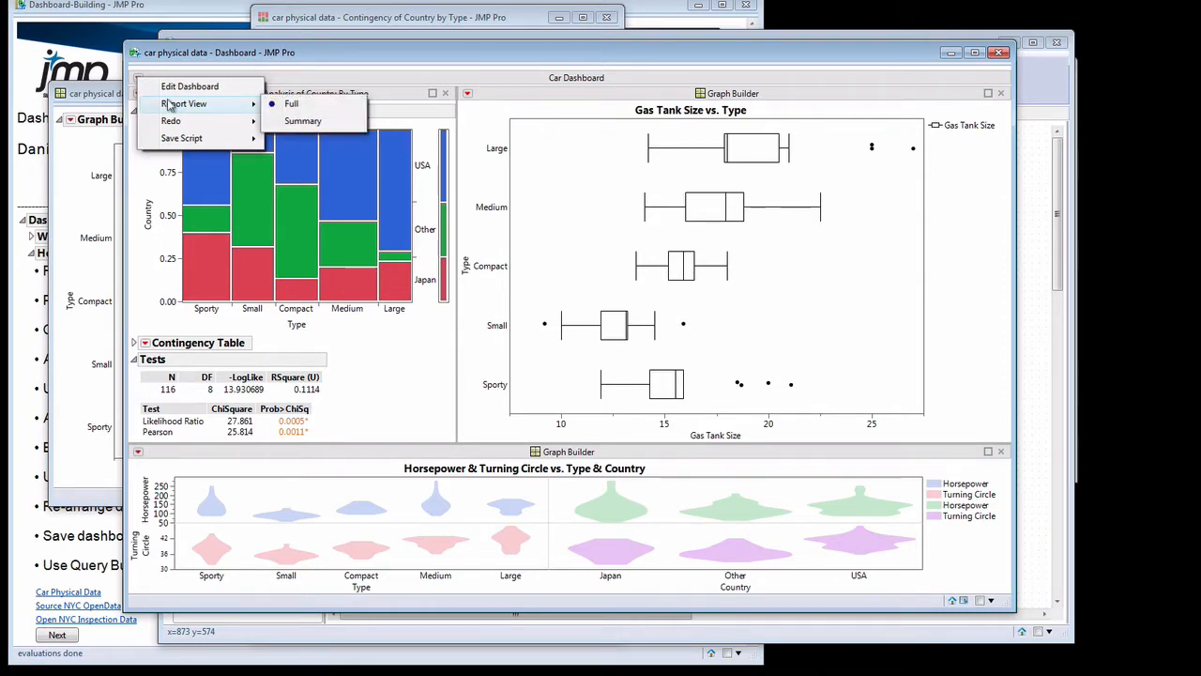
{"action": "left_click", "coordinate": [338, 387]}
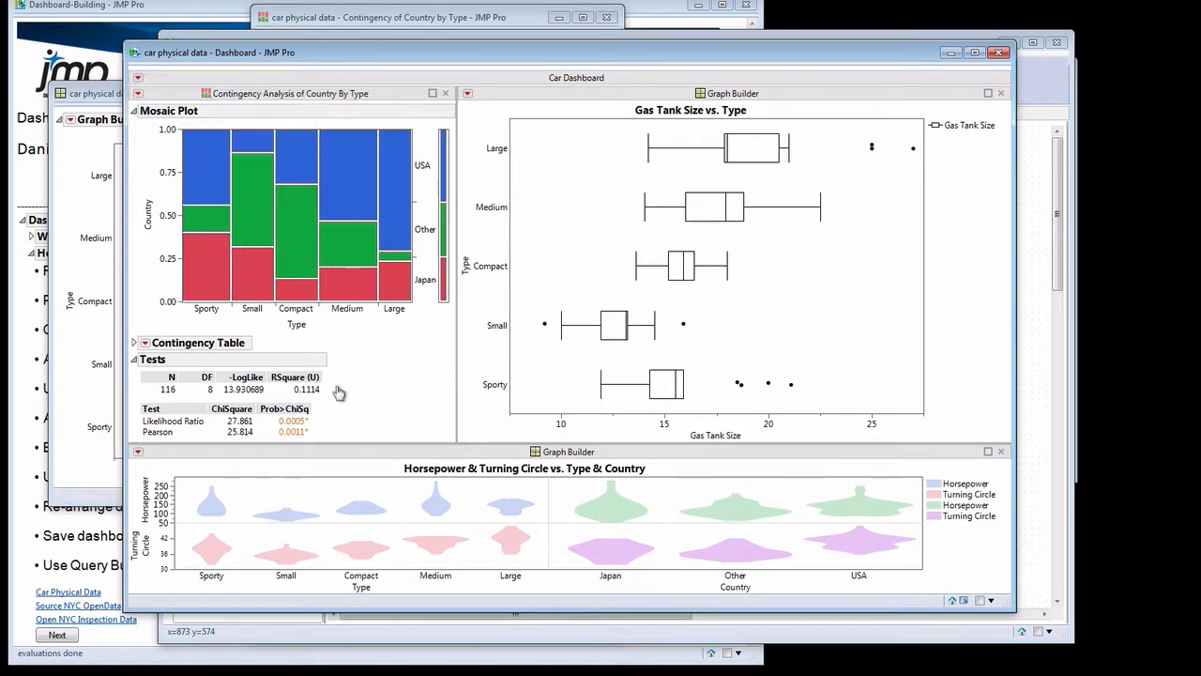
{"action": "mouse_move", "coordinate": [372, 355]}
{"action": "left_mouse_down"}
{"action": "mouse_move", "coordinate": [190, 331]}
{"action": "mouse_move", "coordinate": [133, 376]}
{"action": "mouse_move", "coordinate": [190, 447]}
{"action": "mouse_move", "coordinate": [351, 421]}
{"action": "mouse_move", "coordinate": [385, 373]}
{"action": "left_mouse_up"}
{"action": "left_click", "coordinate": [138, 81]}
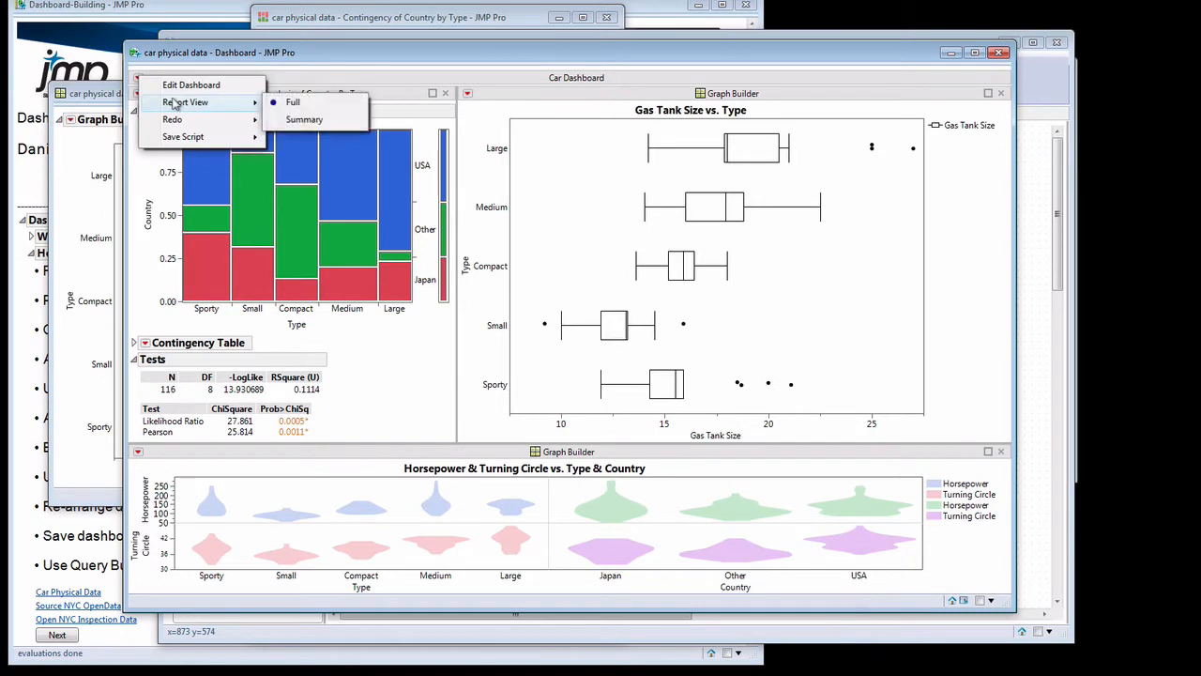
{"action": "left_click", "coordinate": [302, 120]}
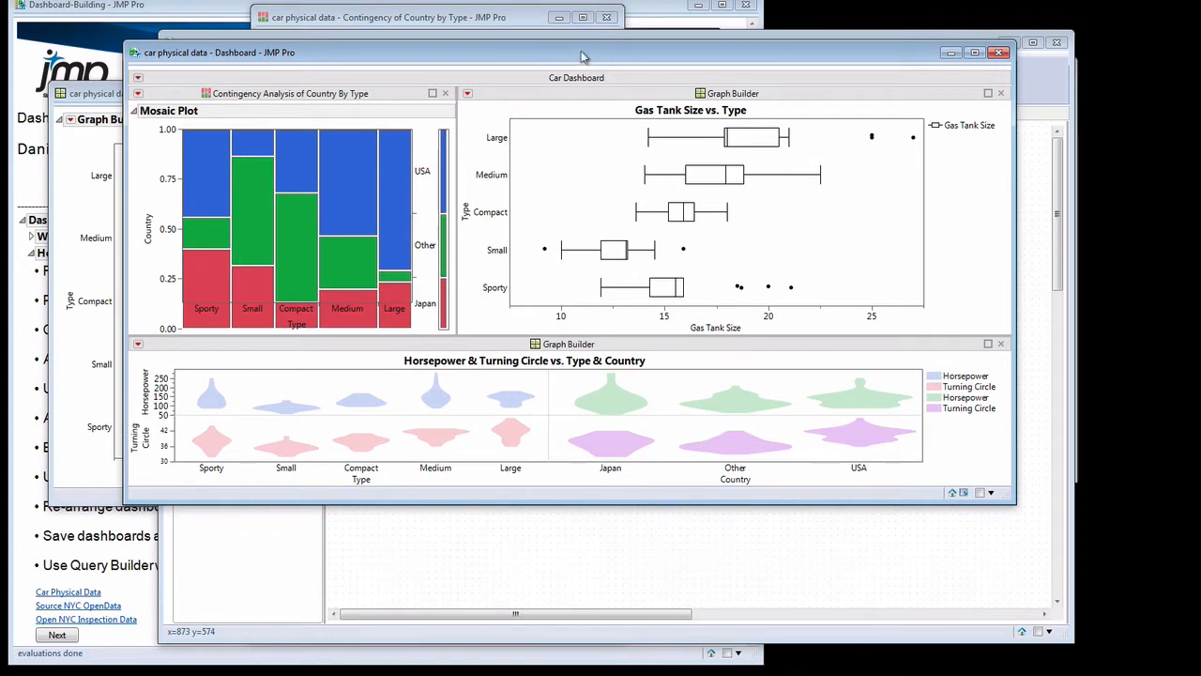
- Enlarge the summary-view dashboard window and reposition it near the upper edge of the desktop
{"action": "left_click_drag", "start_coordinate": [559, 54], "coordinate": [493, 49]}
{"action": "left_click_drag", "start_coordinate": [948, 494], "coordinate": [1029, 603]}
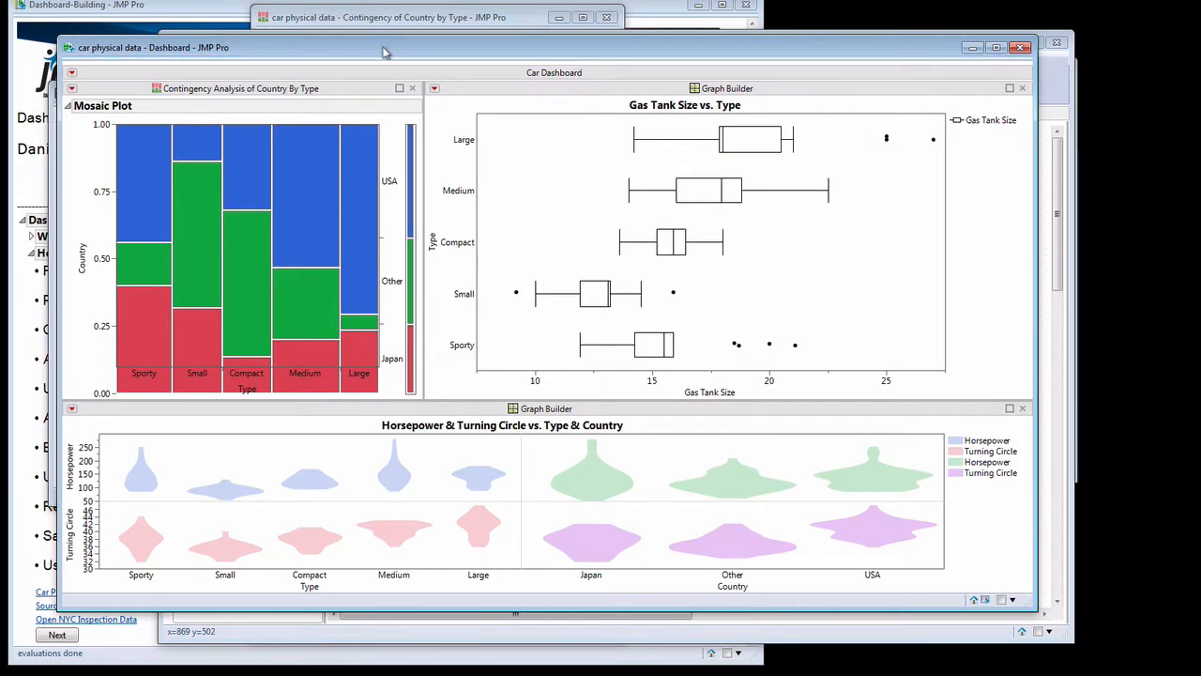
{"action": "left_click_drag", "start_coordinate": [383, 47], "coordinate": [439, 34]}
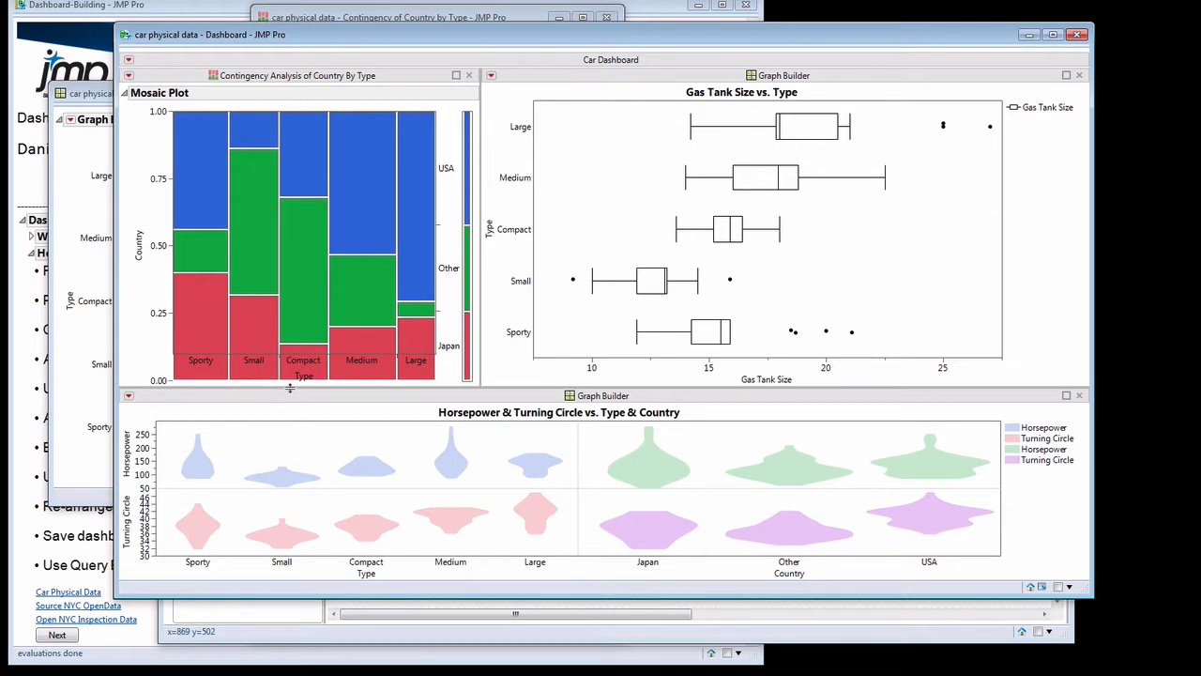
- Give the contour plot row more height, widen the mosaic plot pane slightly, and drag the contour plot toward the box plot's outer edge
{"action": "left_click_drag", "start_coordinate": [292, 422], "coordinate": [304, 342]}
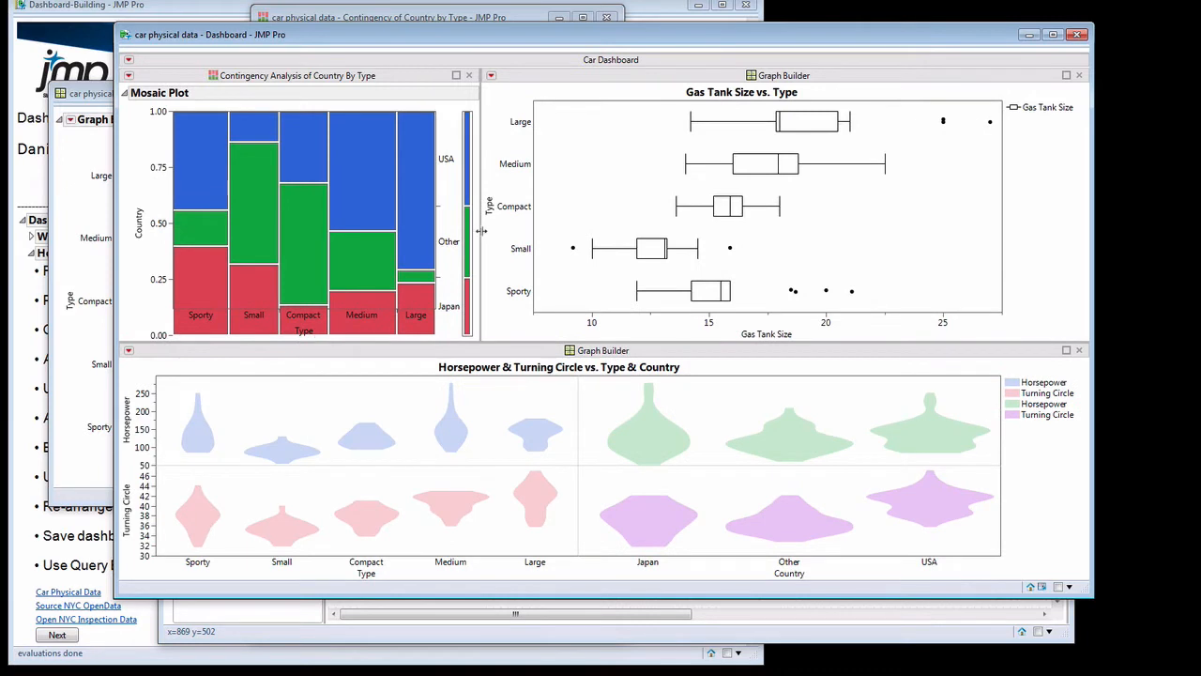
{"action": "mouse_move", "coordinate": [484, 233]}
{"action": "left_mouse_down"}
{"action": "mouse_move", "coordinate": [674, 227]}
{"action": "mouse_move", "coordinate": [486, 220]}
{"action": "left_mouse_up"}
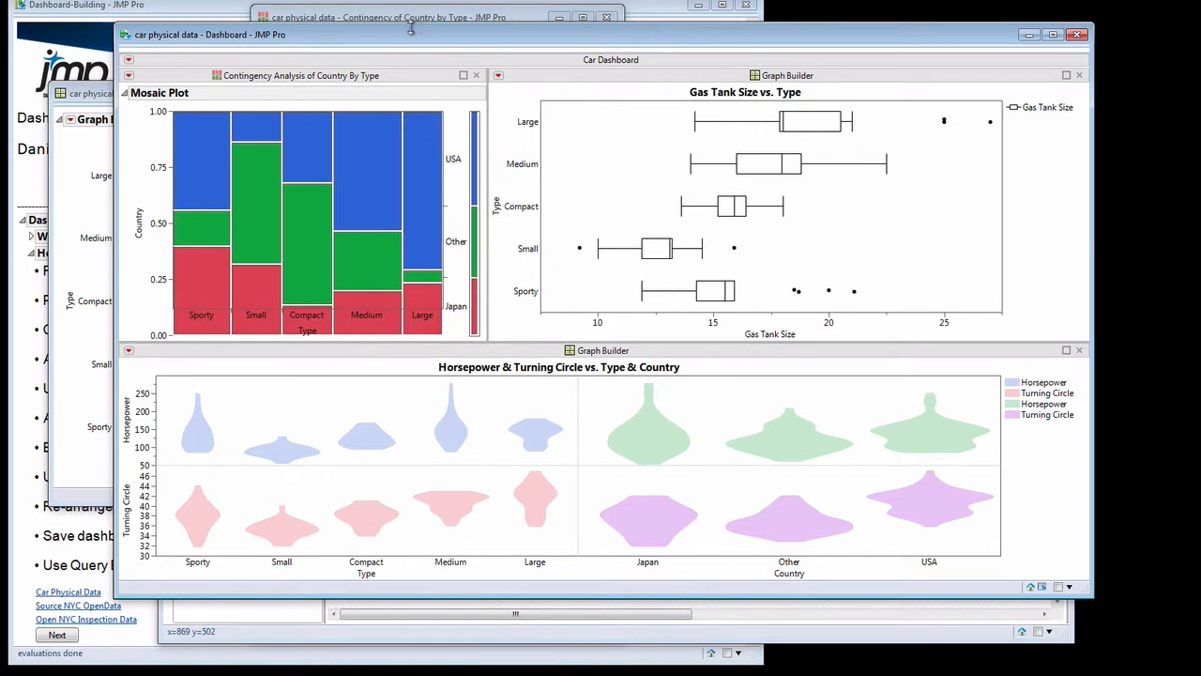
{"action": "left_click_drag", "start_coordinate": [406, 27], "coordinate": [404, 29]}
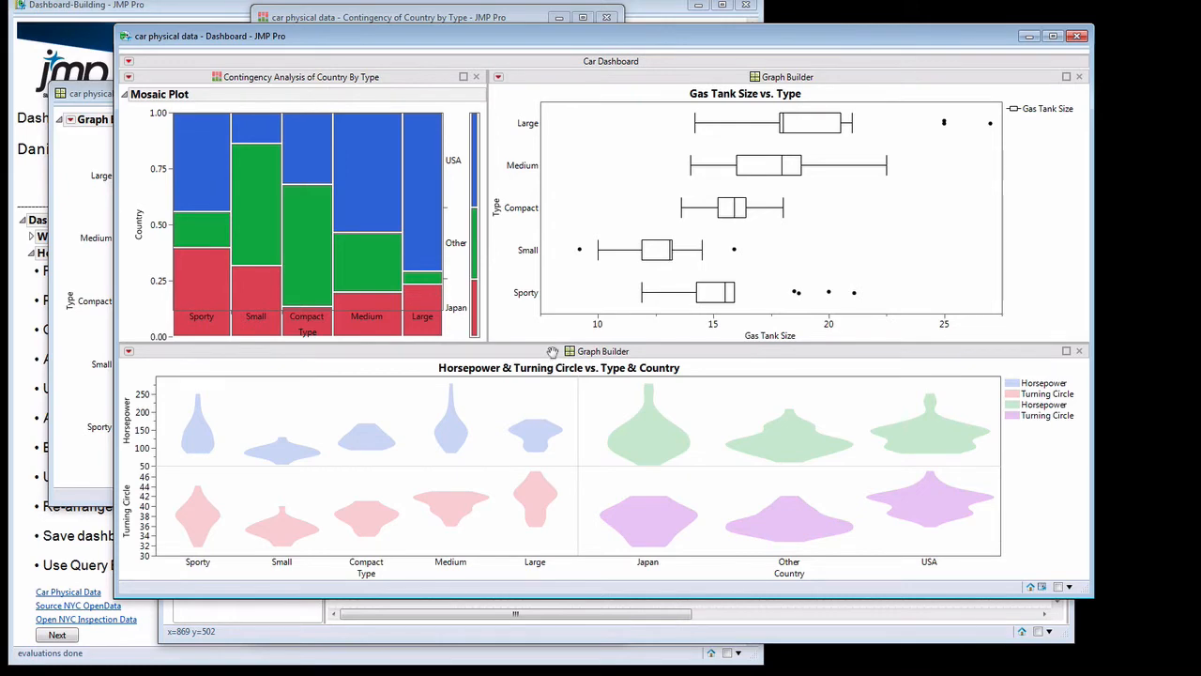
{"action": "left_click_drag", "start_coordinate": [544, 350], "coordinate": [1056, 106]}
{"action": "left_click", "coordinate": [529, 80]}
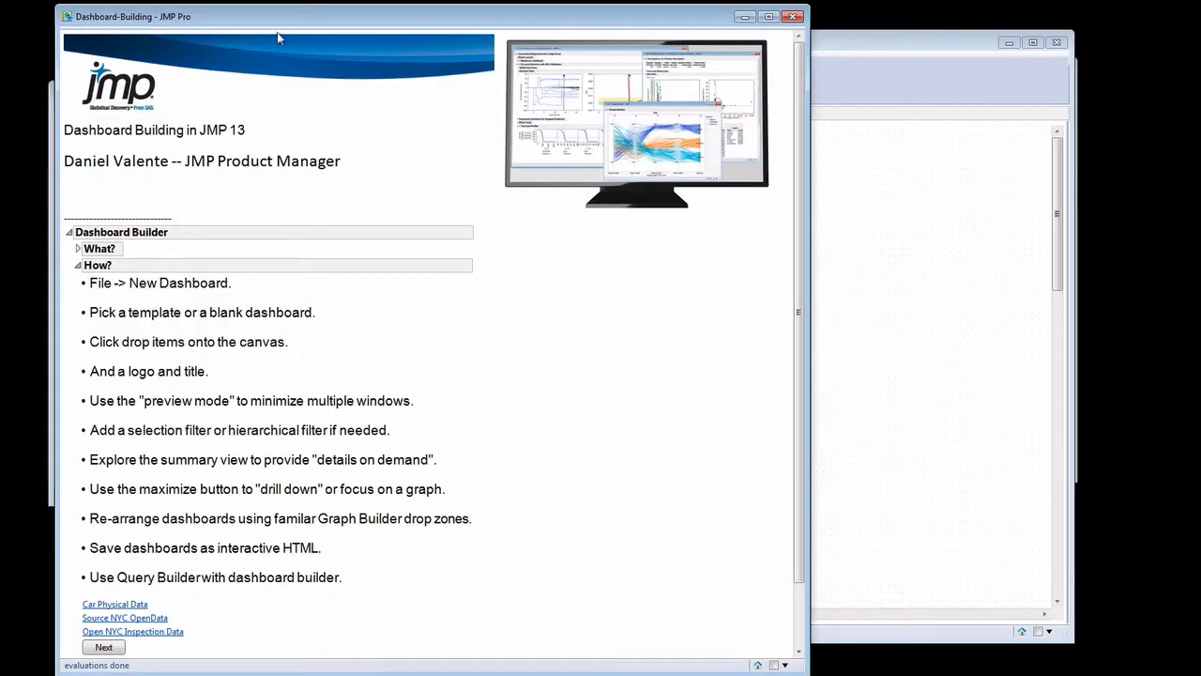
- Walk through the How? list in the Dashboard-Building window, highlighting each point from adding a logo and title to using Query Builder
{"action": "left_click_drag", "start_coordinate": [302, 17], "coordinate": [247, 16]}
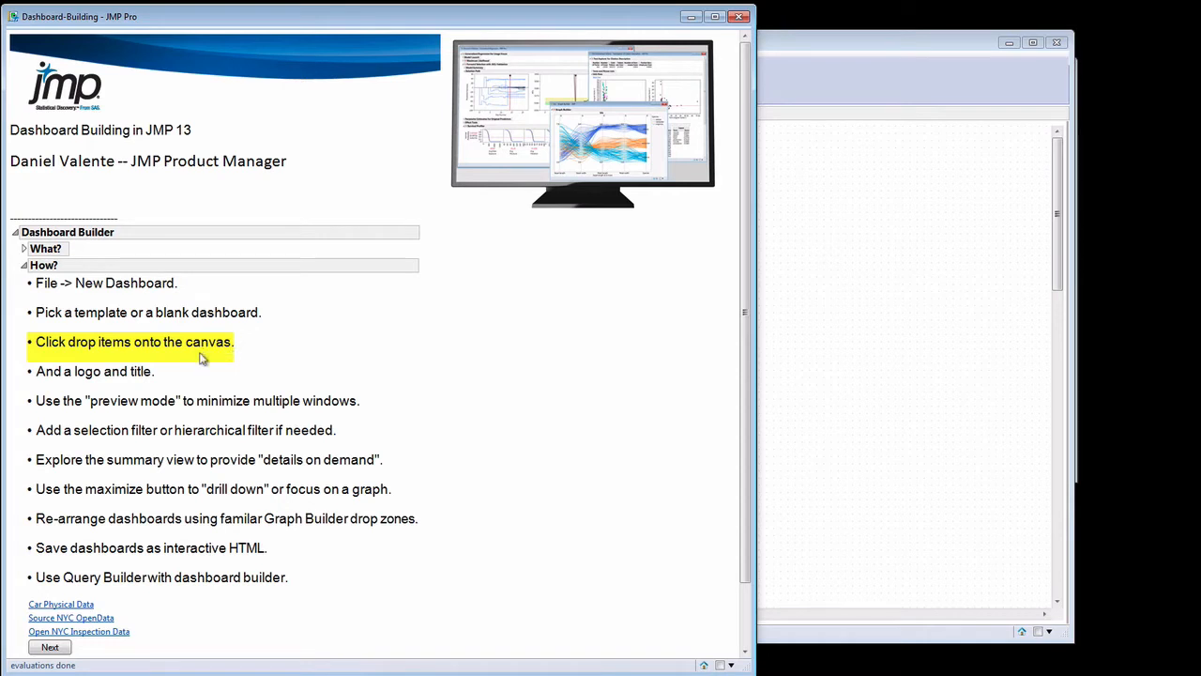
{"action": "left_click", "coordinate": [134, 375]}
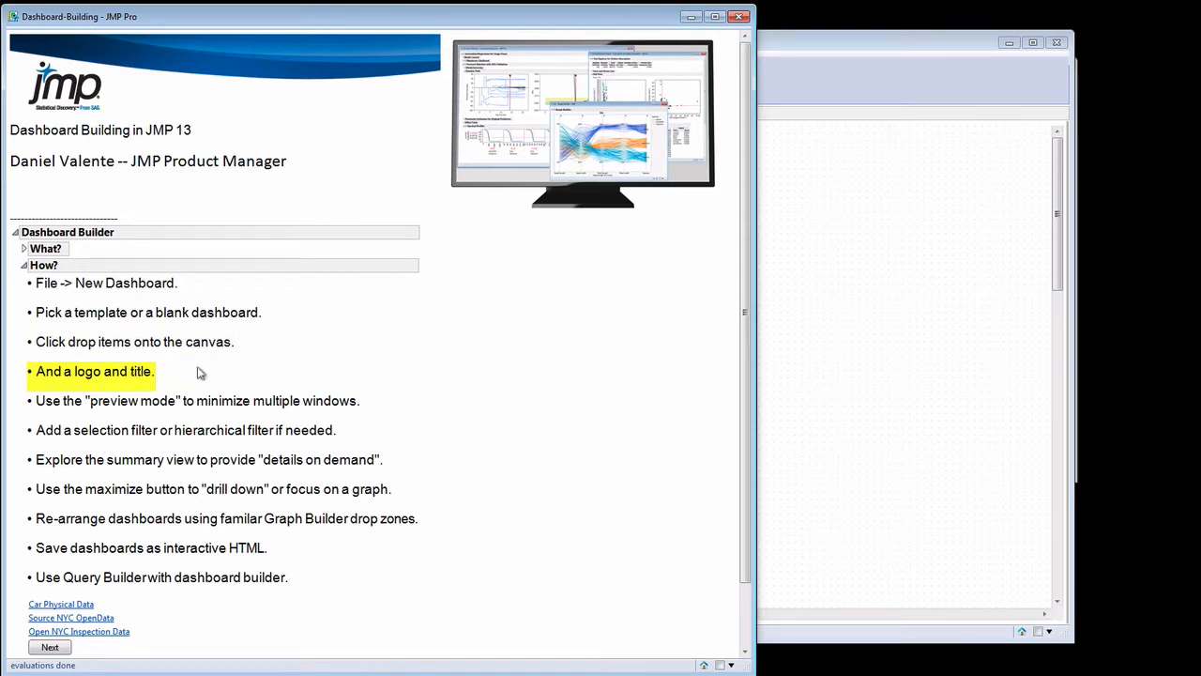
{"action": "left_click", "coordinate": [188, 407]}
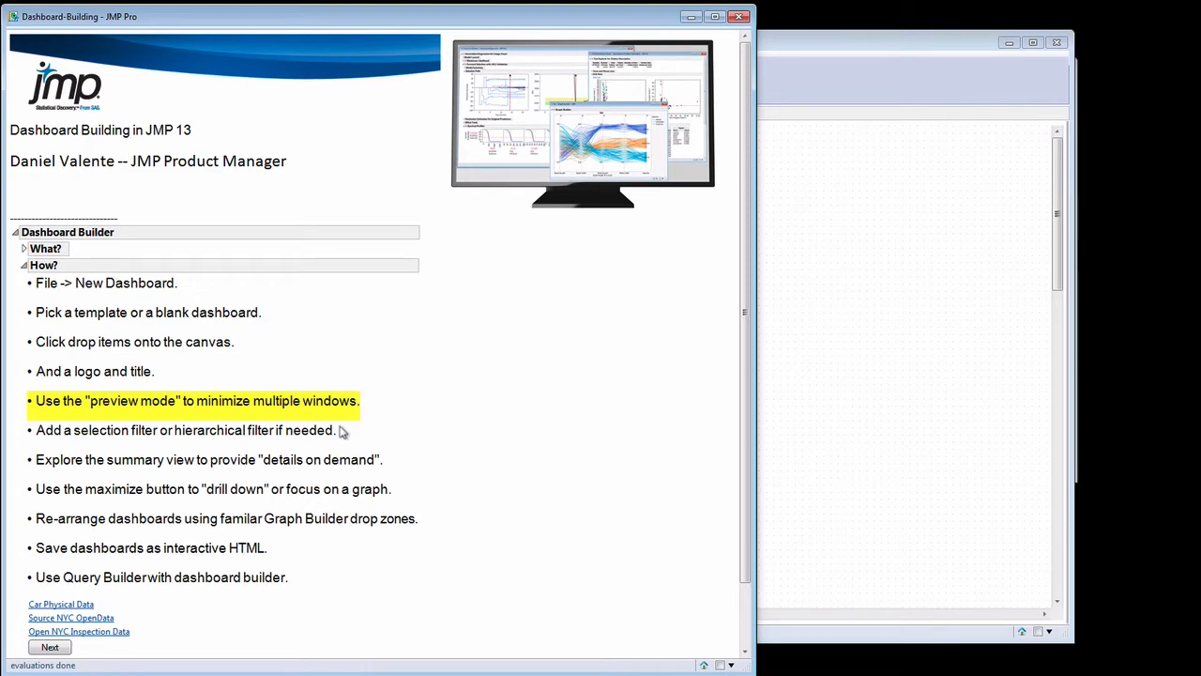
{"action": "left_click", "coordinate": [288, 437]}
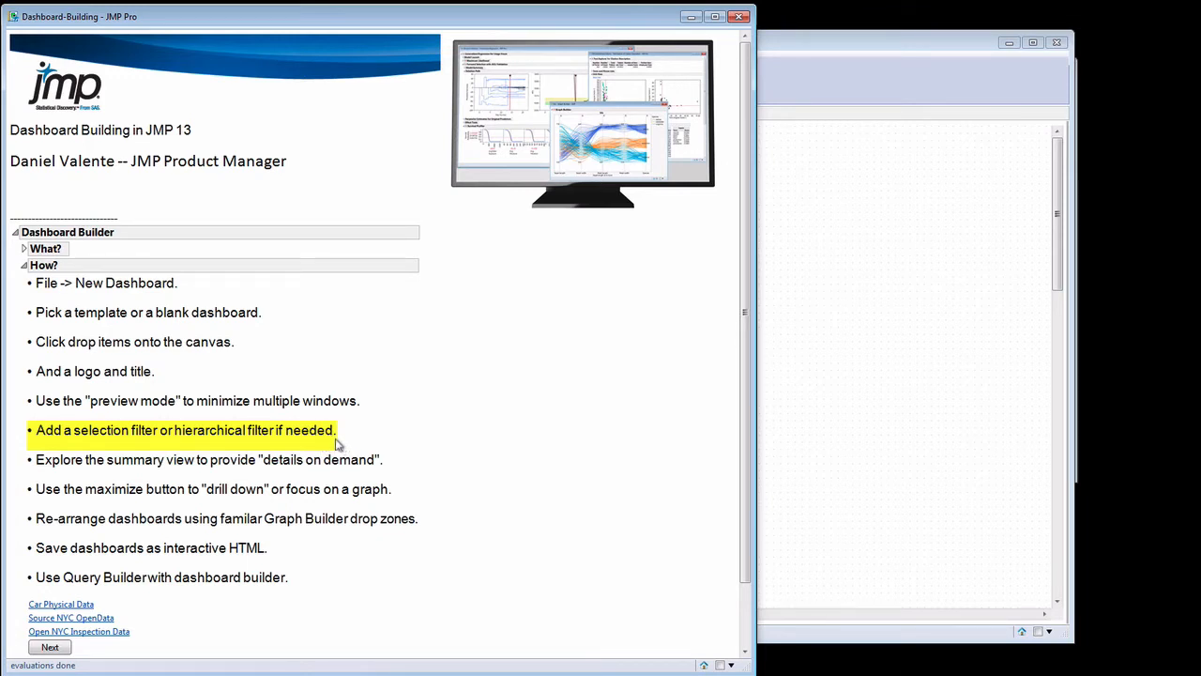
{"action": "left_click", "coordinate": [320, 462]}
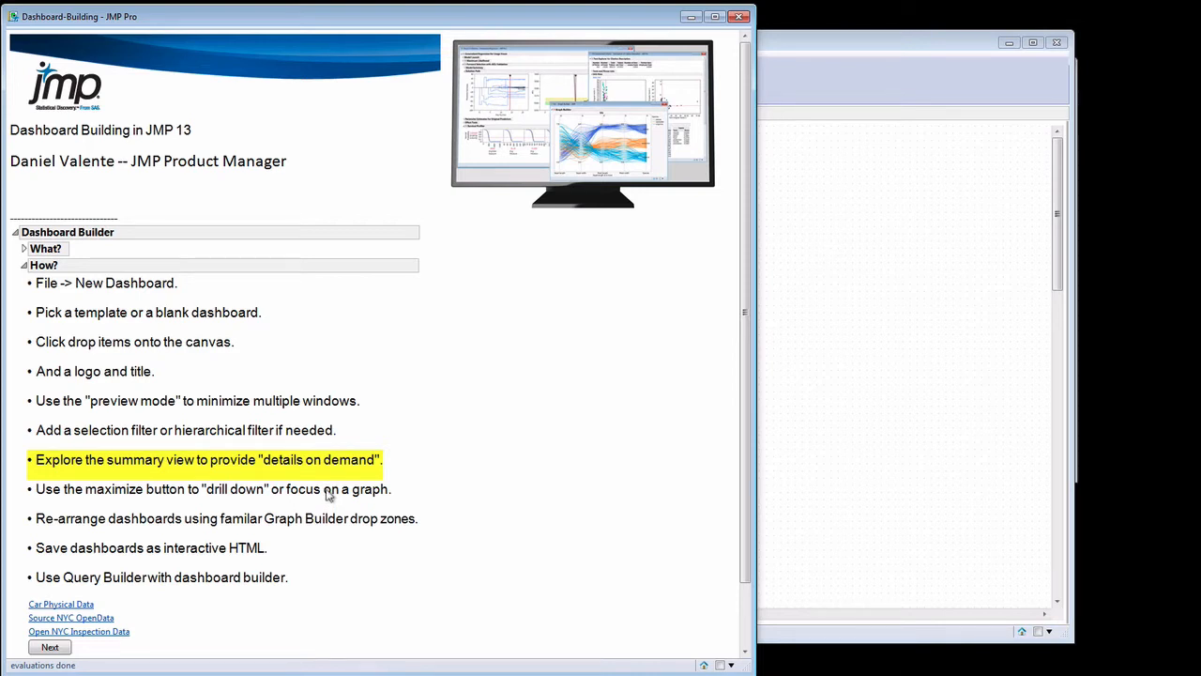
{"action": "left_click", "coordinate": [328, 495]}
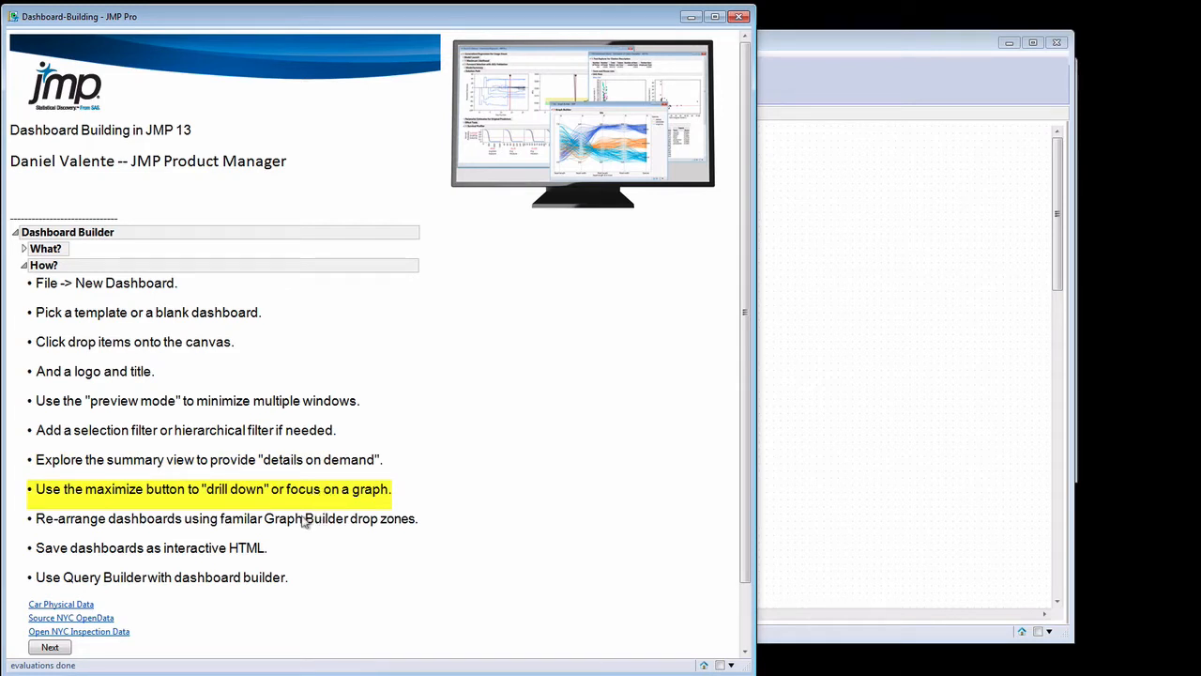
{"action": "left_click", "coordinate": [310, 526]}
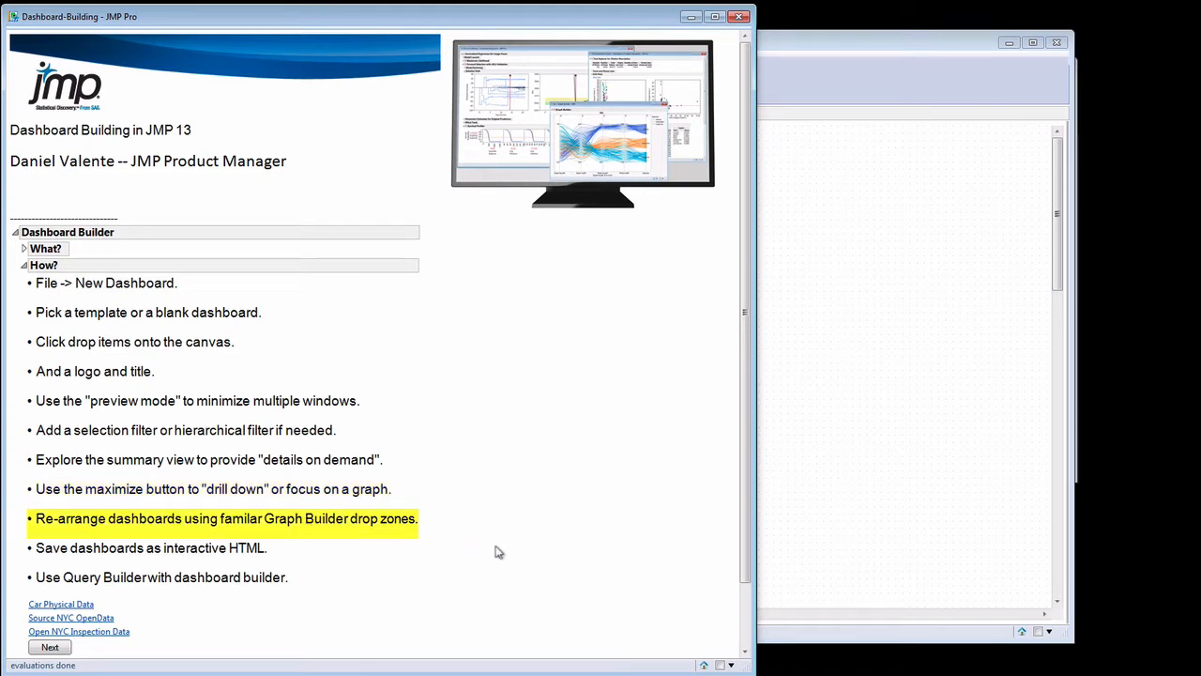
{"action": "left_click", "coordinate": [239, 551]}
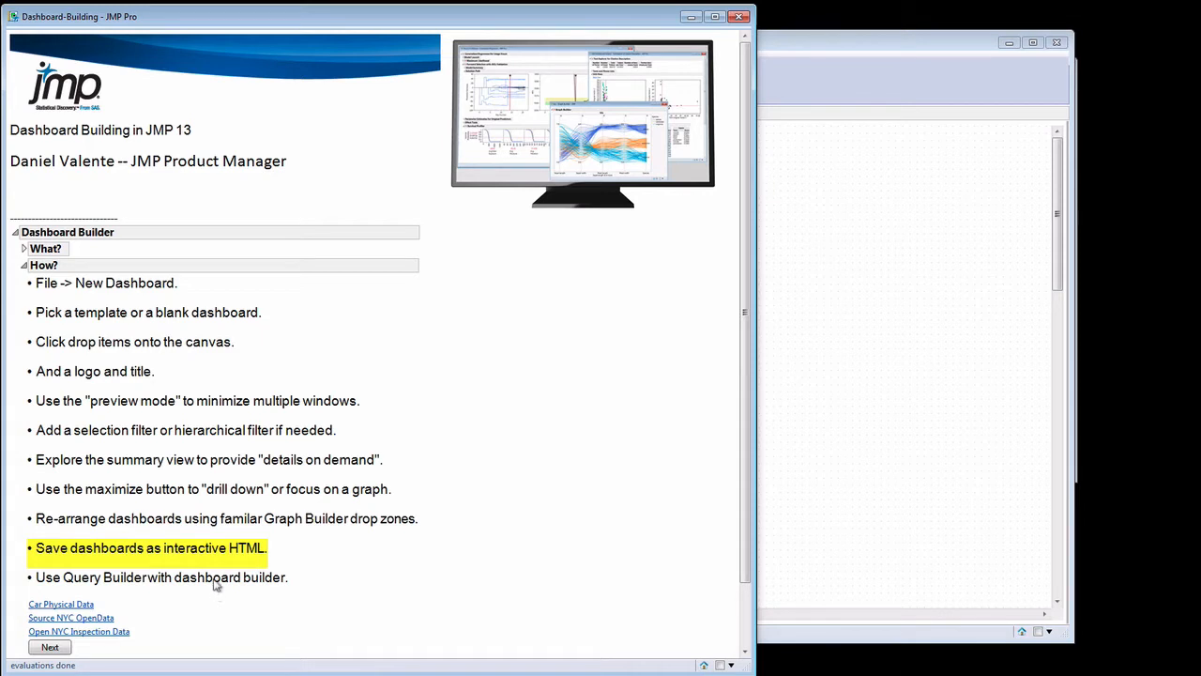
{"action": "left_click", "coordinate": [215, 581]}
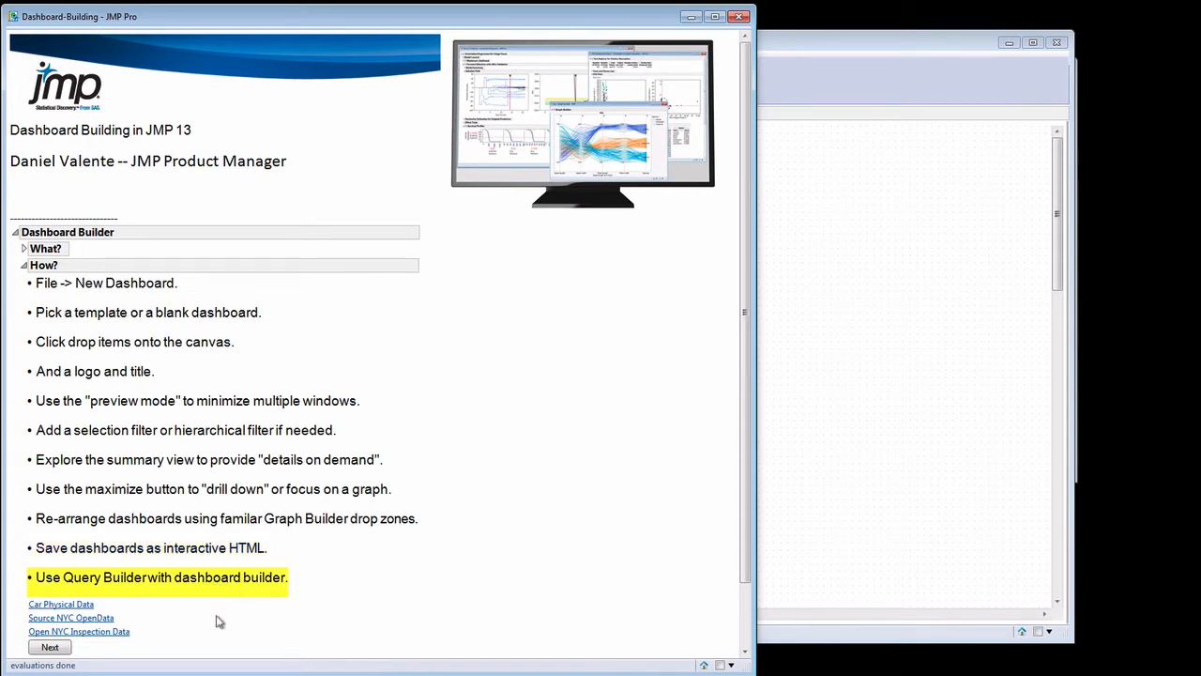
- Open the source NYC OpenData page, look through the restaurant inspection rows and violation columns, and close the page
{"action": "left_click", "coordinate": [70, 617]}
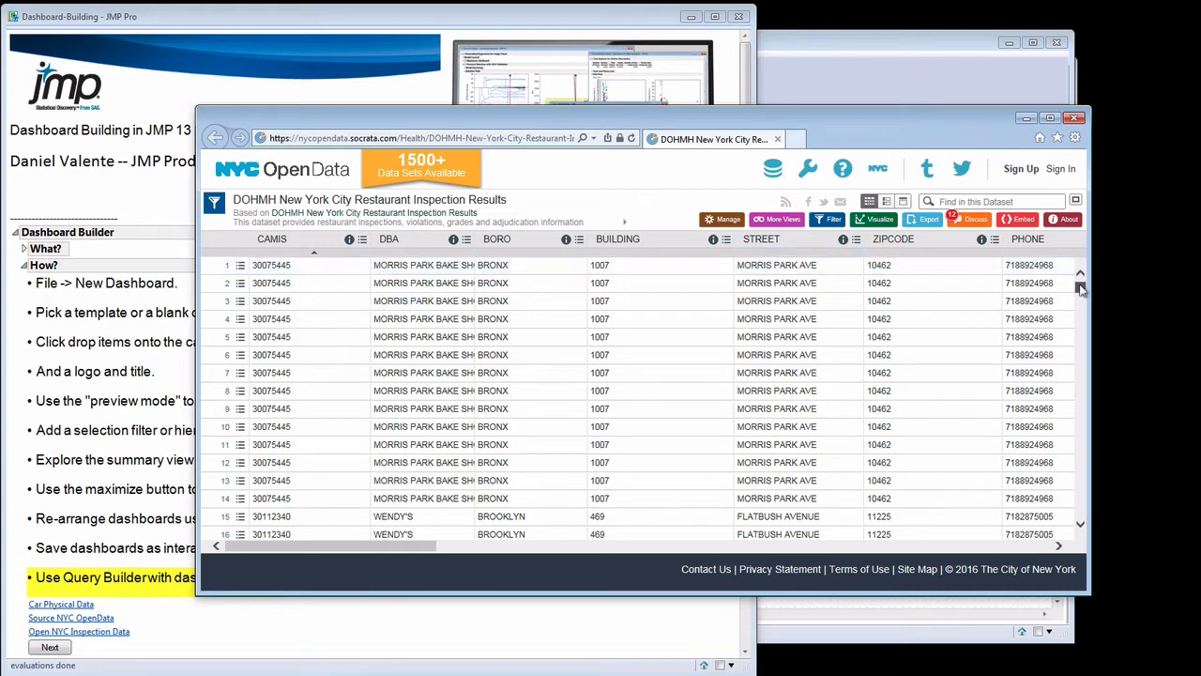
{"action": "left_click_drag", "start_coordinate": [1080, 290], "coordinate": [1080, 313]}
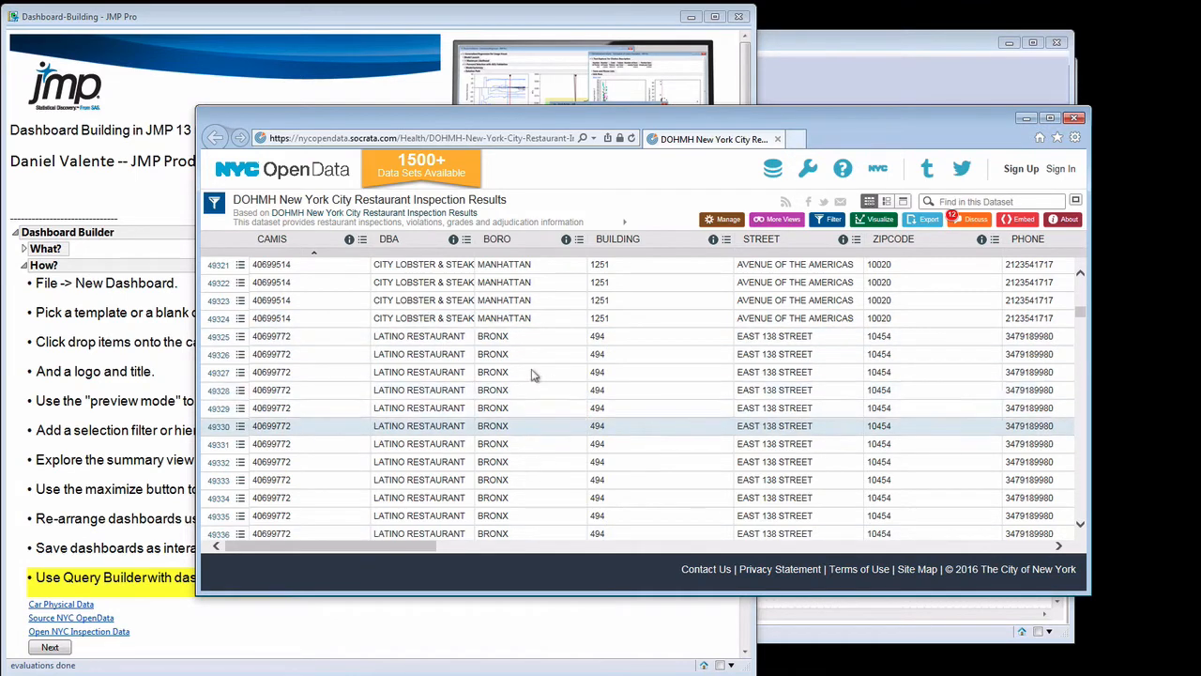
{"action": "left_click_drag", "start_coordinate": [394, 553], "coordinate": [816, 577]}
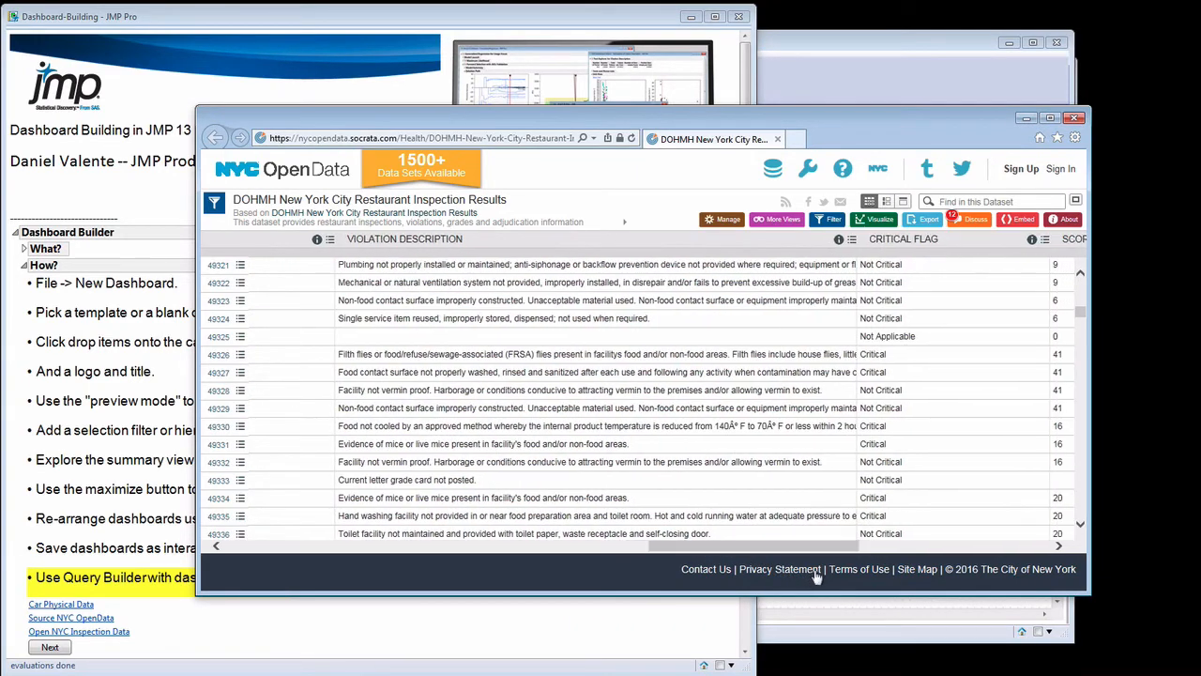
{"action": "left_click", "coordinate": [1076, 120]}
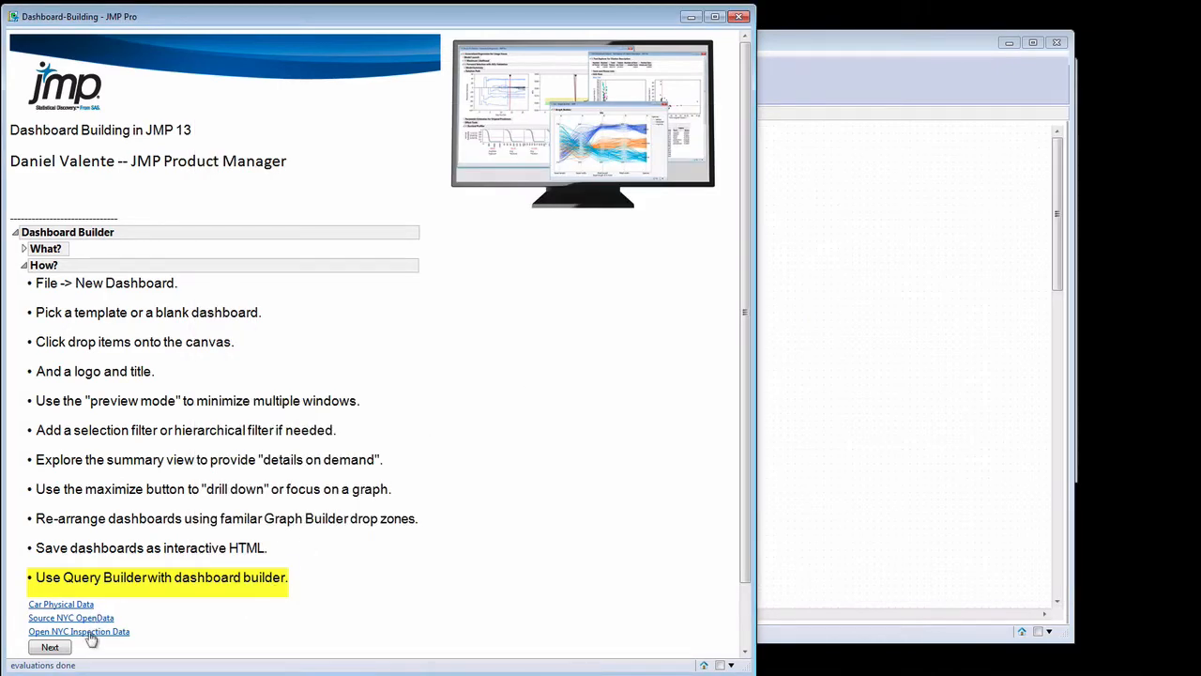
- Open the NYC inspection data tables and spread their windows apart with FactDOHMH_New_York_City_Restaurant_Inspection_Results in front
{"action": "left_click", "coordinate": [94, 632]}
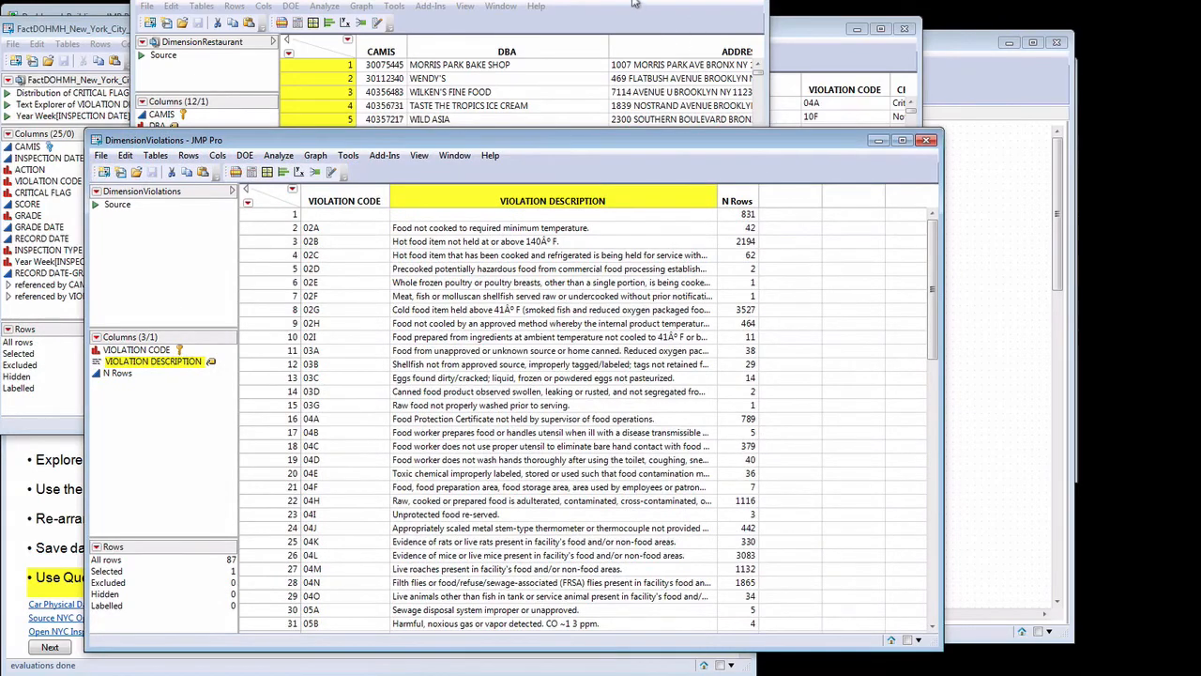
{"action": "left_click_drag", "start_coordinate": [773, 27], "coordinate": [989, 34]}
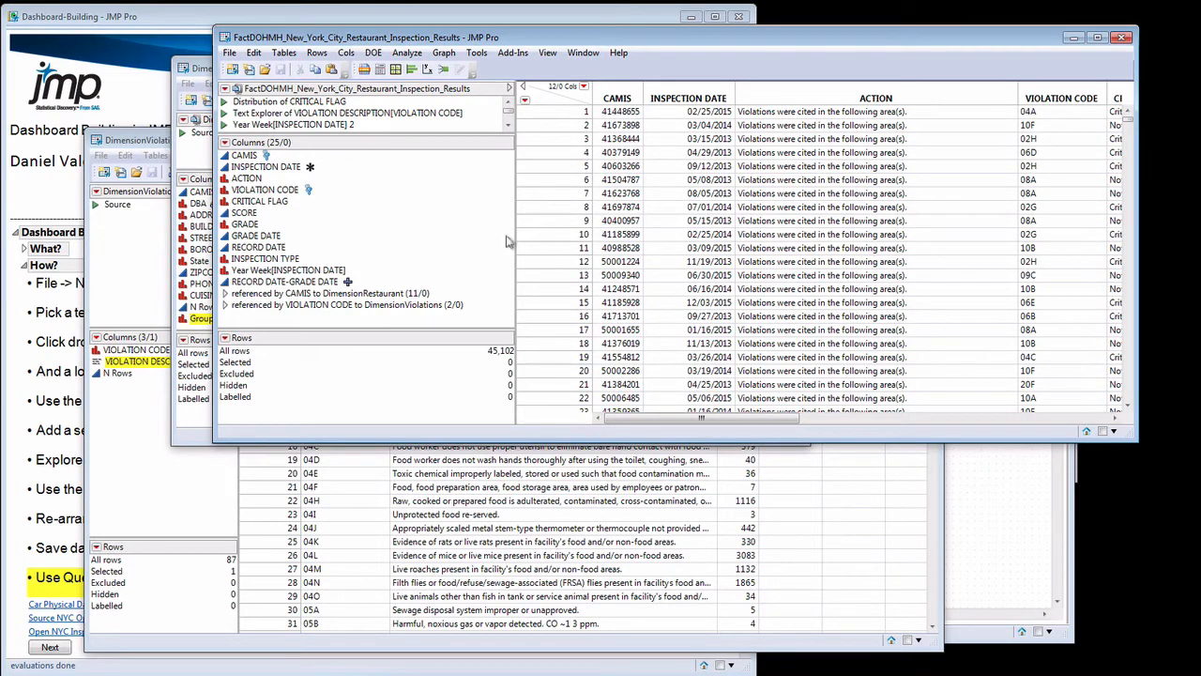
{"action": "left_click_drag", "start_coordinate": [599, 42], "coordinate": [633, 35]}
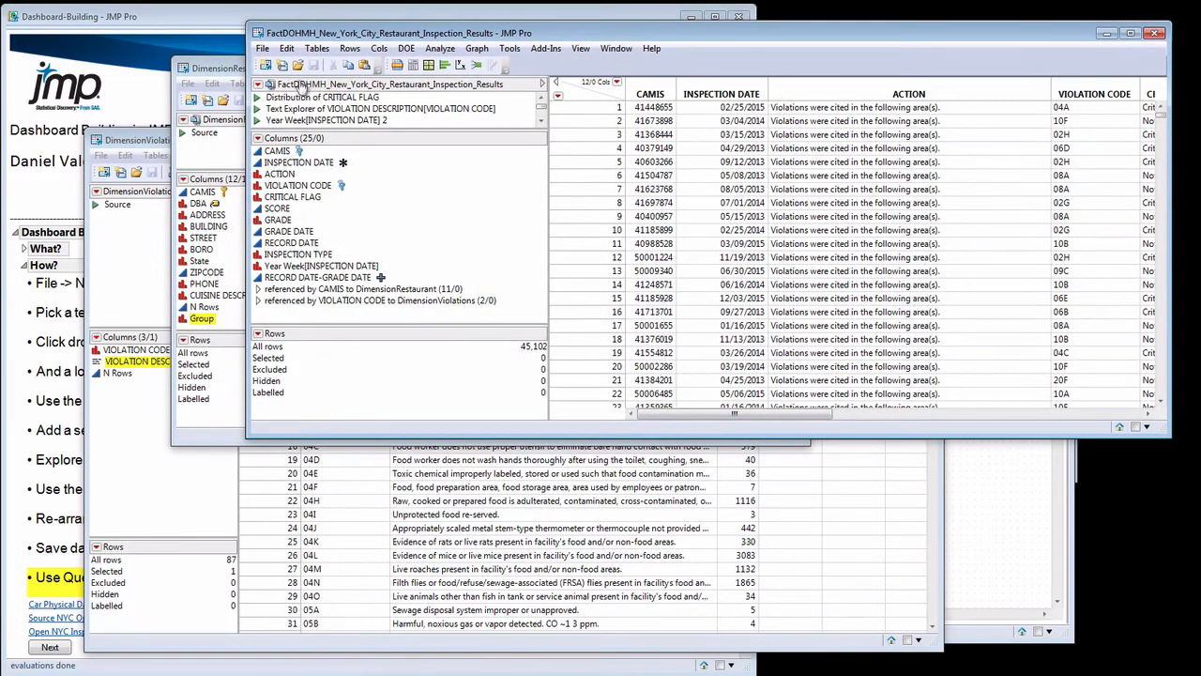
- Look through the inspection rows of the FactDOHMH_New_York_City_Restaurant_Inspection_Results table and select its CAMIS column
{"action": "left_click_drag", "start_coordinate": [379, 33], "coordinate": [354, 36]}
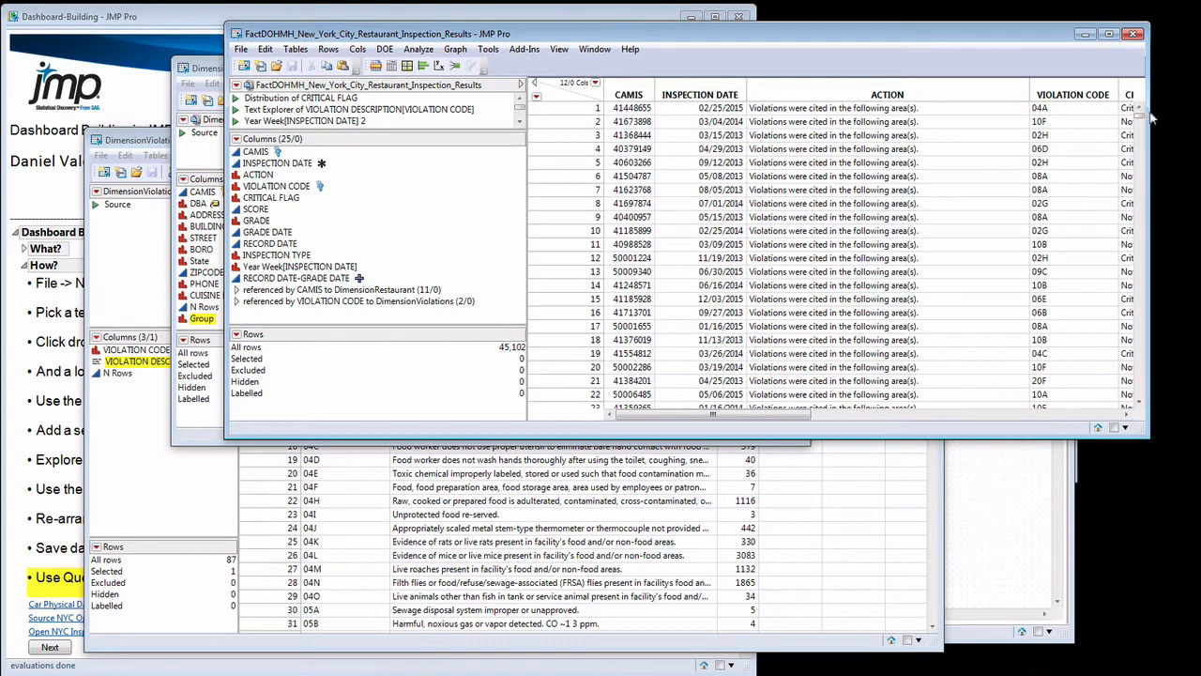
{"action": "left_click_drag", "start_coordinate": [1143, 124], "coordinate": [1142, 313]}
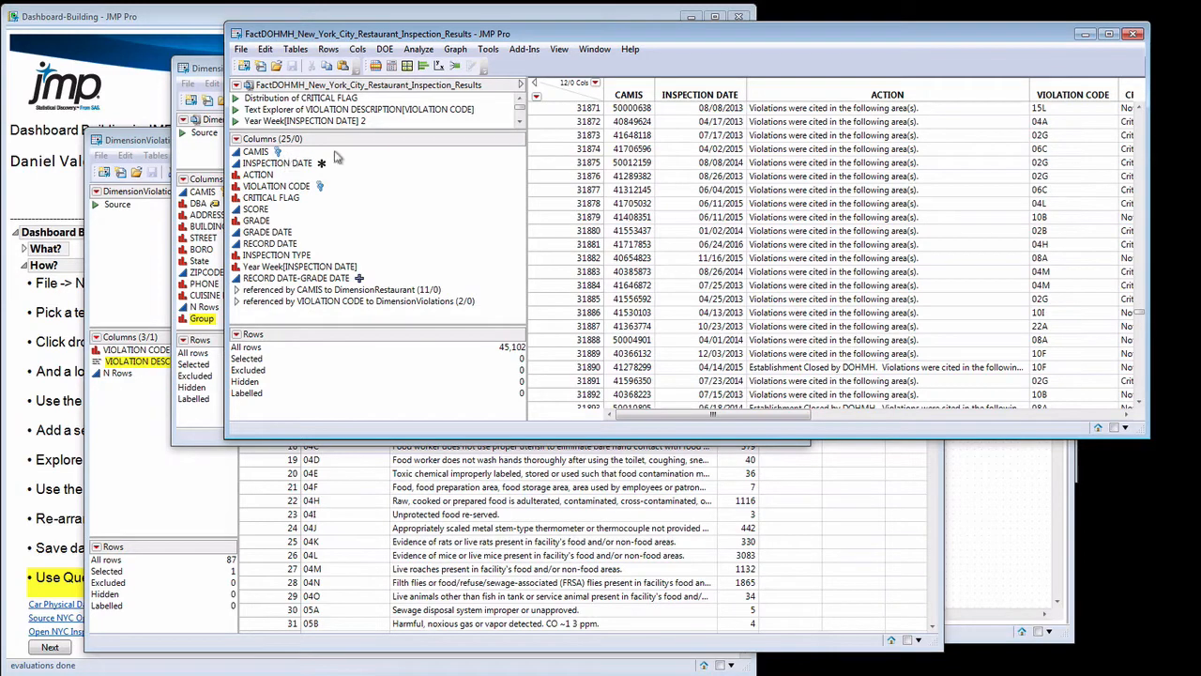
{"action": "left_click", "coordinate": [297, 156]}
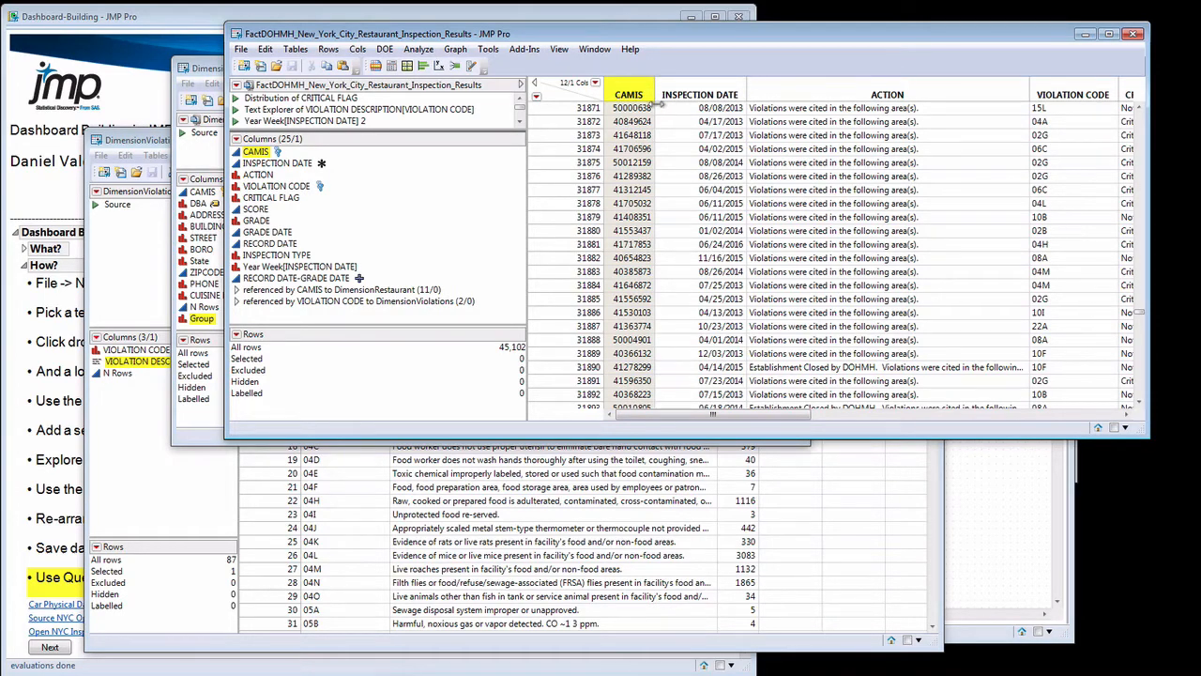
{"action": "left_click_drag", "start_coordinate": [655, 36], "coordinate": [675, 30]}
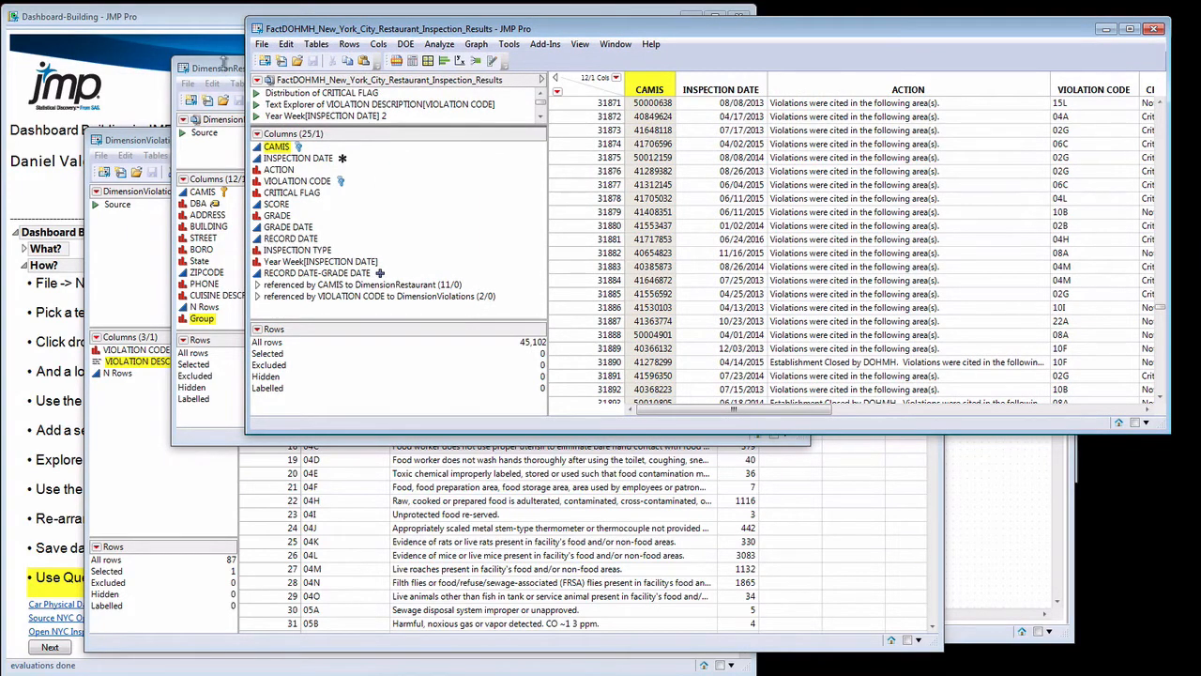
- Bring the DimensionRestaurant table forward, select its CAMIS column, and check that column's Link ID setting
{"action": "left_click", "coordinate": [158, 141]}
{"action": "left_click", "coordinate": [217, 75]}
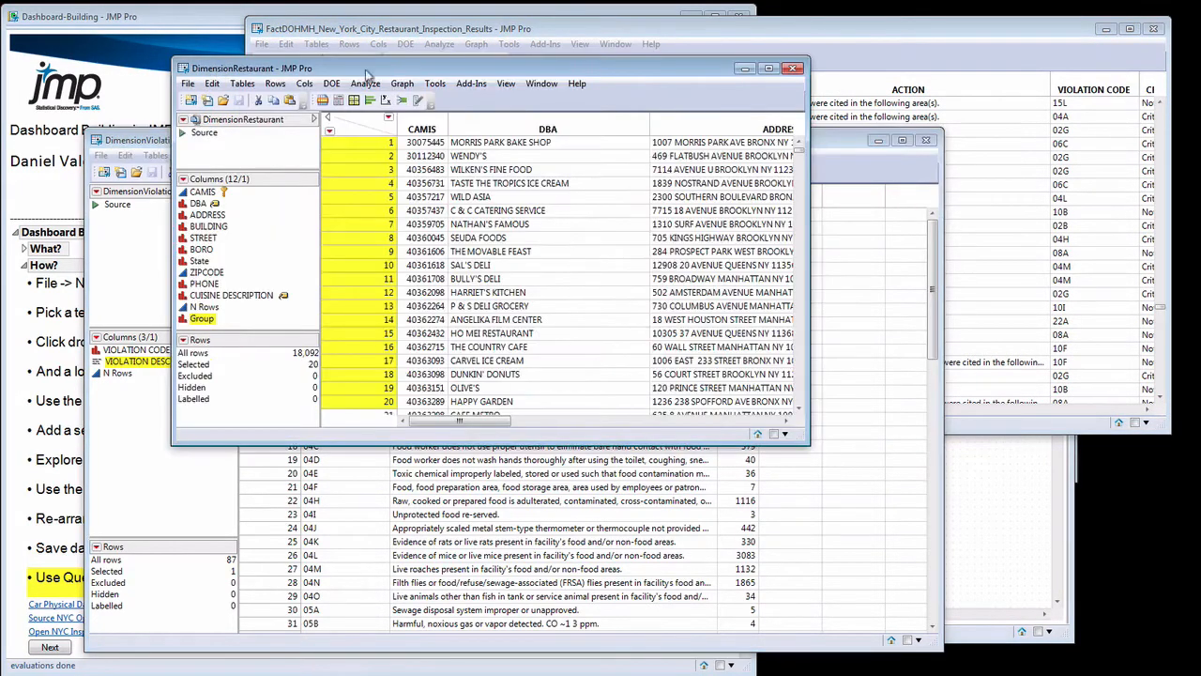
{"action": "left_click_drag", "start_coordinate": [493, 74], "coordinate": [447, 80]}
{"action": "left_click", "coordinate": [374, 134]}
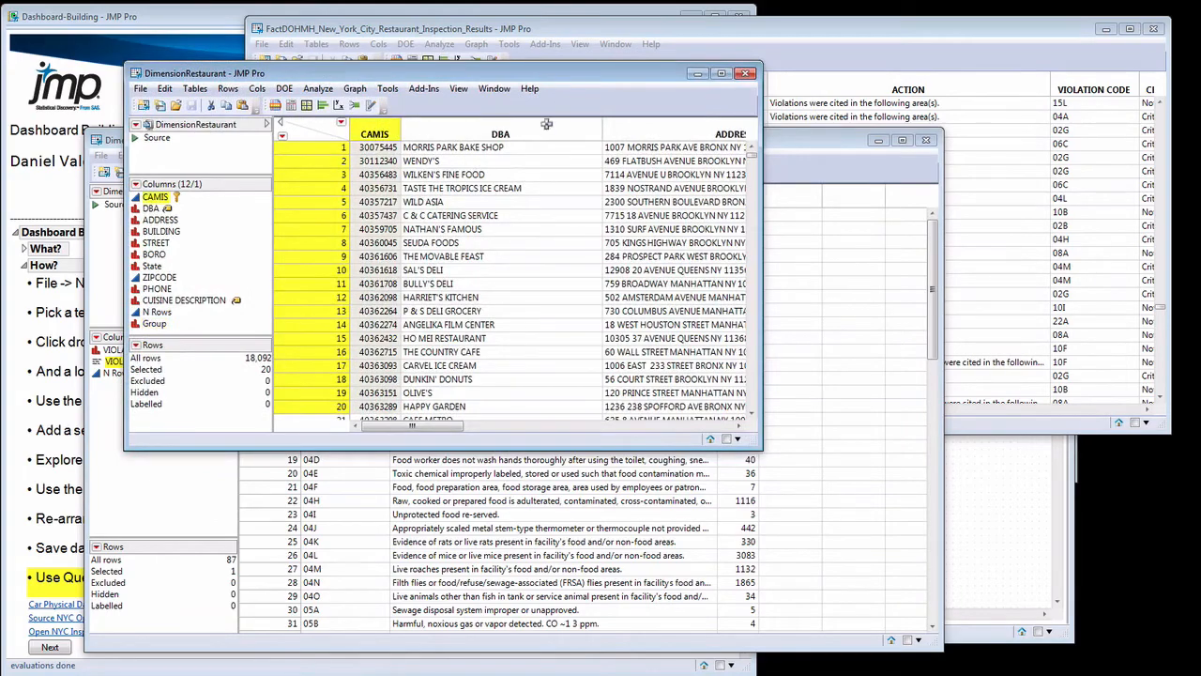
{"action": "mouse_move", "coordinate": [752, 152]}
{"action": "left_mouse_down"}
{"action": "mouse_move", "coordinate": [746, 432]}
{"action": "mouse_move", "coordinate": [743, 136]}
{"action": "left_mouse_up"}
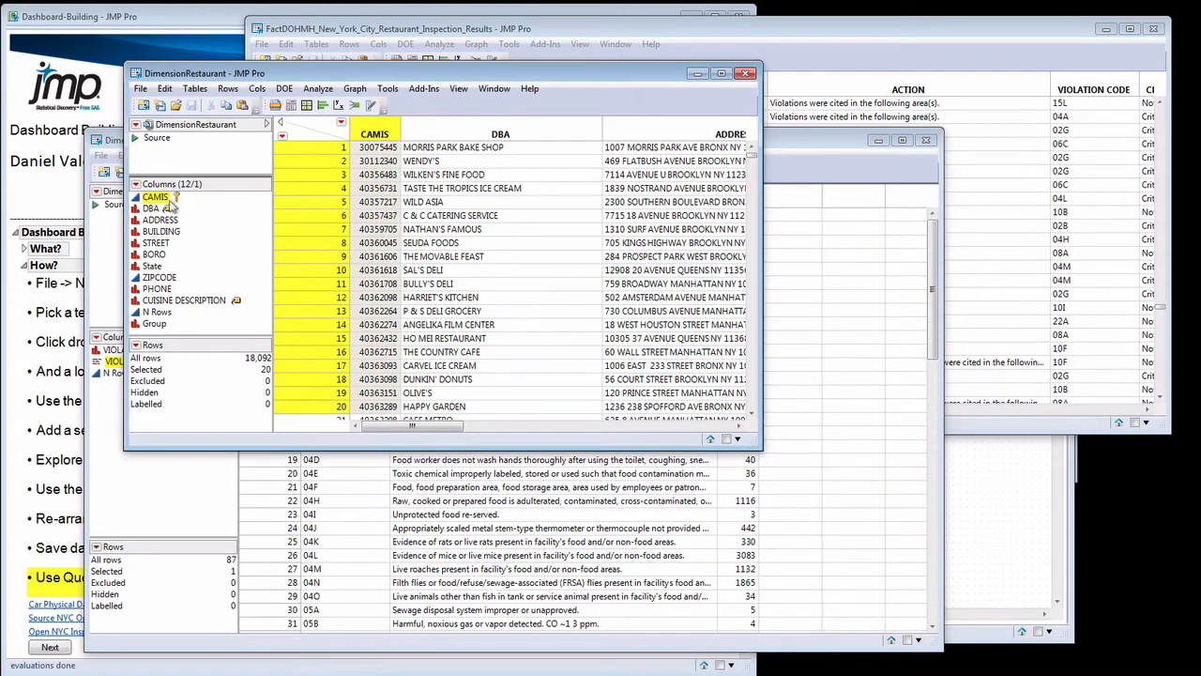
{"action": "right_click", "coordinate": [370, 135]}
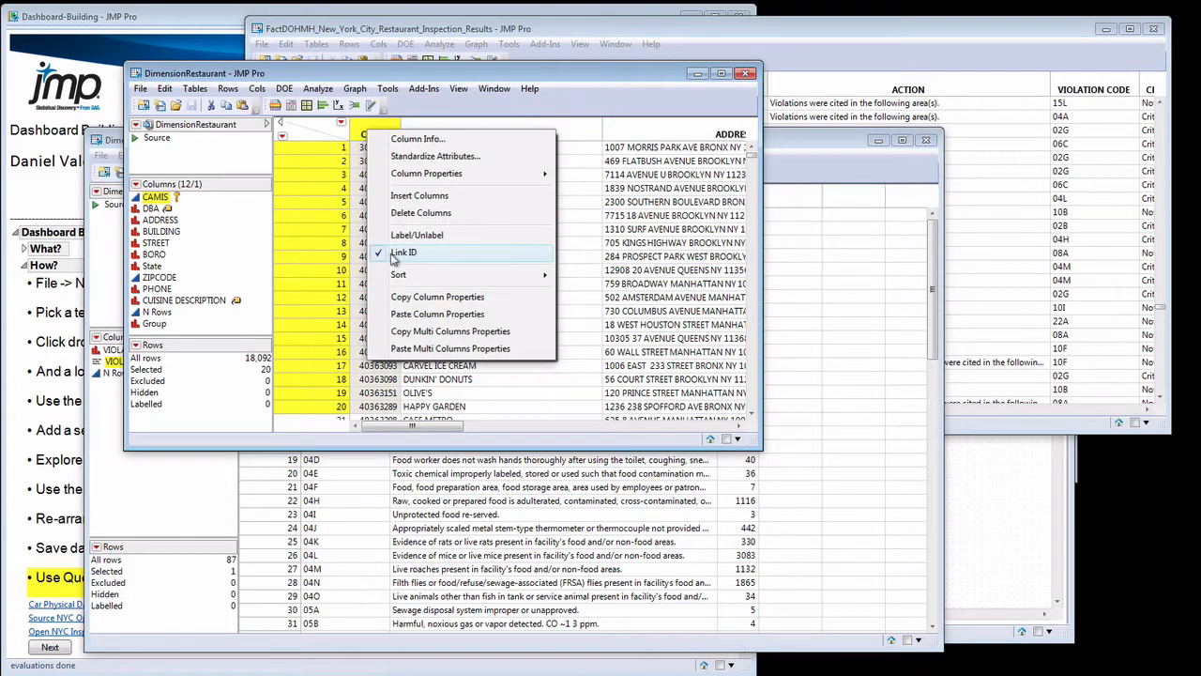
{"action": "left_click", "coordinate": [359, 133]}
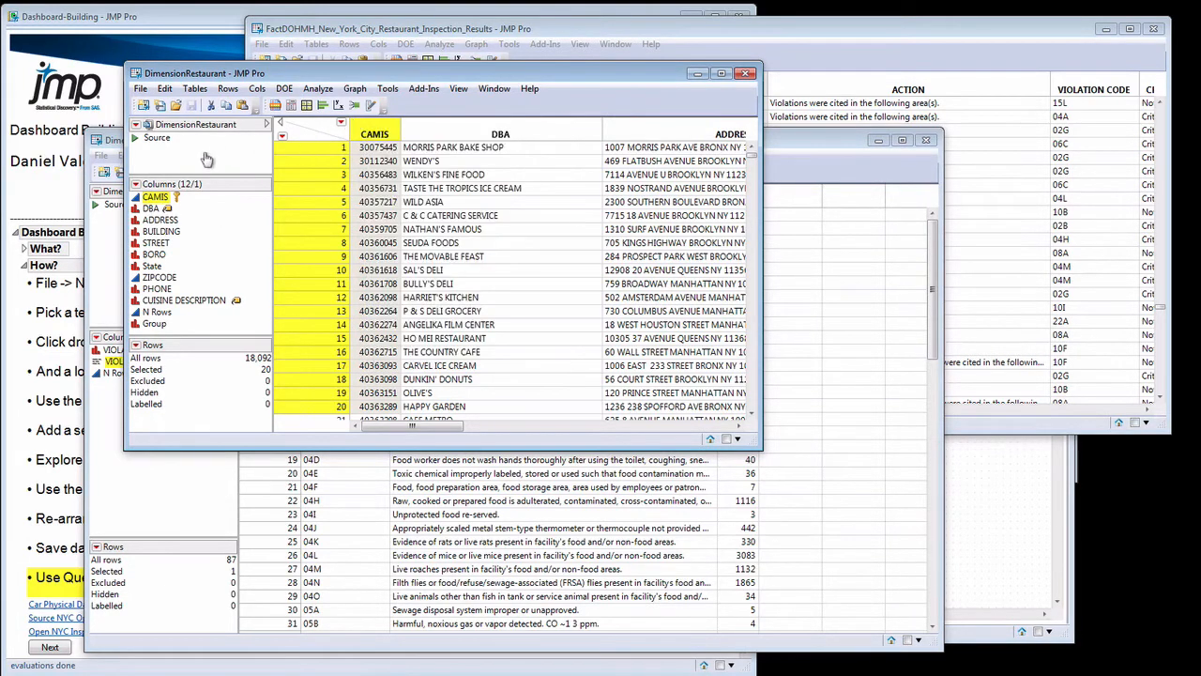
- In the inspection results table, expand the column groups referenced by CAMIS and VIOLATION CODE and look through the linked columns
{"action": "left_click", "coordinate": [788, 36]}
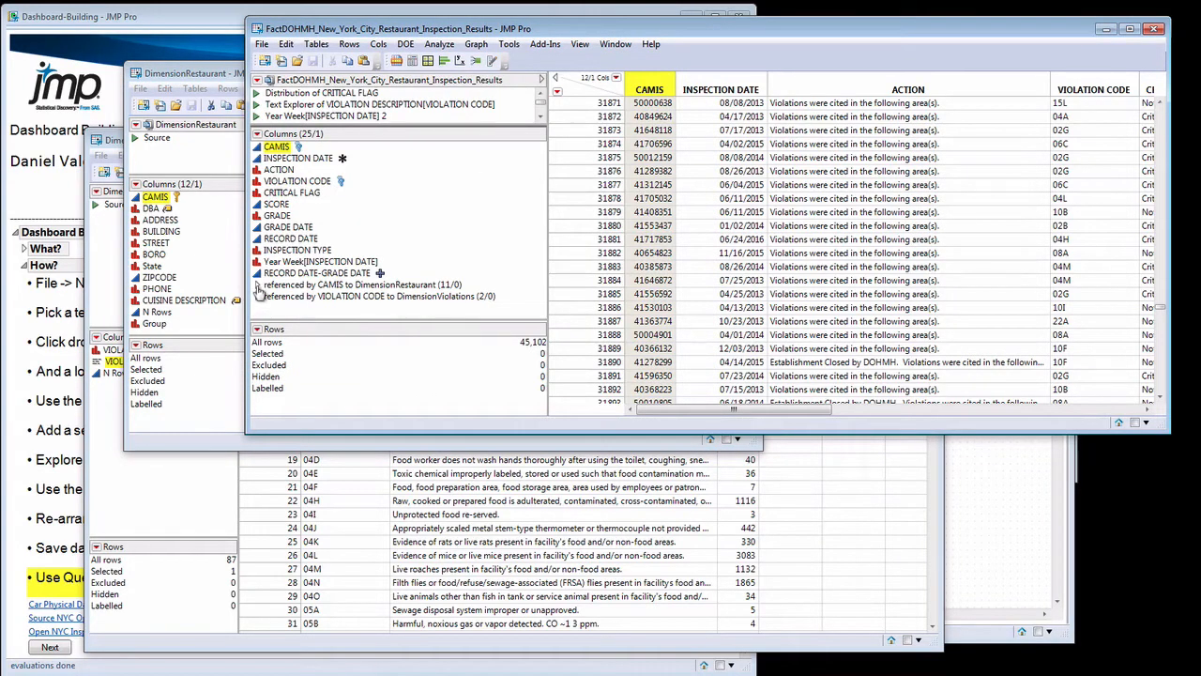
{"action": "left_click", "coordinate": [258, 286]}
{"action": "left_click_drag", "start_coordinate": [540, 234], "coordinate": [531, 296]}
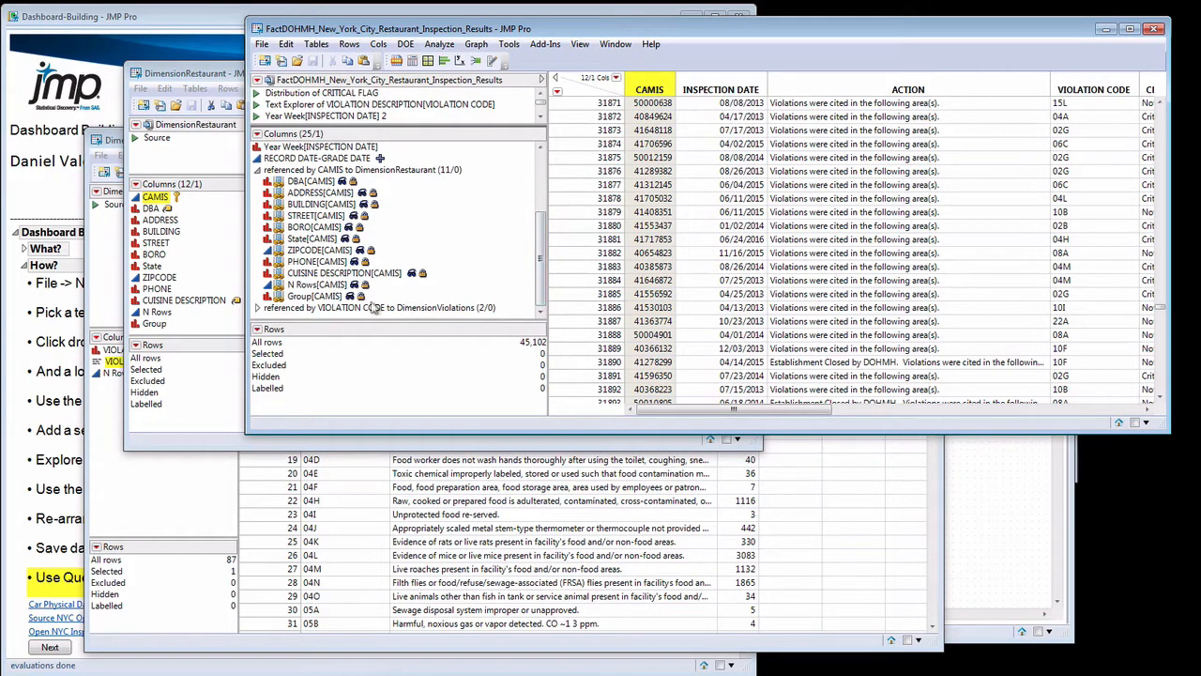
{"action": "left_click", "coordinate": [259, 310]}
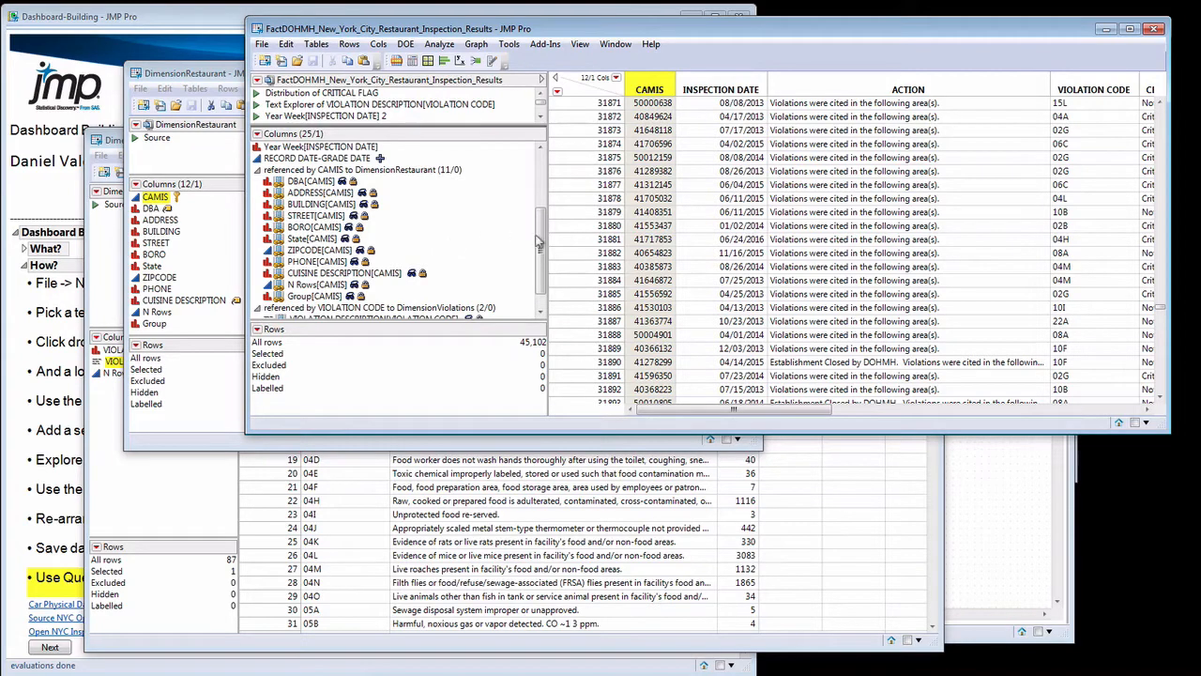
{"action": "left_click_drag", "start_coordinate": [540, 242], "coordinate": [543, 269]}
- Select VIOLATION CODE in the inspection results table, then examine the code, description and N Rows columns in DimensionViolations
{"action": "left_click_drag", "start_coordinate": [786, 418], "coordinate": [852, 413]}
{"action": "left_click", "coordinate": [907, 85]}
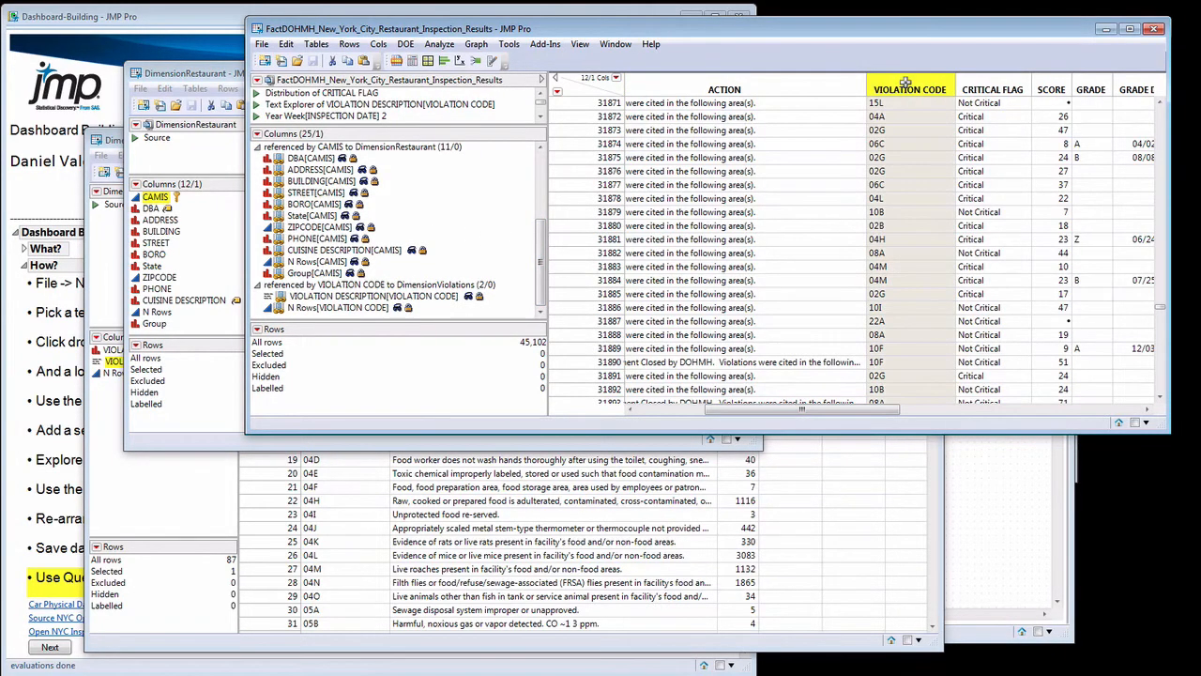
{"action": "left_click", "coordinate": [436, 501]}
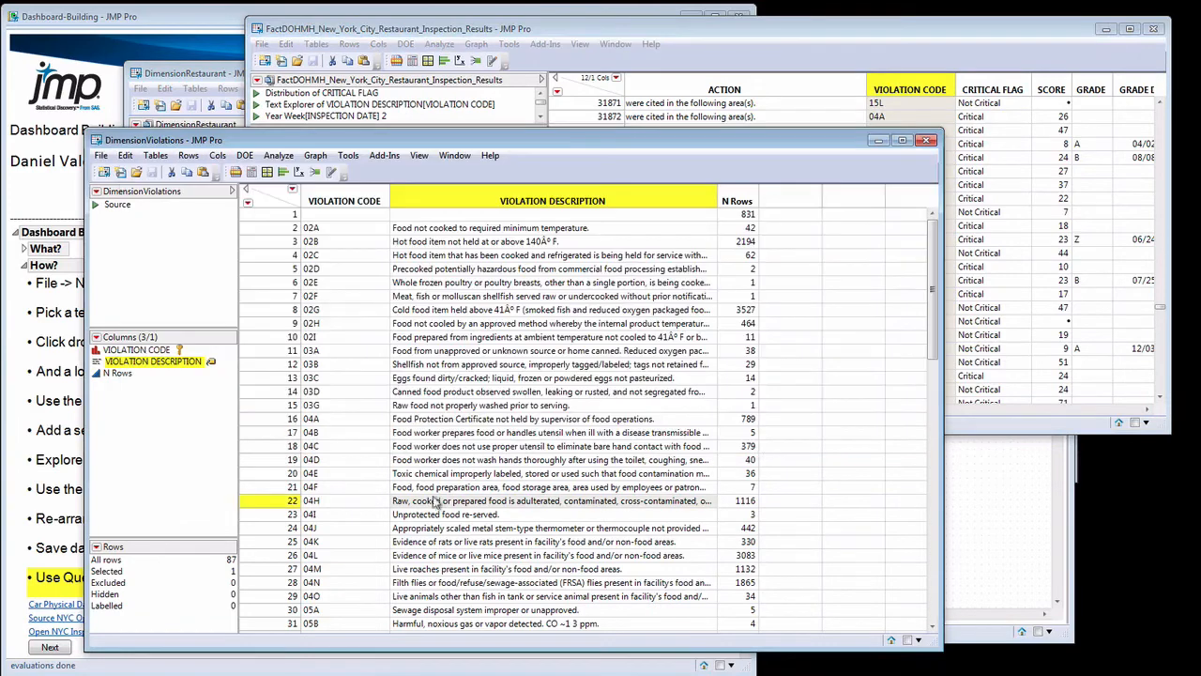
{"action": "left_click", "coordinate": [345, 197]}
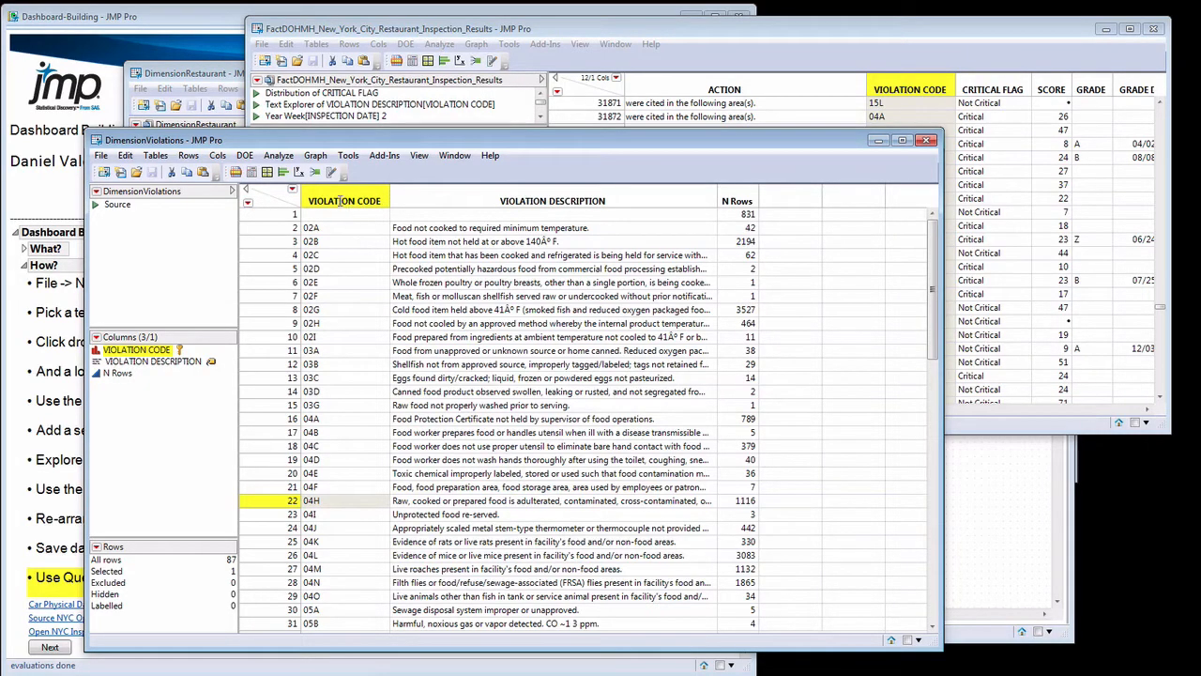
{"action": "left_click", "coordinate": [471, 191]}
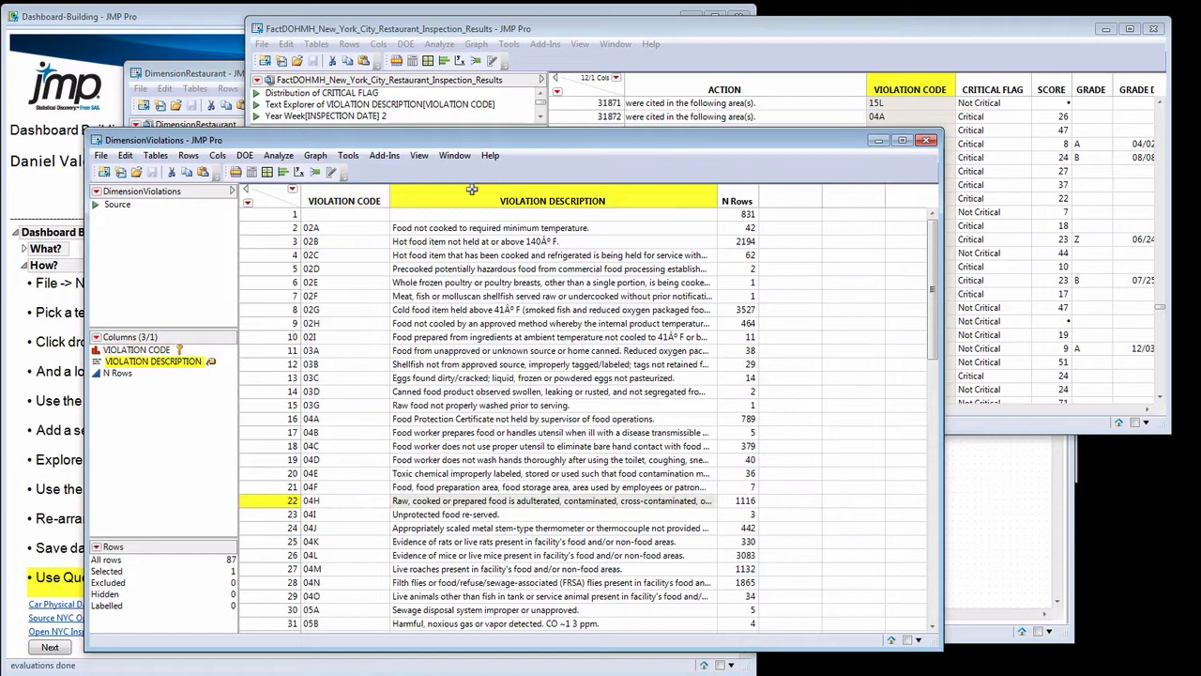
{"action": "left_click", "coordinate": [729, 191]}
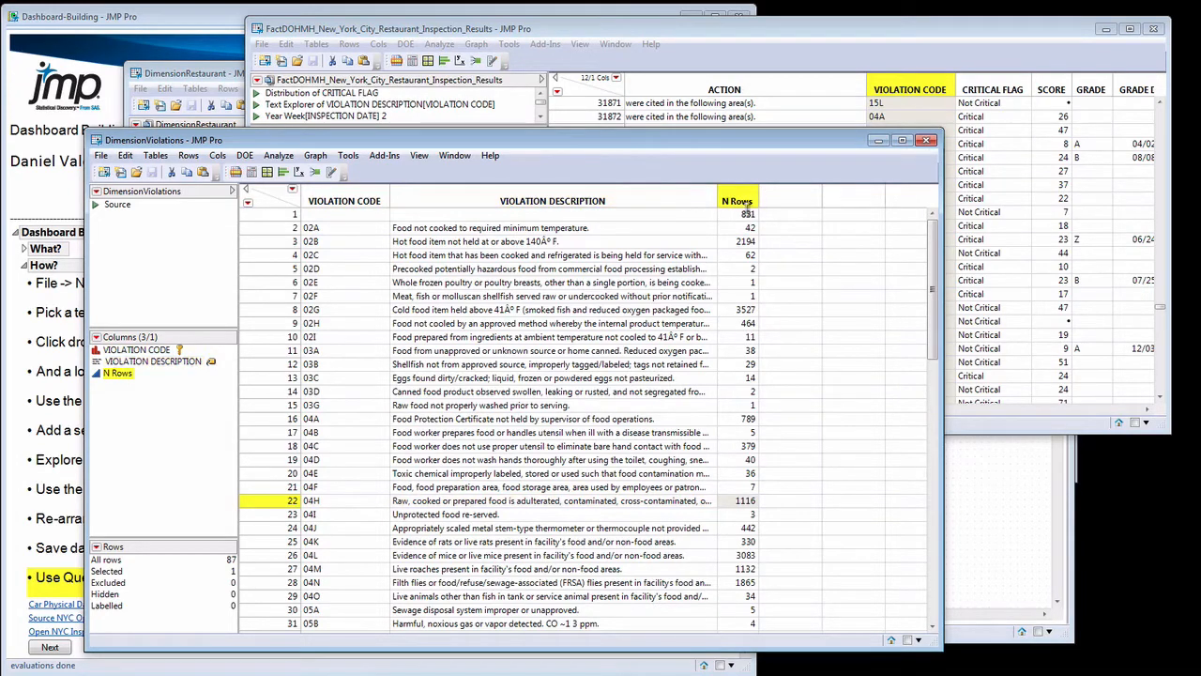
{"action": "left_click", "coordinate": [611, 199]}
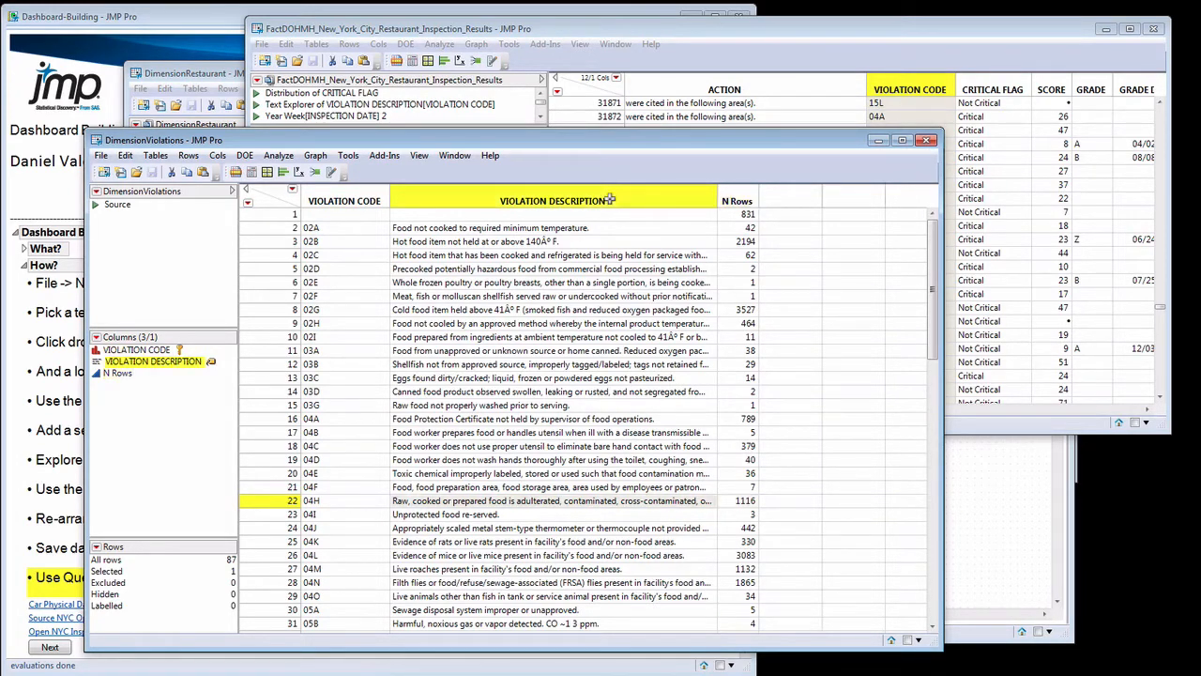
- Enlarge the saved scripts list of the inspection results table, run Distribution of BORO[CAMIS], and move its report clear of the table
{"action": "left_click", "coordinate": [713, 44]}
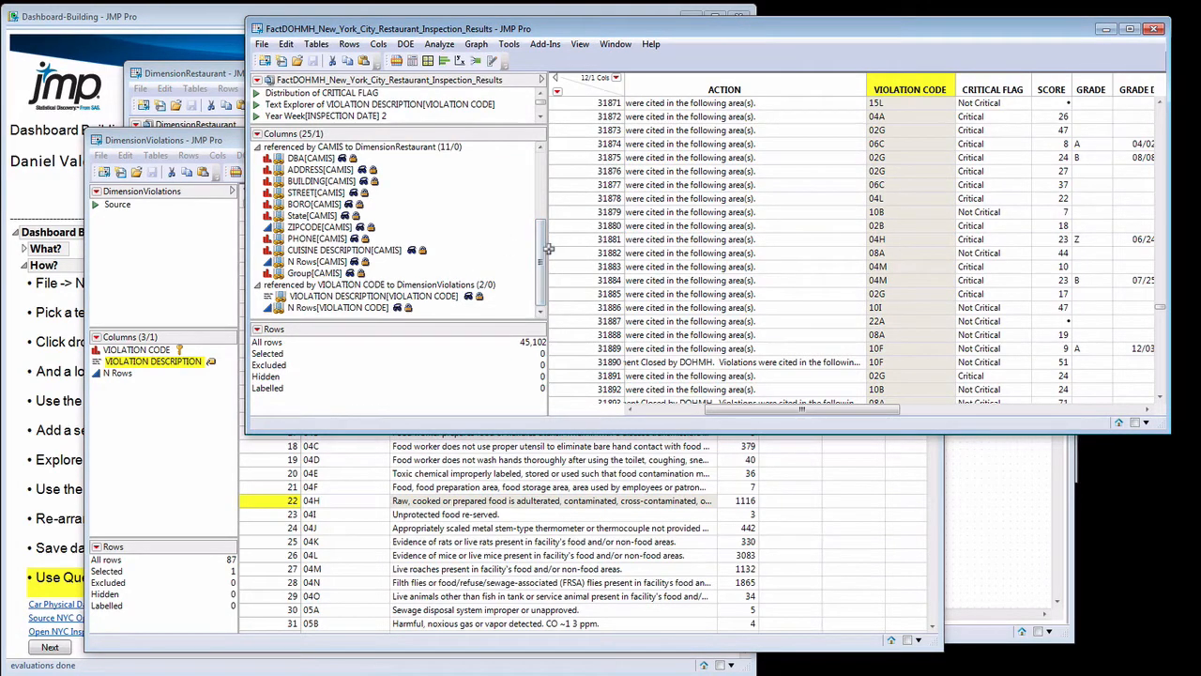
{"action": "left_click", "coordinate": [263, 44]}
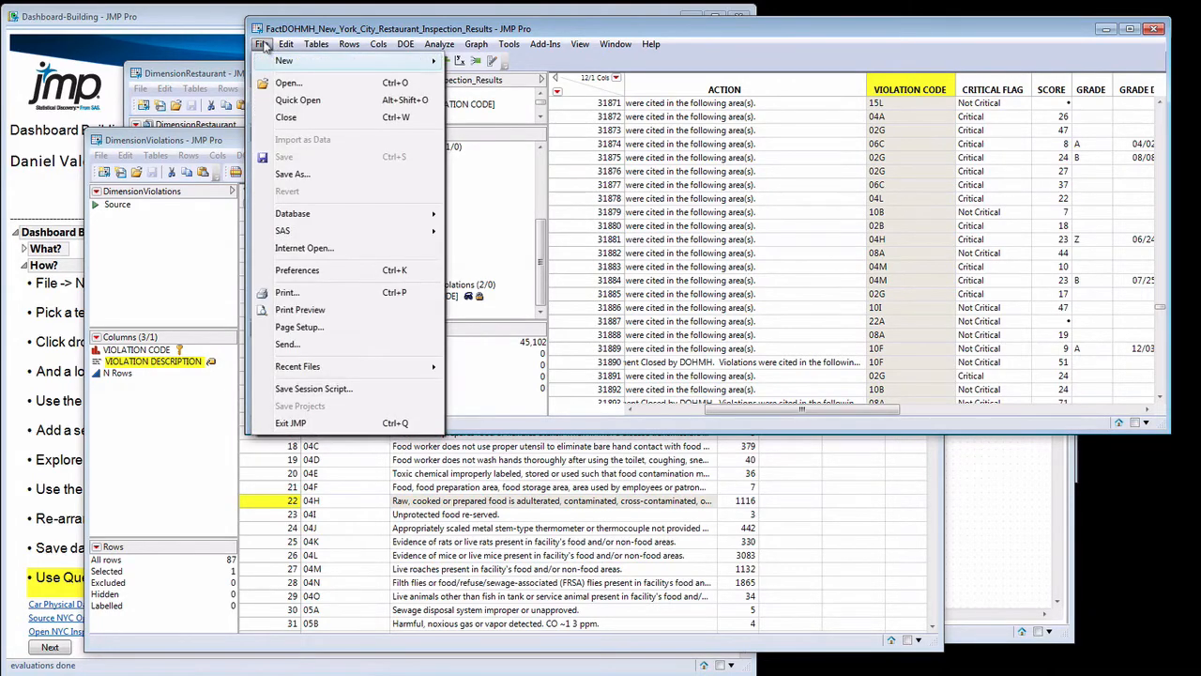
{"action": "left_click", "coordinate": [263, 44]}
{"action": "left_click_drag", "start_coordinate": [450, 123], "coordinate": [457, 230]}
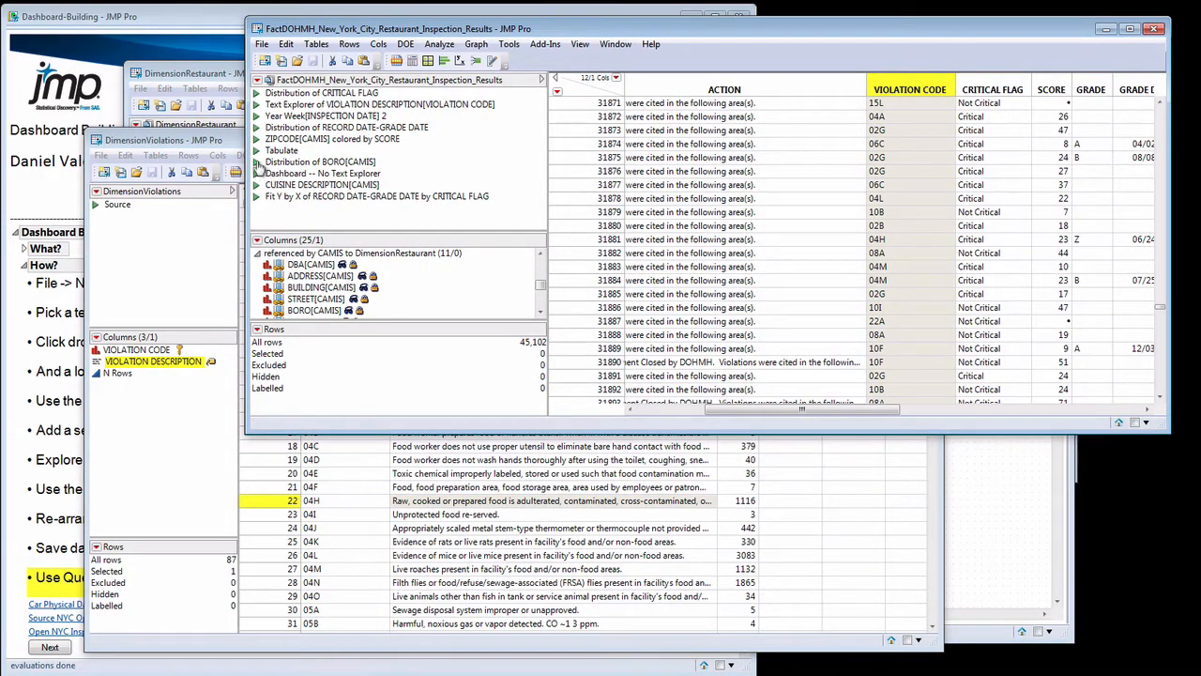
{"action": "left_click", "coordinate": [256, 162]}
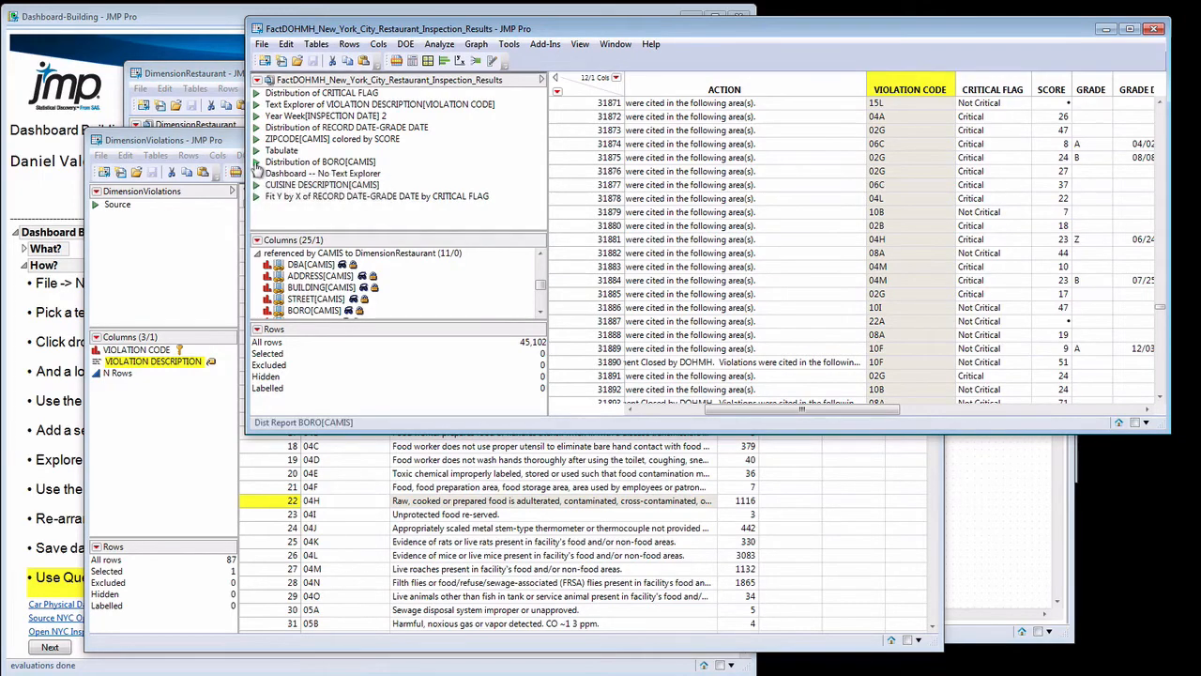
{"action": "left_click_drag", "start_coordinate": [192, 77], "coordinate": [150, 141]}
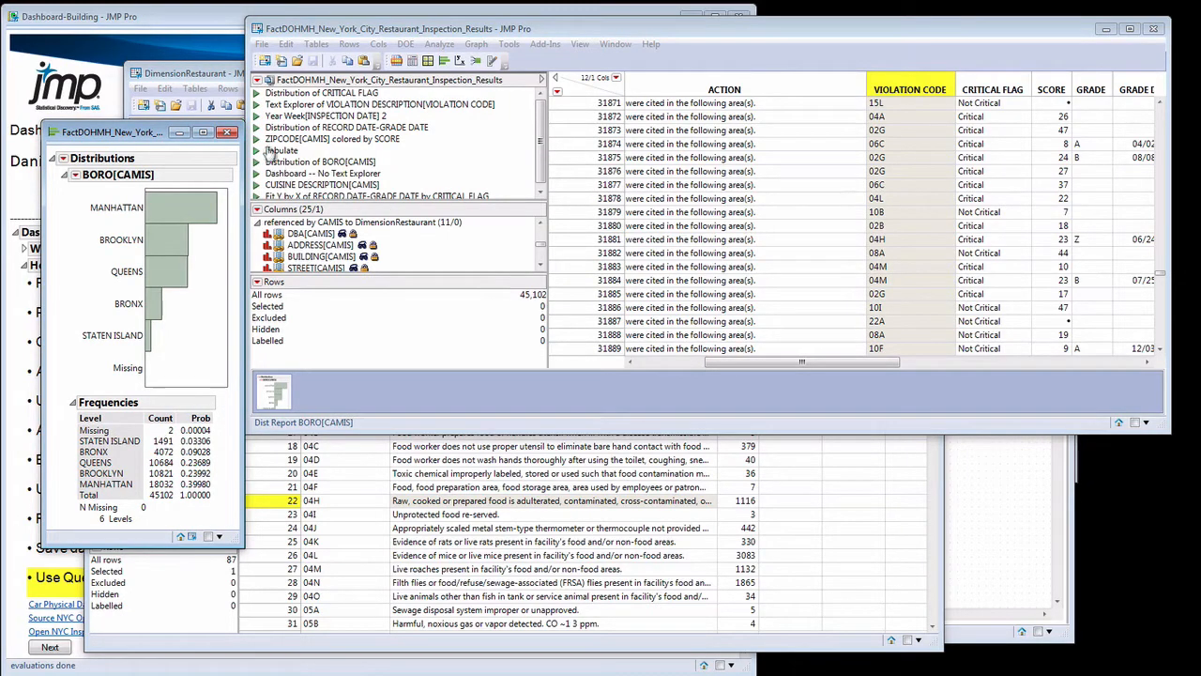
- Run the saved scripts Year Week[INSPECTION DATE] 2 and ZIPCODE[CAMIS] colored by SCORE, moving each graph away from the scripts list
{"action": "left_click", "coordinate": [255, 115]}
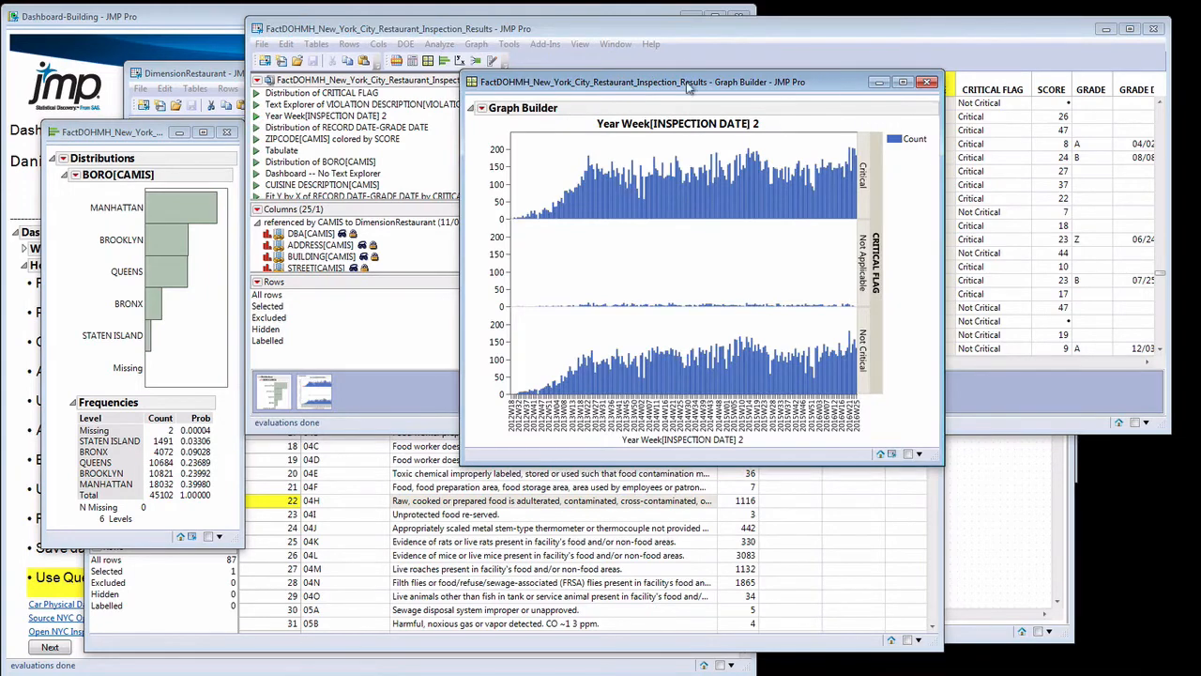
{"action": "left_click_drag", "start_coordinate": [687, 86], "coordinate": [756, 141]}
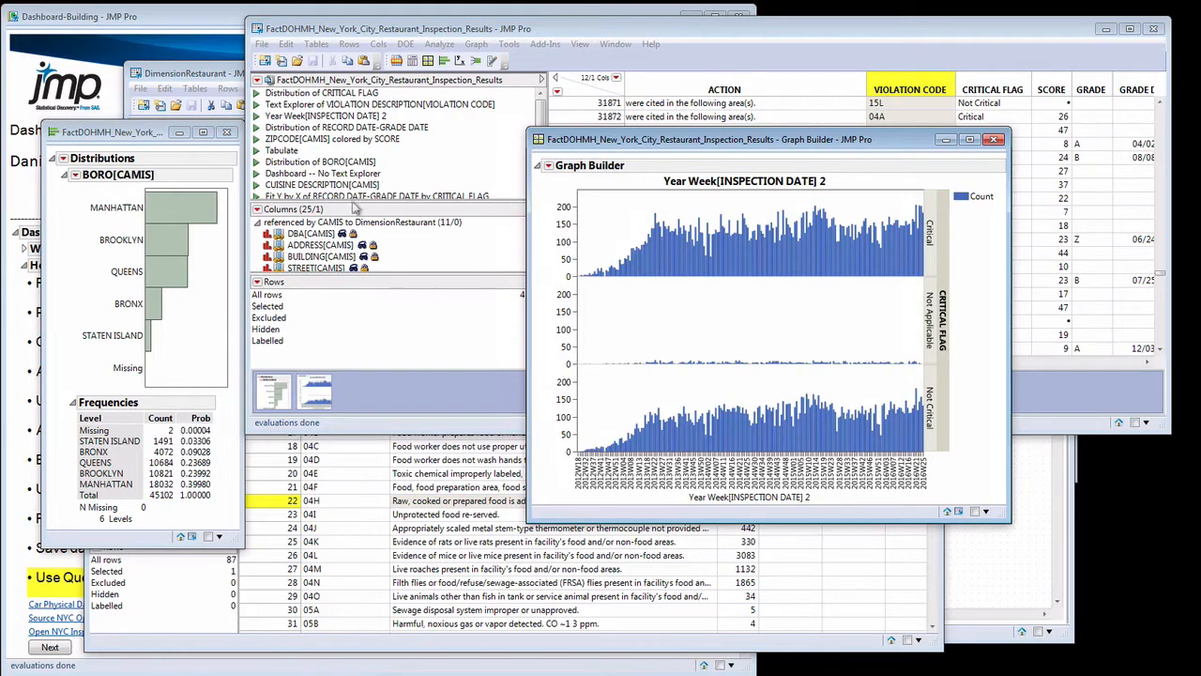
{"action": "left_click", "coordinate": [257, 138]}
{"action": "left_click_drag", "start_coordinate": [354, 108], "coordinate": [661, 208]}
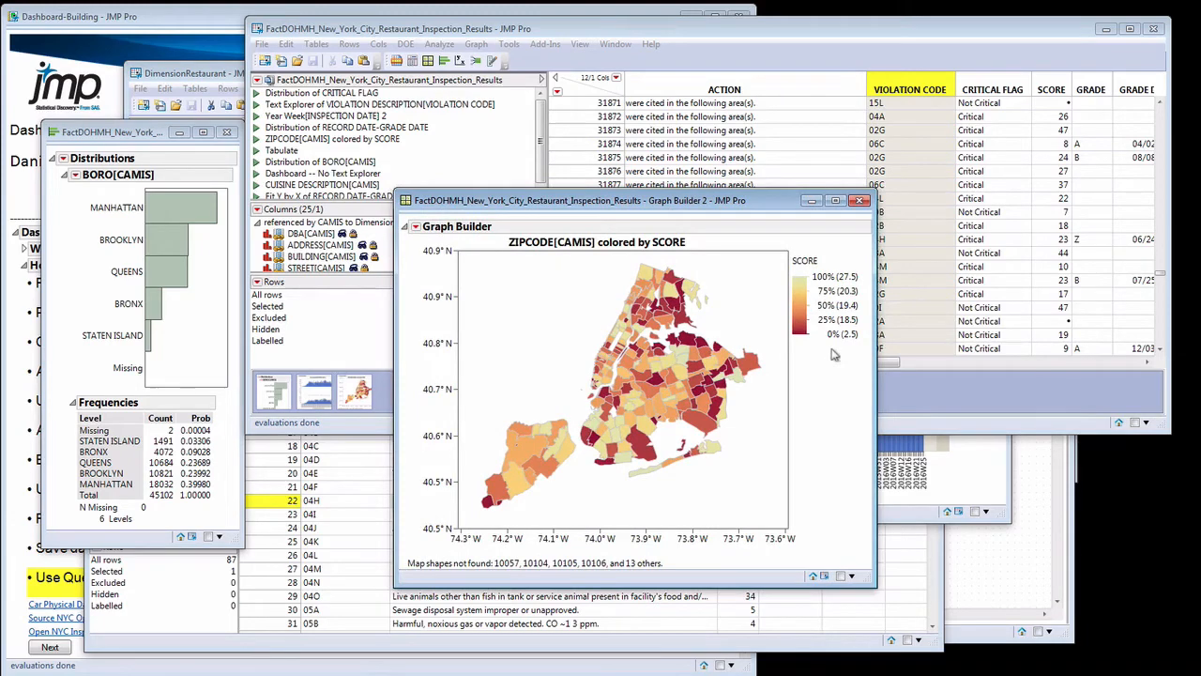
- Run the saved Distribution of CRITICAL FLAG script from the inspection results table and place its report over the BORO distribution
{"action": "left_click", "coordinate": [478, 132]}
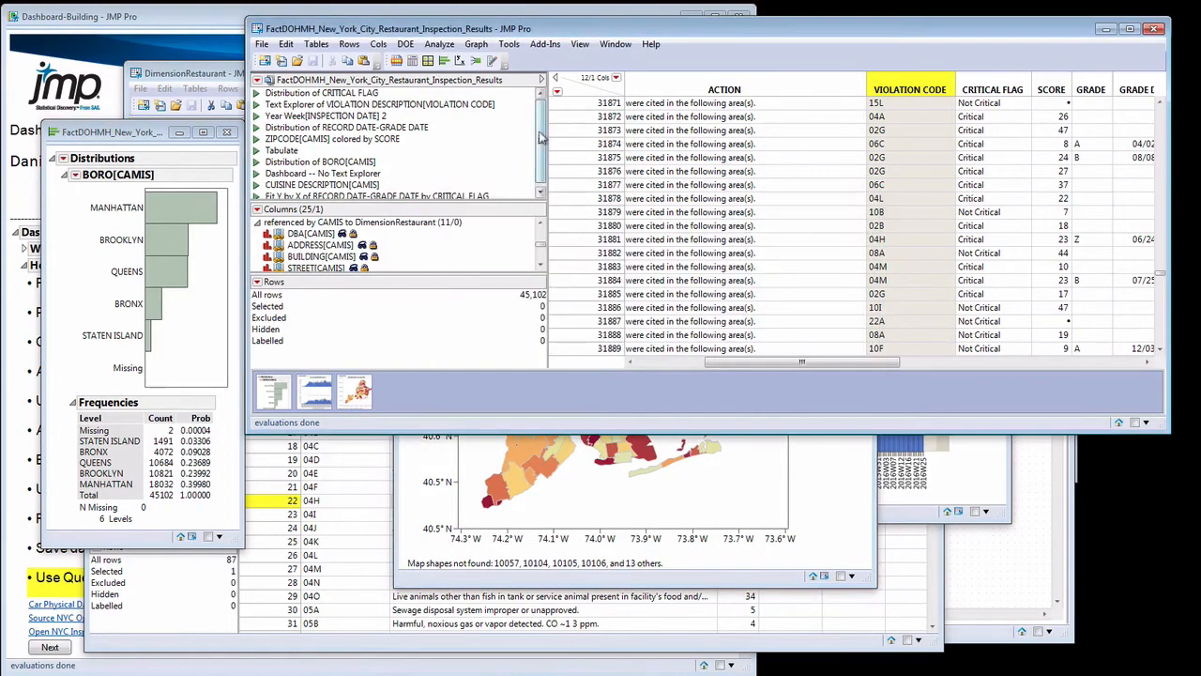
{"action": "left_click", "coordinate": [256, 94]}
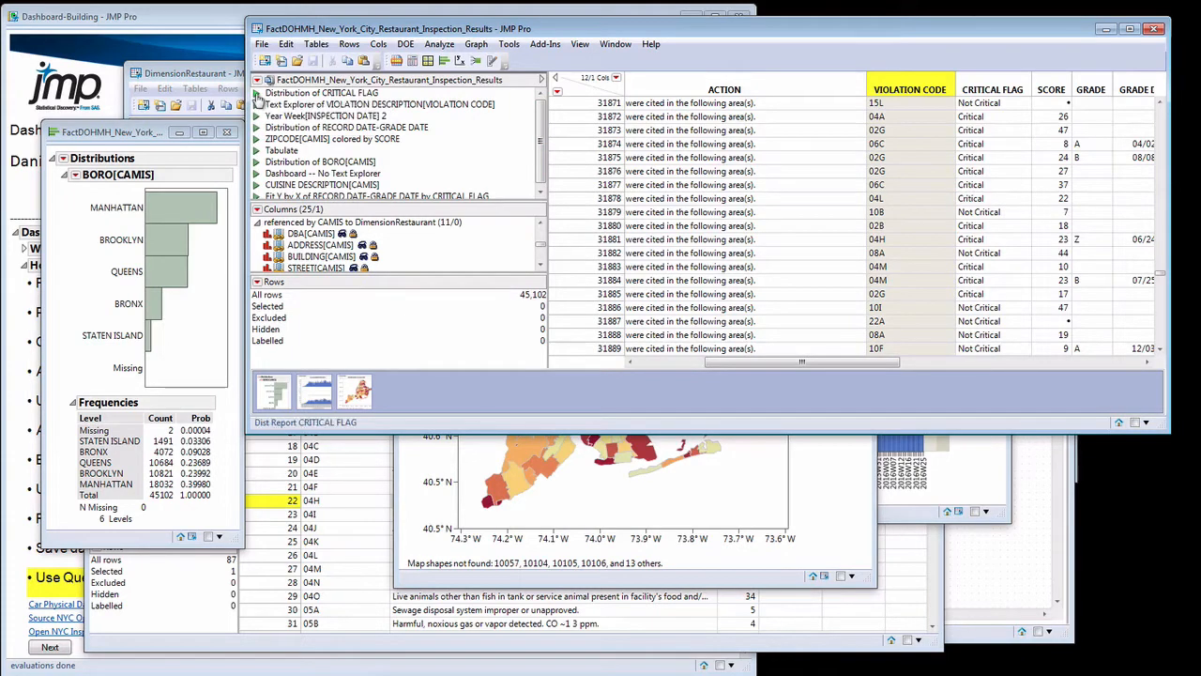
{"action": "left_click_drag", "start_coordinate": [586, 105], "coordinate": [241, 302]}
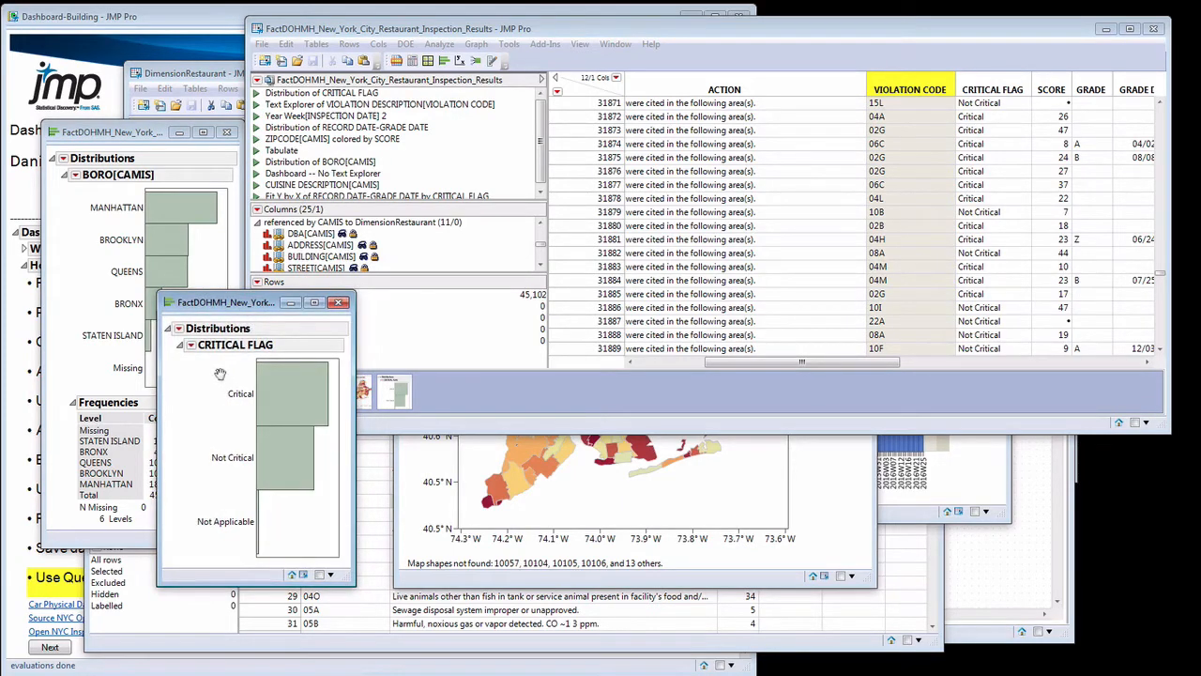
{"action": "left_click_drag", "start_coordinate": [211, 377], "coordinate": [213, 373]}
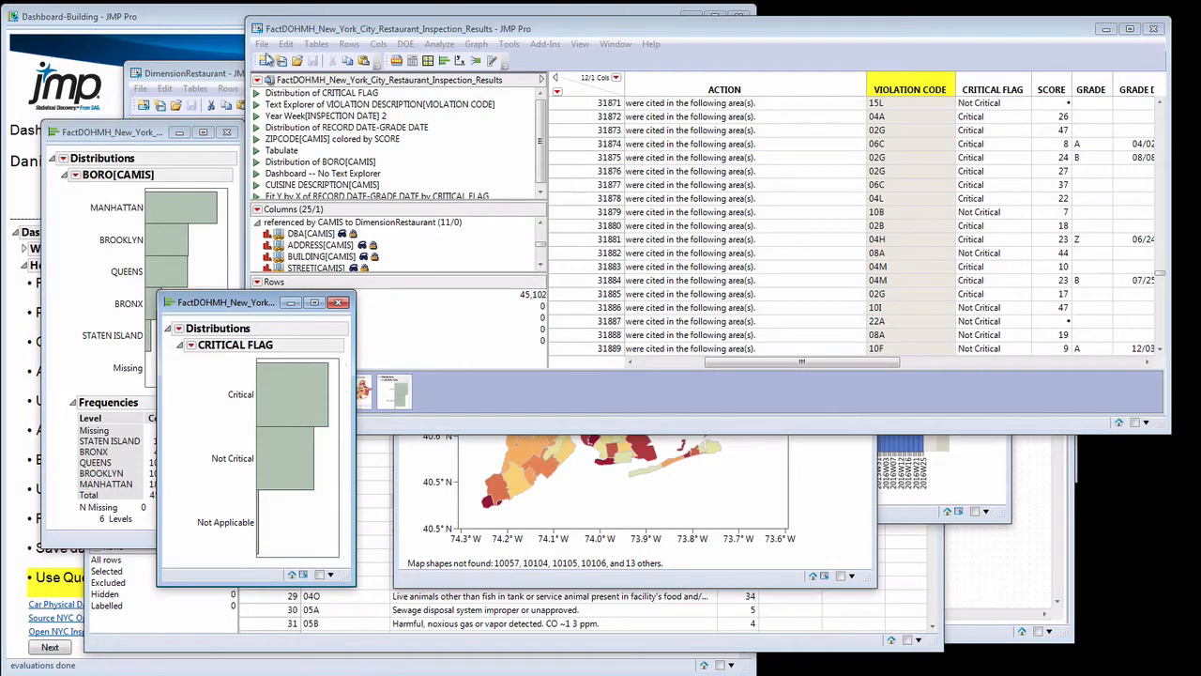
- Create a new dashboard from the inspection results table and choose the Filter+1 Dashboard template
{"action": "left_click", "coordinate": [263, 45]}
{"action": "left_click", "coordinate": [262, 45]}
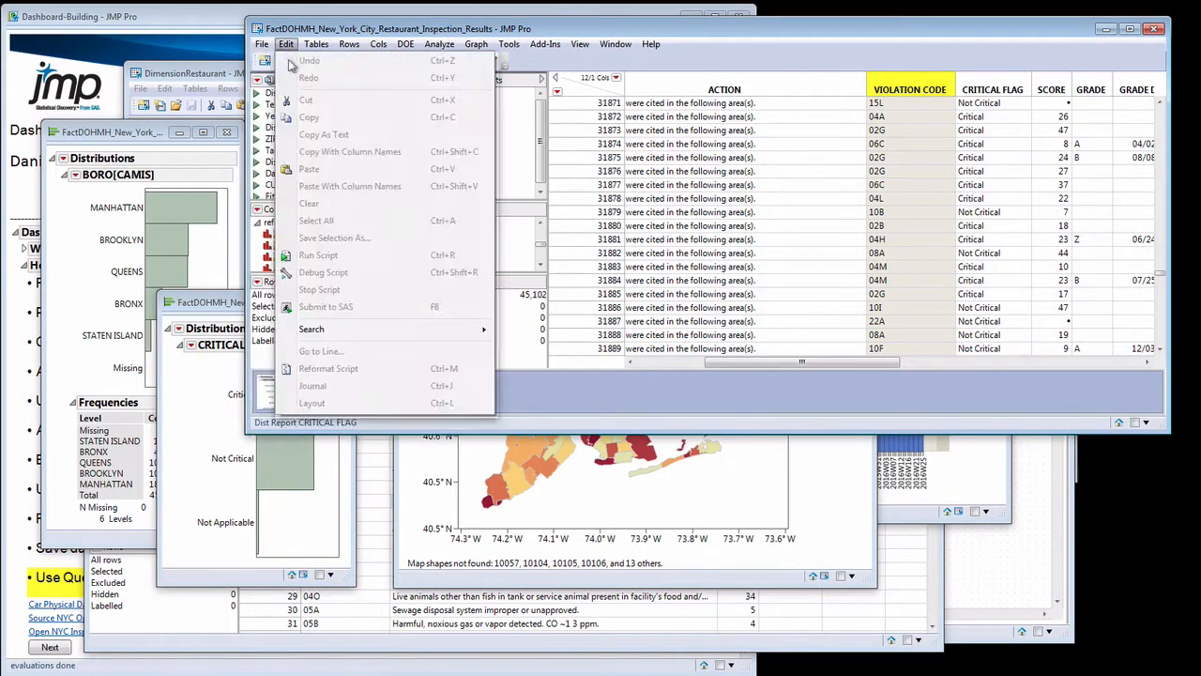
{"action": "mouse_move", "coordinate": [274, 61]}
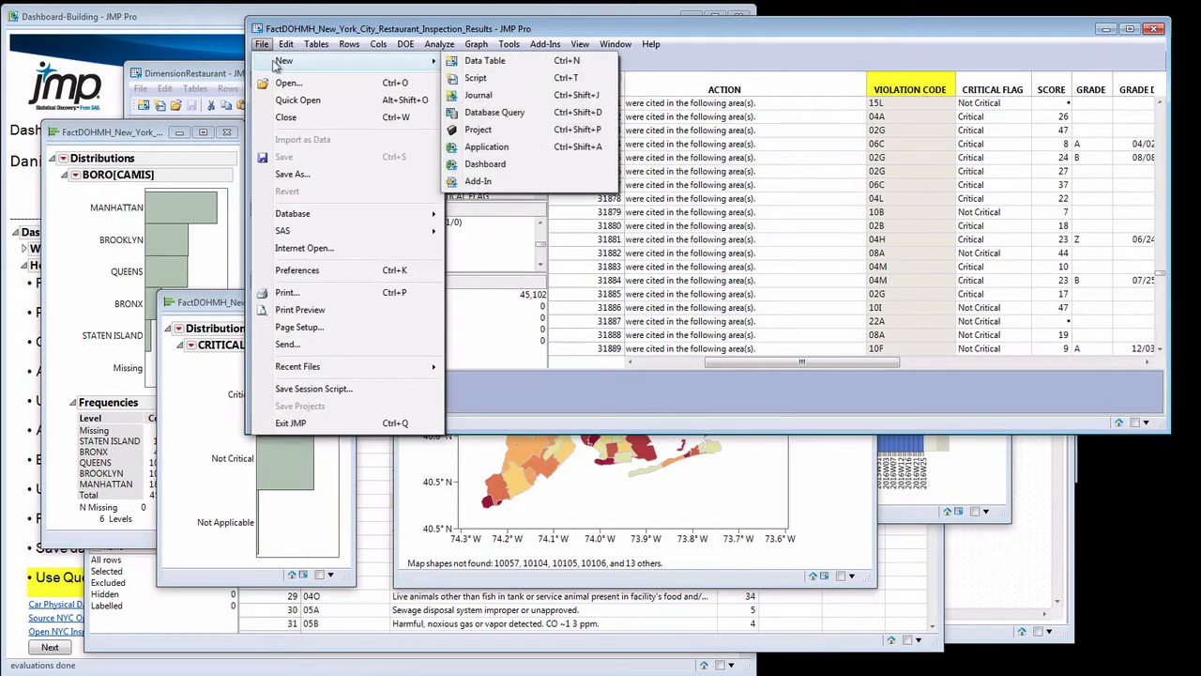
{"action": "left_click", "coordinate": [499, 166]}
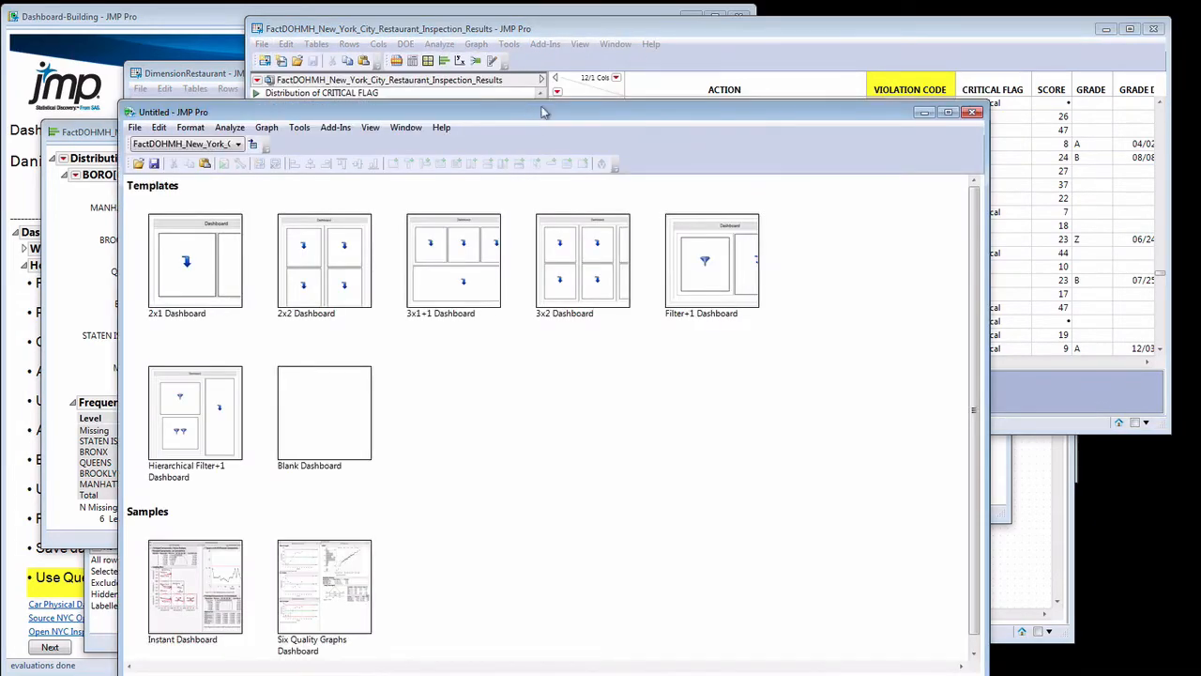
{"action": "left_click_drag", "start_coordinate": [550, 114], "coordinate": [655, 63]}
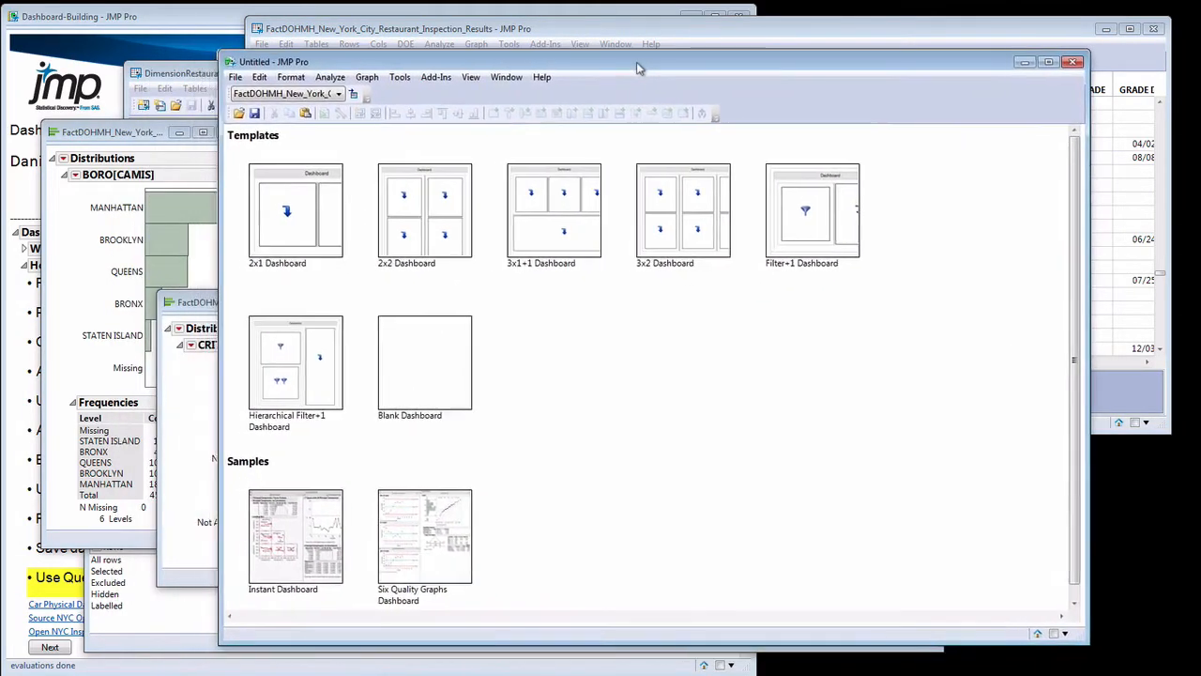
{"action": "left_click", "coordinate": [842, 219]}
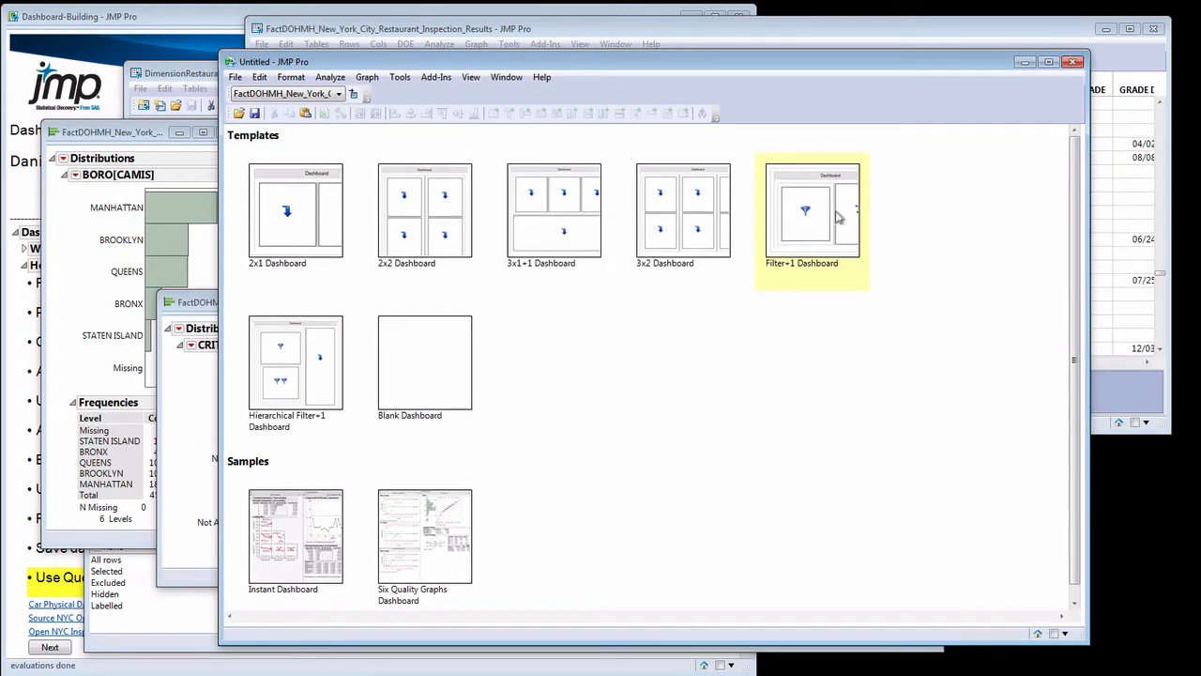
- Open the Filter+1 Dashboard template in the builder and place the CRITICAL FLAG distribution in its filter slot
{"action": "double_click", "coordinate": [827, 215]}
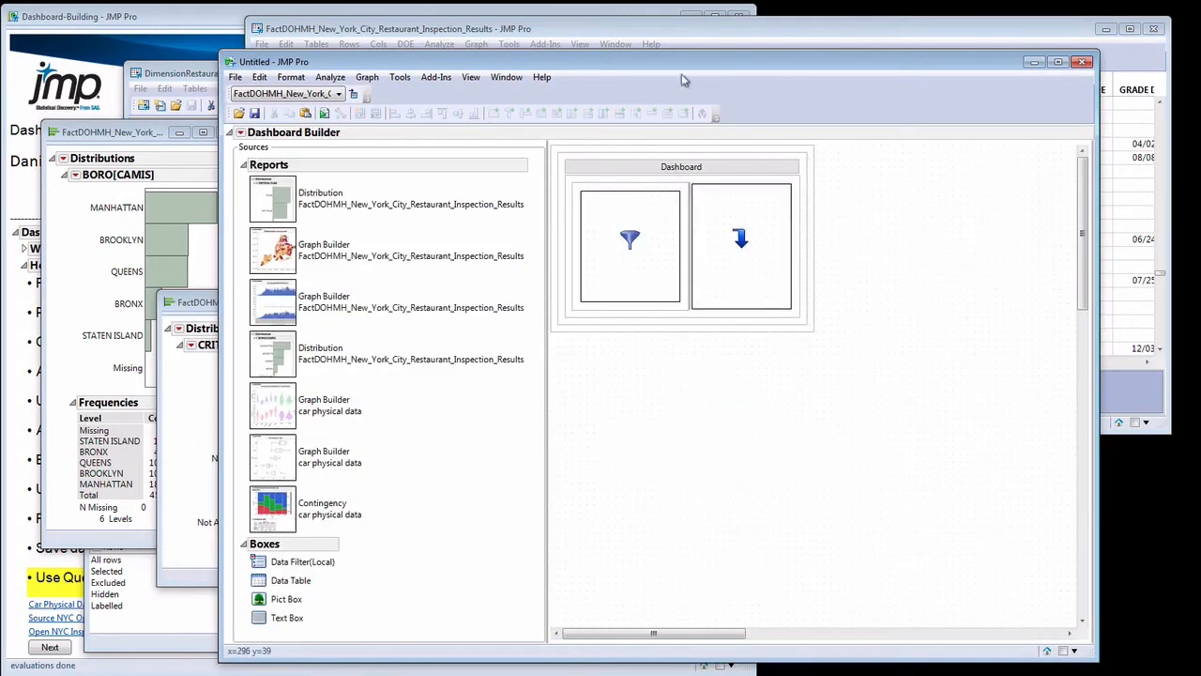
{"action": "left_click_drag", "start_coordinate": [678, 62], "coordinate": [577, 54]}
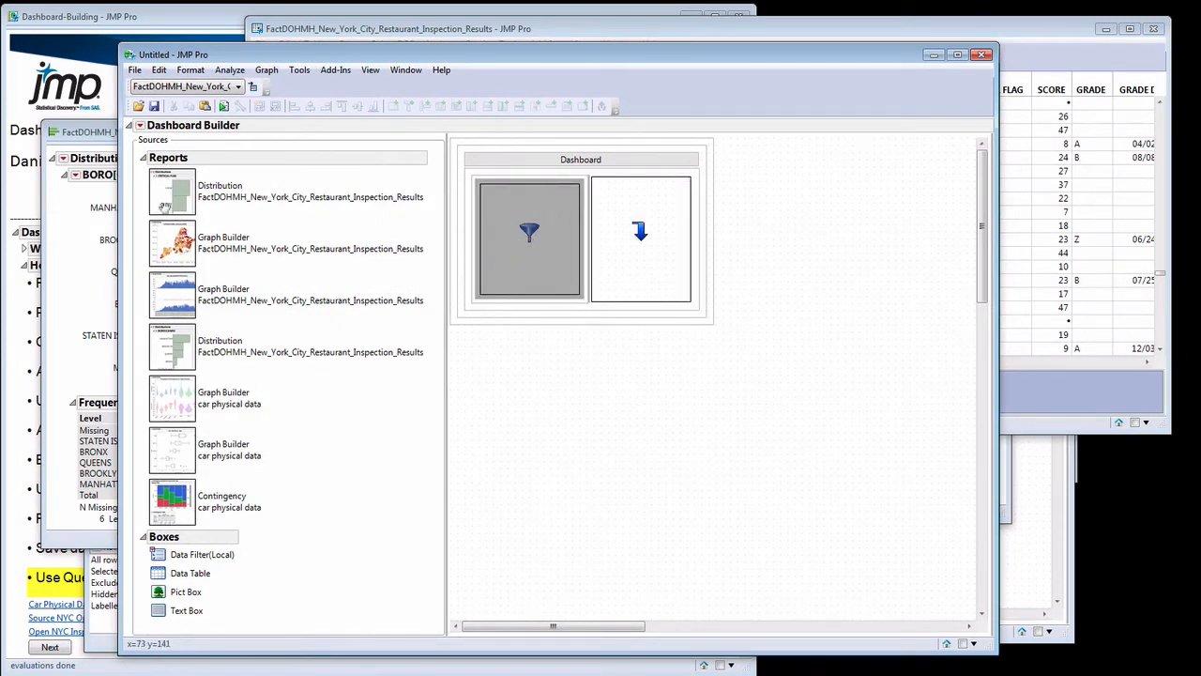
{"action": "left_click_drag", "start_coordinate": [175, 193], "coordinate": [306, 195]}
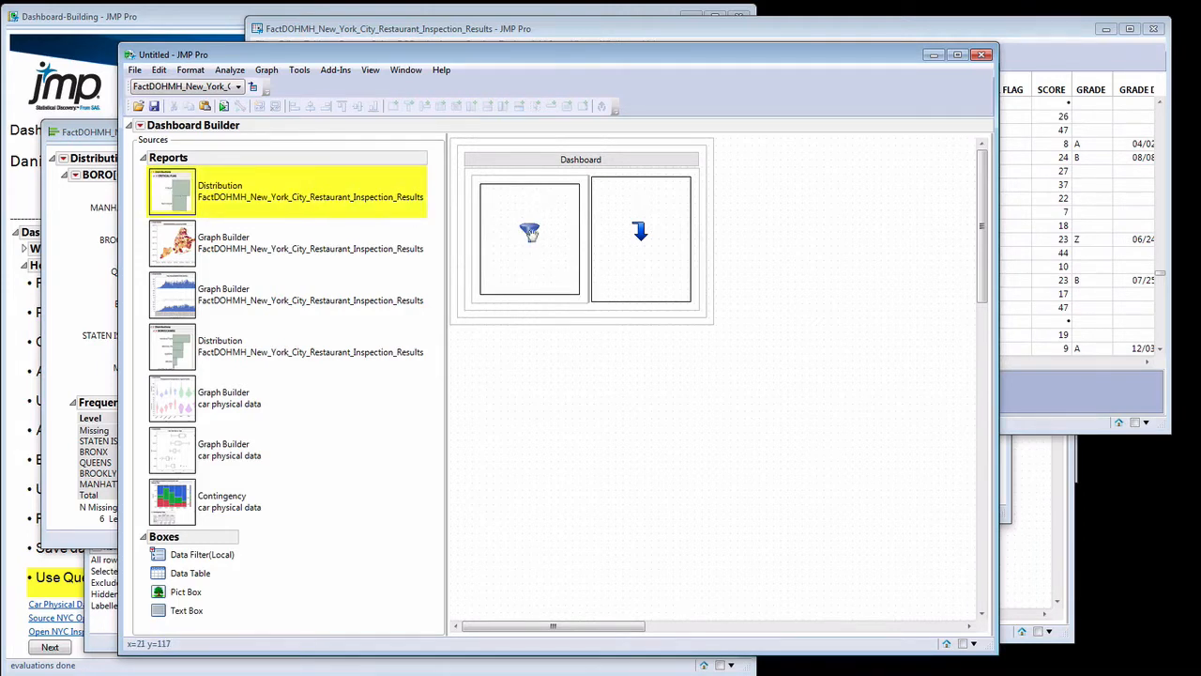
{"action": "left_click_drag", "start_coordinate": [529, 232], "coordinate": [525, 240]}
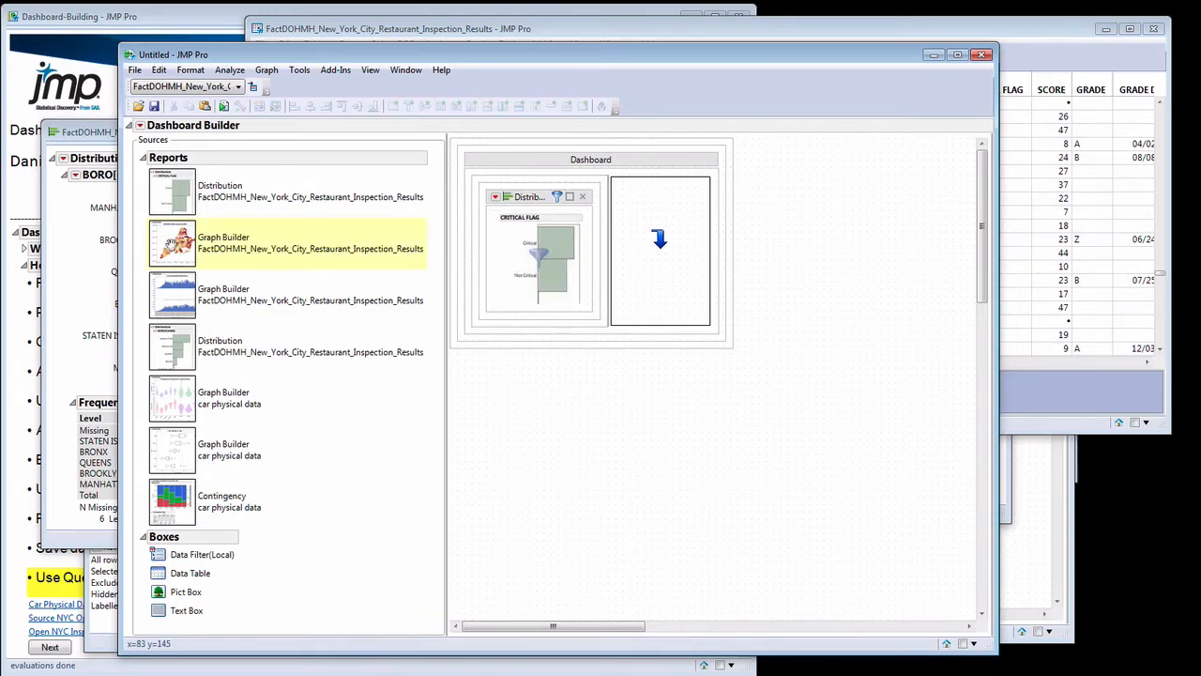
- Place the ZIPCODE map in the slot beside the filter and stack the Year Week graph and BORO distribution with it as tabs
{"action": "left_click_drag", "start_coordinate": [172, 246], "coordinate": [660, 263]}
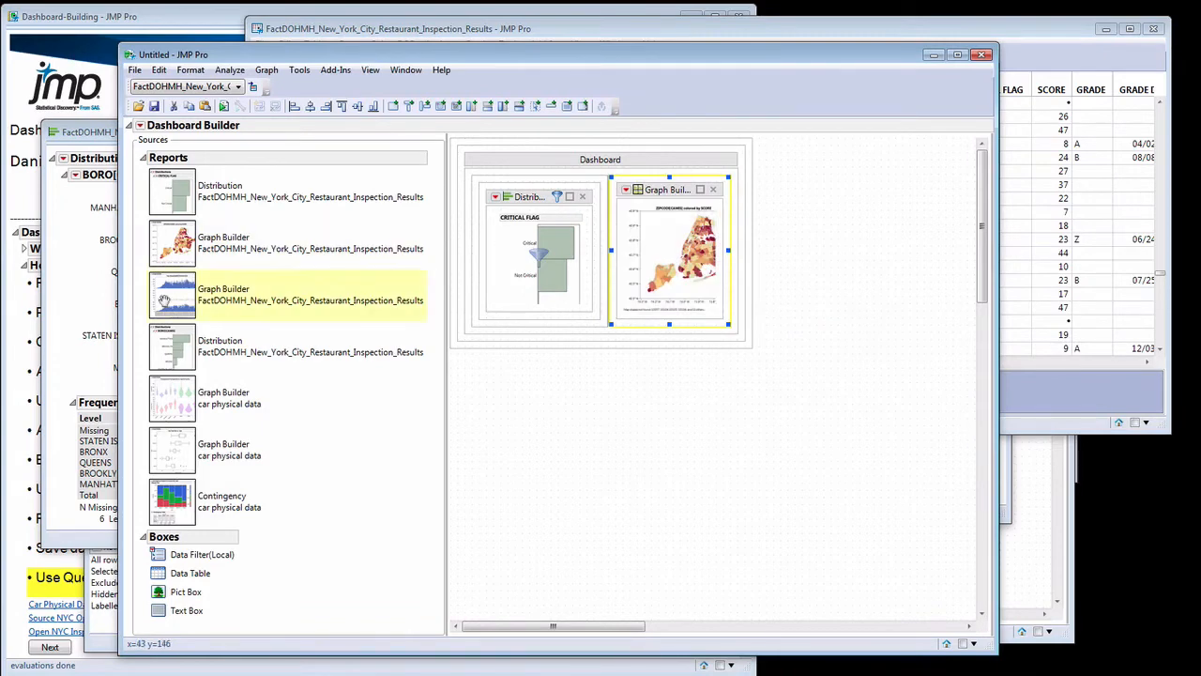
{"action": "left_click_drag", "start_coordinate": [187, 301], "coordinate": [718, 190]}
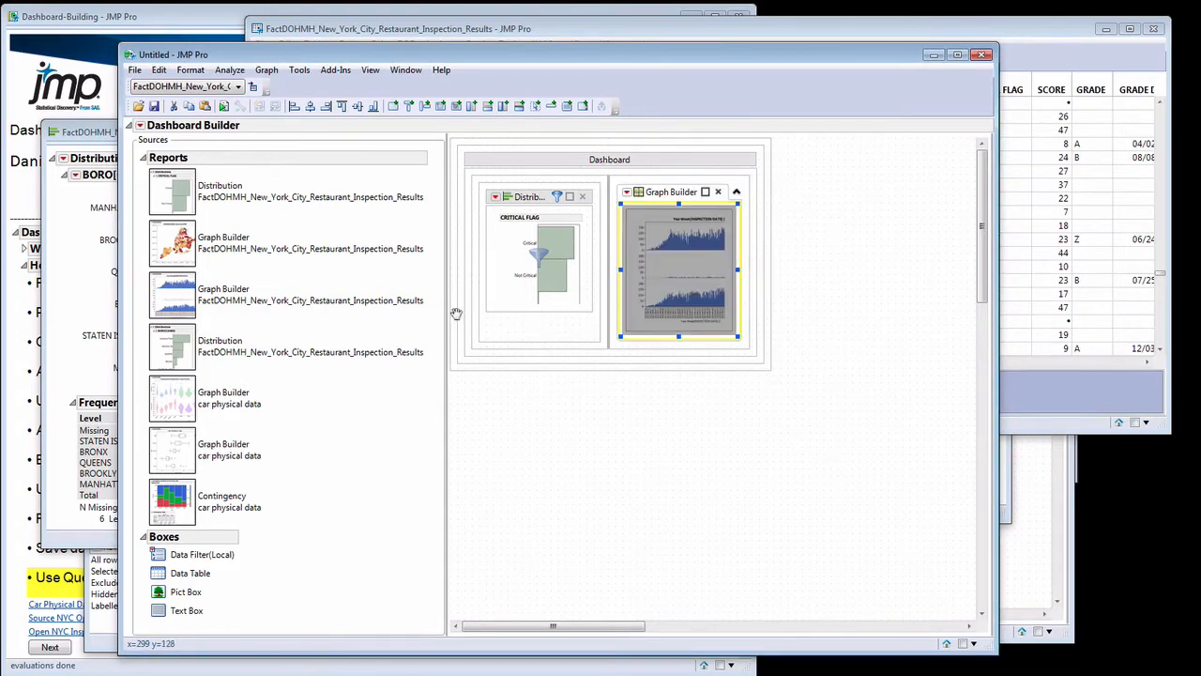
{"action": "left_click", "coordinate": [173, 341]}
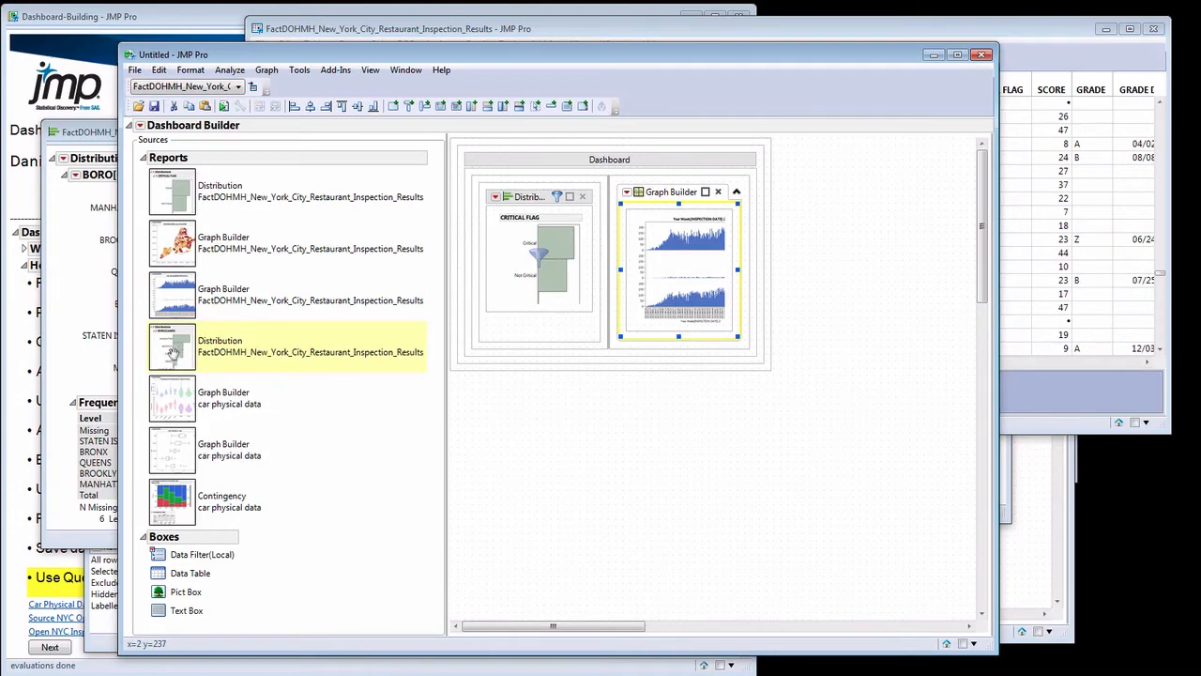
{"action": "left_click_drag", "start_coordinate": [173, 352], "coordinate": [738, 193]}
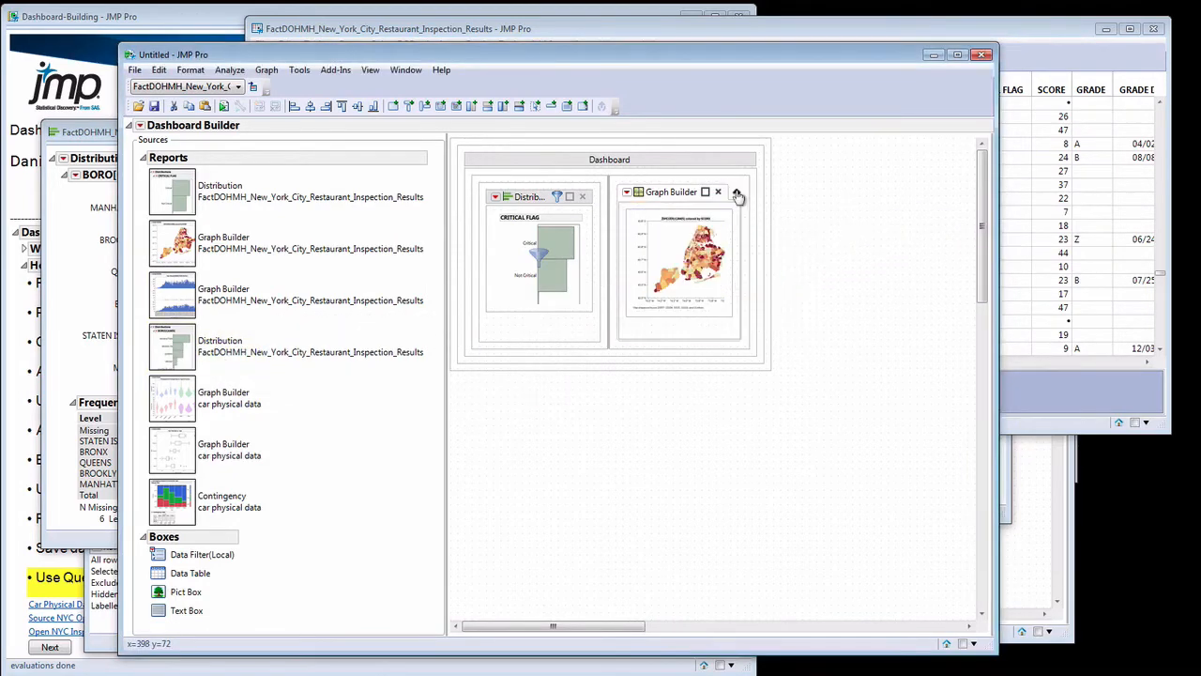
{"action": "left_click", "coordinate": [526, 248]}
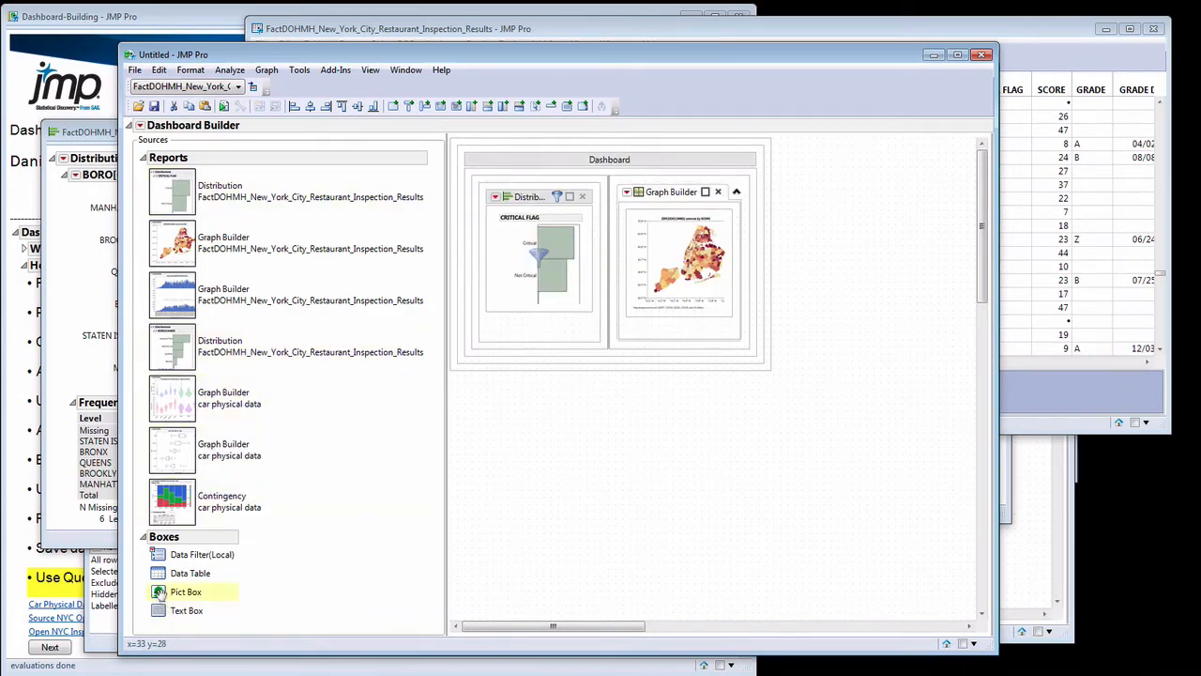
- Add a Pict Box above the dashboard's reports and load the dinner-icon image into it
{"action": "left_click_drag", "start_coordinate": [157, 592], "coordinate": [612, 174]}
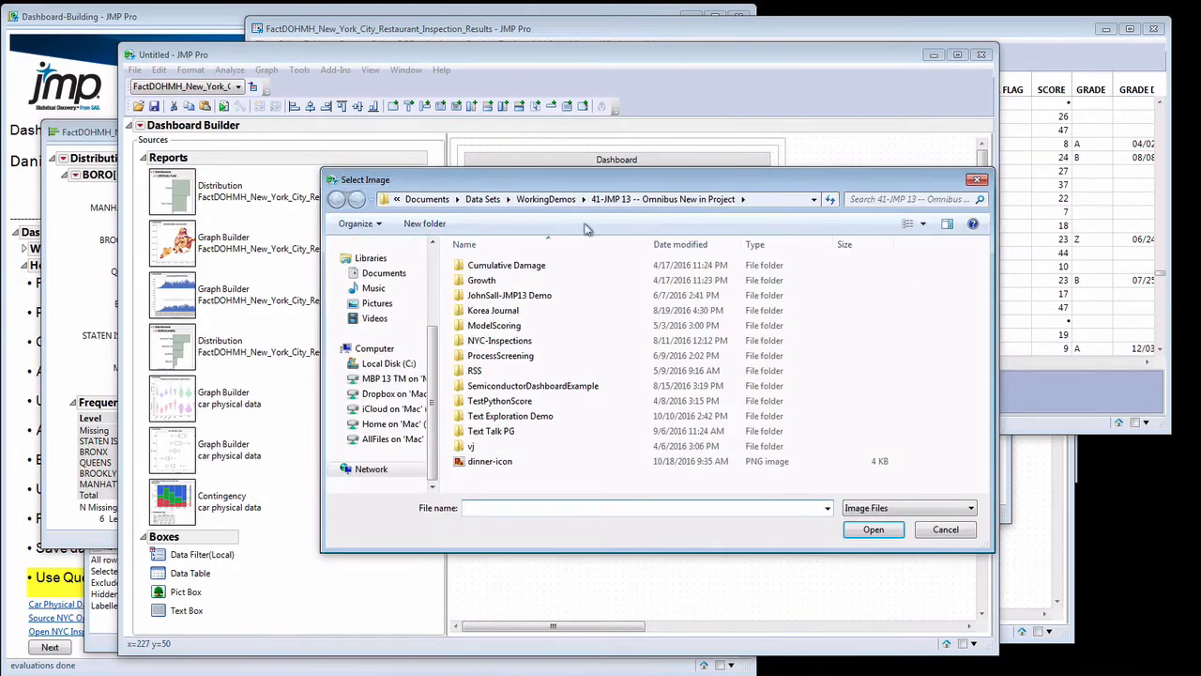
{"action": "left_click", "coordinate": [492, 461]}
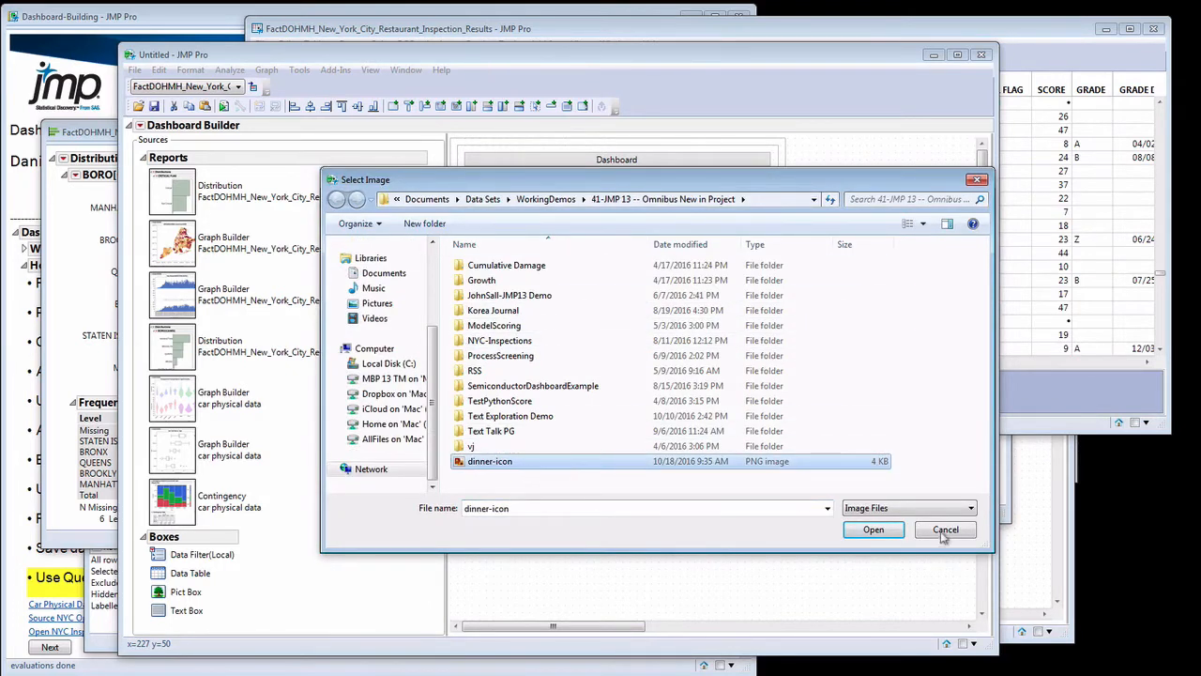
{"action": "left_click", "coordinate": [873, 530]}
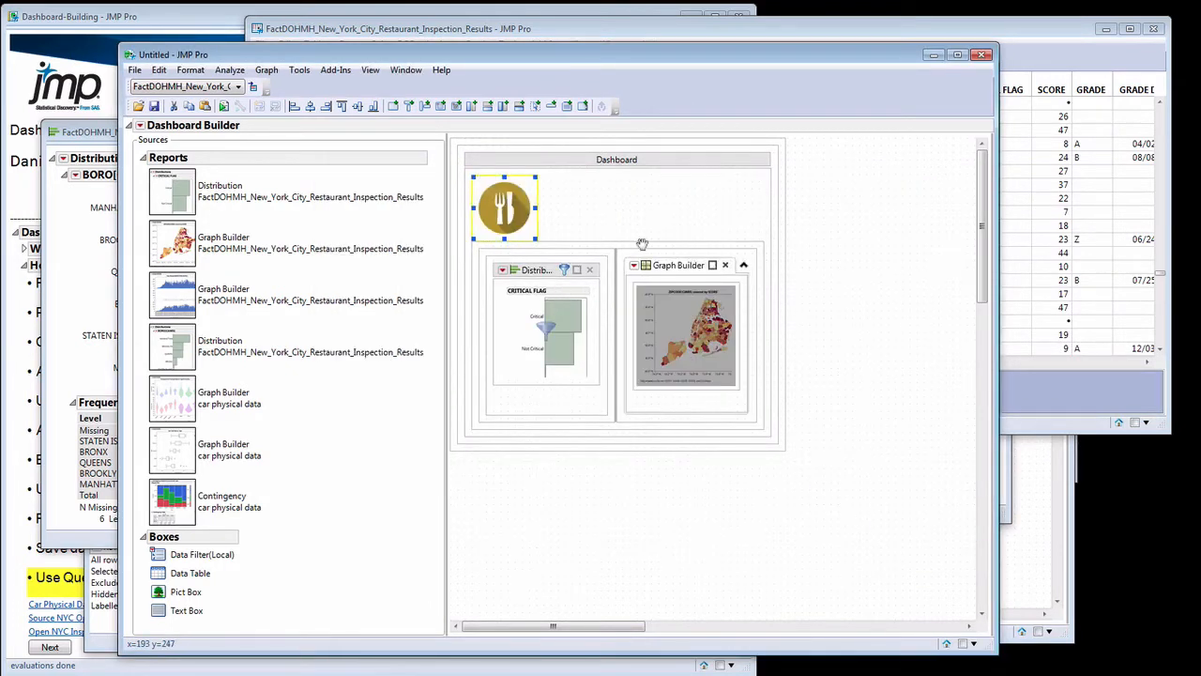
{"action": "left_click", "coordinate": [557, 187]}
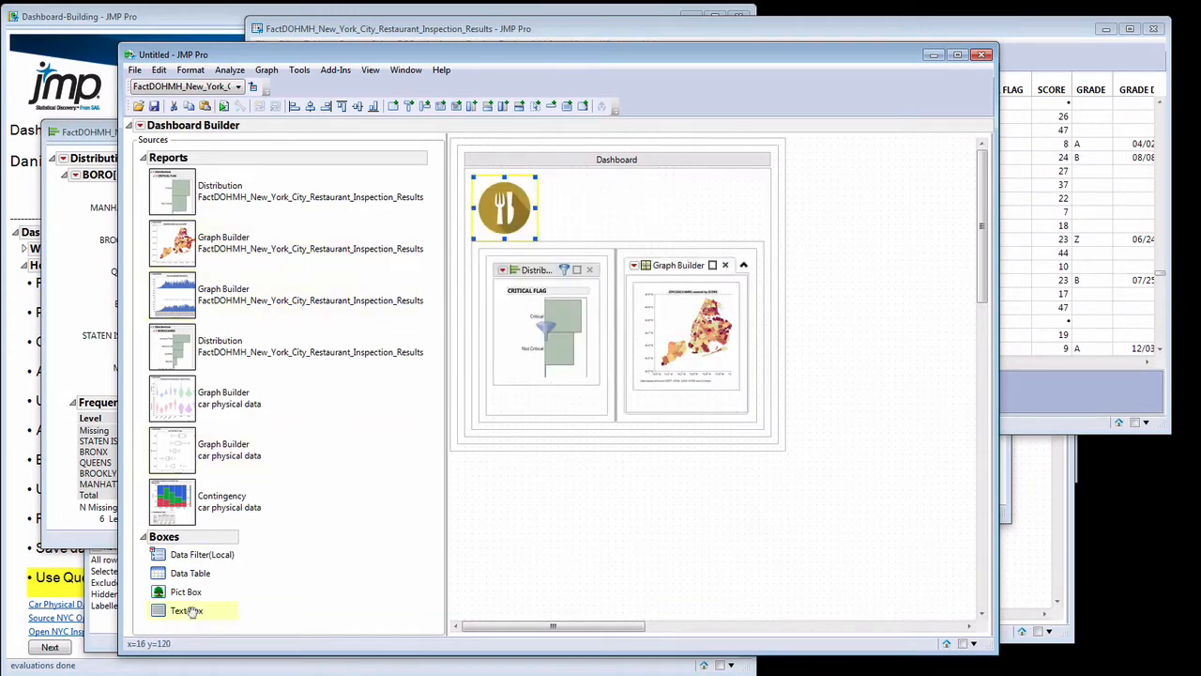
- Add a Text Box beside the dinner icon and change its text to NYC Inspections
{"action": "left_click_drag", "start_coordinate": [186, 613], "coordinate": [530, 216]}
{"action": "left_click", "coordinate": [565, 198]}
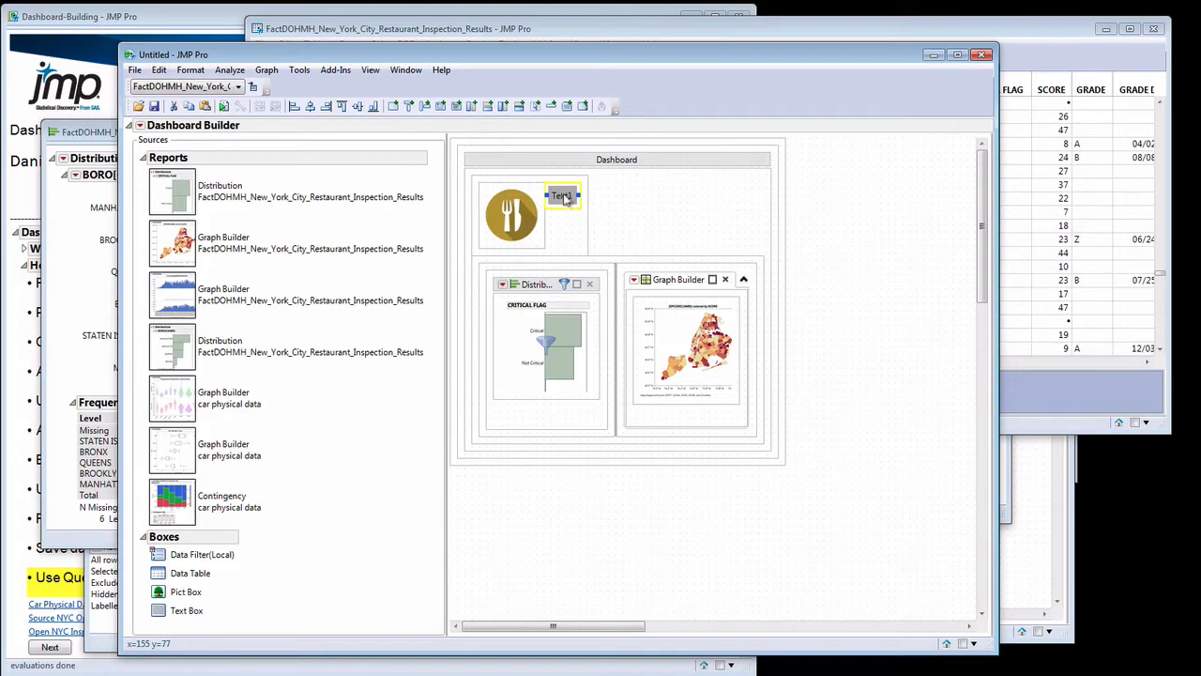
{"action": "left_click", "coordinate": [564, 197]}
{"action": "type", "text": "NYC"}
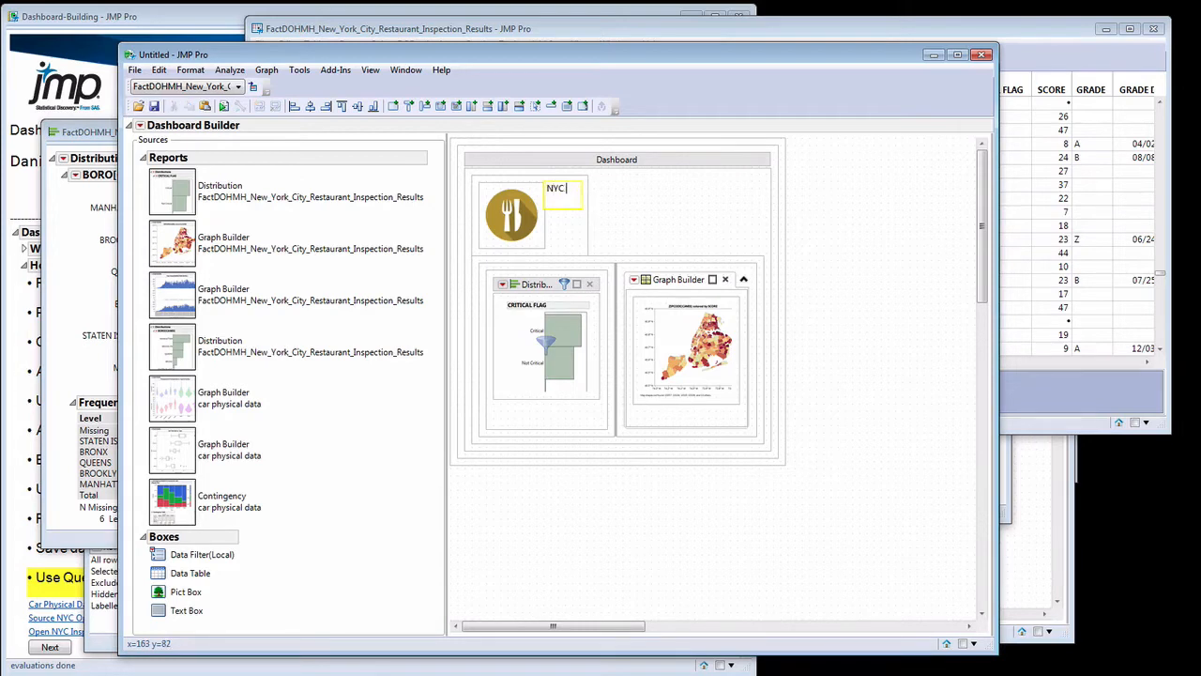
{"action": "type", "text": " Inspections"}
{"action": "left_click", "coordinate": [609, 214]}
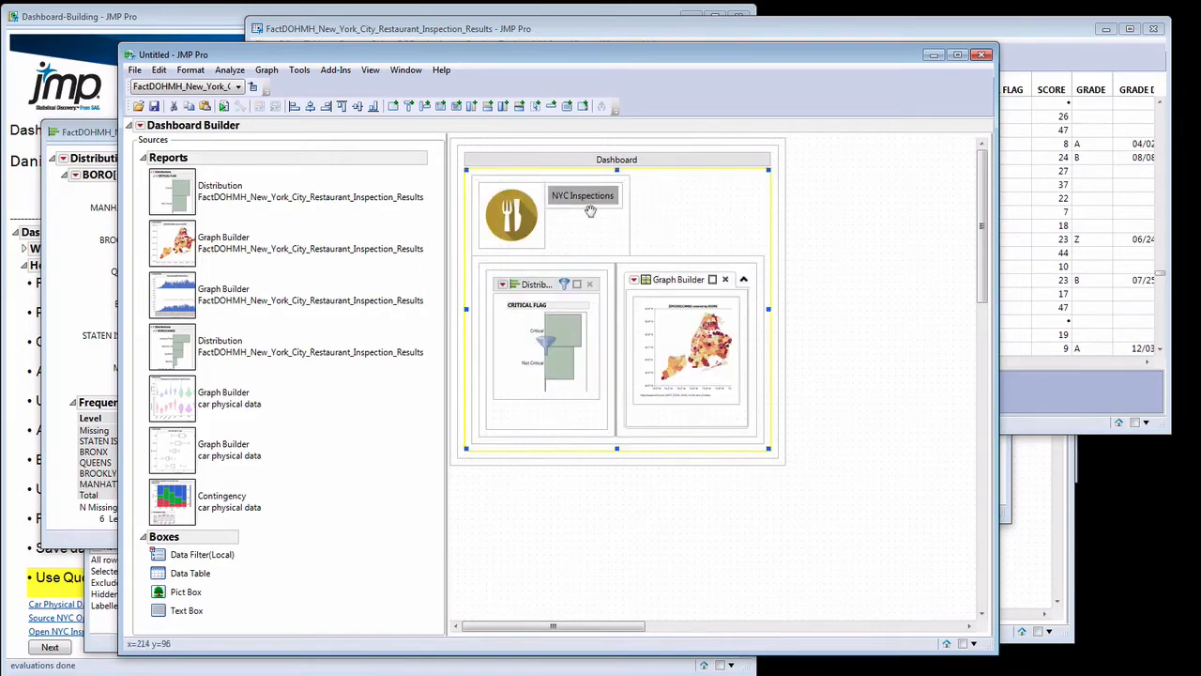
- Enlarge the NYC Inspections heading by several font sizes and make it bold
{"action": "left_click", "coordinate": [597, 194]}
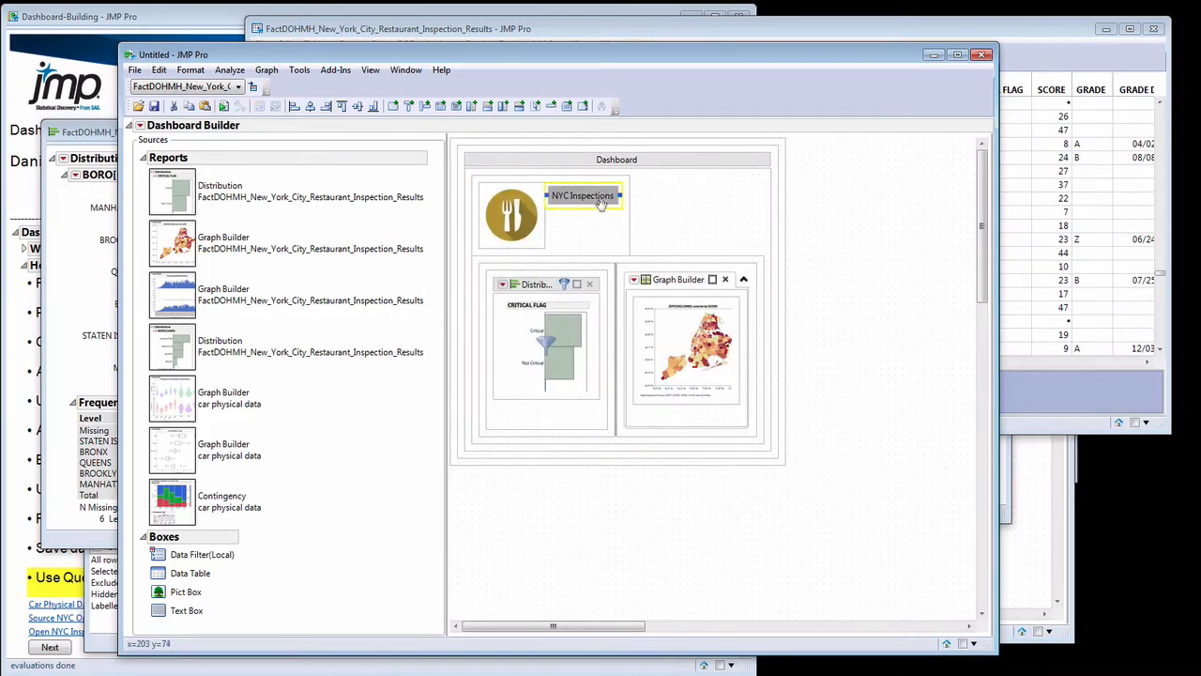
{"action": "left_click", "coordinate": [593, 195]}
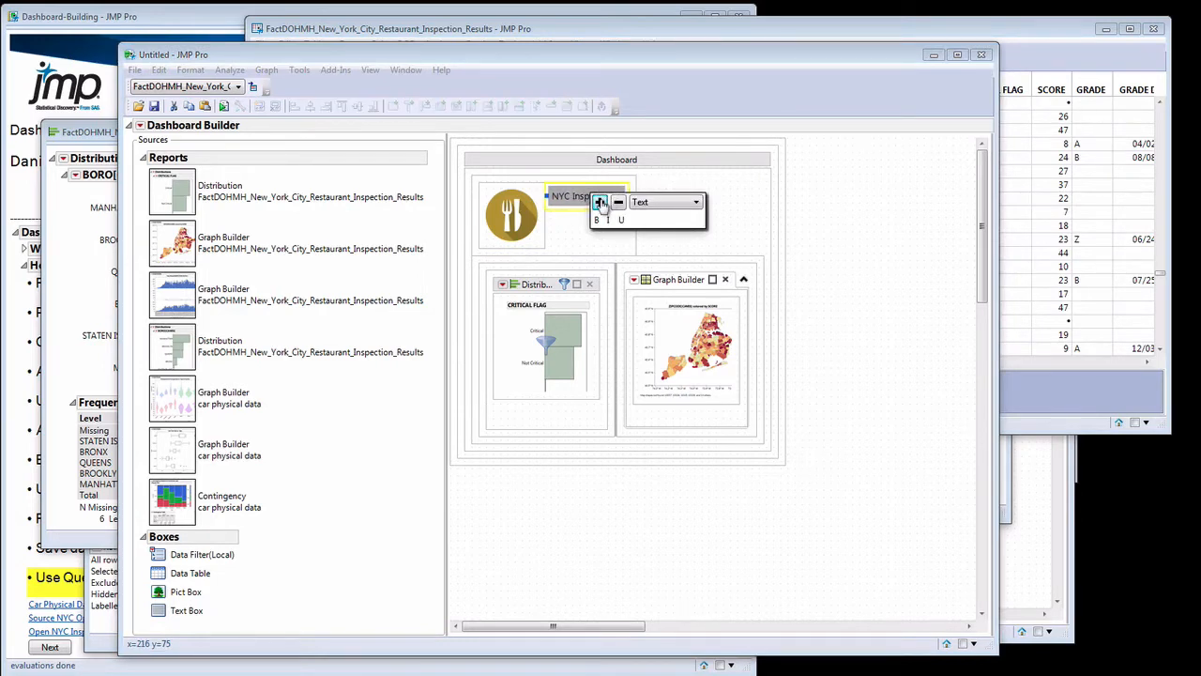
{"action": "left_click", "coordinate": [599, 203]}
{"action": "left_click", "coordinate": [599, 203]}
{"action": "left_click", "coordinate": [597, 220]}
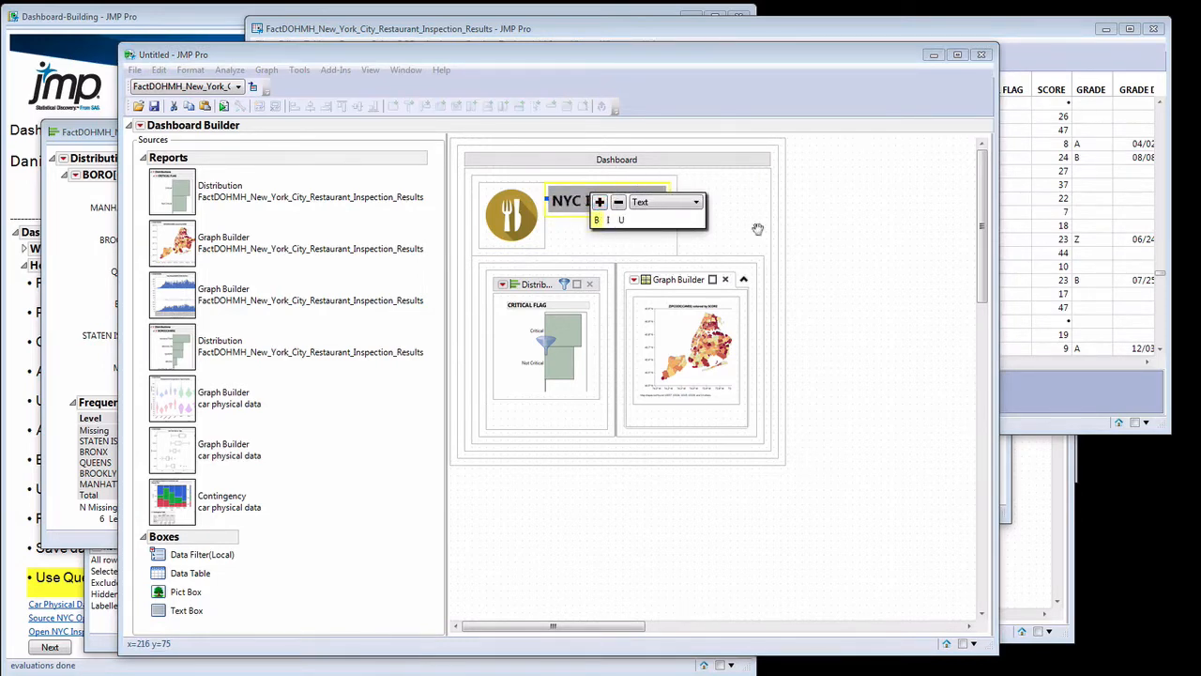
{"action": "left_click", "coordinate": [733, 222]}
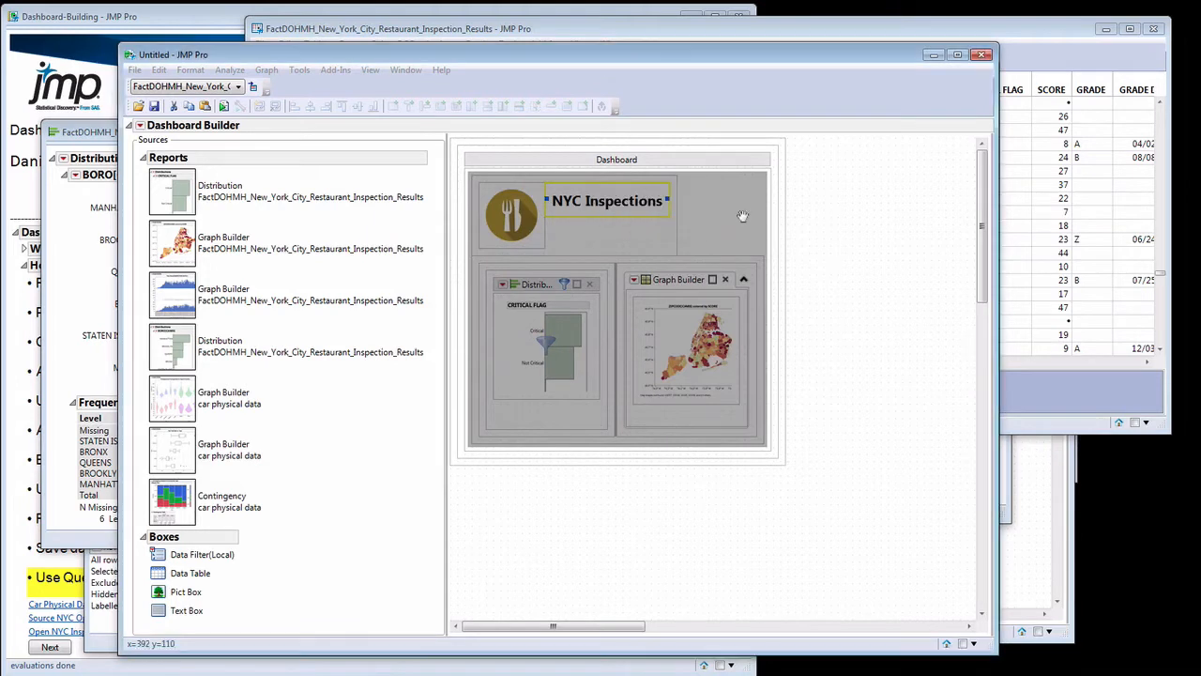
- Preview the dashboard layout with its icon, heading and tabbed reports, and return to the builder
{"action": "left_click", "coordinate": [140, 126]}
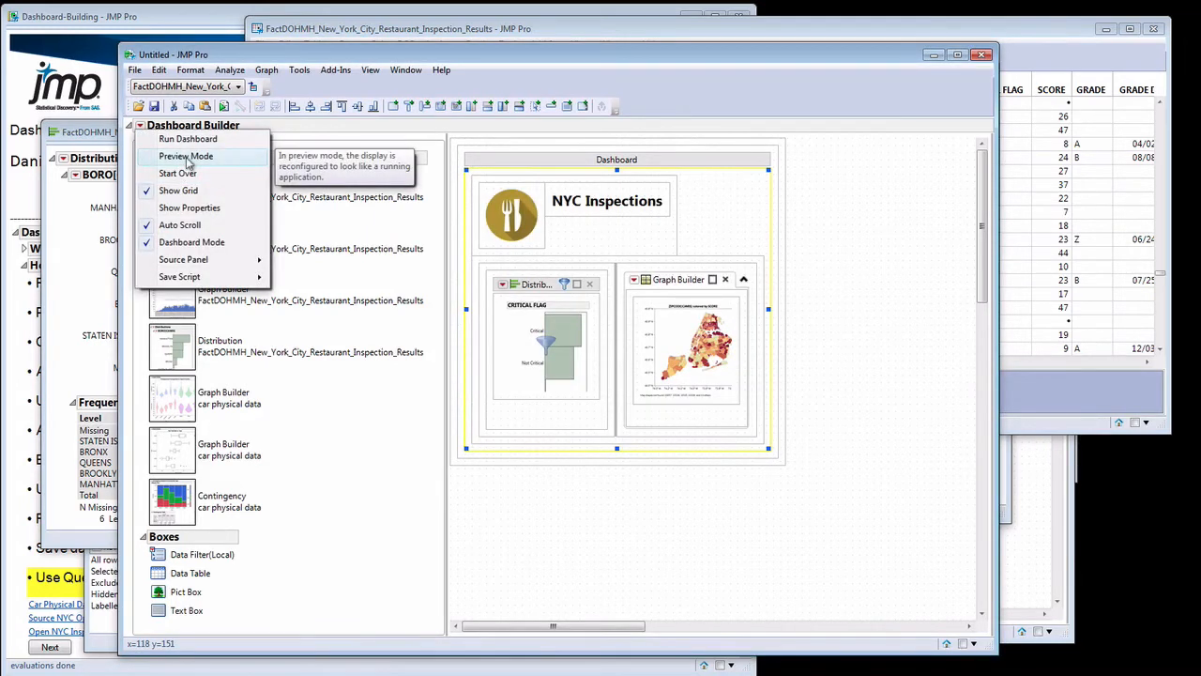
{"action": "left_click", "coordinate": [187, 158]}
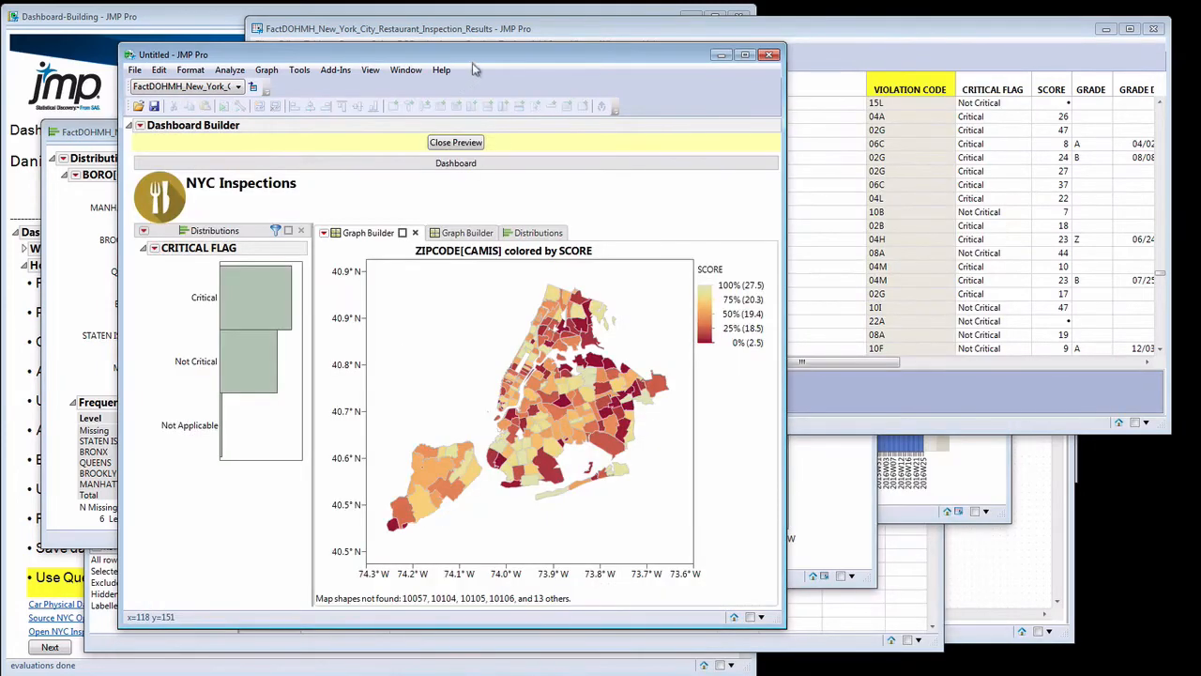
{"action": "left_click_drag", "start_coordinate": [474, 69], "coordinate": [434, 48]}
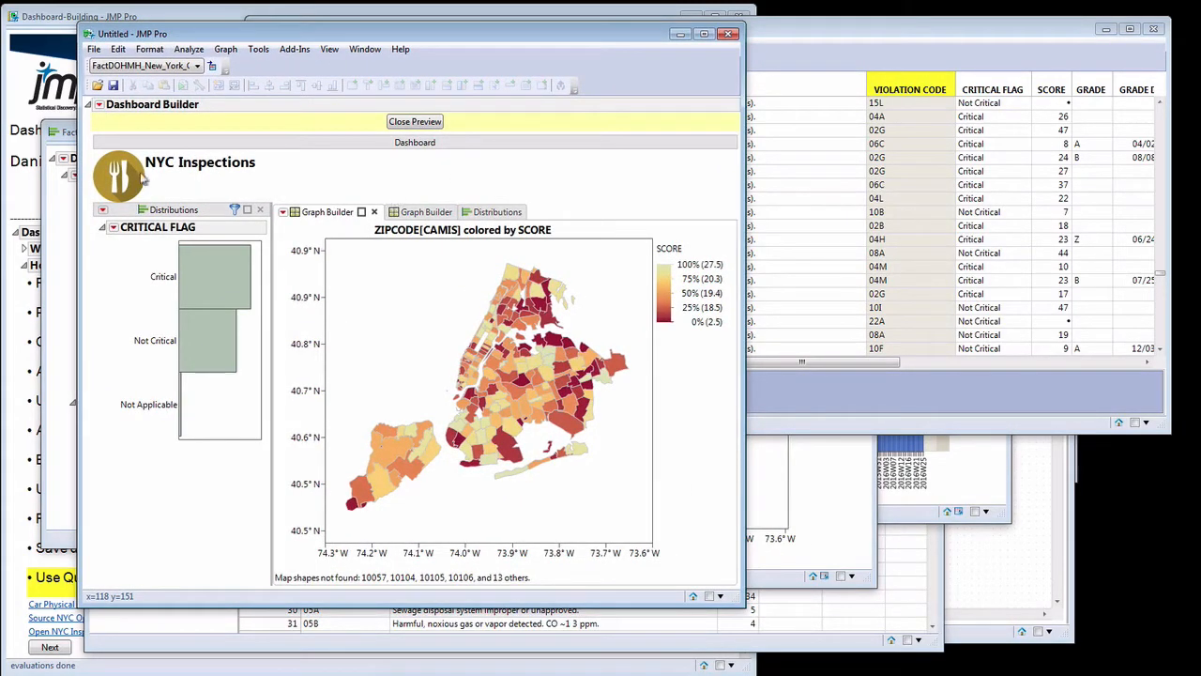
{"action": "left_click", "coordinate": [438, 129]}
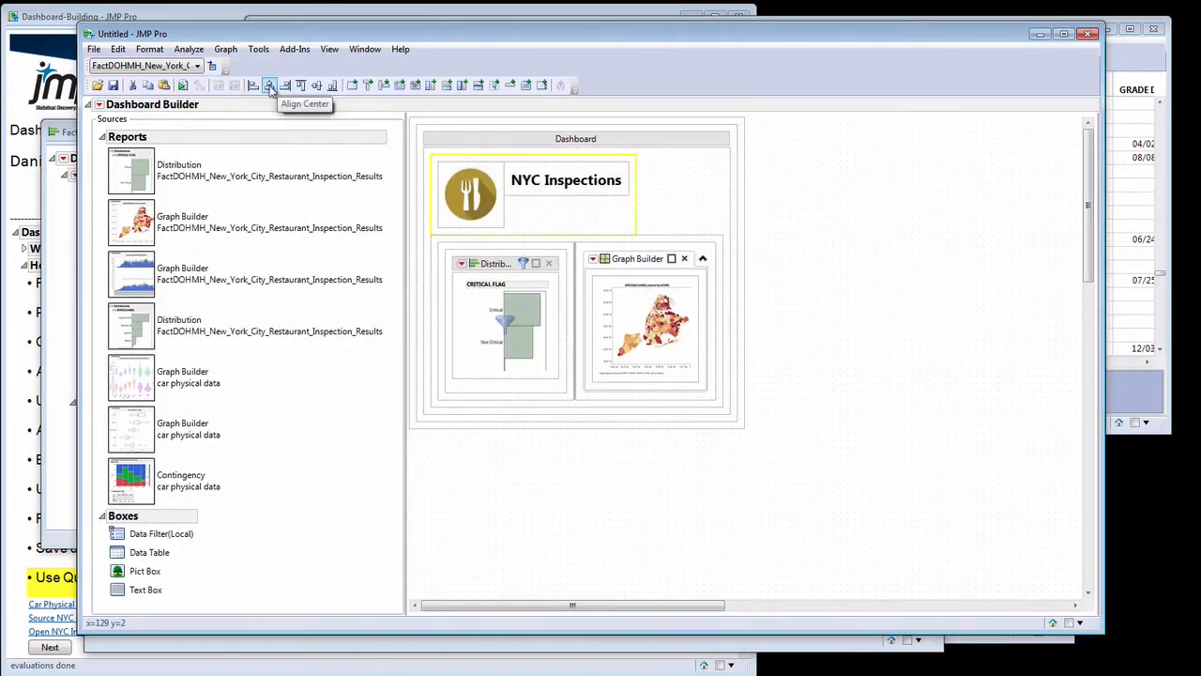
- Center the icon and heading container above the reports, run the dashboard, and move and widen its window
{"action": "left_click", "coordinate": [269, 85]}
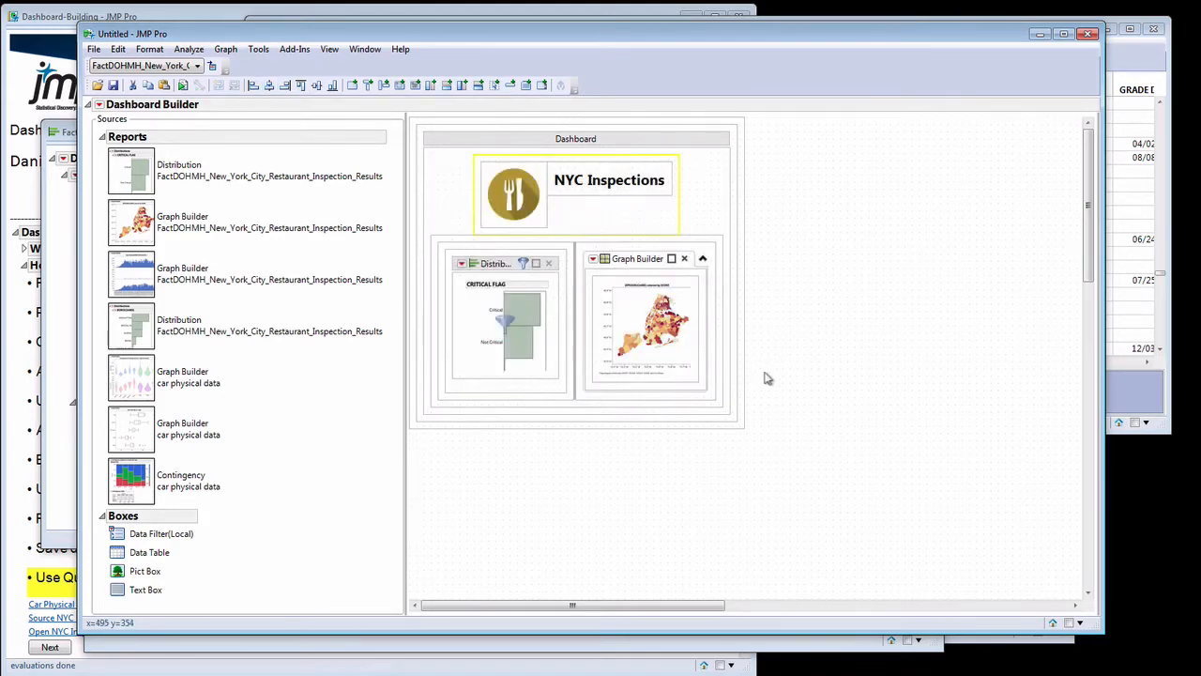
{"action": "left_click", "coordinate": [100, 105]}
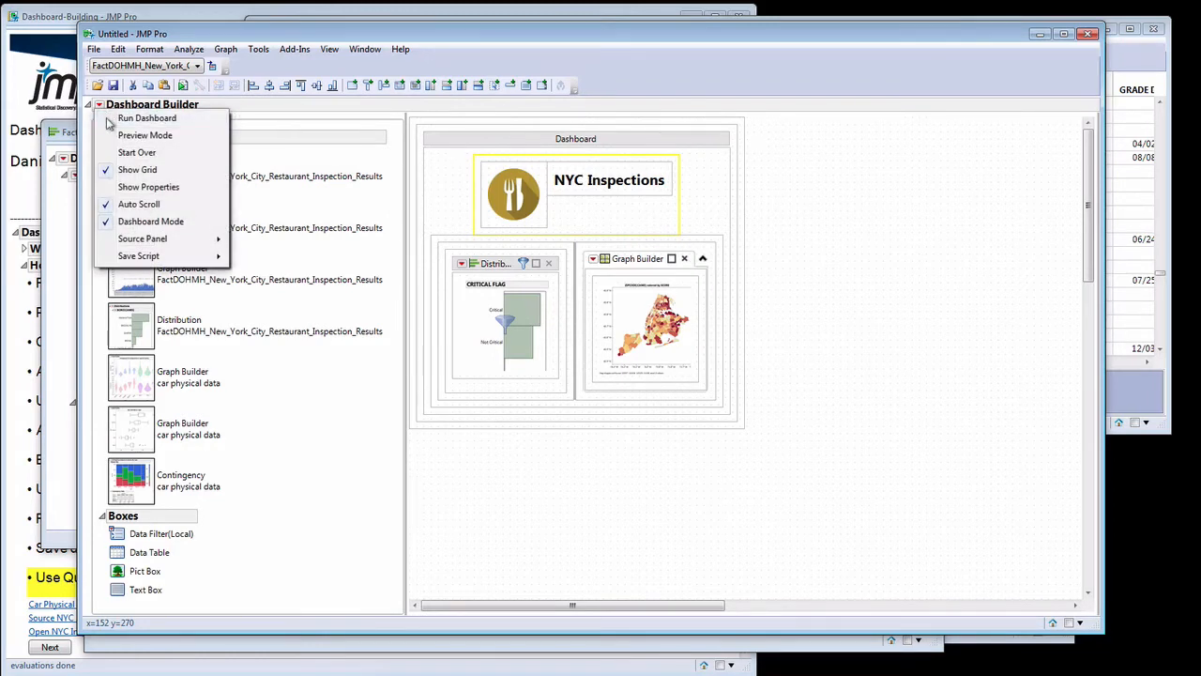
{"action": "left_click", "coordinate": [132, 119]}
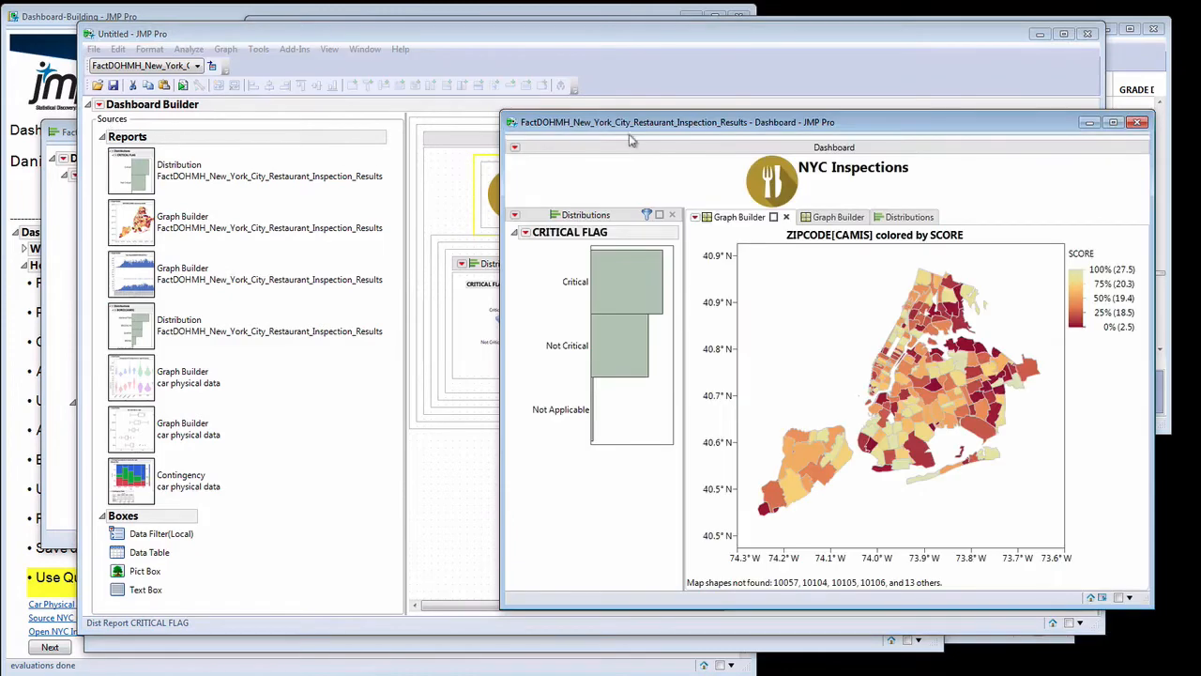
{"action": "left_click_drag", "start_coordinate": [728, 128], "coordinate": [359, 82]}
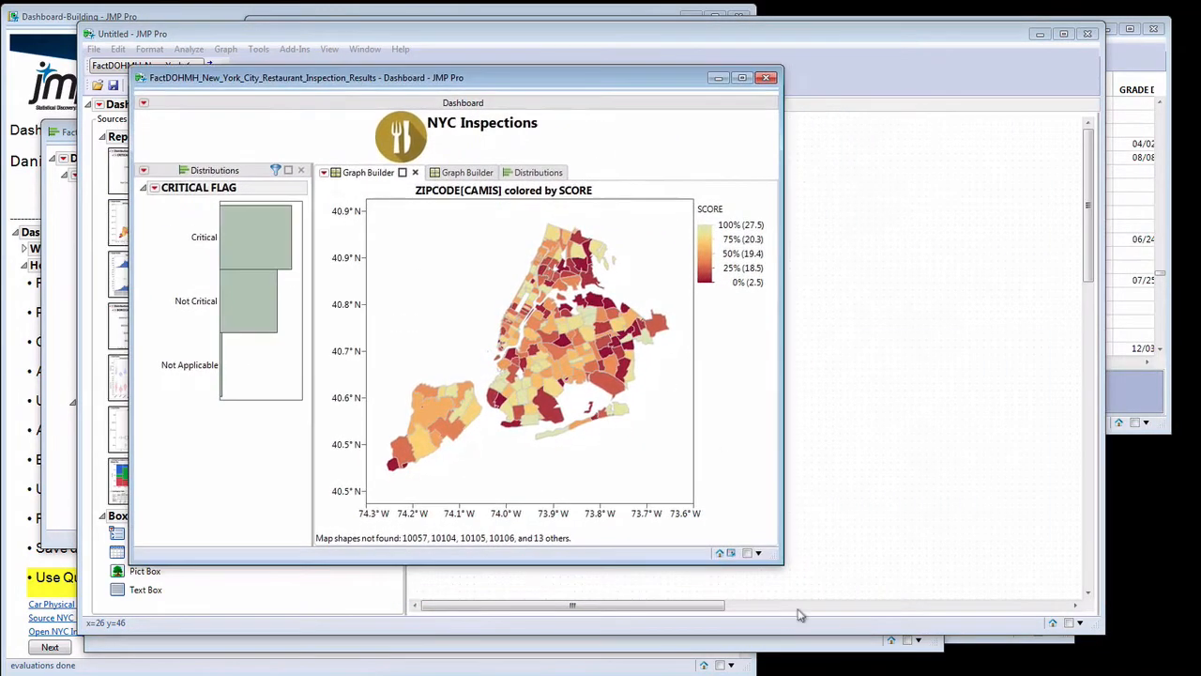
{"action": "left_click_drag", "start_coordinate": [774, 556], "coordinate": [978, 572]}
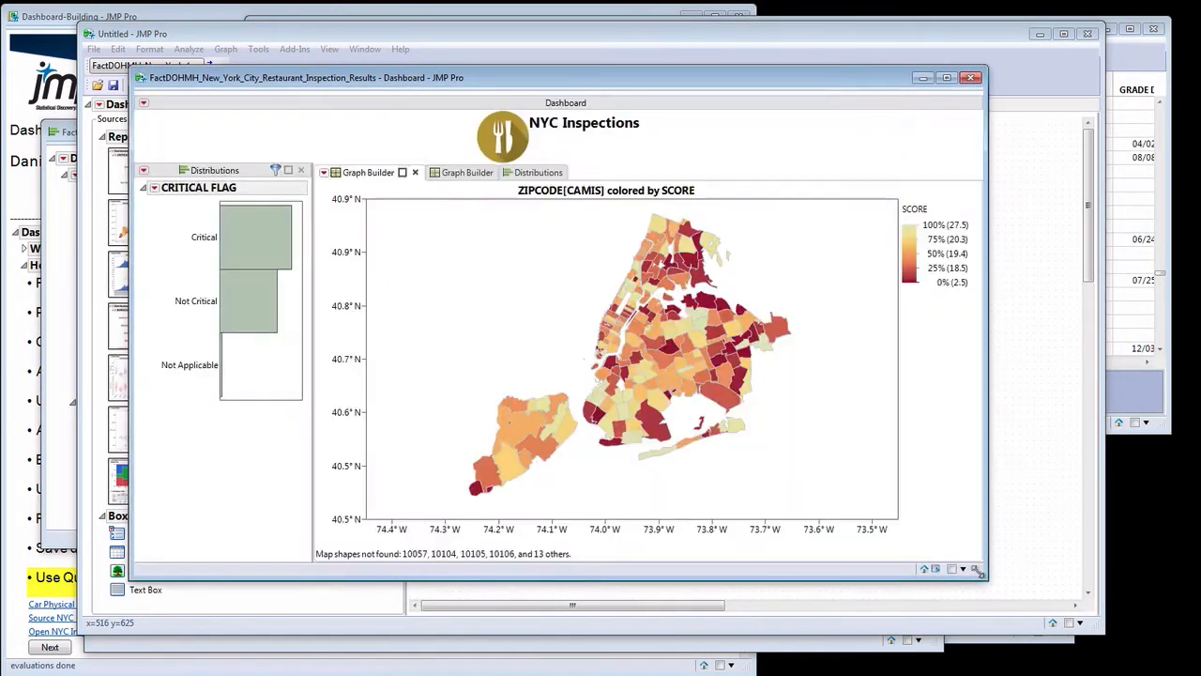
- Look through the dashboard's weekly inspection graph and BORO distribution, and return to the ZIPCODE map
{"action": "left_click", "coordinate": [474, 175]}
{"action": "left_click", "coordinate": [535, 173]}
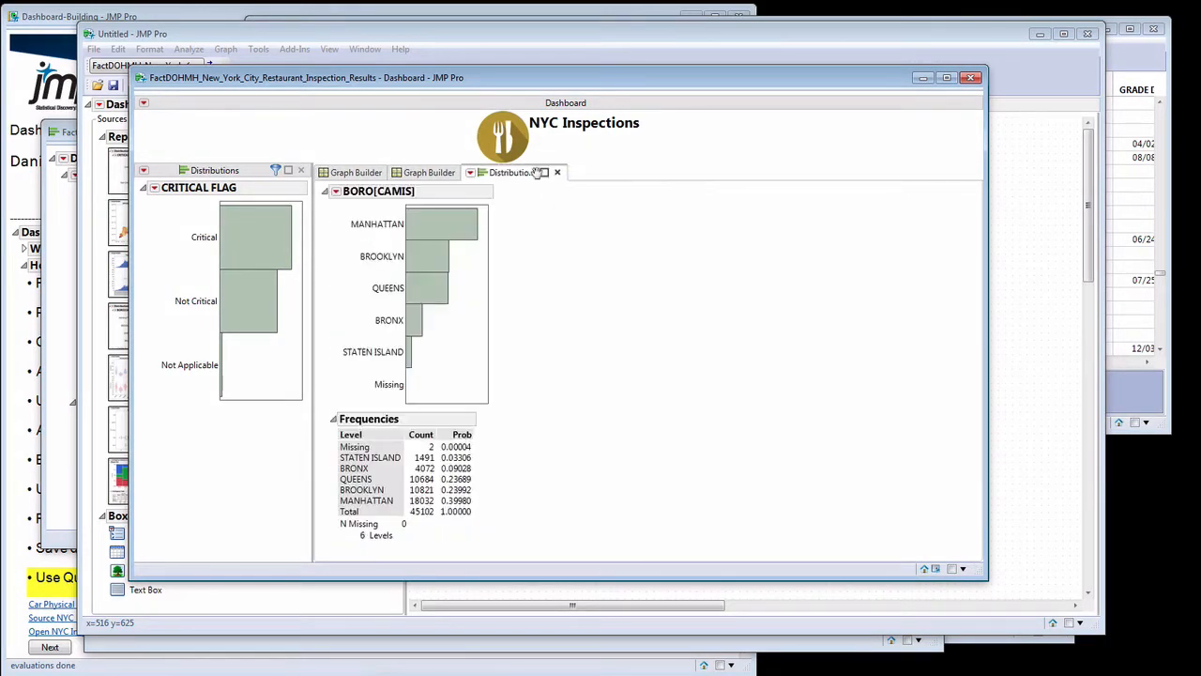
{"action": "left_click", "coordinate": [422, 174]}
{"action": "left_click", "coordinate": [362, 175]}
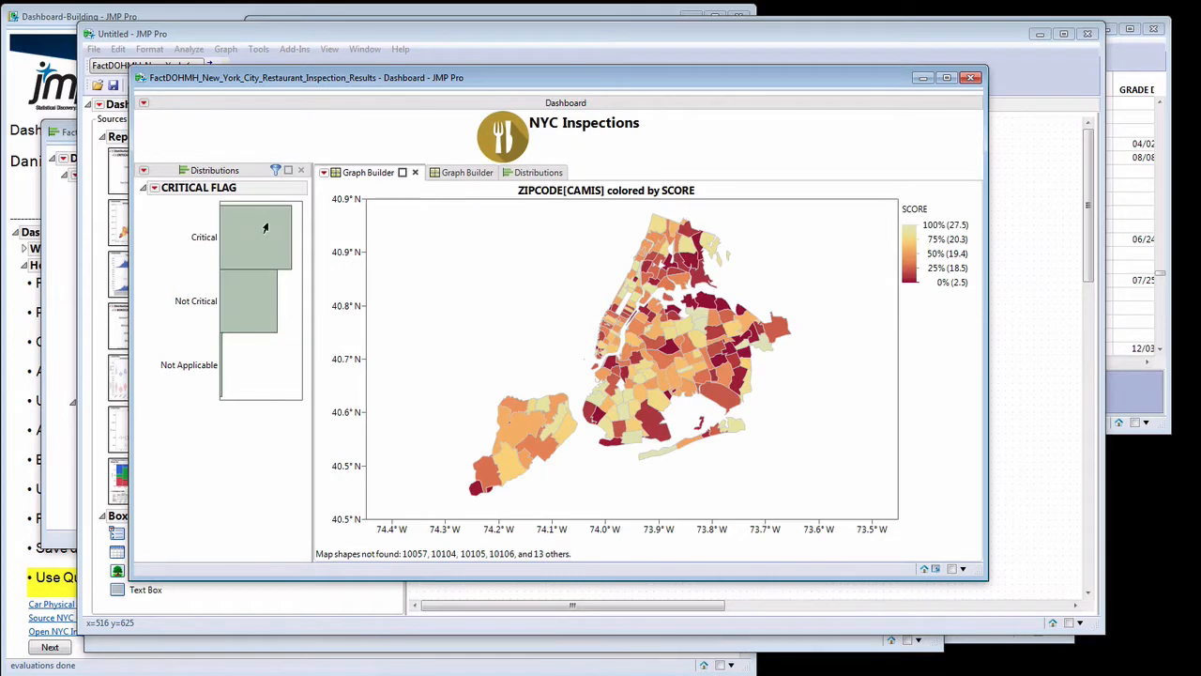
- Filter the dashboard by Critical, add Not Critical to the selection, and review the weekly graph and BORO distribution
{"action": "left_click", "coordinate": [266, 228]}
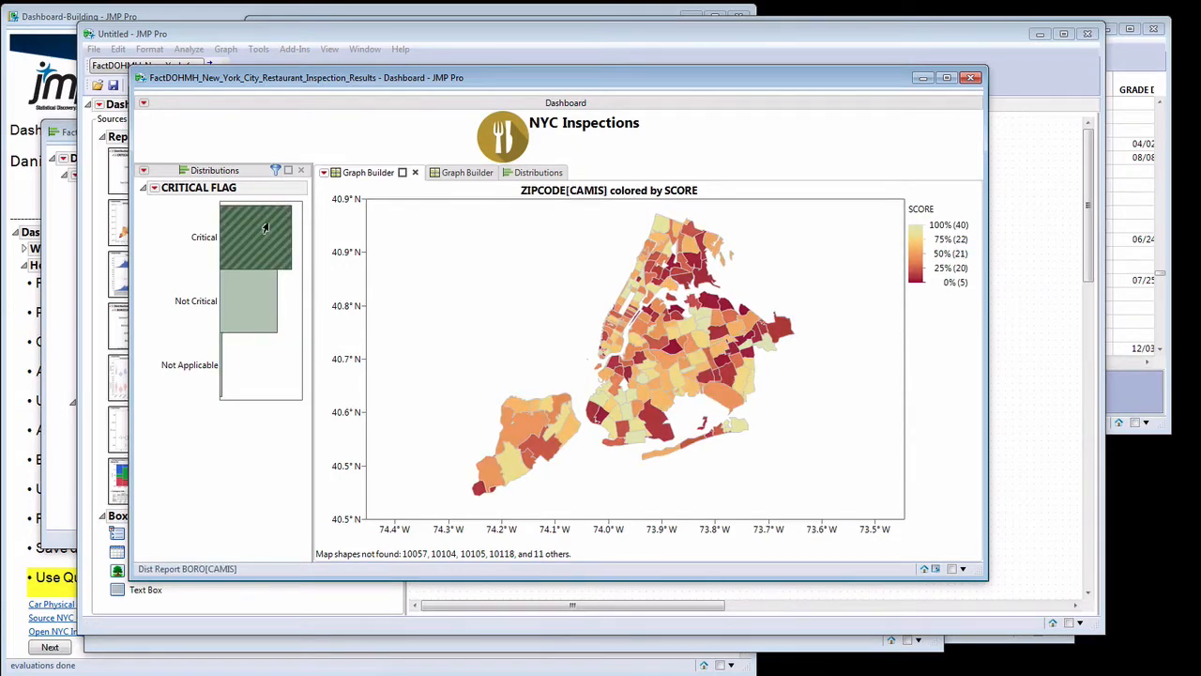
{"action": "left_click", "coordinate": [467, 172]}
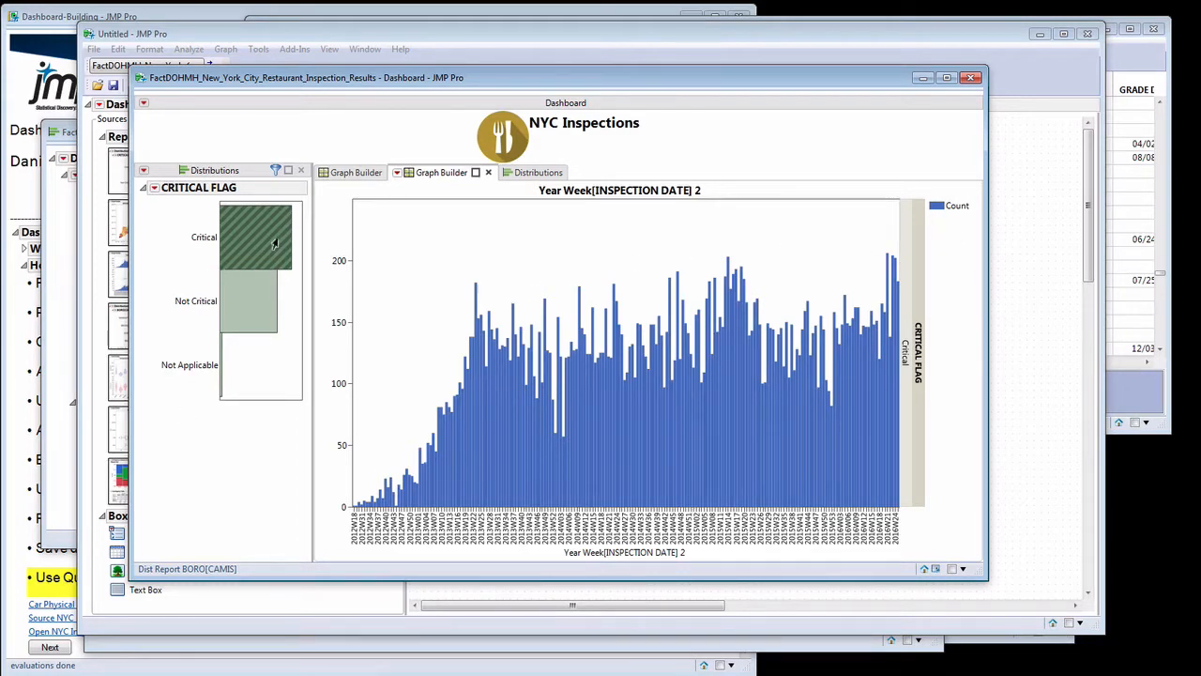
{"action": "left_click", "coordinate": [239, 303], "text": "ctrl"}
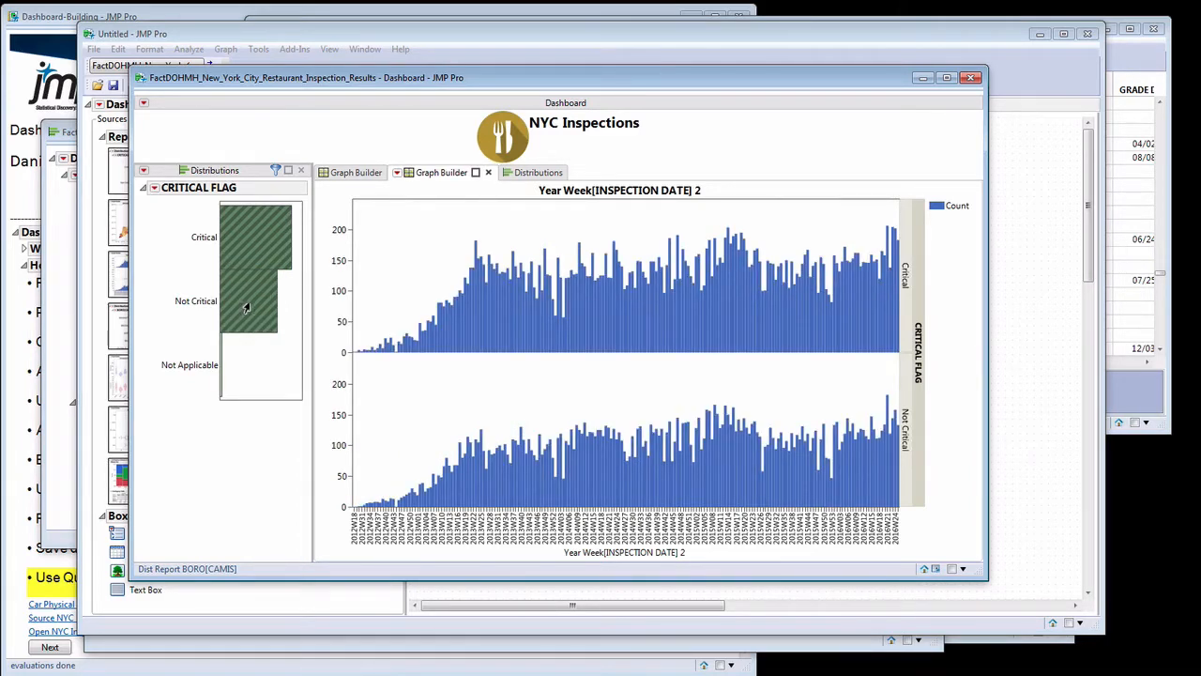
{"action": "left_click", "coordinate": [551, 173]}
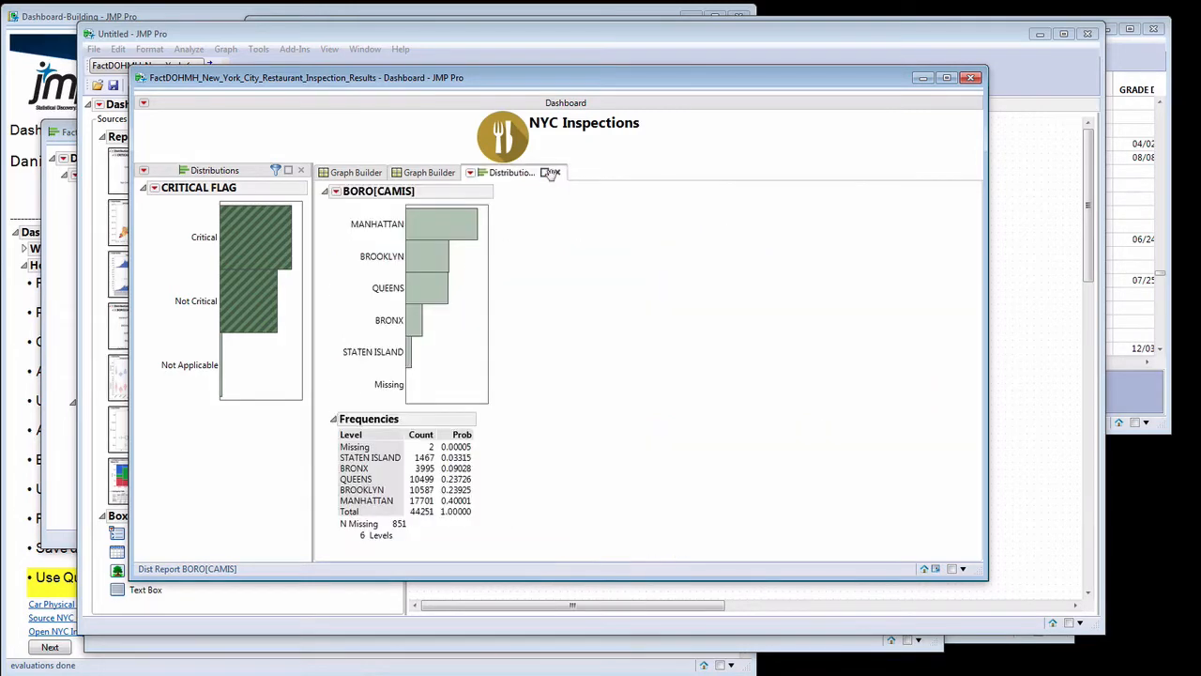
- Return to the ZIPCODE map tab, and highlight the selection or hierarchical filter bullet in the Dashboard-Building journal
{"action": "left_click", "coordinate": [417, 174]}
{"action": "left_click", "coordinate": [361, 175]}
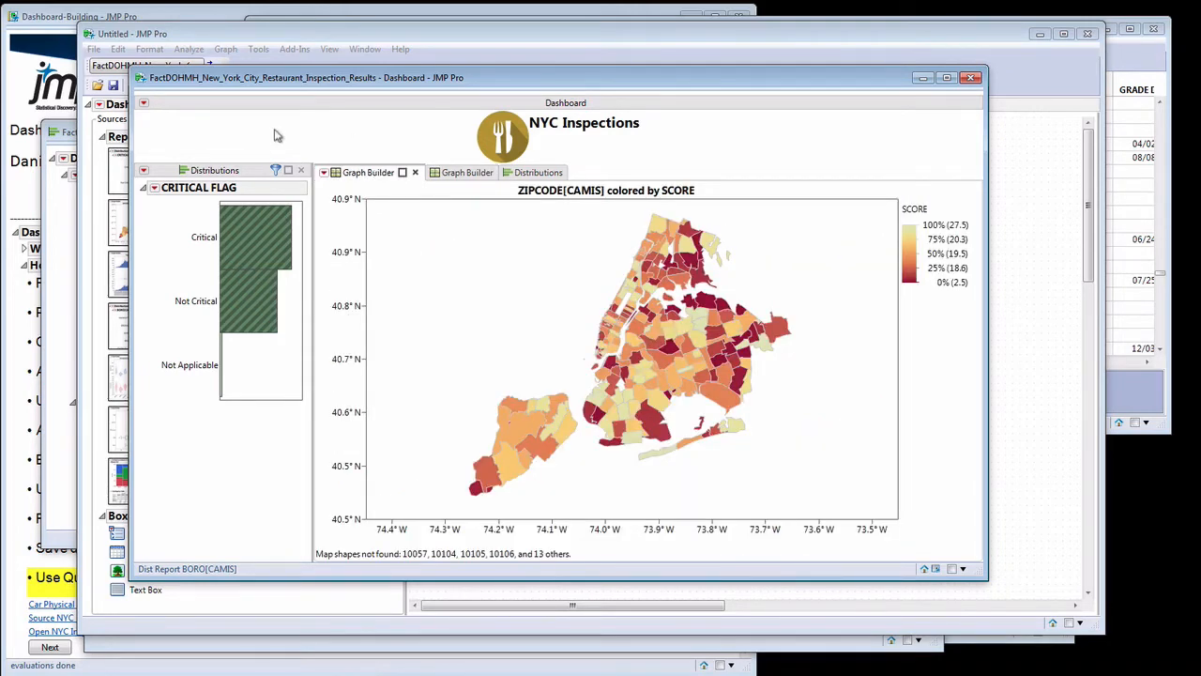
{"action": "left_click", "coordinate": [47, 19]}
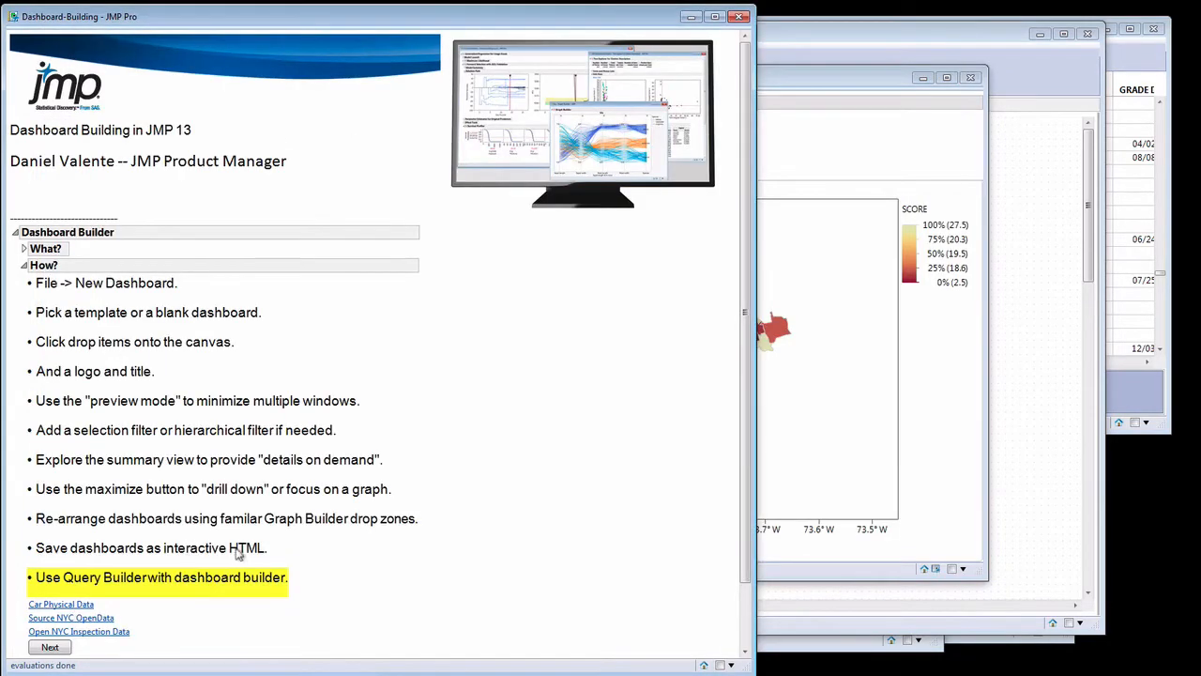
{"action": "left_click", "coordinate": [152, 430]}
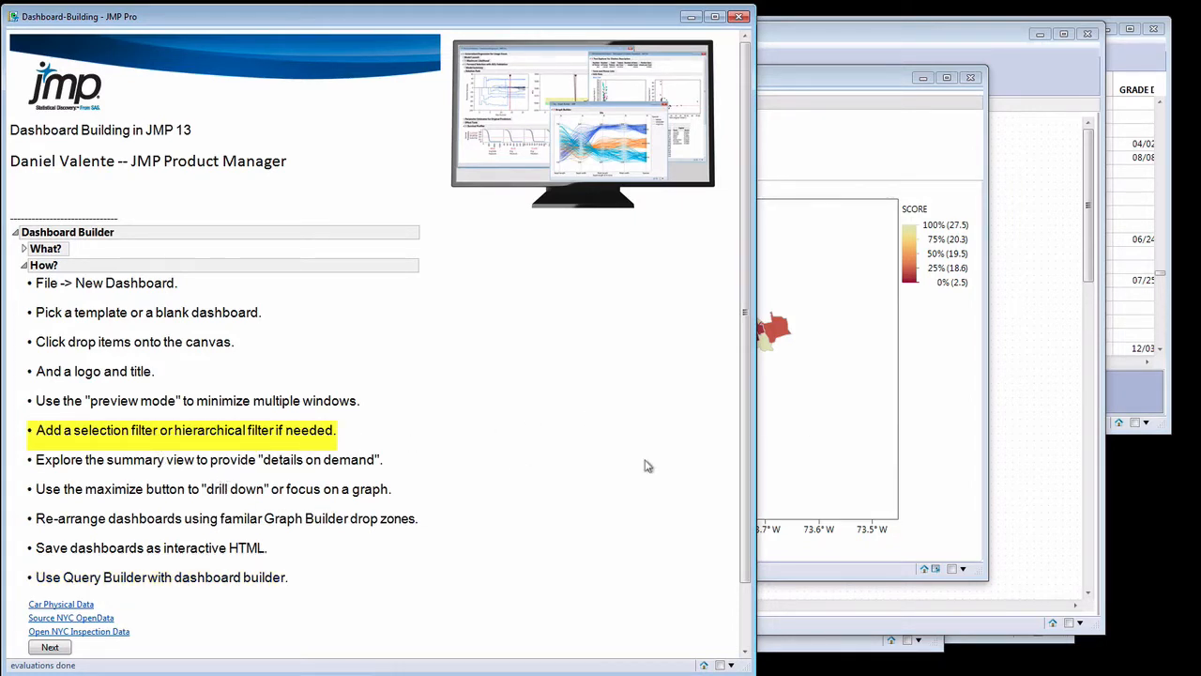
- From the NYC Inspections dashboard window, create a new dashboard using the Hierarchical Filter+1 Dashboard template
{"action": "left_click", "coordinate": [920, 455]}
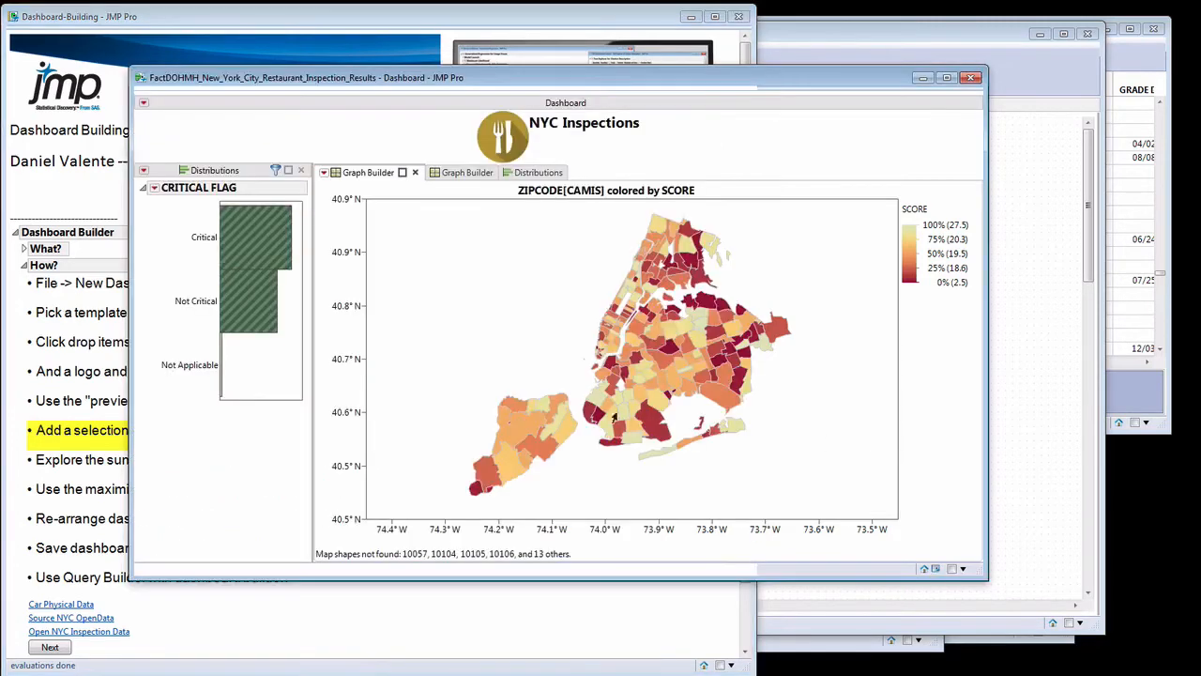
{"action": "left_click", "coordinate": [147, 93]}
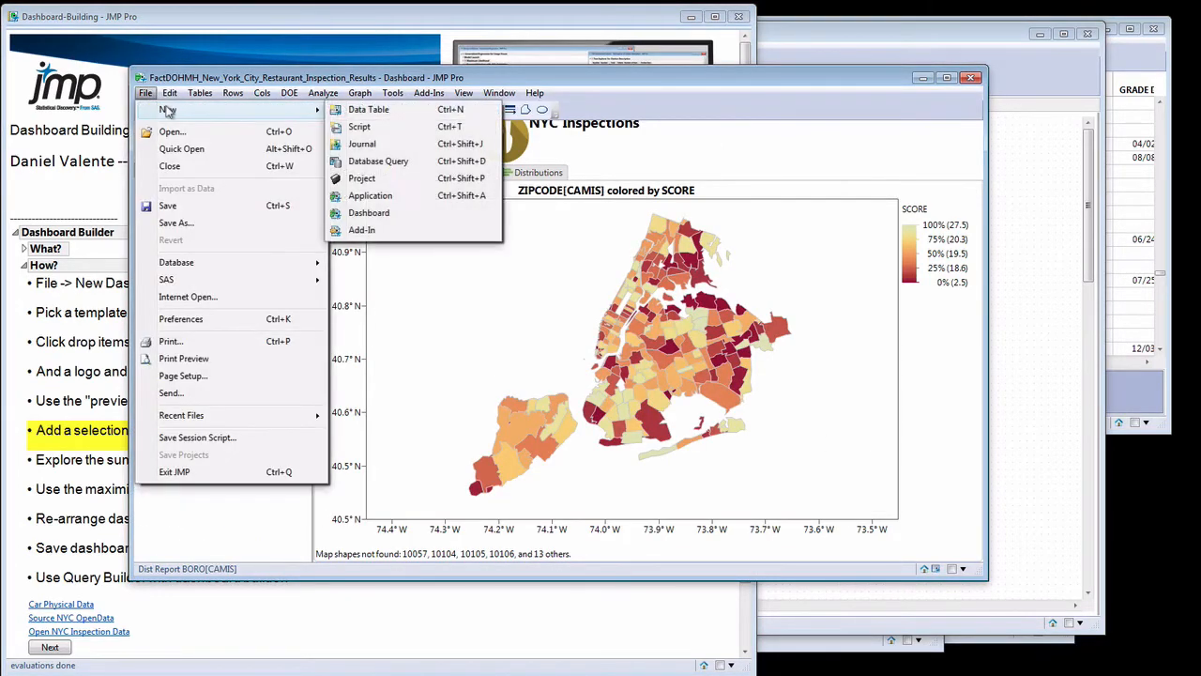
{"action": "left_click", "coordinate": [369, 213]}
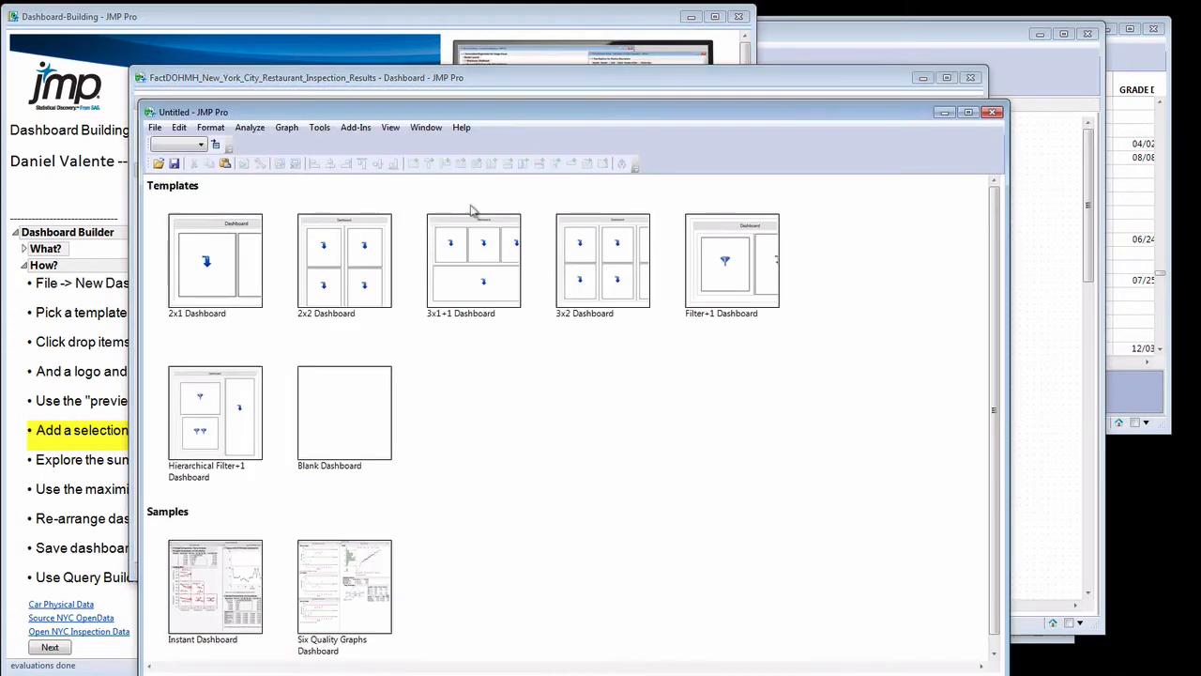
{"action": "left_click_drag", "start_coordinate": [519, 103], "coordinate": [535, 42]}
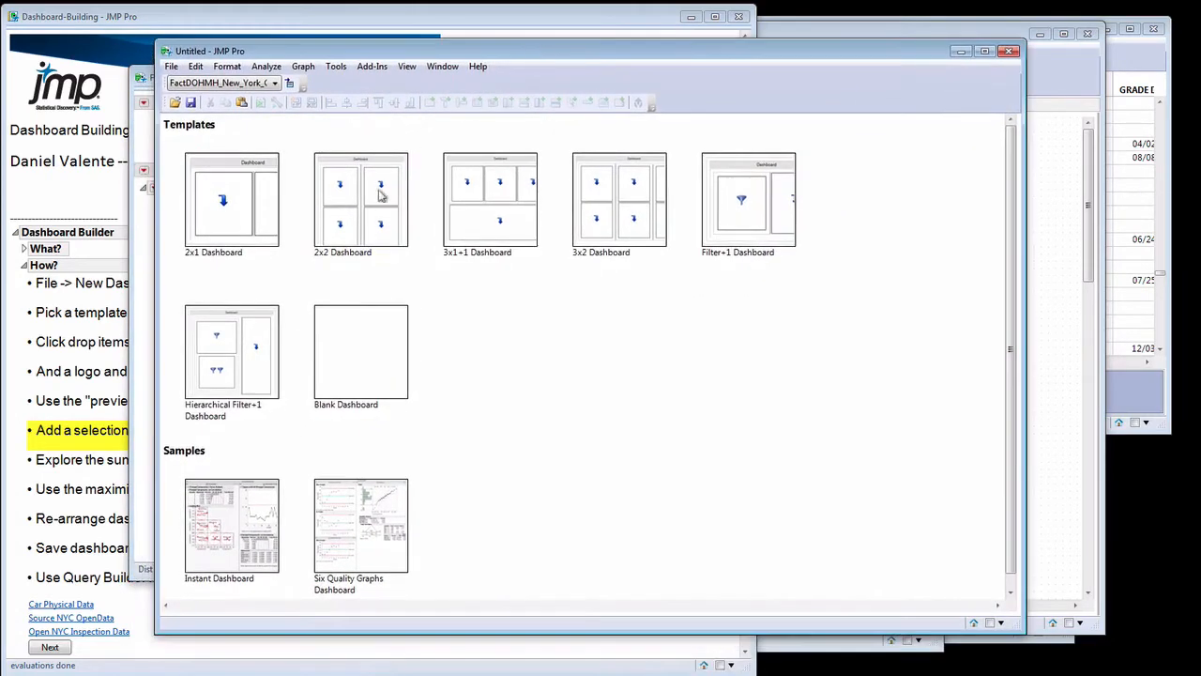
{"action": "left_click", "coordinate": [233, 354]}
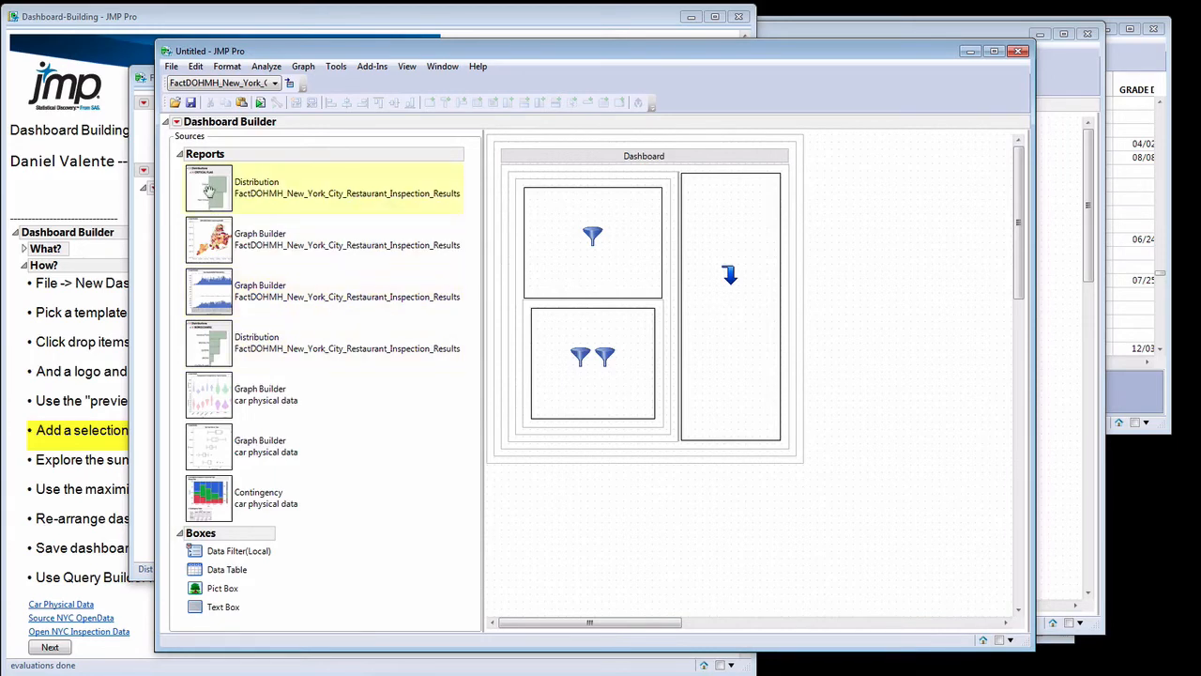
- Place the CRITICAL FLAG distribution in the upper filter slot, the BORO distribution in the lower one, and the ZIPCODE map in the report slot
{"action": "left_click_drag", "start_coordinate": [209, 190], "coordinate": [594, 240]}
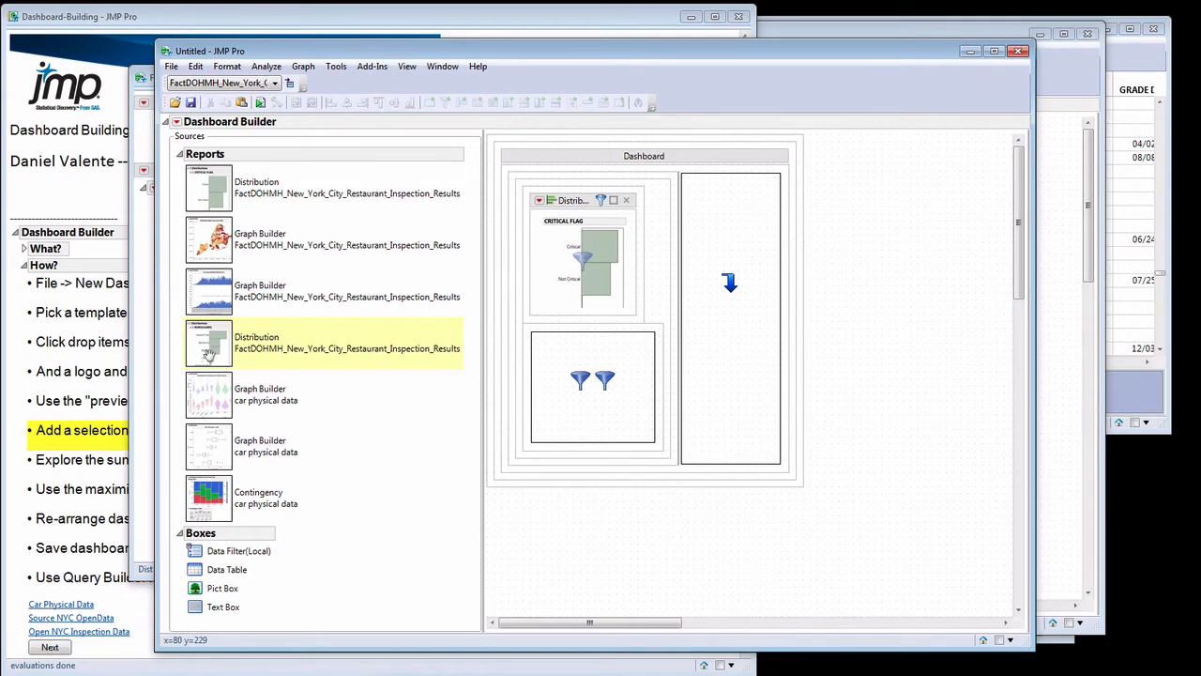
{"action": "left_click_drag", "start_coordinate": [208, 349], "coordinate": [594, 378]}
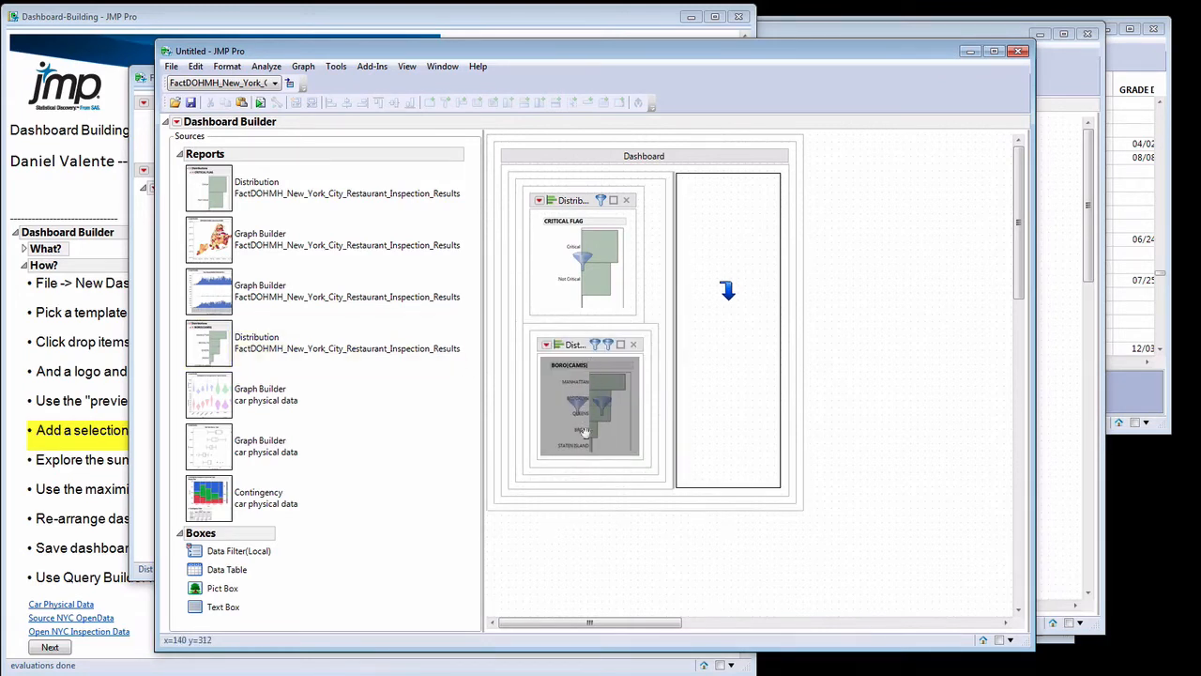
{"action": "left_click", "coordinate": [211, 242]}
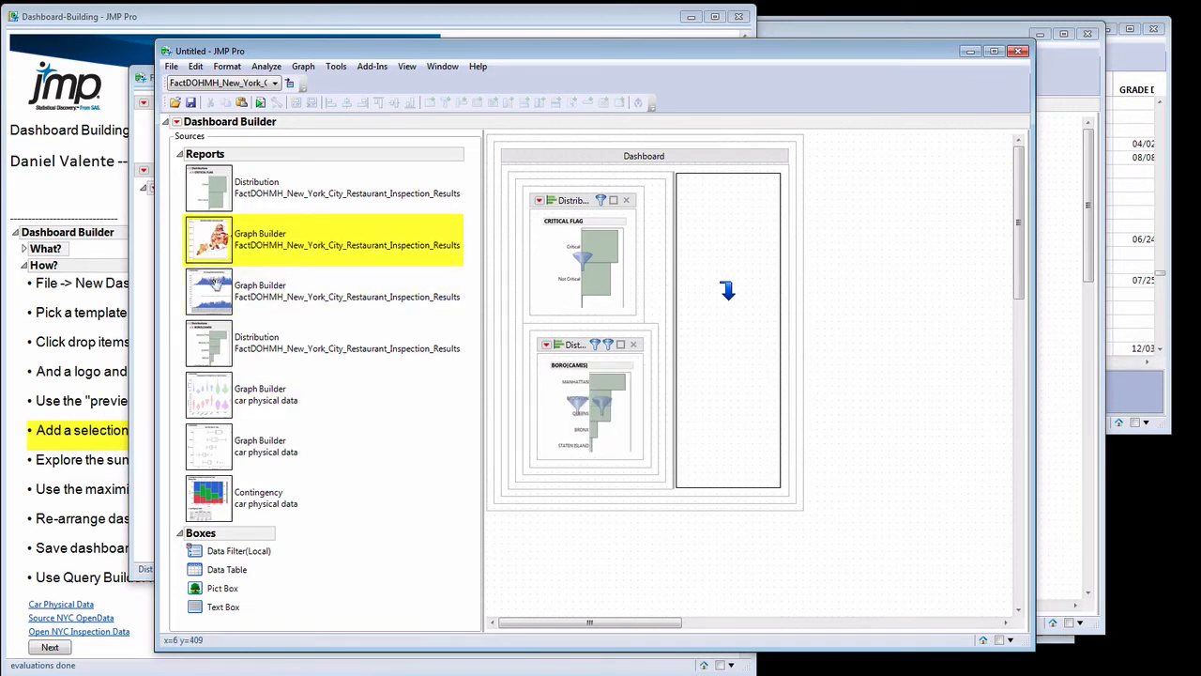
{"action": "left_click", "coordinate": [720, 336]}
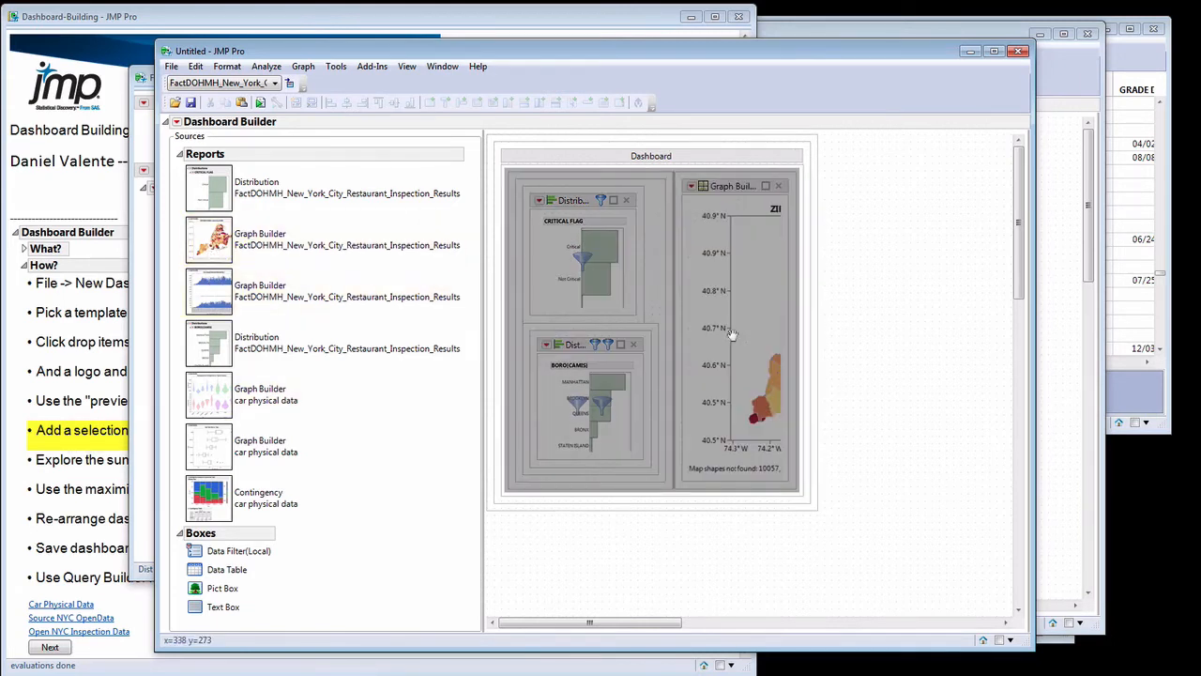
- Run the hierarchical filter dashboard and move its window toward the middle of the screen
{"action": "left_click", "coordinate": [176, 123]}
{"action": "left_click", "coordinate": [207, 138]}
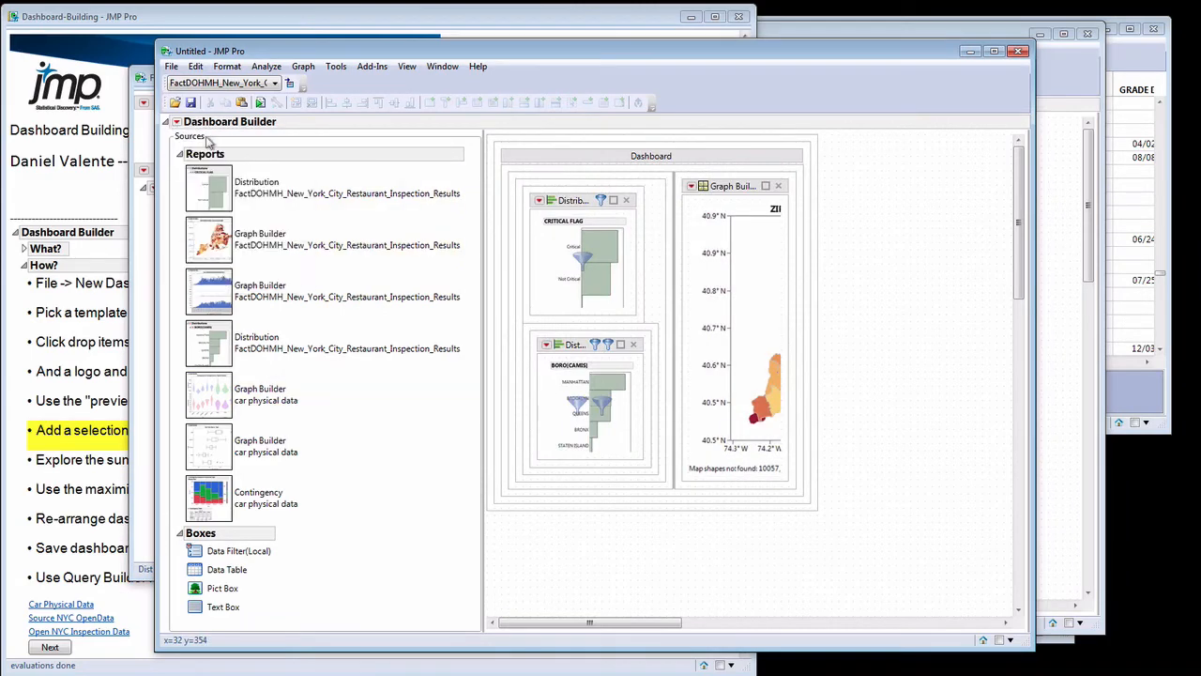
{"action": "left_click_drag", "start_coordinate": [827, 33], "coordinate": [568, 30]}
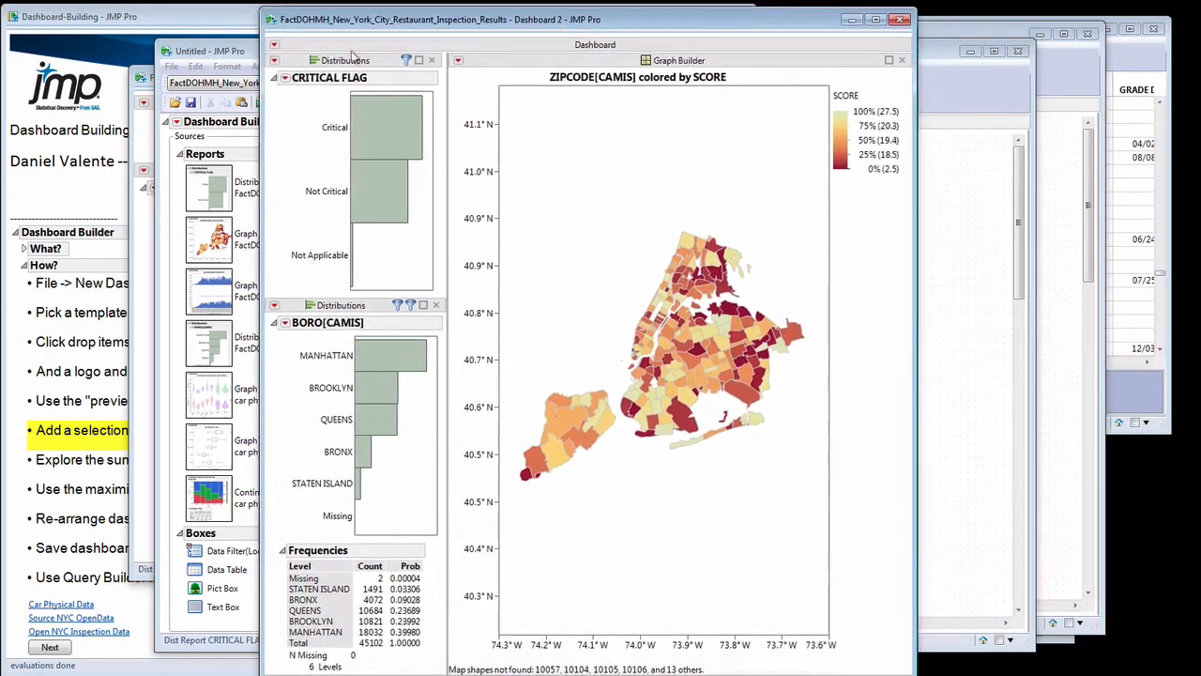
- Set the dashboard's report view to Summary, and widen and reposition its window
{"action": "left_click", "coordinate": [274, 44]}
{"action": "mouse_move", "coordinate": [376, 79]}
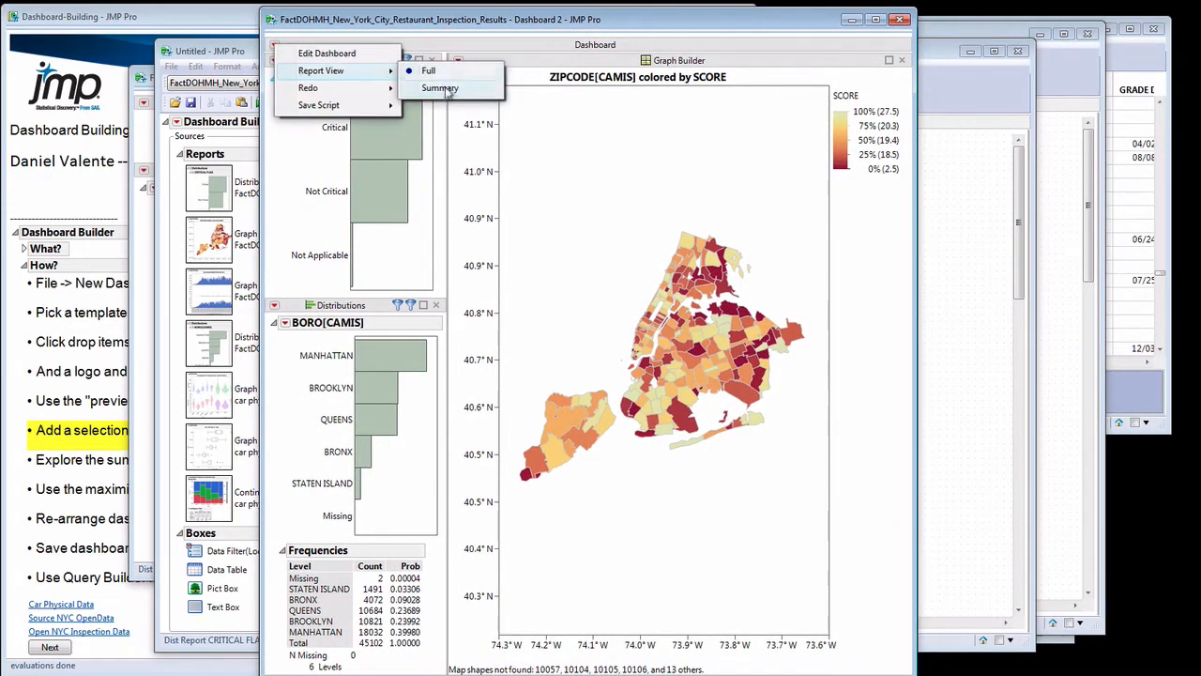
{"action": "left_click", "coordinate": [440, 87]}
{"action": "left_click_drag", "start_coordinate": [902, 544], "coordinate": [1100, 542]}
{"action": "left_click_drag", "start_coordinate": [673, 21], "coordinate": [581, 72]}
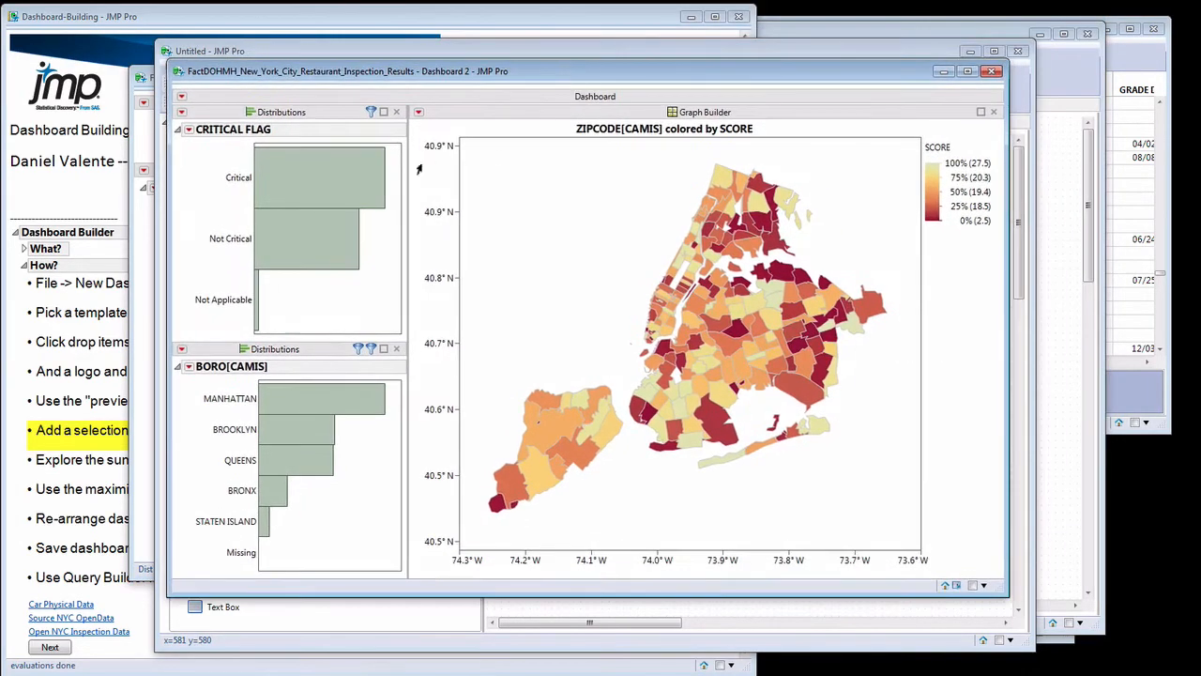
- Filter the dashboard hierarchically by Critical in CRITICAL FLAG and MANHATTAN in BORO
{"action": "left_click", "coordinate": [318, 185]}
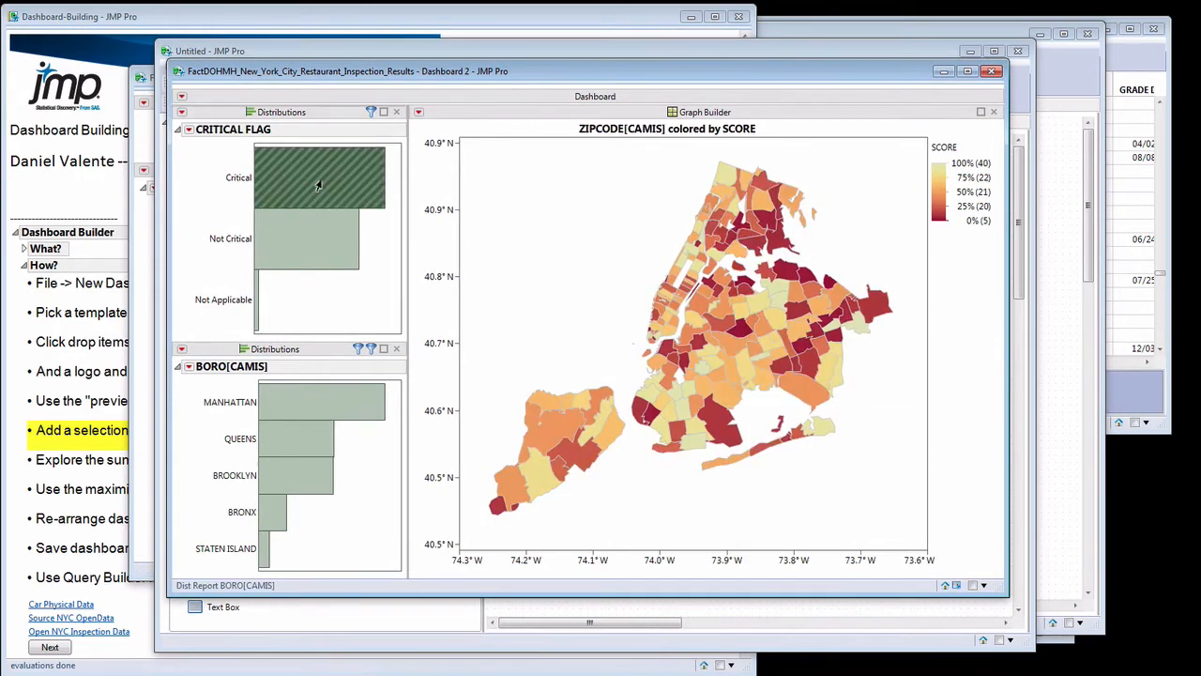
{"action": "left_click", "coordinate": [299, 405]}
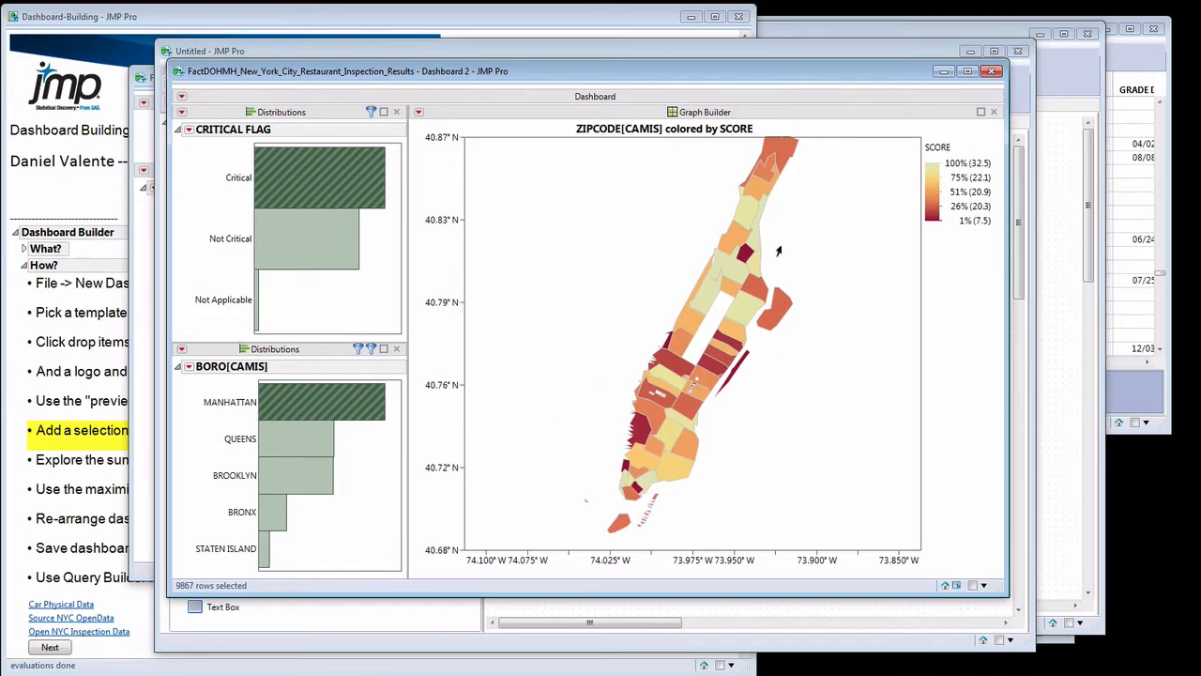
- Close the hierarchical filter dashboard and its untitled builder document without saving changes
{"action": "left_click", "coordinate": [992, 72]}
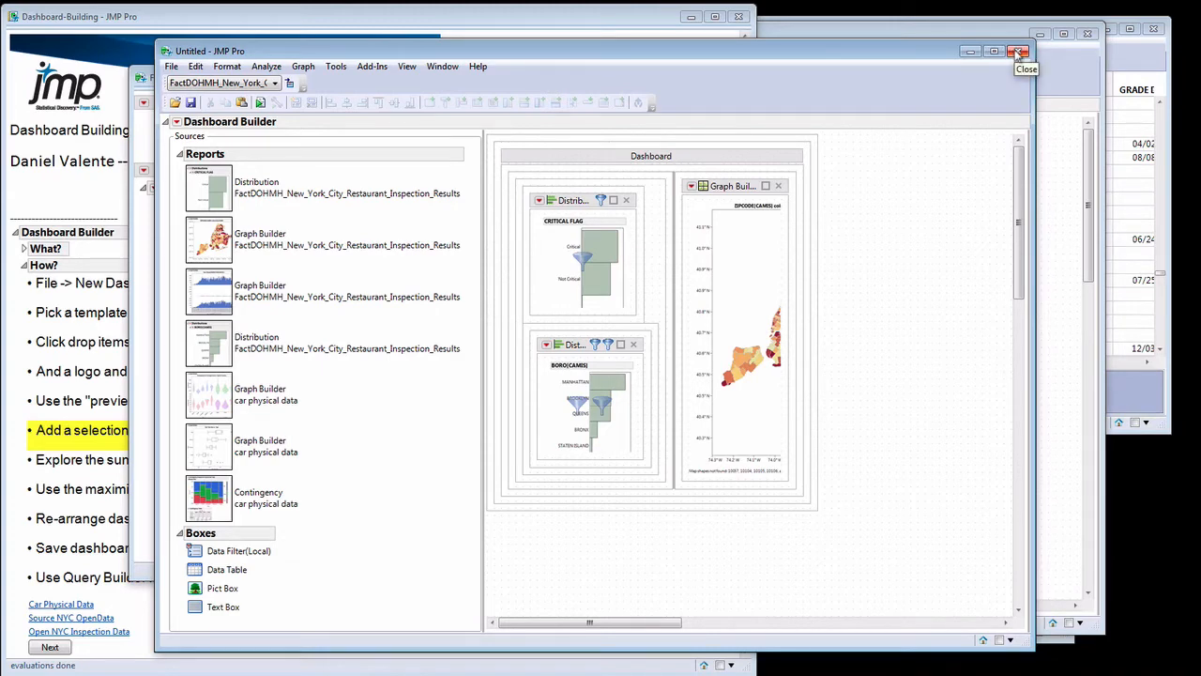
{"action": "left_click", "coordinate": [1020, 52]}
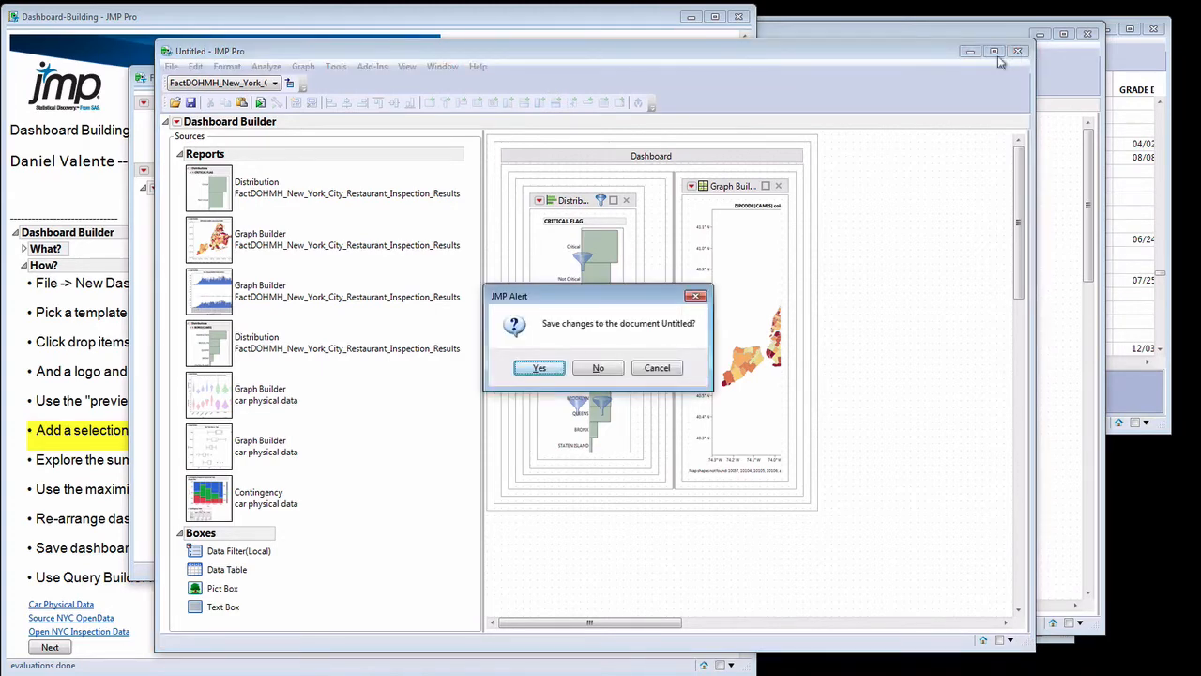
{"action": "left_click", "coordinate": [612, 372]}
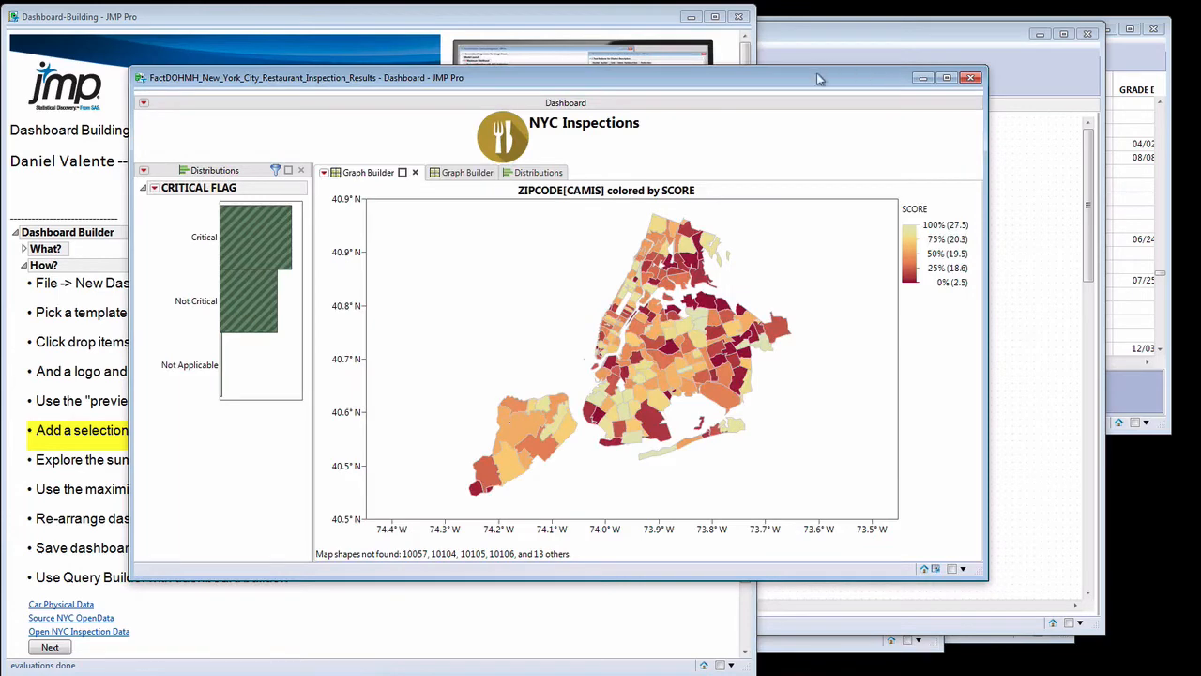
- Open the NYC Inspections dashboard for editing in the builder and start it over with the 2x2 Dashboard template
{"action": "left_click_drag", "start_coordinate": [818, 79], "coordinate": [851, 86]}
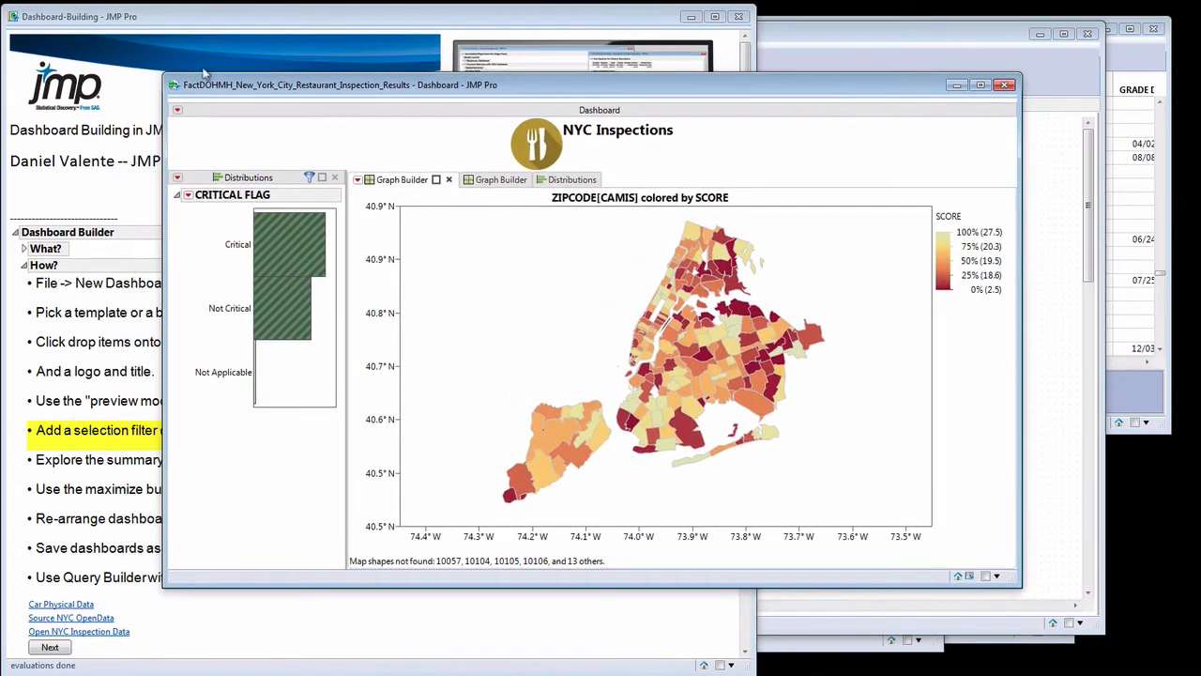
{"action": "left_click", "coordinate": [178, 112]}
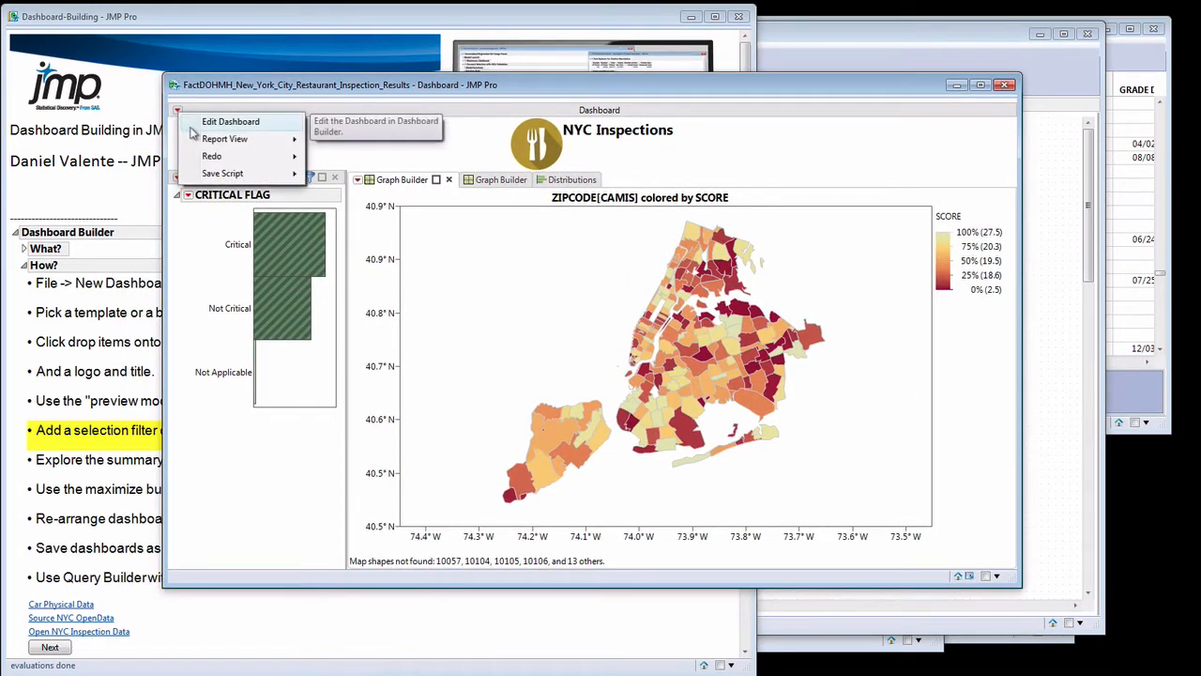
{"action": "left_click", "coordinate": [212, 127]}
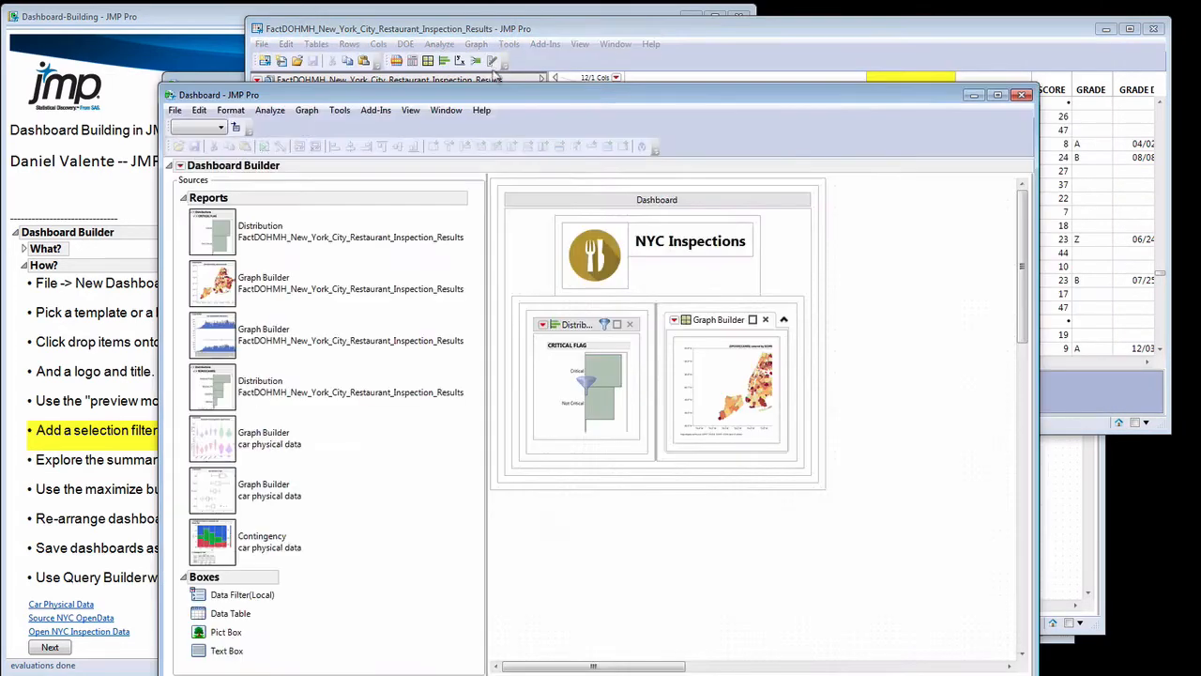
{"action": "left_click_drag", "start_coordinate": [552, 103], "coordinate": [532, 61]}
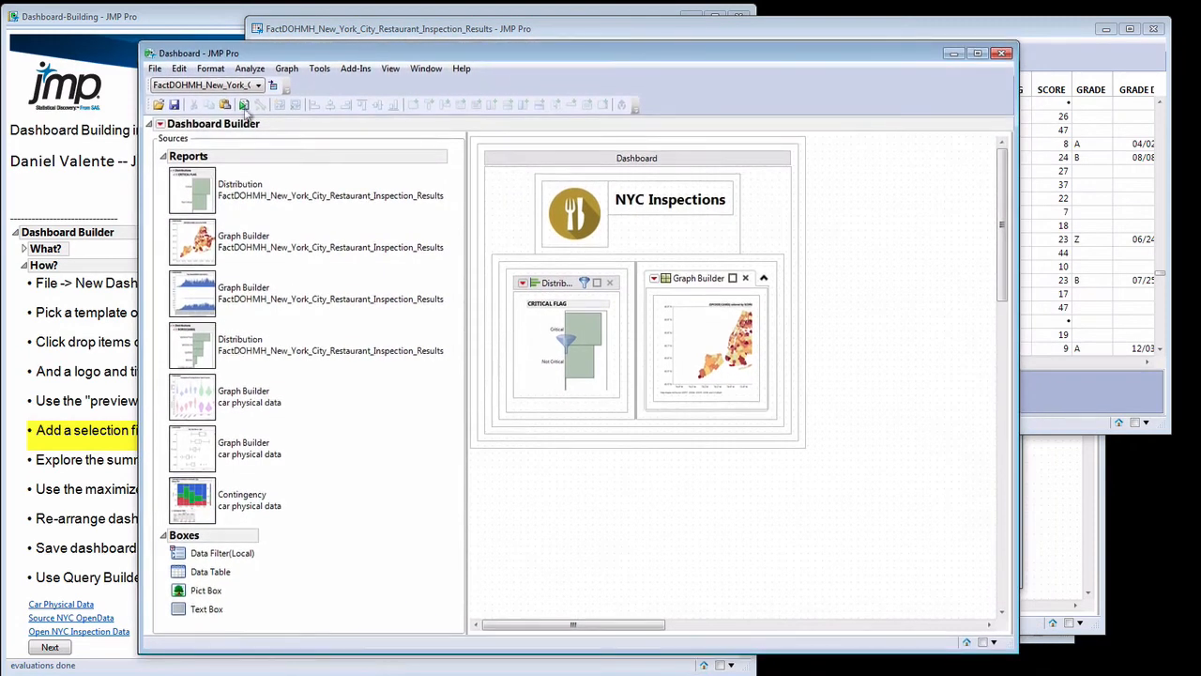
{"action": "left_click", "coordinate": [161, 125]}
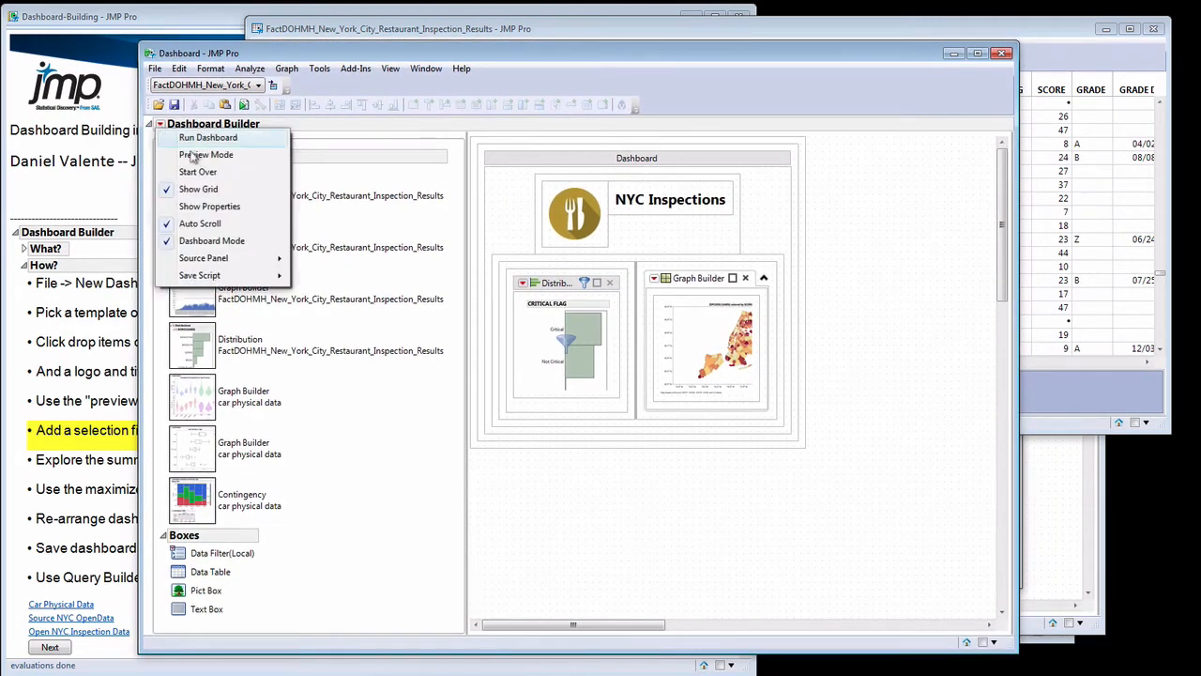
{"action": "left_click", "coordinate": [208, 171]}
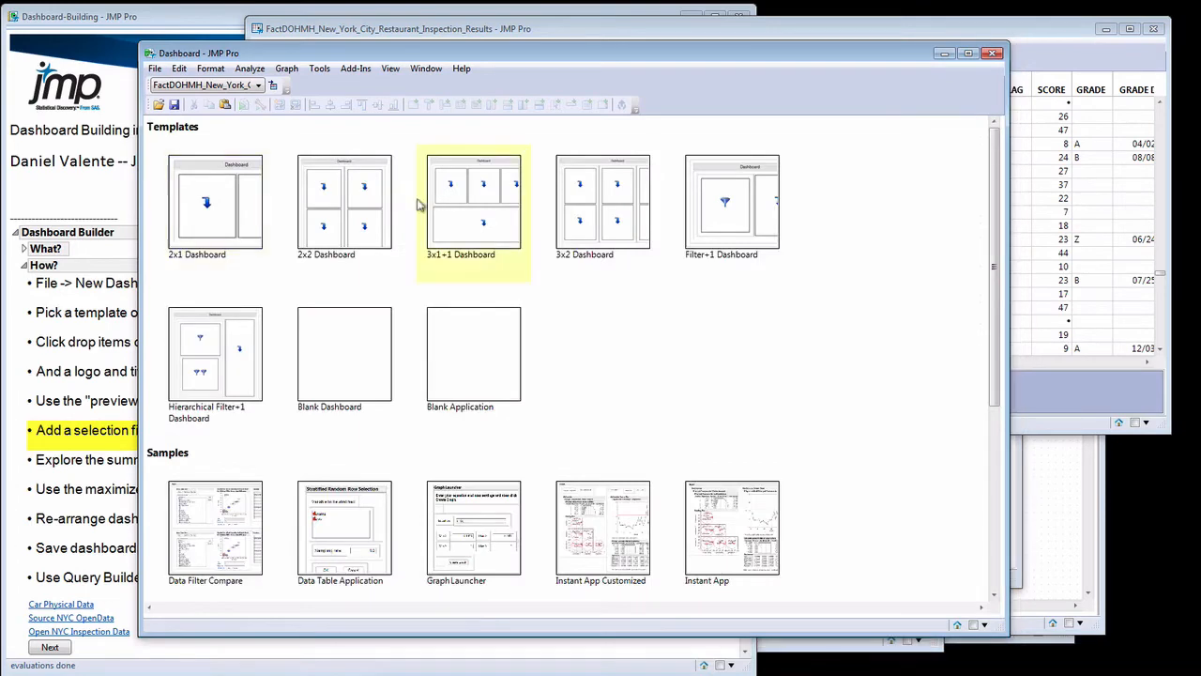
{"action": "left_click", "coordinate": [353, 211]}
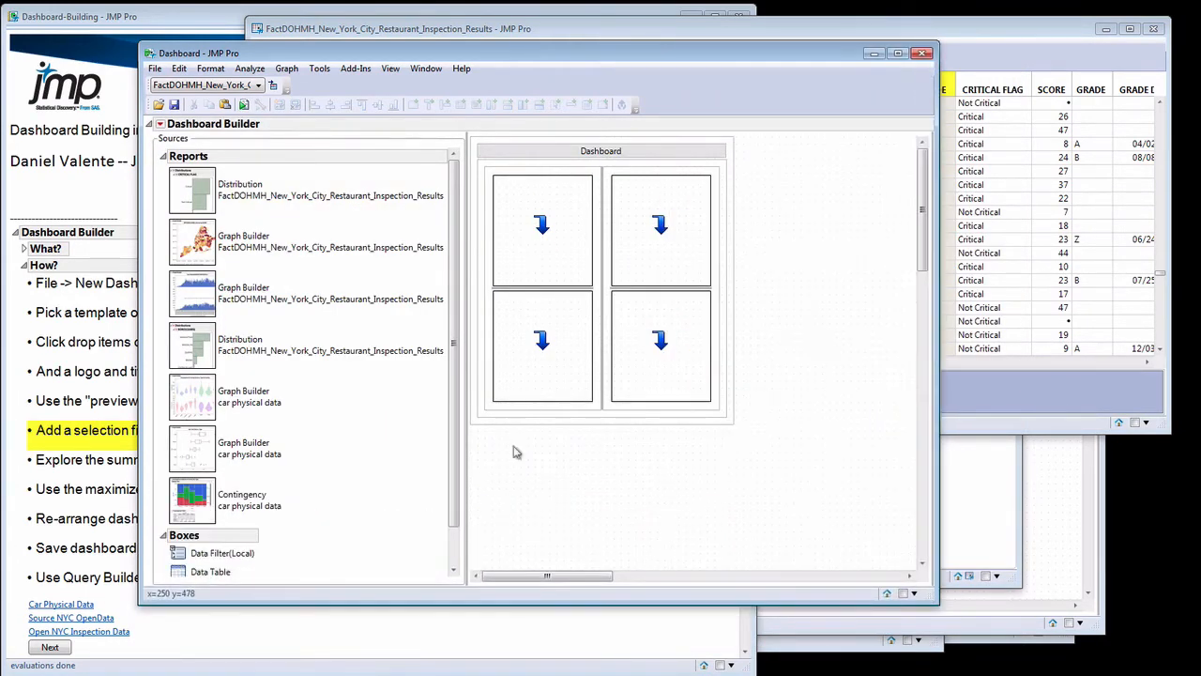
- Fill the 2x2 layout with the CRITICAL FLAG and BORO distributions in one column and the ZIPCODE map and weekly graph in the other
{"action": "left_click_drag", "start_coordinate": [222, 242], "coordinate": [657, 250]}
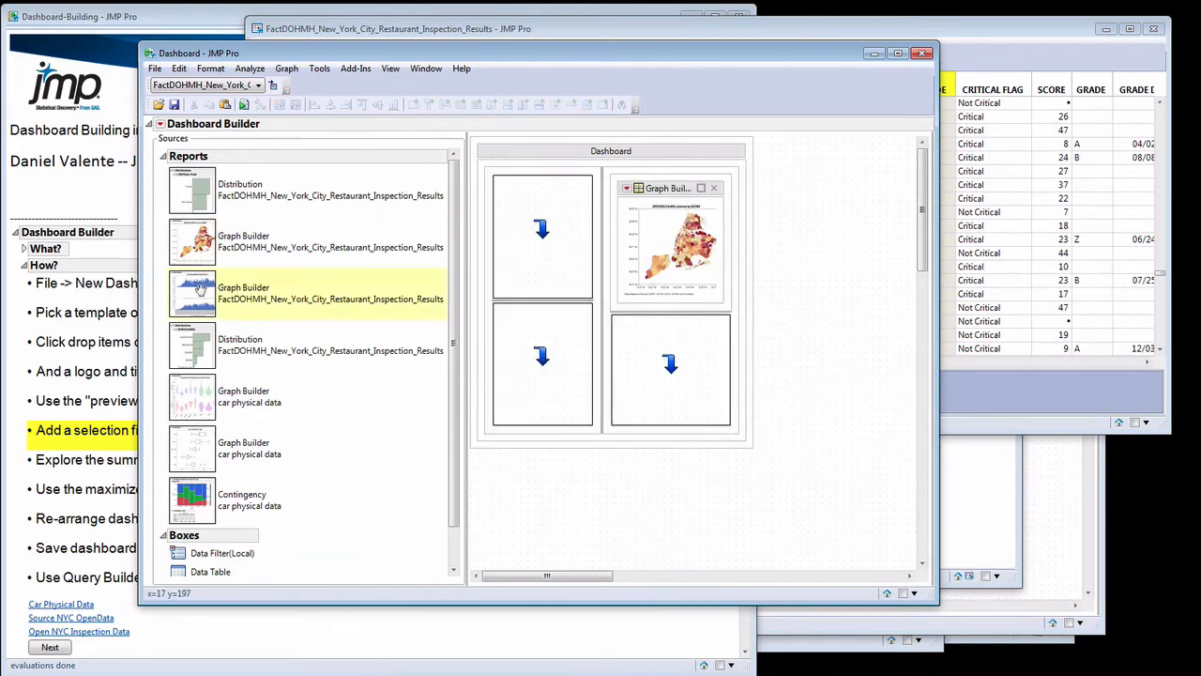
{"action": "left_click_drag", "start_coordinate": [199, 291], "coordinate": [677, 363]}
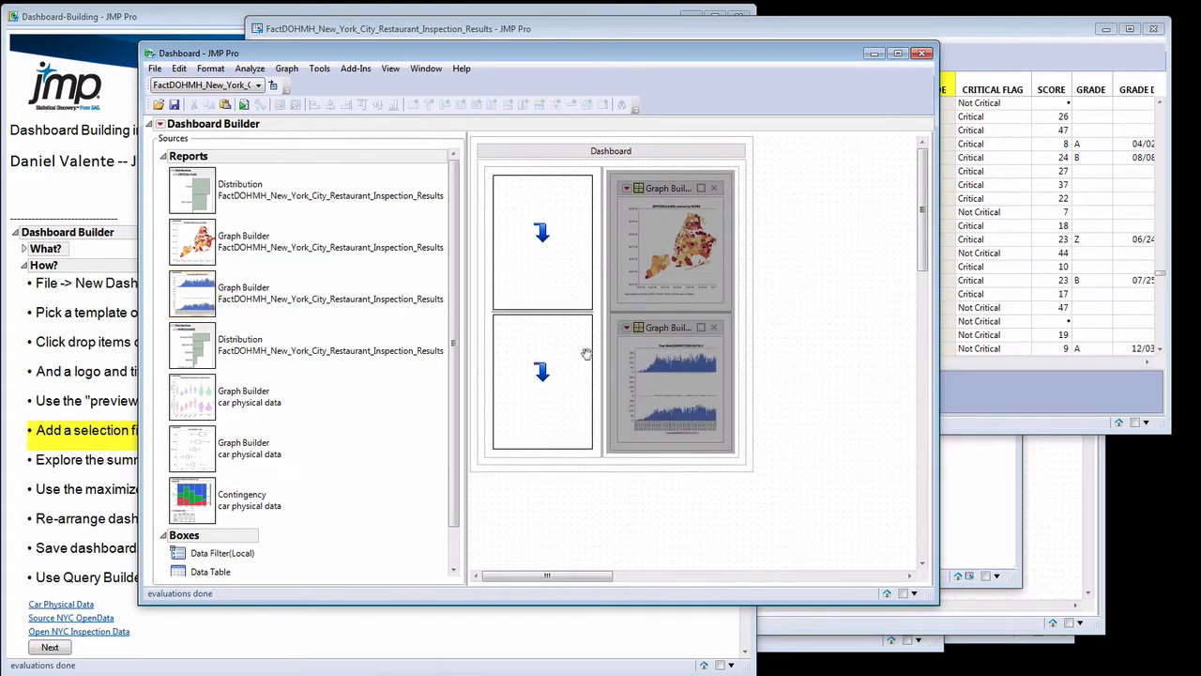
{"action": "left_click", "coordinate": [200, 200]}
{"action": "left_click_drag", "start_coordinate": [195, 199], "coordinate": [510, 254]}
{"action": "left_click", "coordinate": [192, 344]}
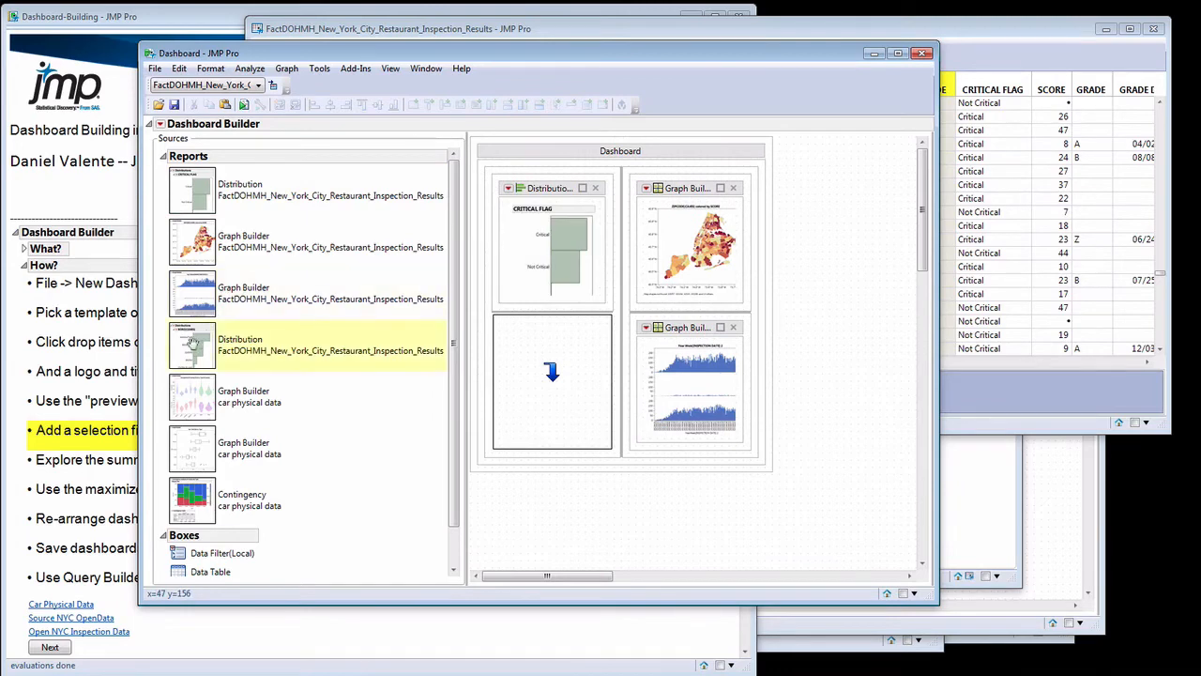
{"action": "left_click_drag", "start_coordinate": [268, 355], "coordinate": [541, 390]}
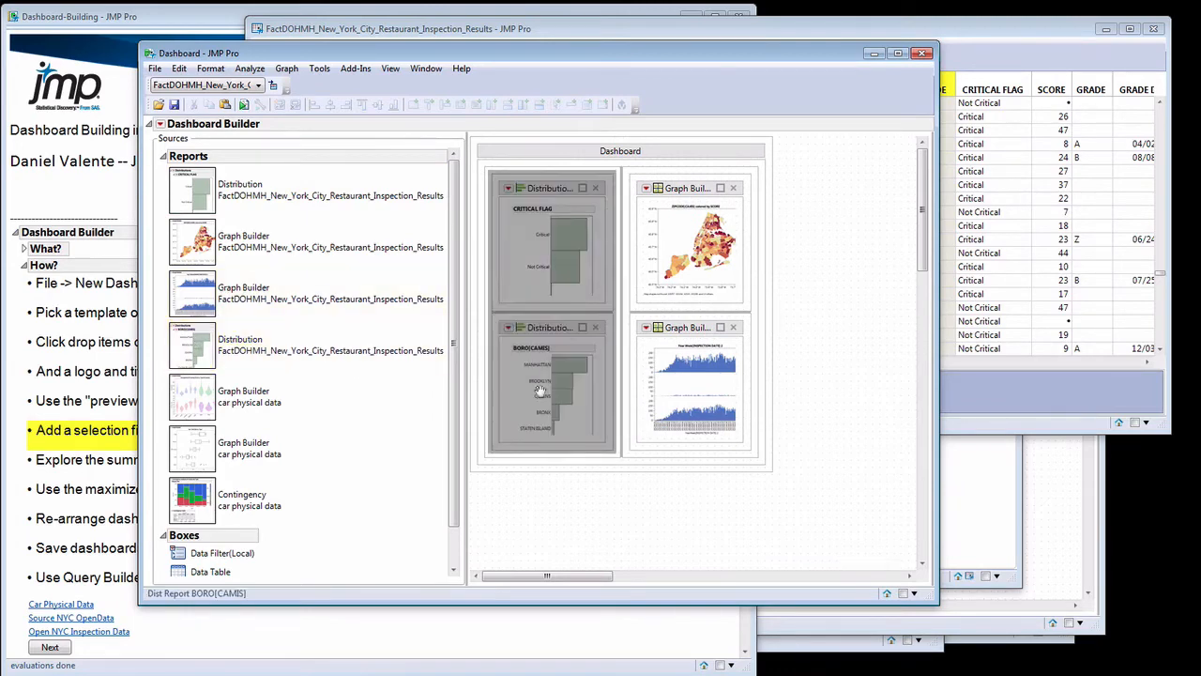
- Run the 2x2 dashboard and move its window toward the middle of the screen
{"action": "left_click", "coordinate": [160, 124]}
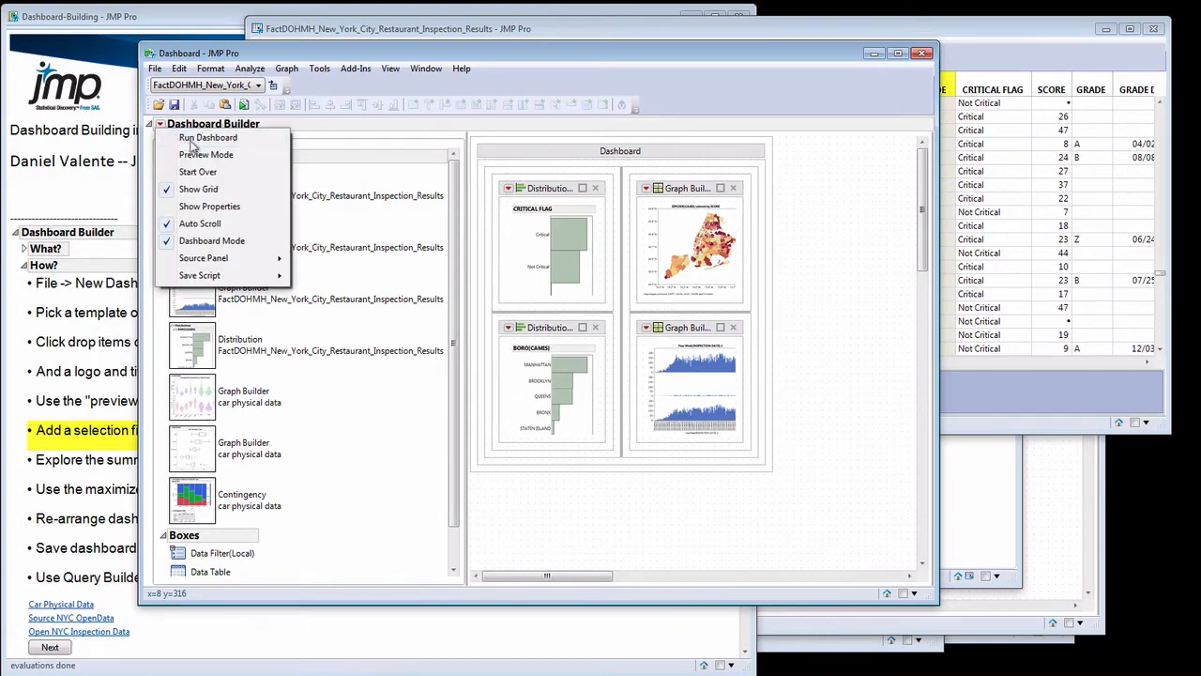
{"action": "left_click", "coordinate": [197, 137]}
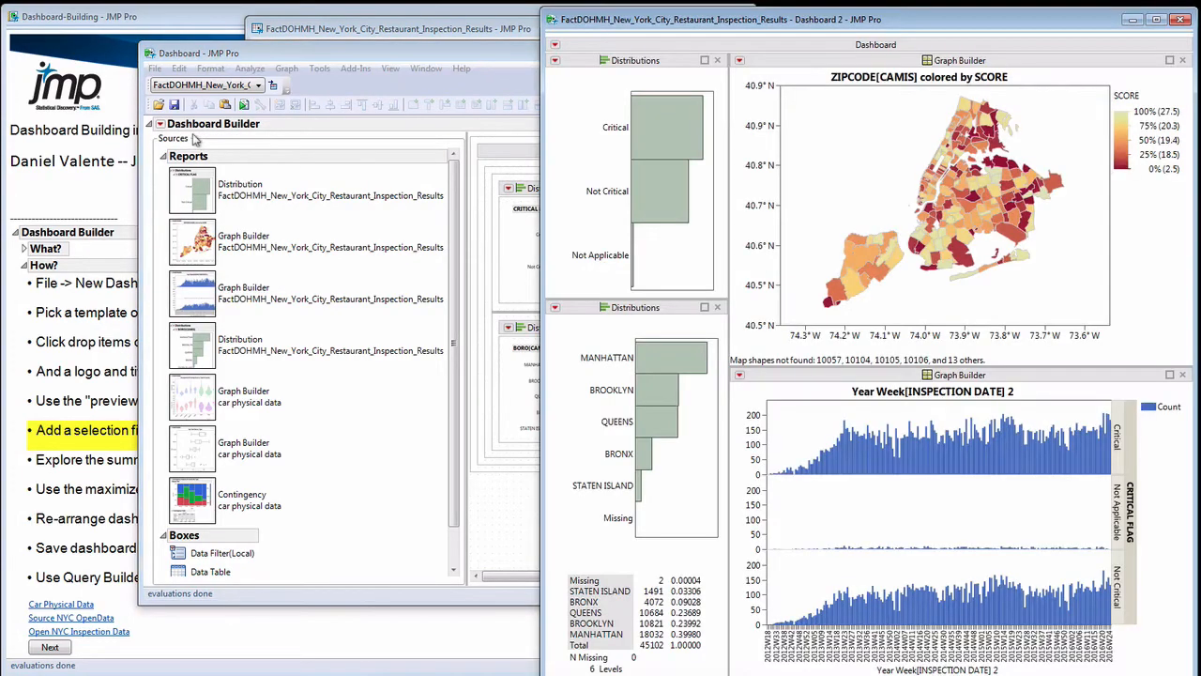
{"action": "left_click_drag", "start_coordinate": [820, 21], "coordinate": [508, 22]}
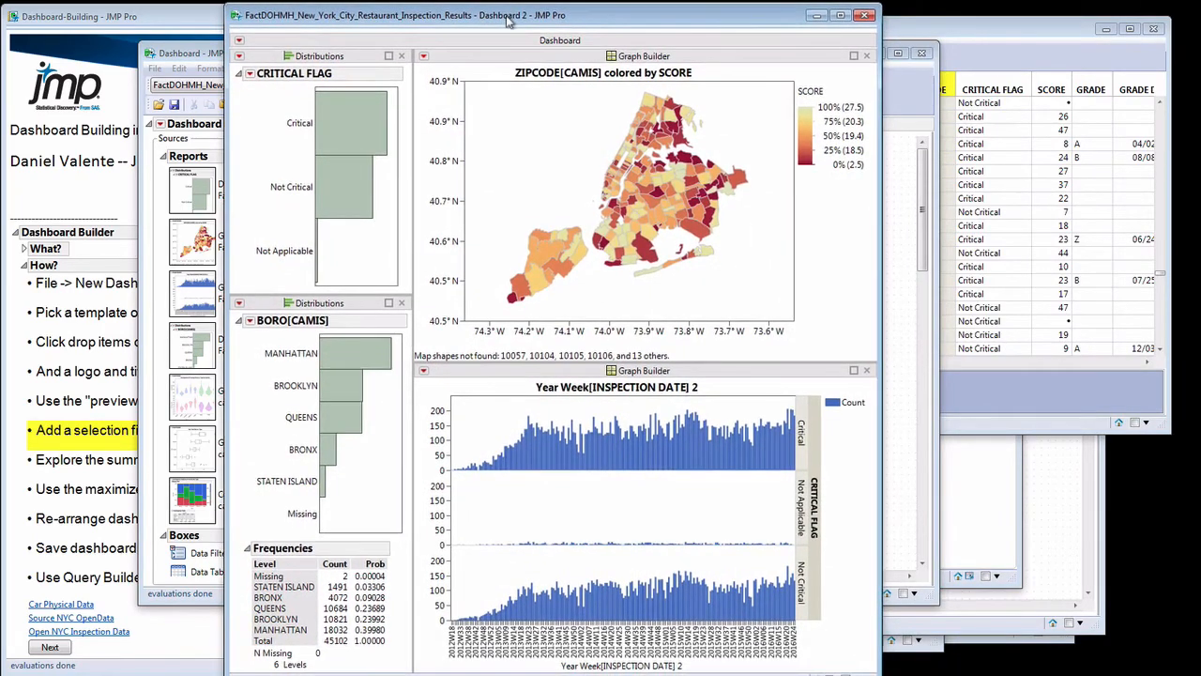
- Widen the 2x2 dashboard window and save it as Interactive HTML with Data named Dashboard in the Desktop (Mac) folder
{"action": "left_click_drag", "start_coordinate": [881, 671], "coordinate": [936, 664]}
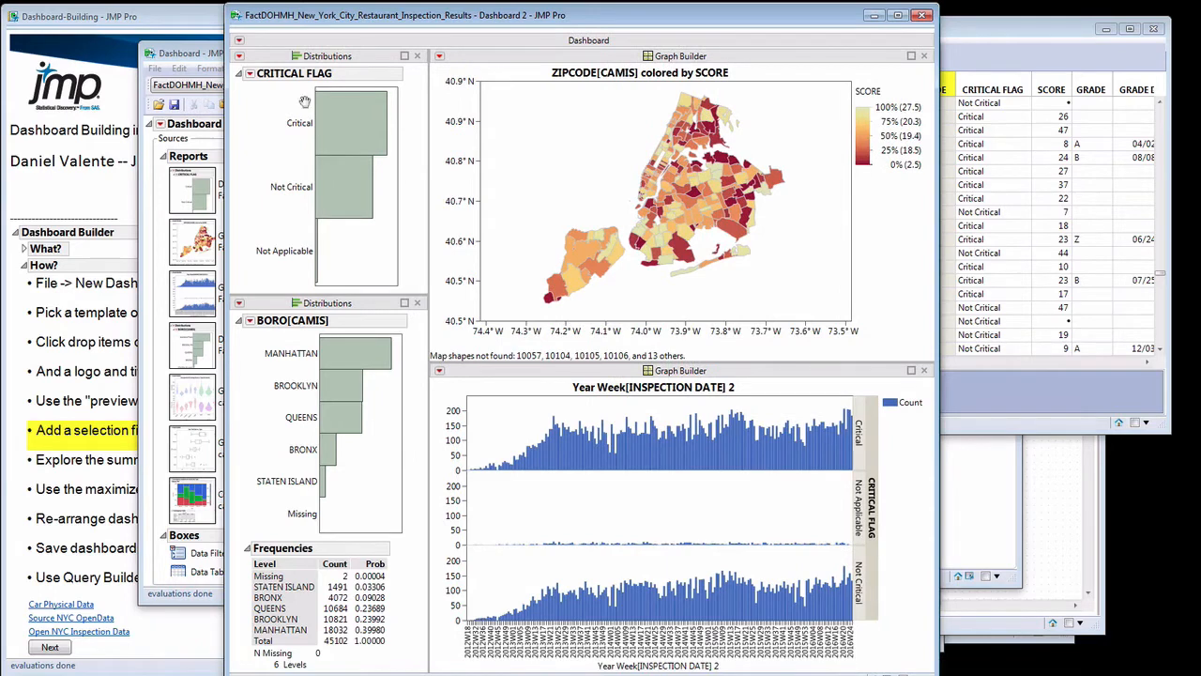
{"action": "left_click", "coordinate": [242, 31]}
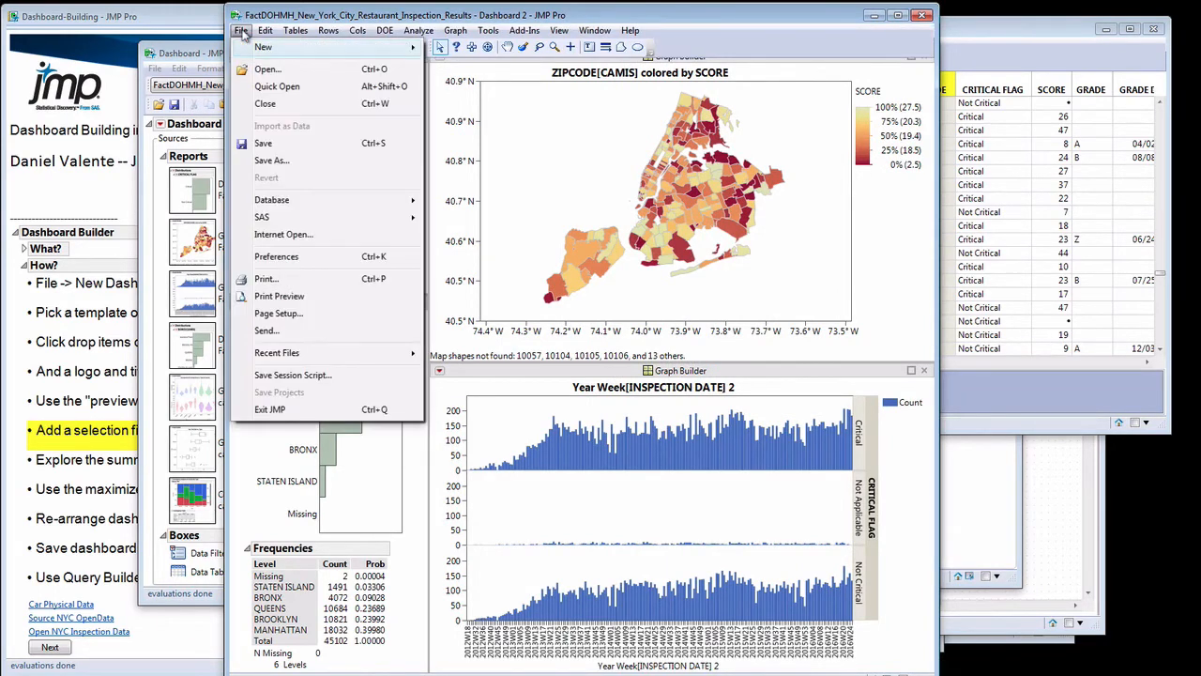
{"action": "left_click", "coordinate": [291, 165]}
{"action": "left_click", "coordinate": [495, 496]}
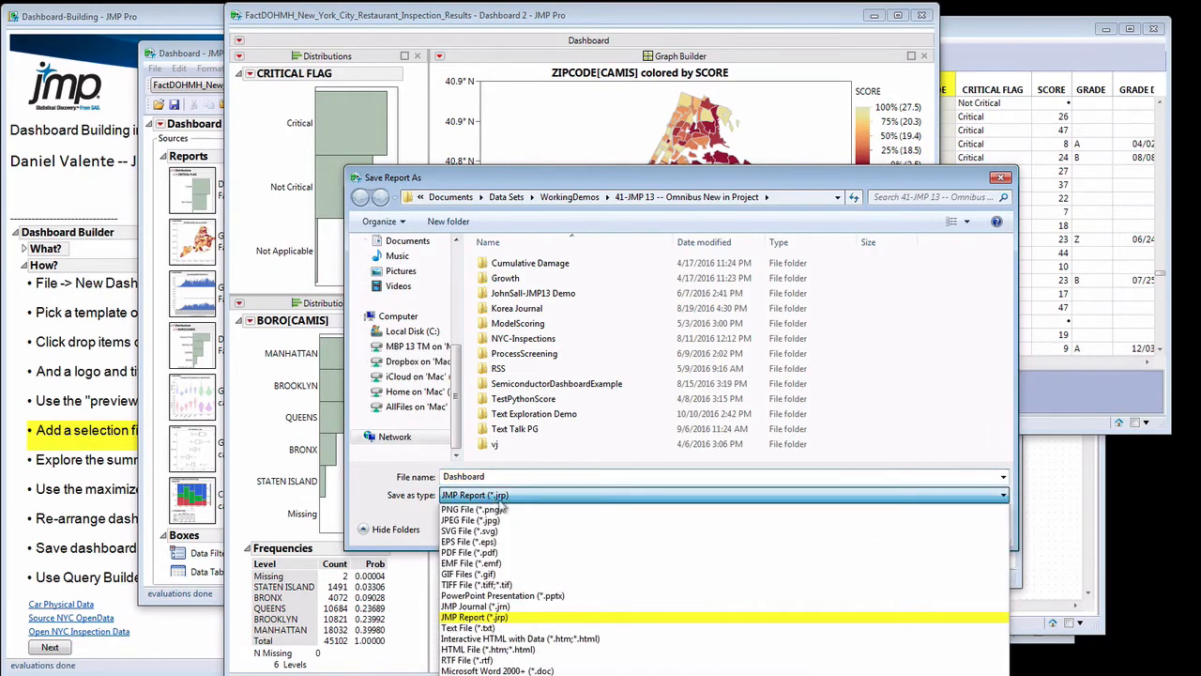
{"action": "left_click", "coordinate": [567, 638]}
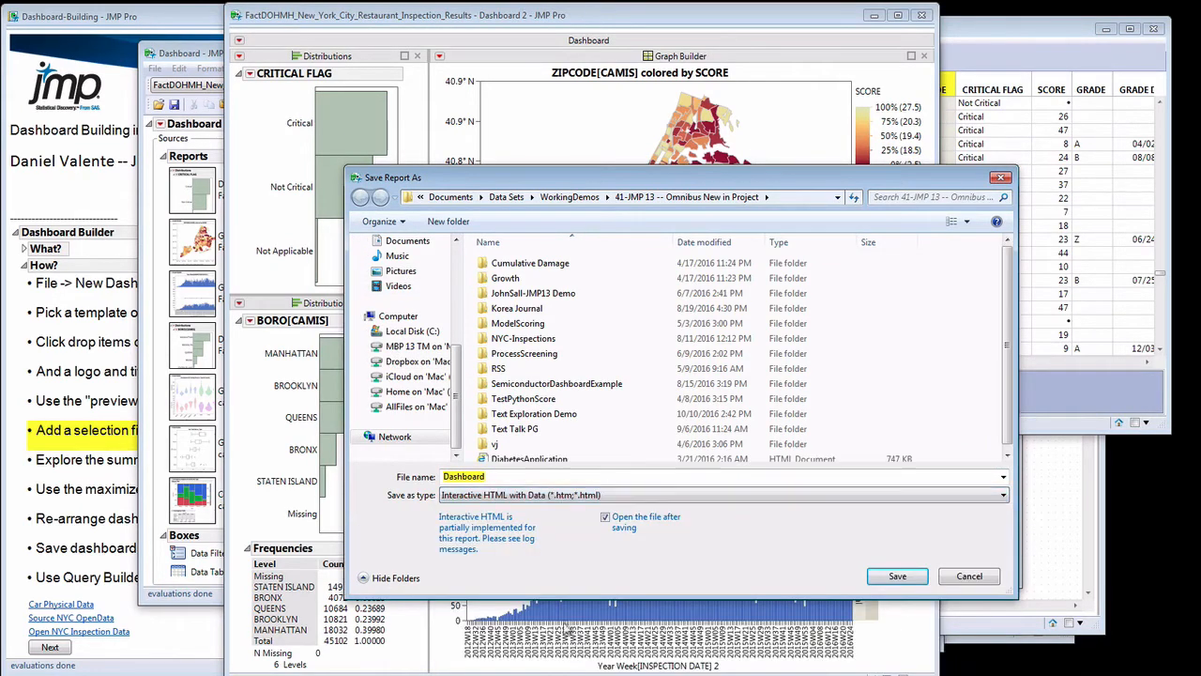
{"action": "scroll", "coordinate": [447, 291], "scroll_direction": "up", "scroll_amount": 5}
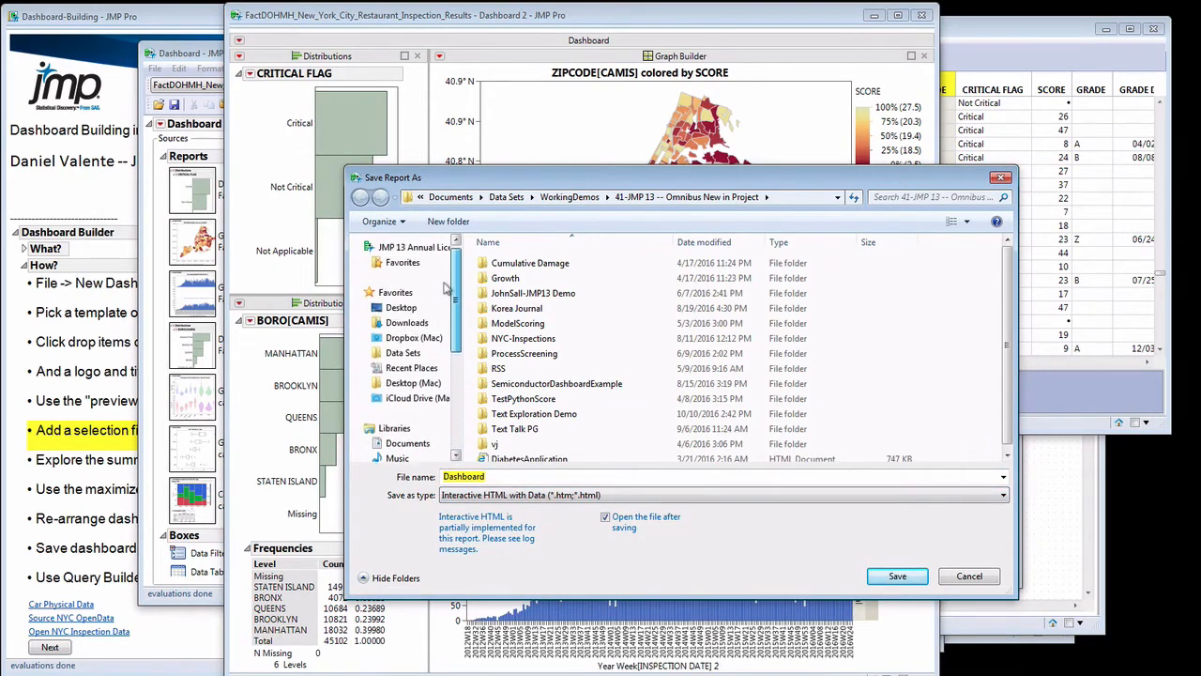
{"action": "left_click", "coordinate": [415, 387]}
{"action": "left_click", "coordinate": [899, 575]}
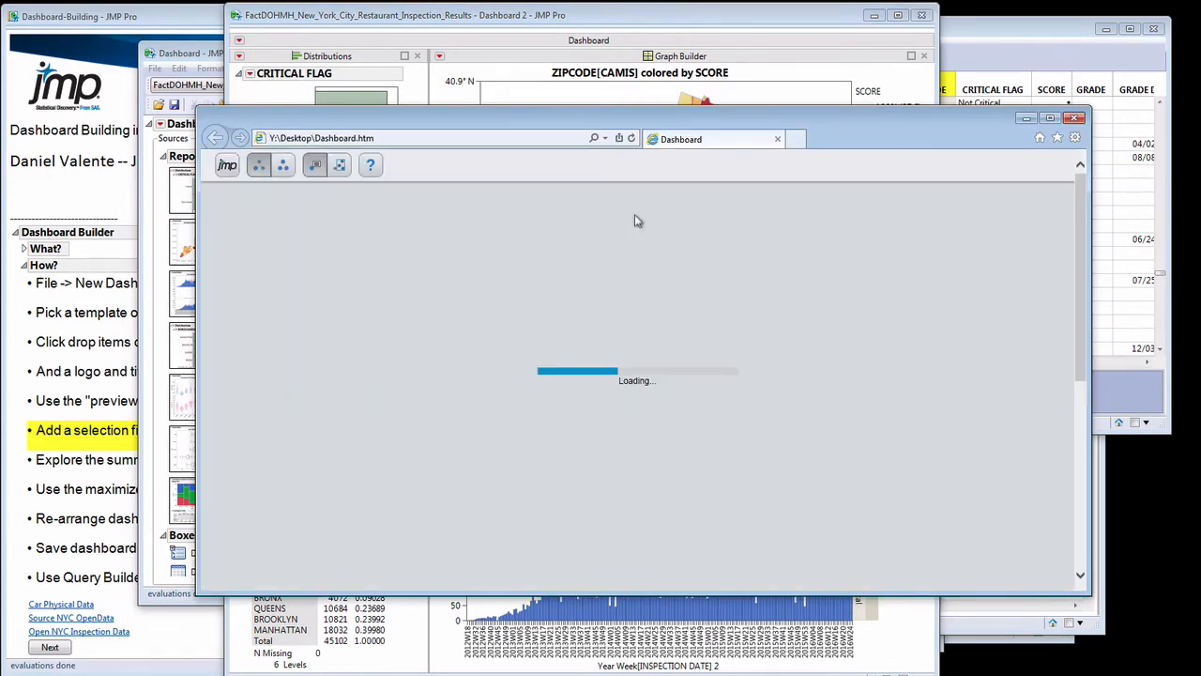
- Move the exported dashboard's browser window up and enlarge it downward
{"action": "left_click_drag", "start_coordinate": [573, 127], "coordinate": [524, 45]}
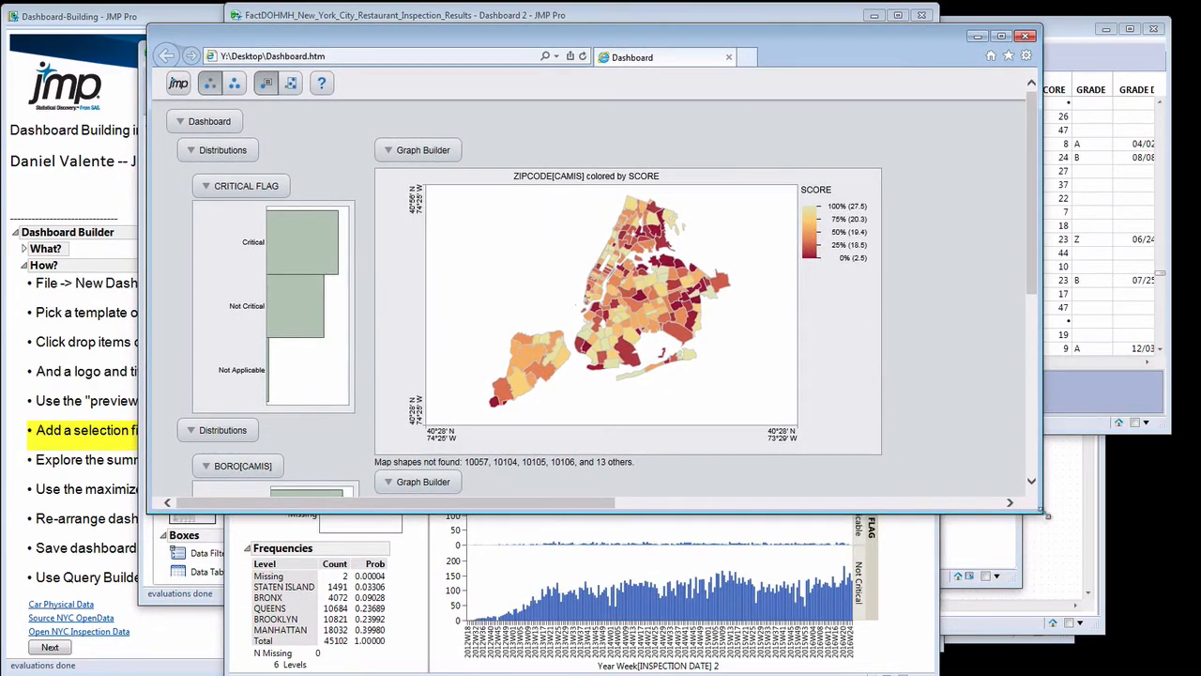
{"action": "left_click_drag", "start_coordinate": [1039, 511], "coordinate": [1053, 654]}
{"action": "left_click_drag", "start_coordinate": [1042, 354], "coordinate": [1005, 325]}
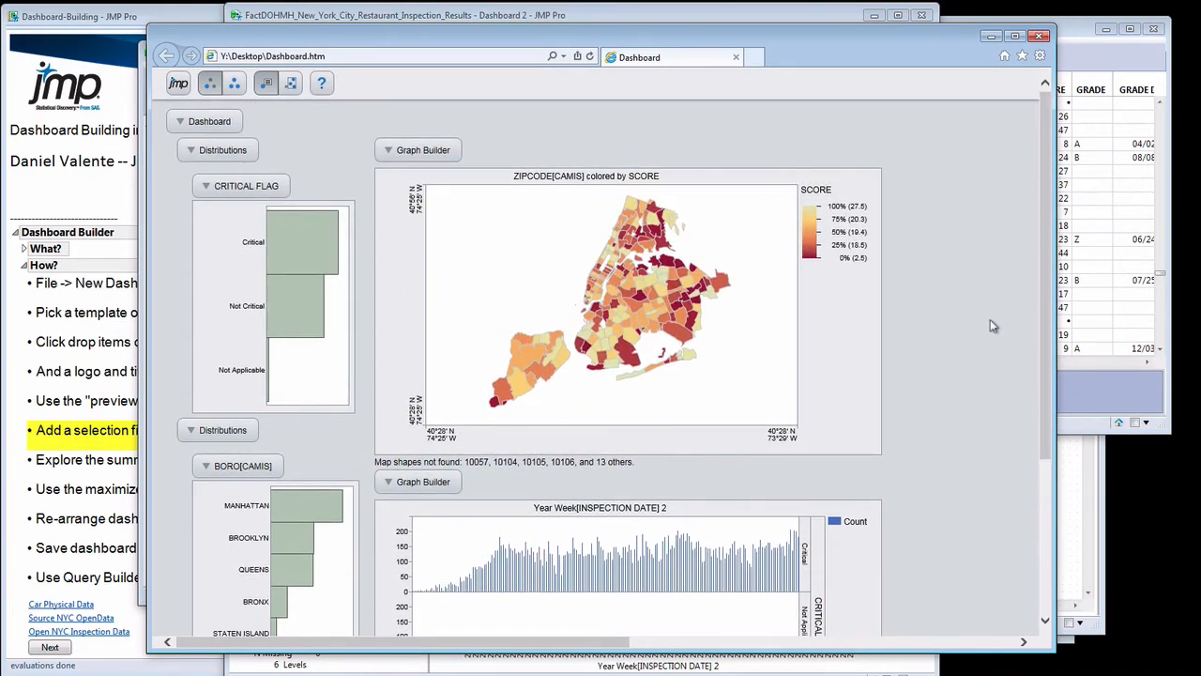
- Explore the linked graphs of the HTML dashboard by selecting the Critical bar and the MANHATTAN bar and viewing the weekly graph
{"action": "left_click", "coordinate": [310, 248]}
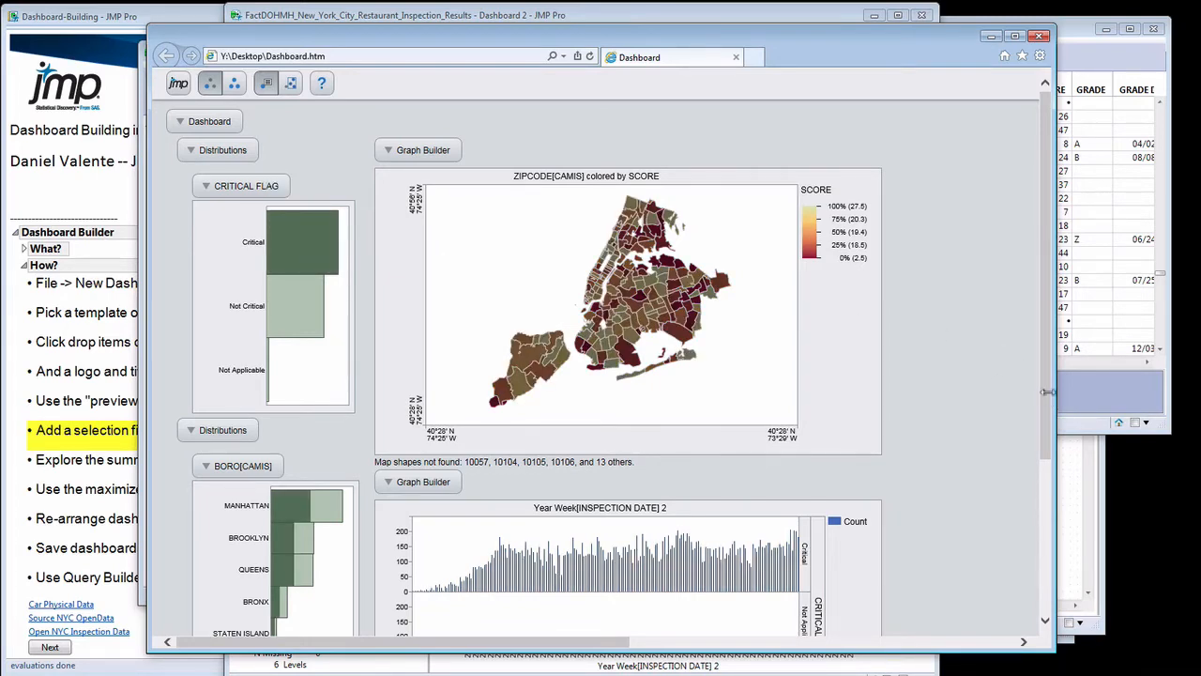
{"action": "mouse_move", "coordinate": [1046, 392]}
{"action": "left_mouse_down"}
{"action": "mouse_move", "coordinate": [1046, 545]}
{"action": "mouse_move", "coordinate": [1047, 398]}
{"action": "left_mouse_up"}
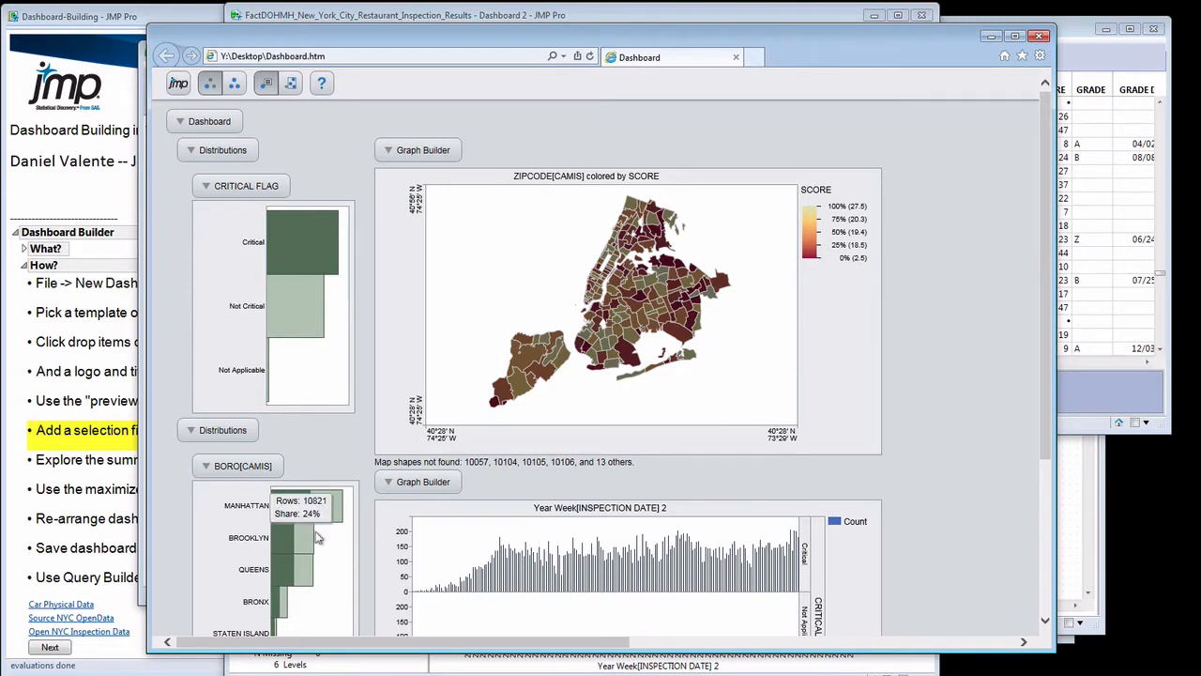
{"action": "mouse_move", "coordinate": [332, 522]}
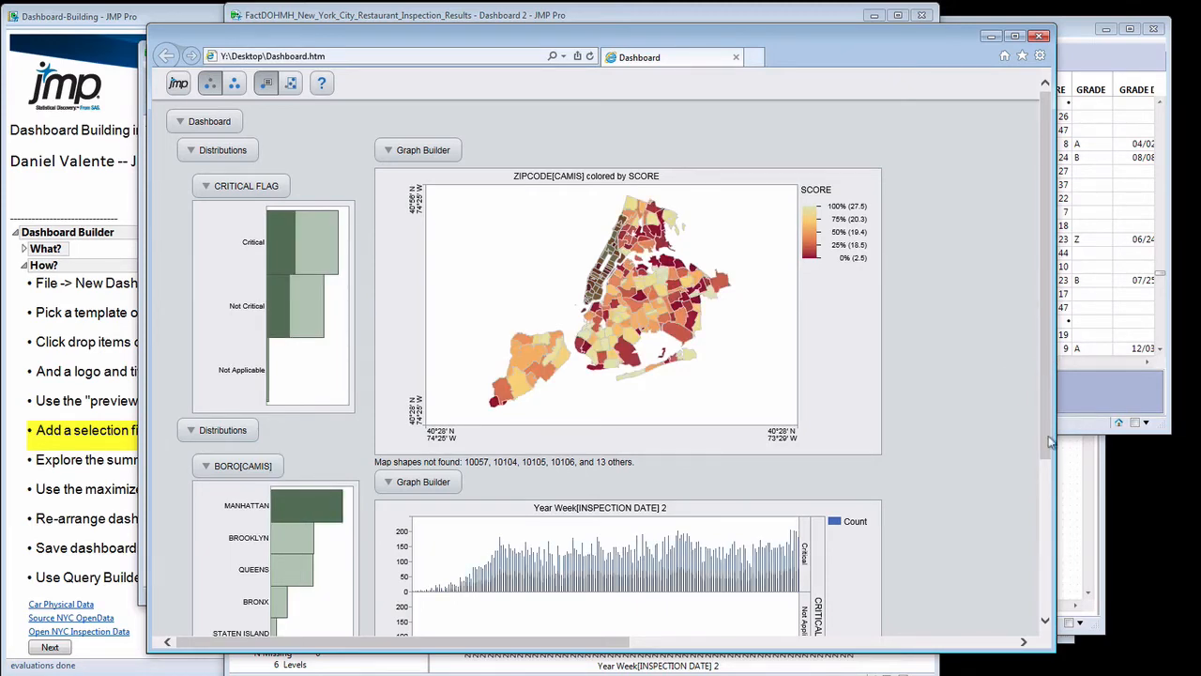
{"action": "left_click_drag", "start_coordinate": [1047, 448], "coordinate": [1047, 617]}
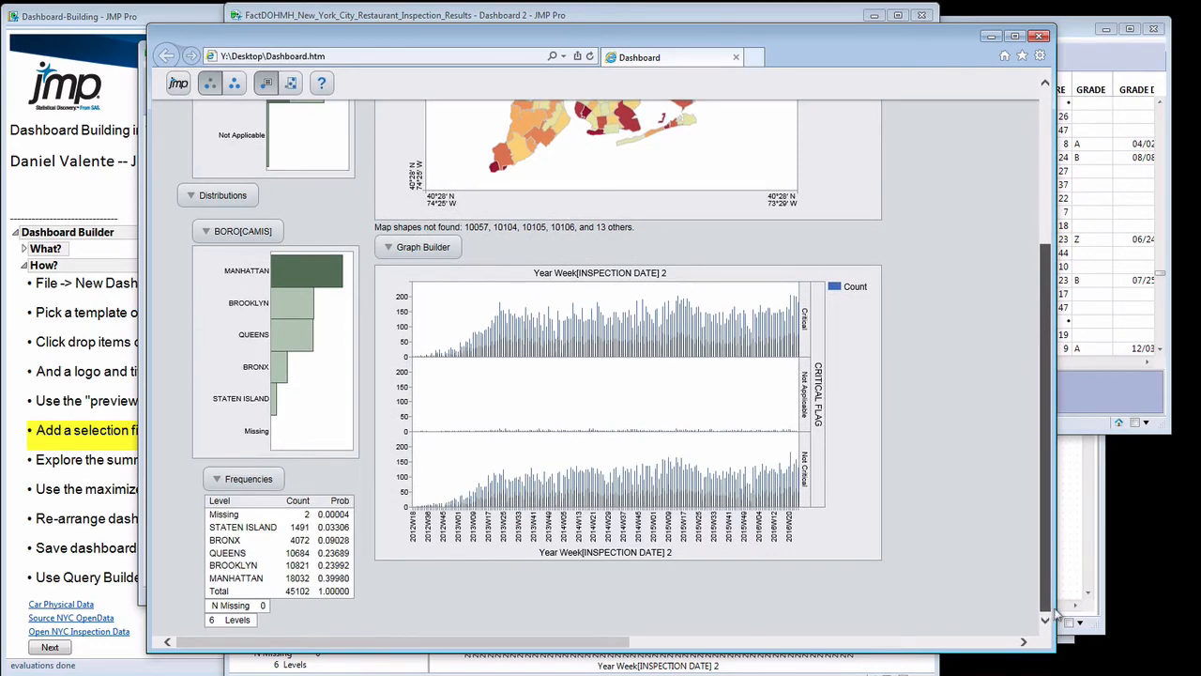
{"action": "left_click_drag", "start_coordinate": [1054, 615], "coordinate": [1013, 372]}
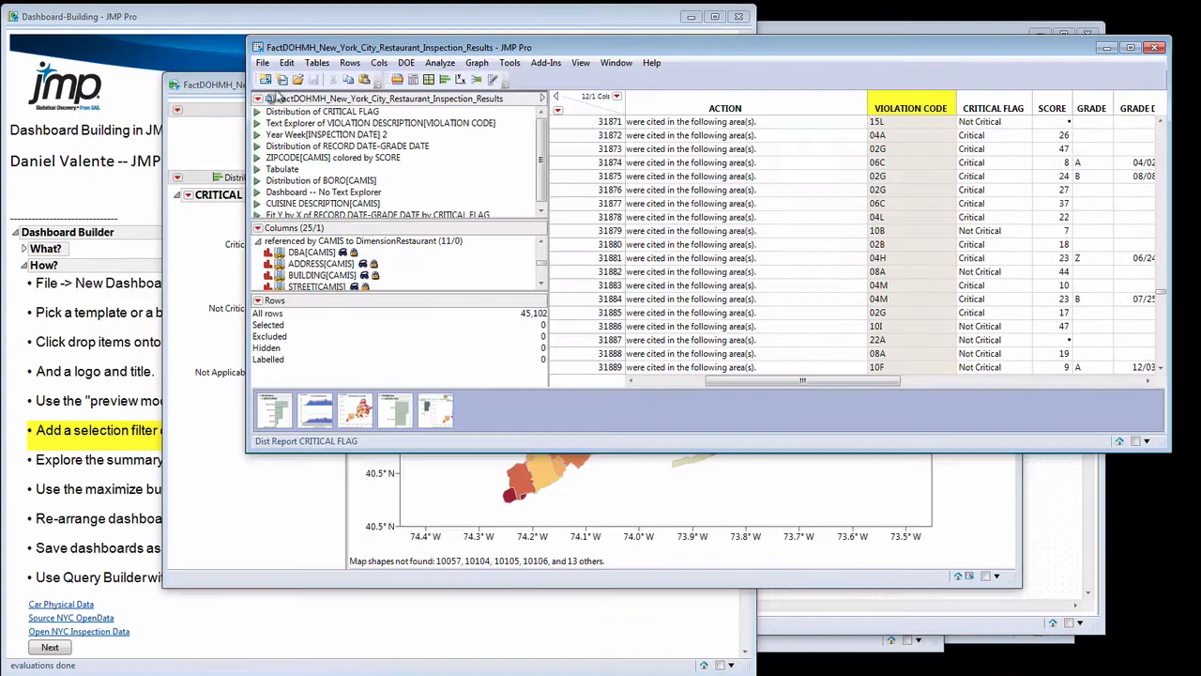
- Close the running NYC Inspections dashboard and its untitled builder document without saving changes
{"action": "left_click", "coordinate": [215, 88]}
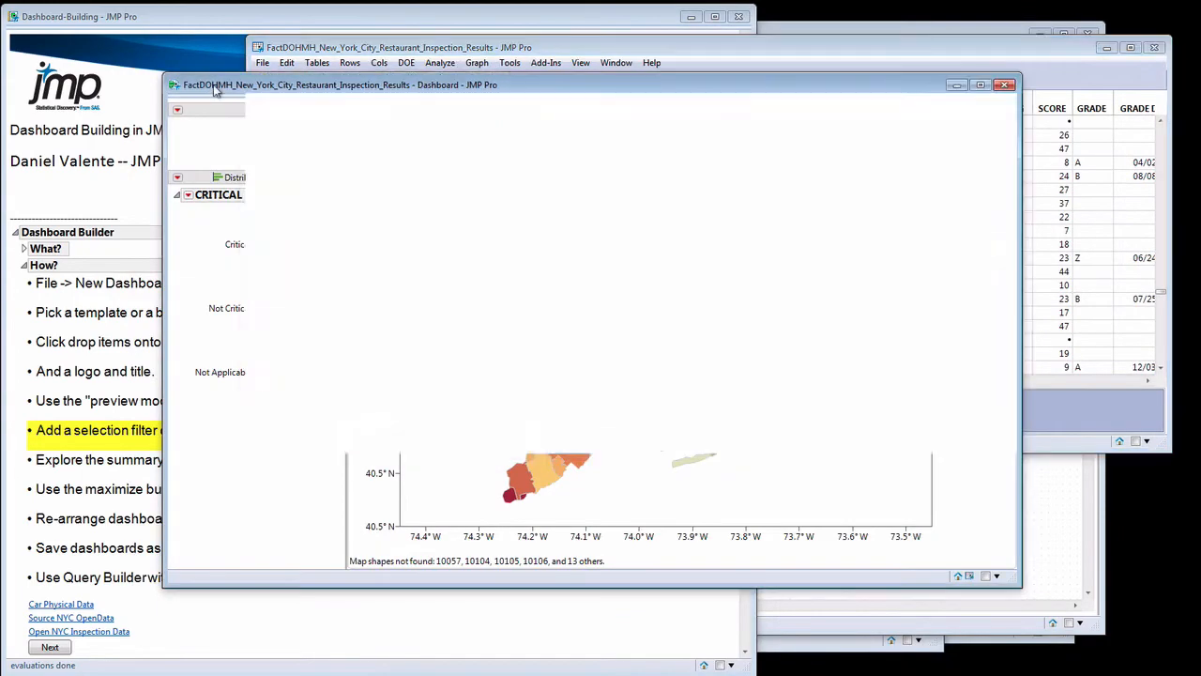
{"action": "left_click", "coordinate": [1004, 87]}
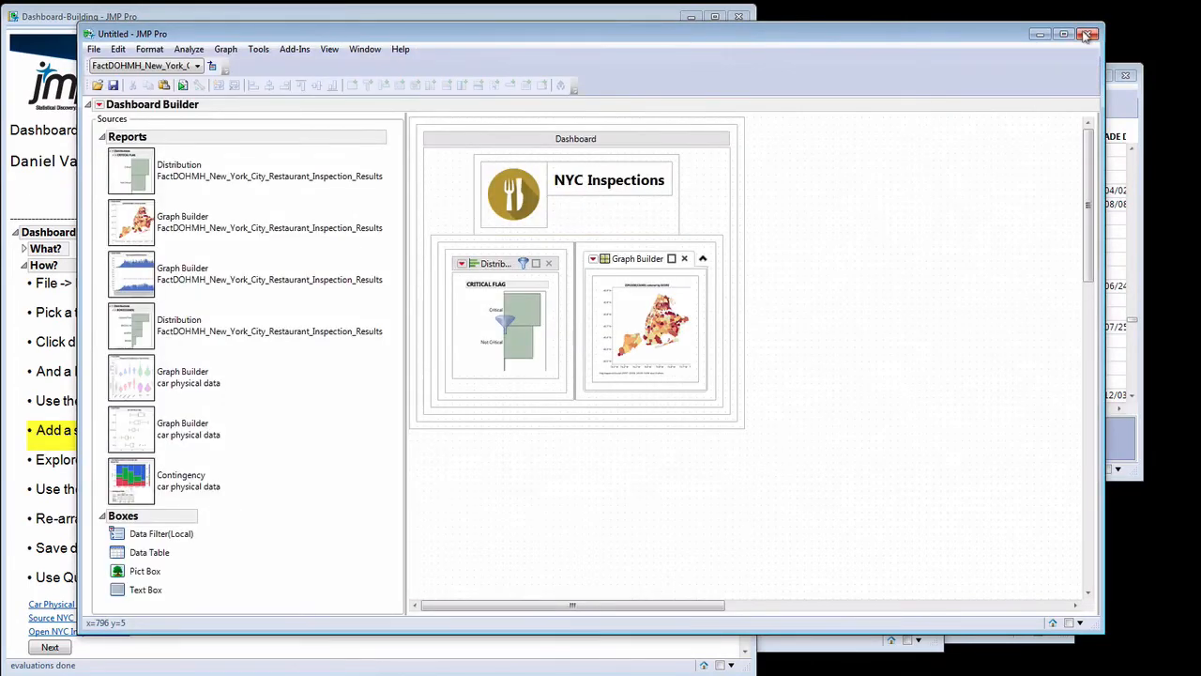
{"action": "left_click", "coordinate": [1088, 34]}
{"action": "left_click", "coordinate": [601, 368]}
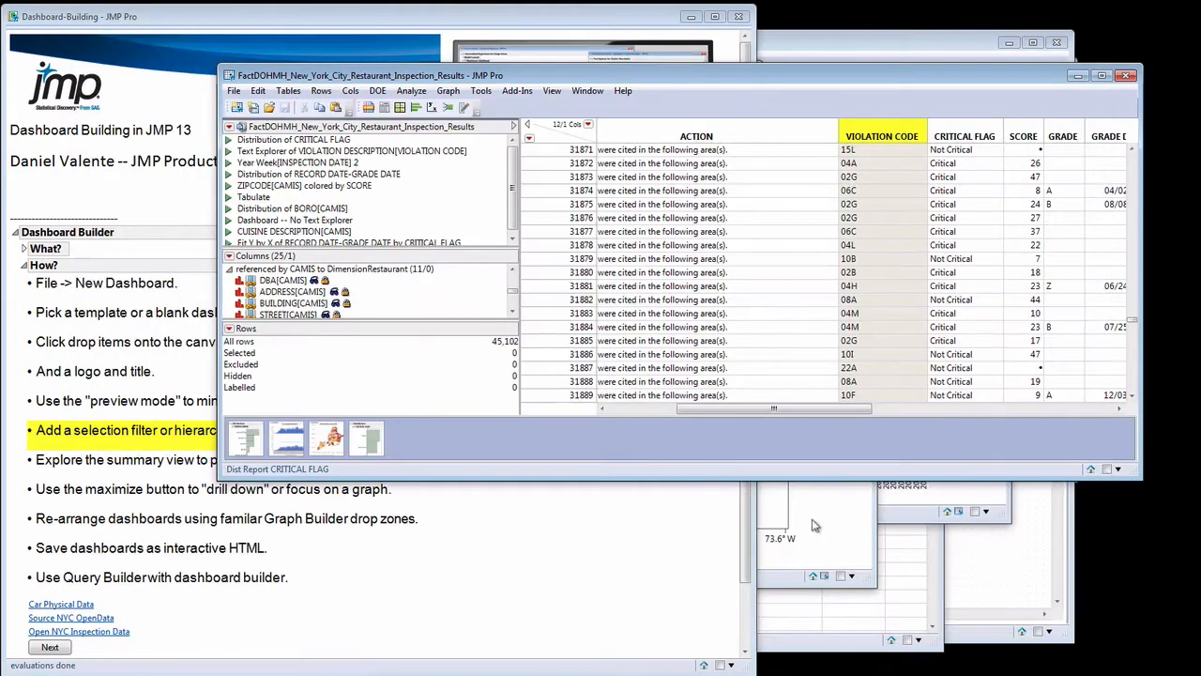
- Close the ZIPCODE map and weekly inspection graph report windows of the restaurant inspection data
{"action": "left_click", "coordinate": [842, 529]}
{"action": "left_click", "coordinate": [859, 204]}
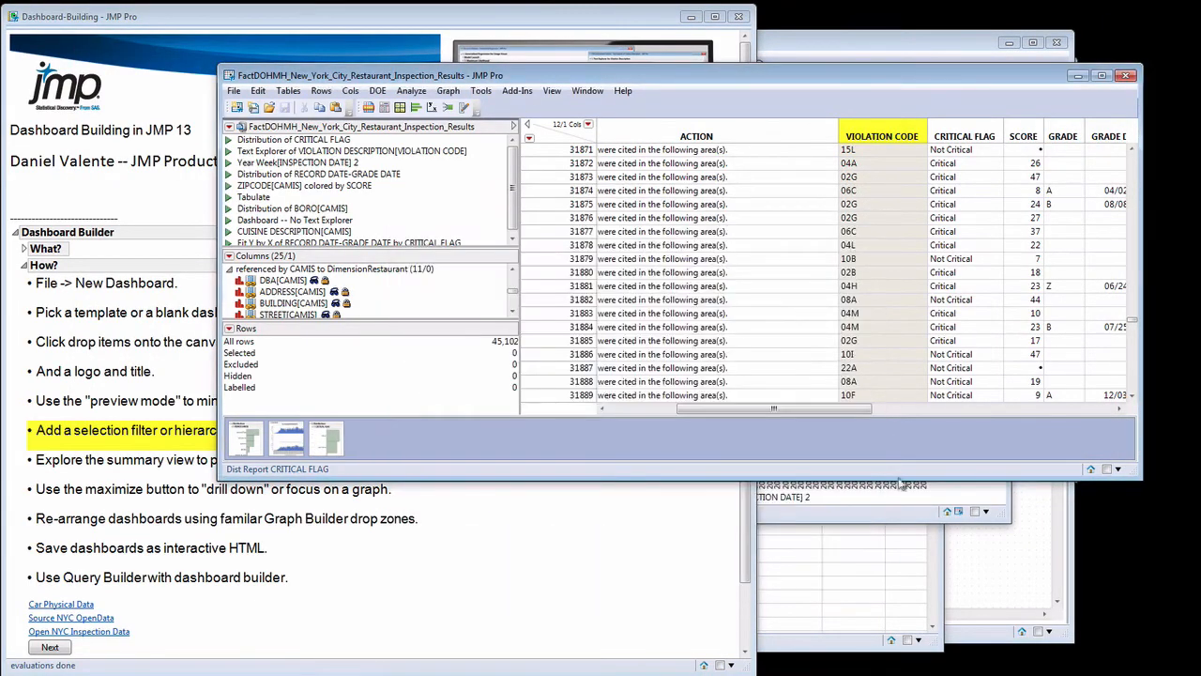
{"action": "left_click", "coordinate": [910, 496]}
{"action": "left_click", "coordinate": [993, 140]}
- Move the DimensionViolations and inspection results tables aside and close the Car Dashboard builder document without saving changes
{"action": "left_click", "coordinate": [863, 513]}
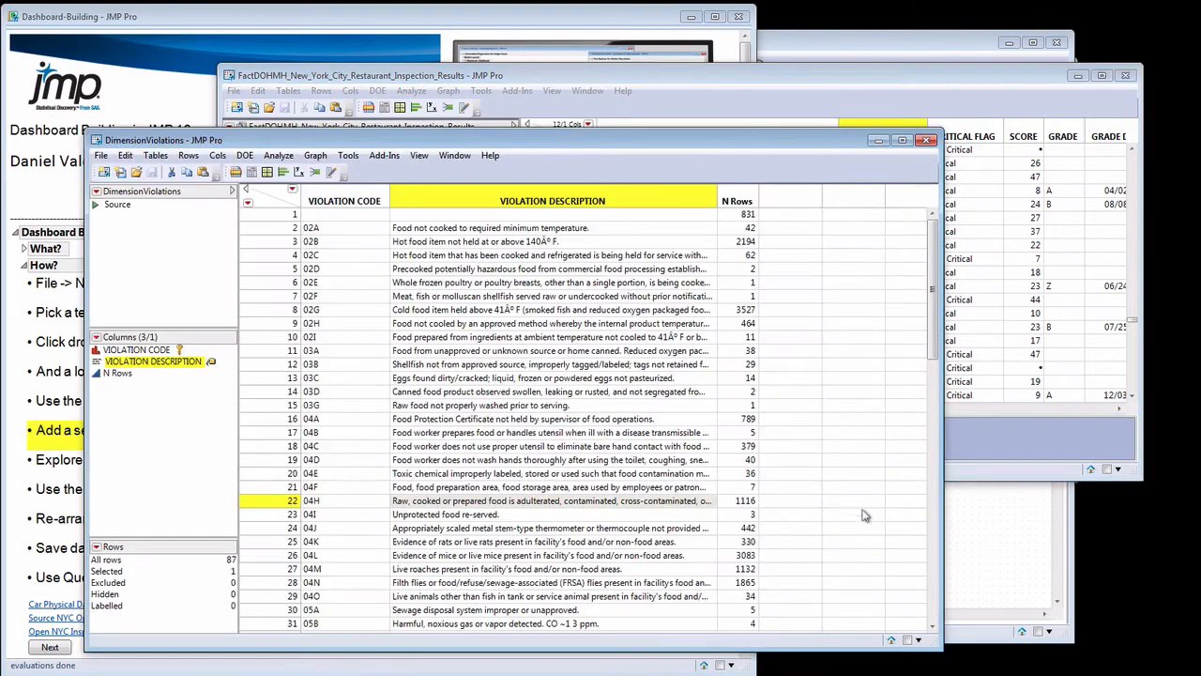
{"action": "left_click_drag", "start_coordinate": [770, 139], "coordinate": [803, 136]}
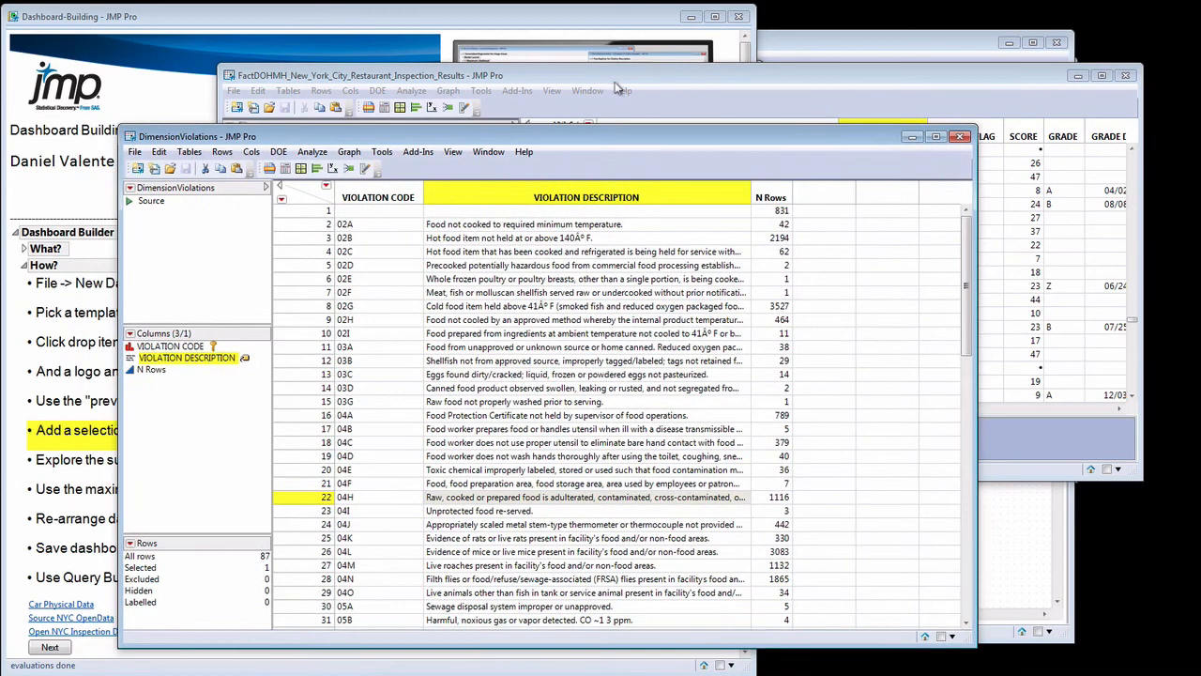
{"action": "left_click_drag", "start_coordinate": [642, 75], "coordinate": [636, 199]}
{"action": "left_click", "coordinate": [793, 81]}
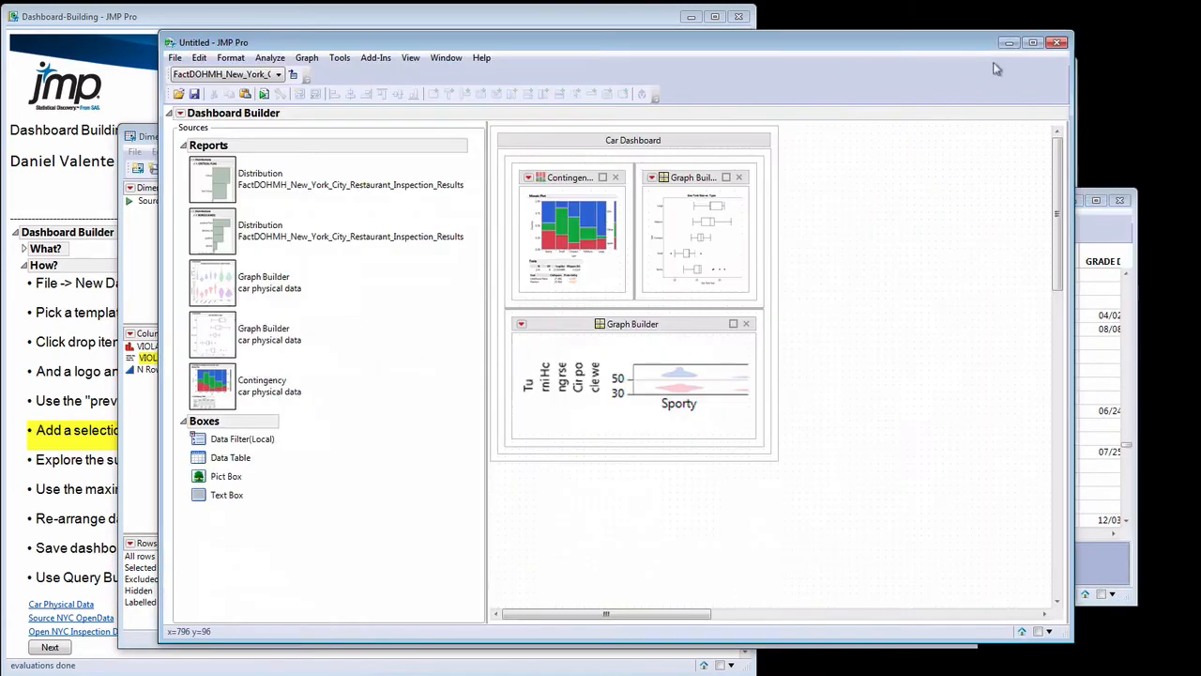
{"action": "left_click", "coordinate": [1056, 43]}
{"action": "left_click", "coordinate": [602, 367]}
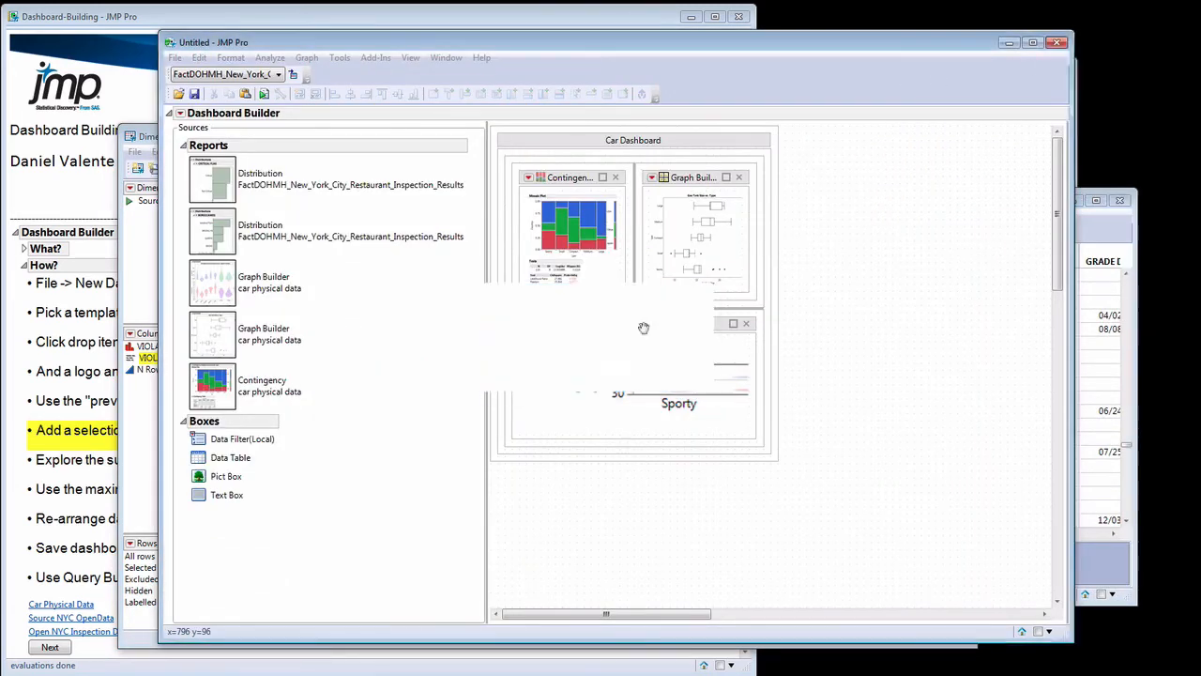
- Close the Horsepower & Turning Circle graph and the car physical data table together with all its remaining windows
{"action": "left_click", "coordinate": [868, 95]}
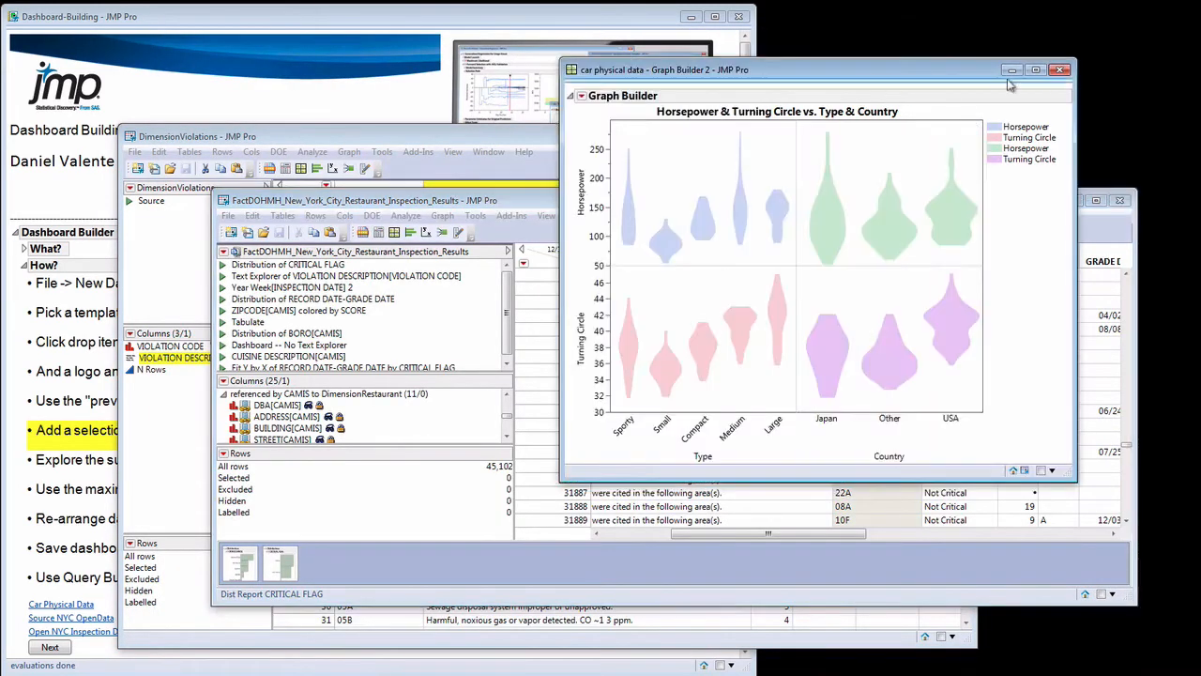
{"action": "left_click", "coordinate": [1059, 70]}
{"action": "left_click", "coordinate": [996, 169]}
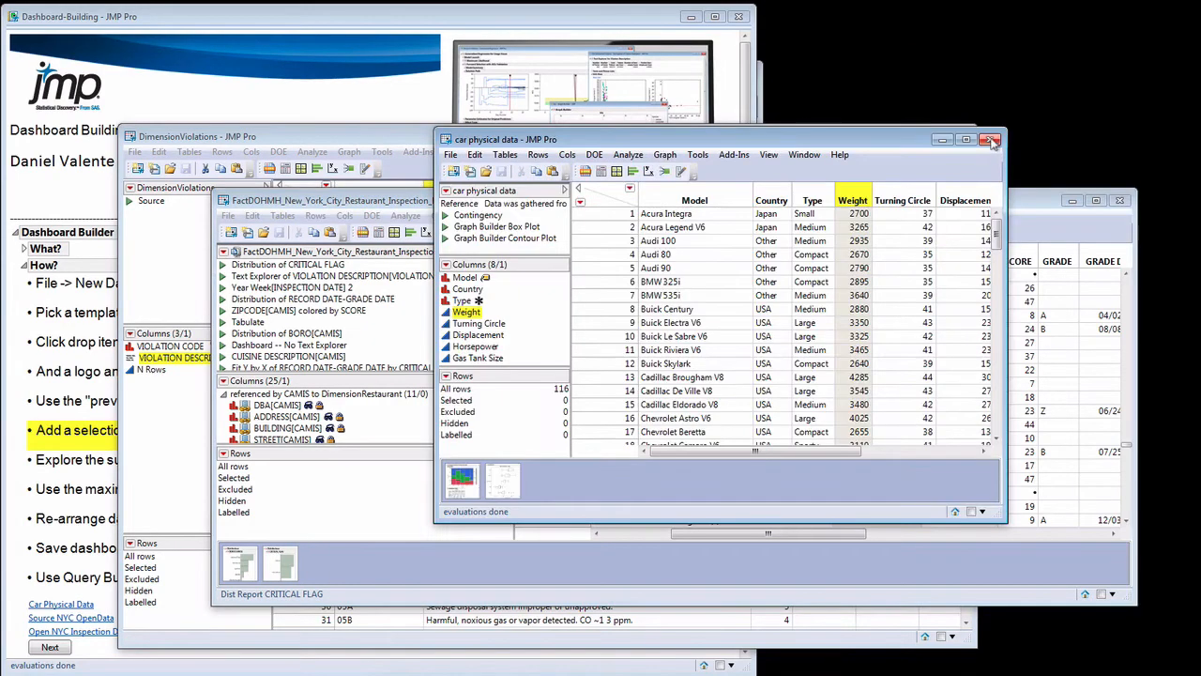
{"action": "left_click", "coordinate": [989, 141]}
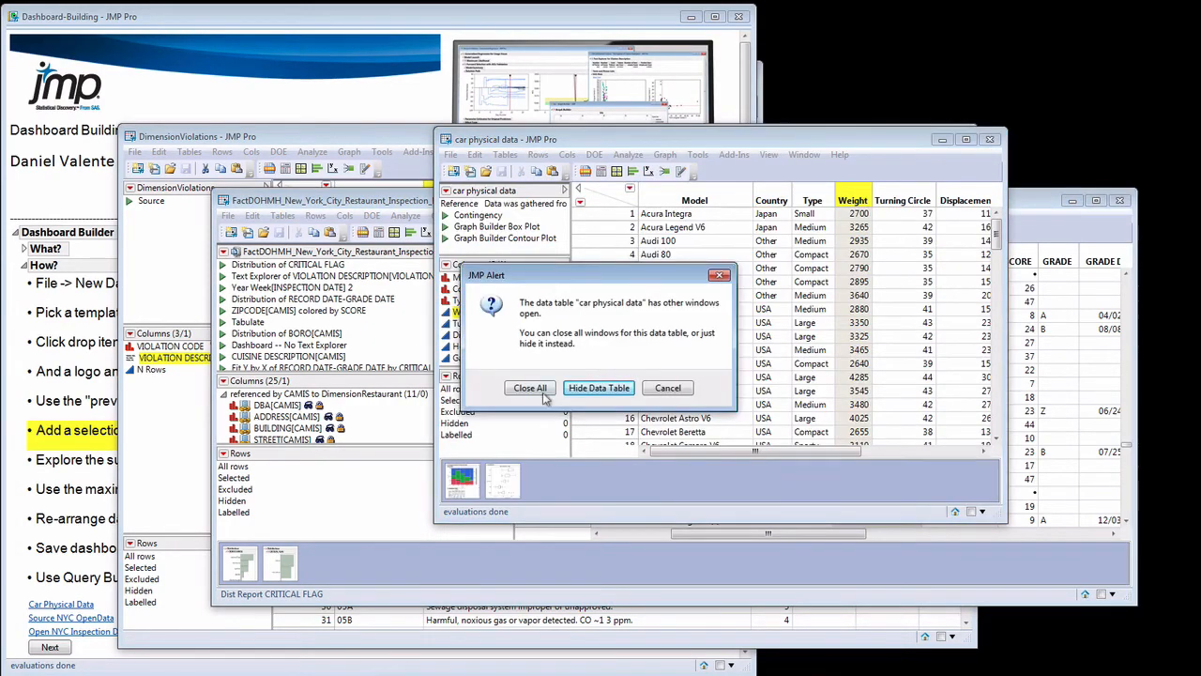
{"action": "left_click", "coordinate": [542, 391]}
- Arrange the inspection results, DimensionViolations and DimensionRestaurant table windows beside each other, with the inspection results in front
{"action": "left_click_drag", "start_coordinate": [717, 194], "coordinate": [785, 135]}
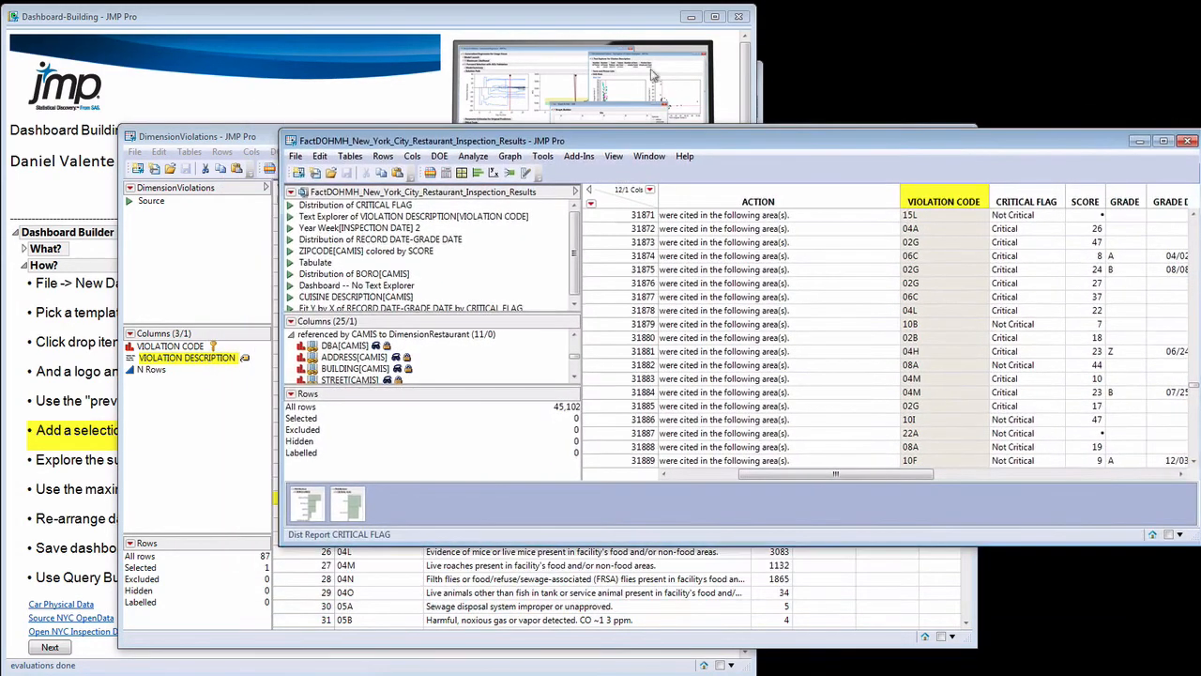
{"action": "left_click_drag", "start_coordinate": [731, 162], "coordinate": [682, 185]}
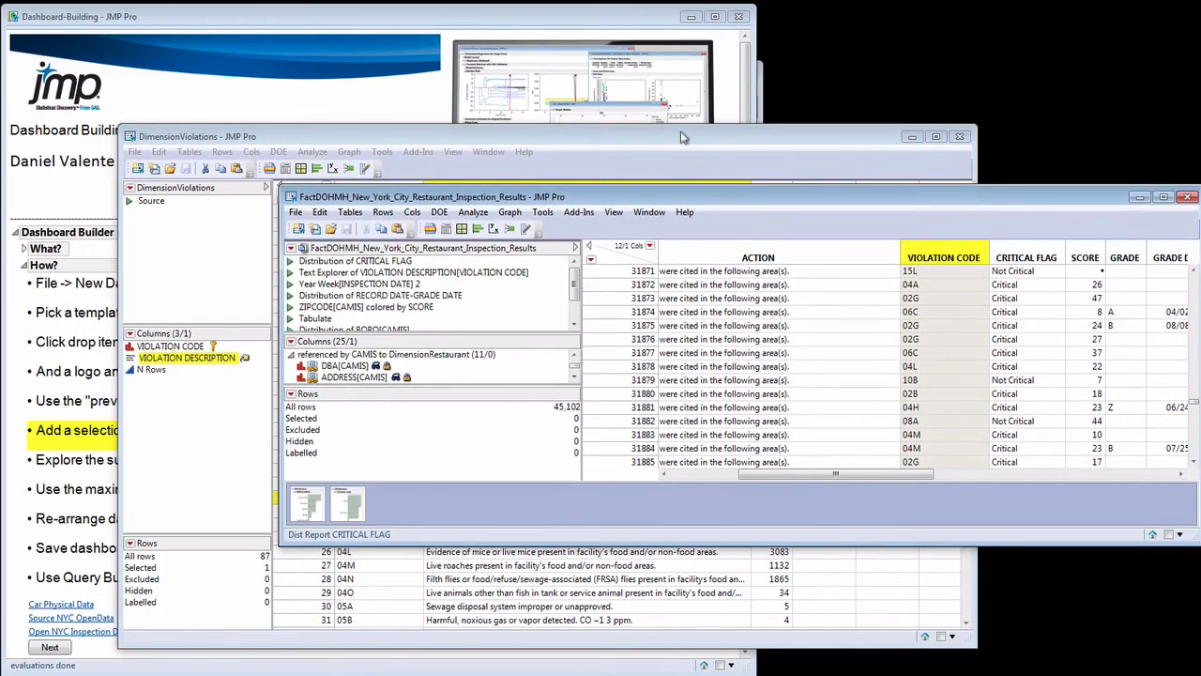
{"action": "left_click_drag", "start_coordinate": [681, 137], "coordinate": [602, 149]}
{"action": "left_click_drag", "start_coordinate": [966, 201], "coordinate": [942, 297]}
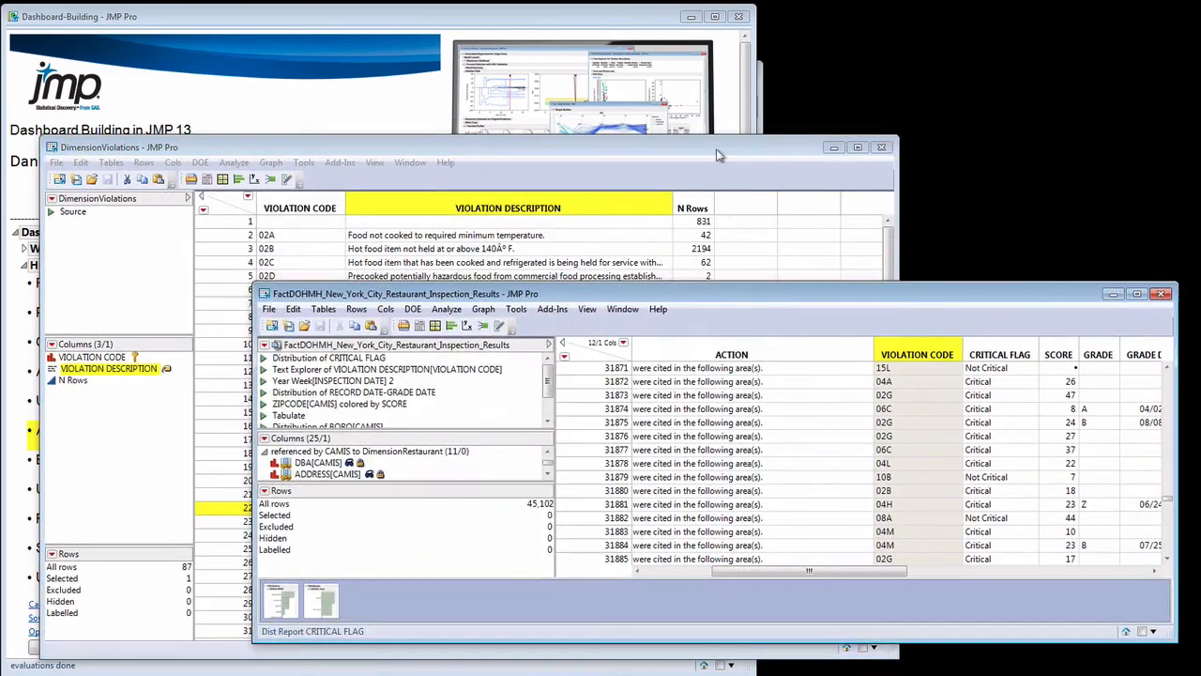
{"action": "left_click_drag", "start_coordinate": [718, 150], "coordinate": [738, 334]}
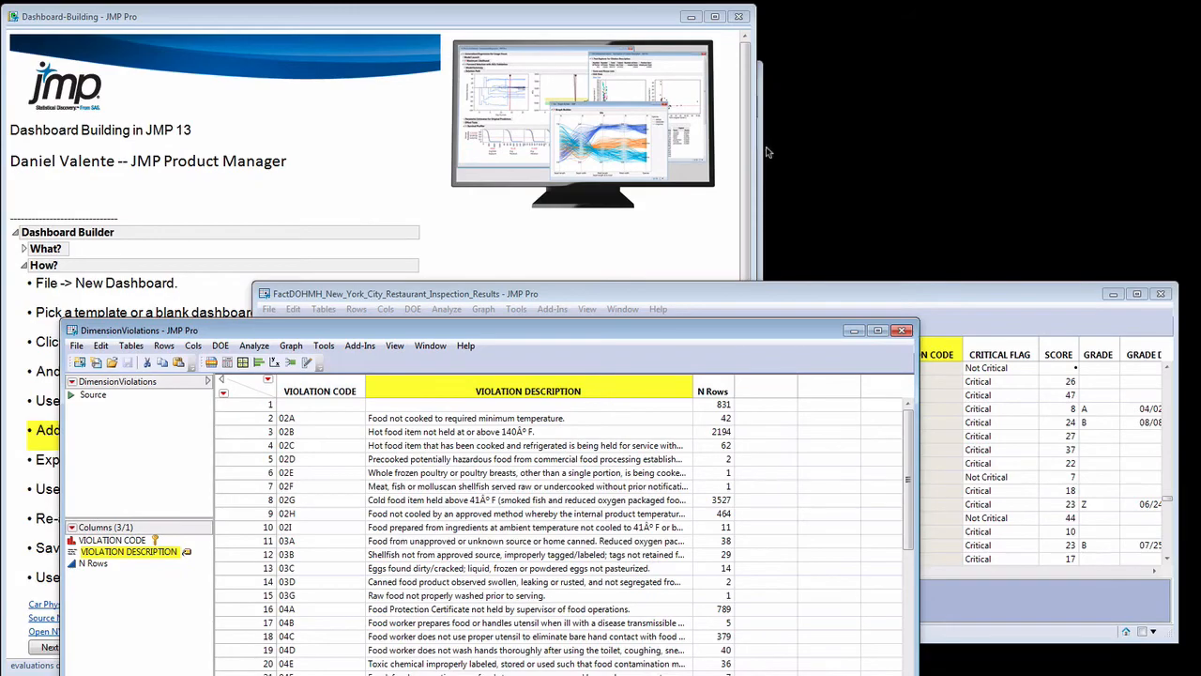
{"action": "left_click", "coordinate": [759, 149]}
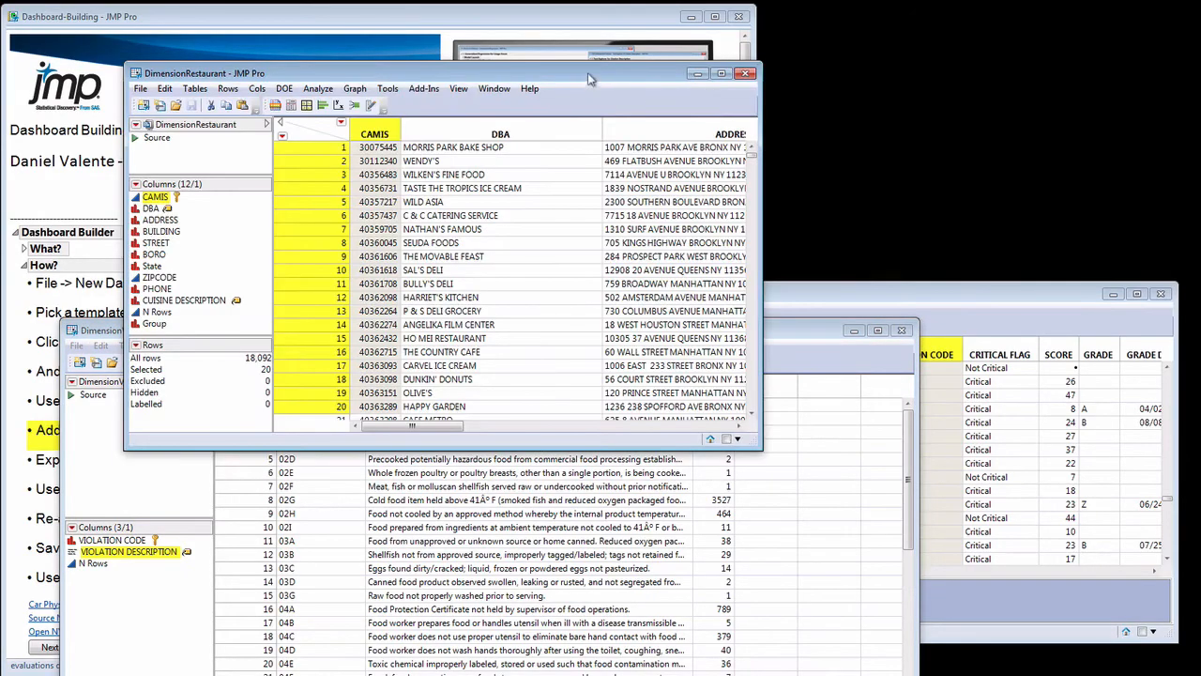
{"action": "left_click_drag", "start_coordinate": [590, 79], "coordinate": [868, 73]}
{"action": "left_click_drag", "start_coordinate": [362, 330], "coordinate": [332, 132]}
{"action": "left_click", "coordinate": [978, 589]}
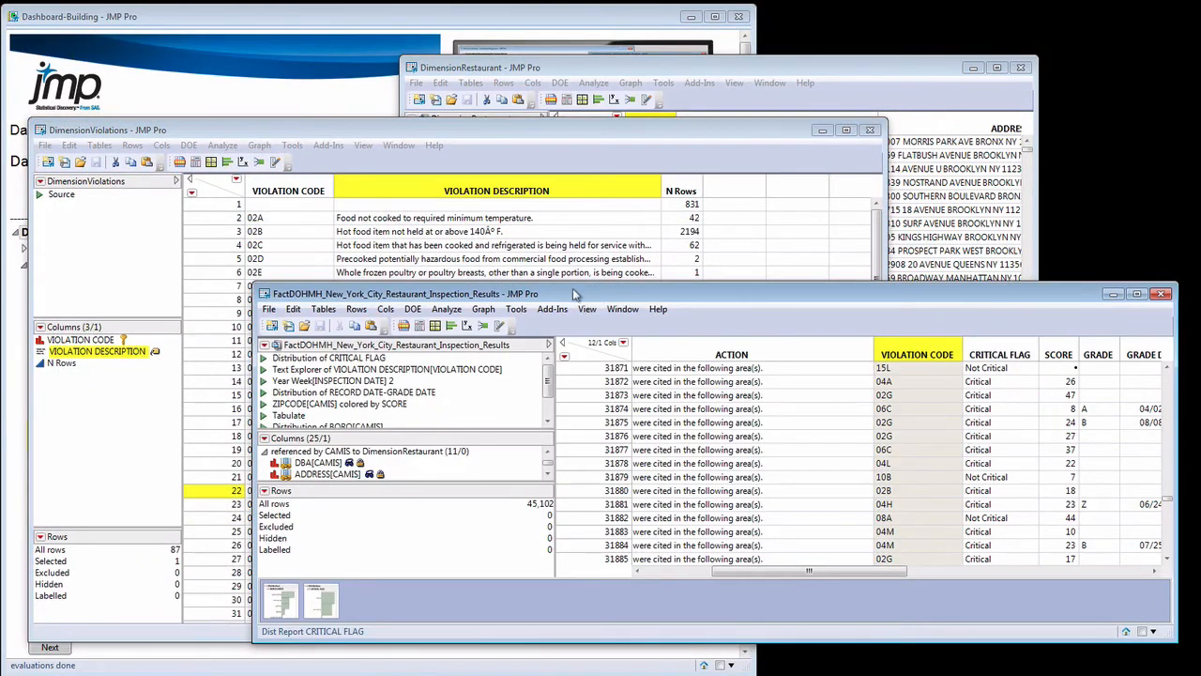
{"action": "left_click_drag", "start_coordinate": [572, 288], "coordinate": [558, 289]}
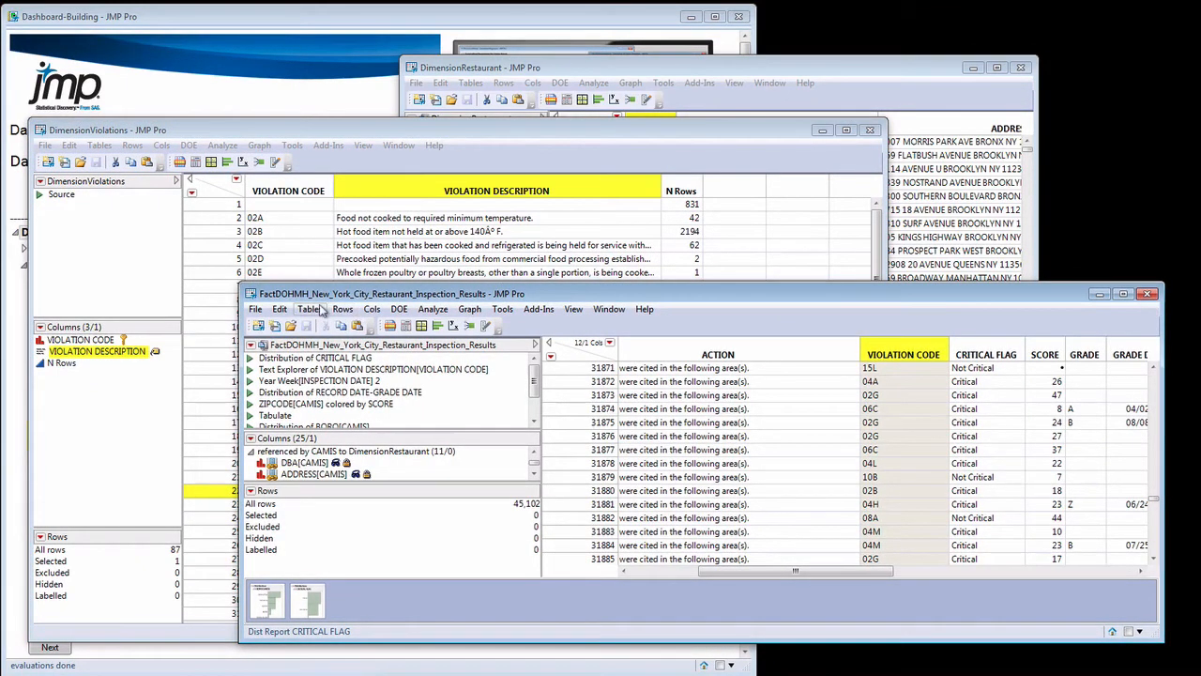
- Start a JMP Query Builder query on the inspection results table and add DimensionRestaurant and DimensionViolations as secondary tables
{"action": "left_click", "coordinate": [310, 308]}
{"action": "left_click", "coordinate": [362, 492]}
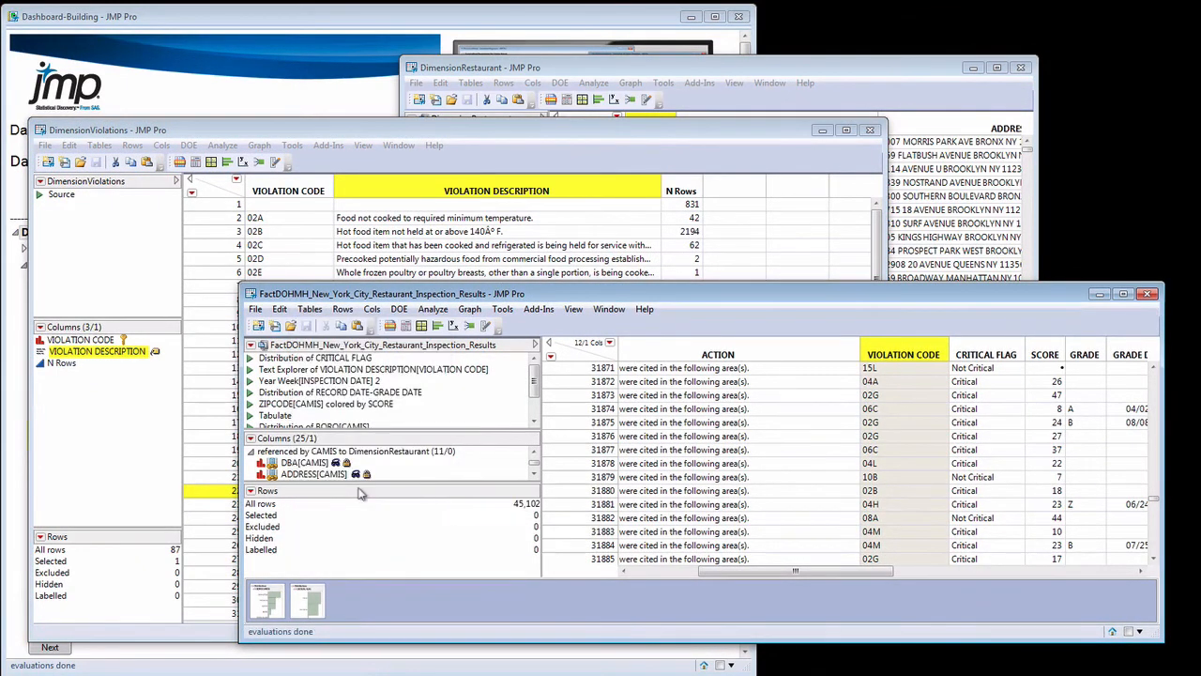
{"action": "left_click_drag", "start_coordinate": [584, 157], "coordinate": [610, 66]}
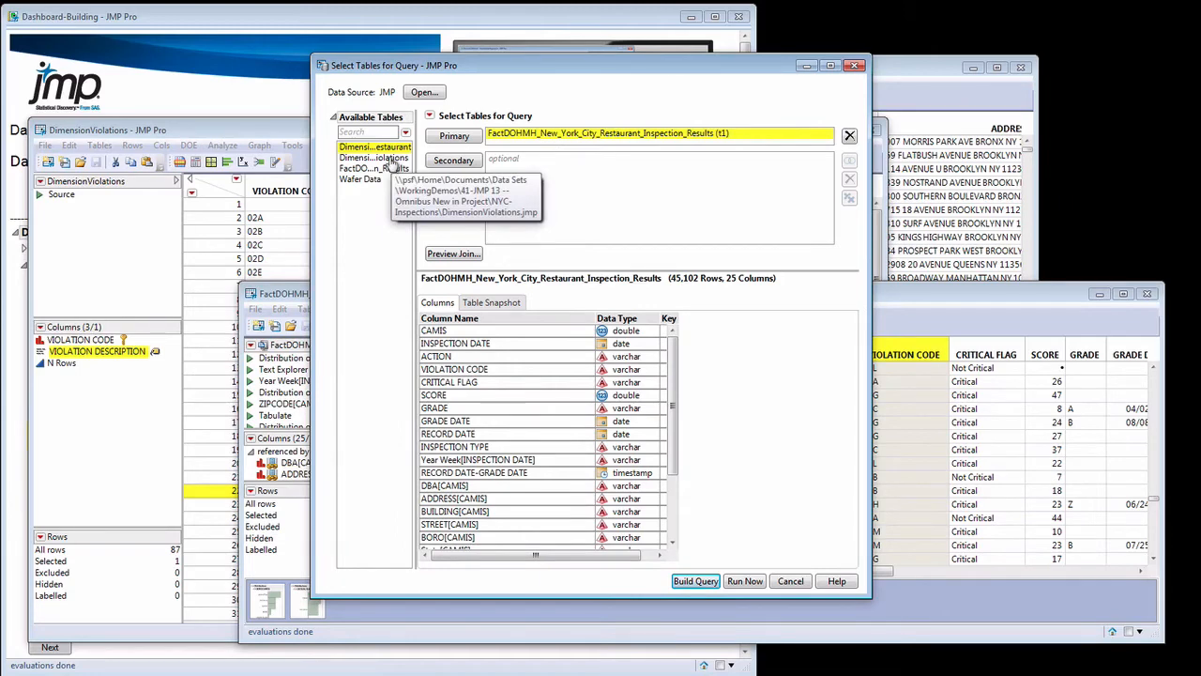
{"action": "left_click", "coordinate": [392, 158], "text": "ctrl"}
{"action": "left_click", "coordinate": [525, 162]}
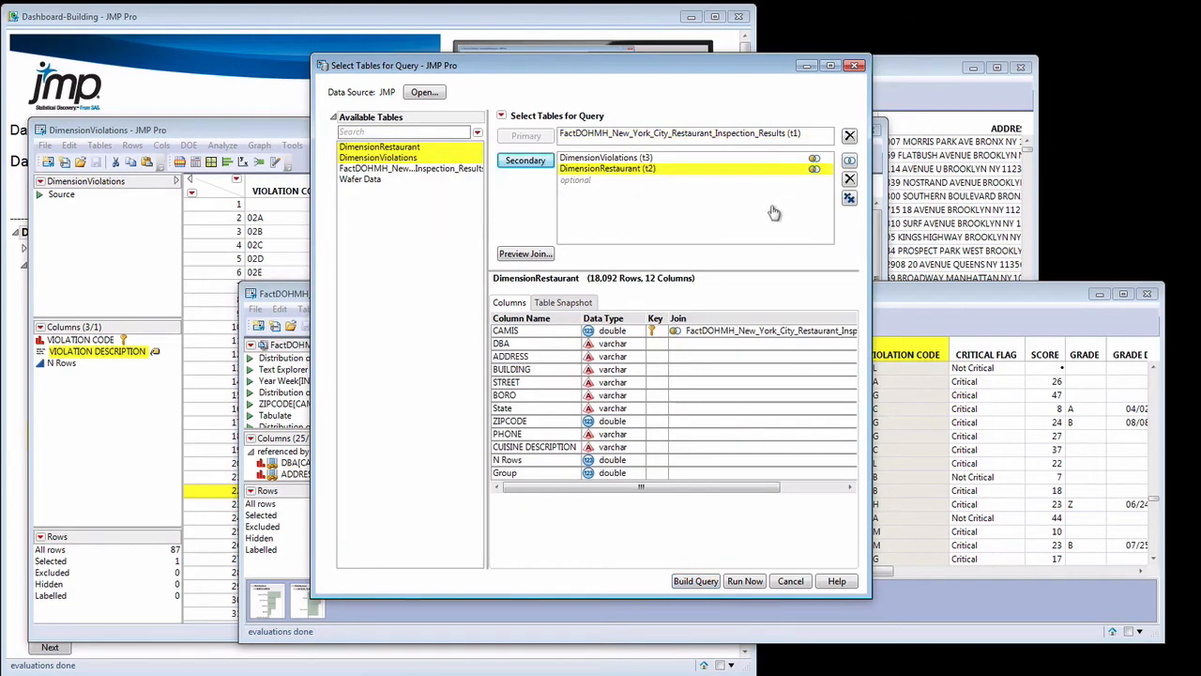
{"action": "left_click_drag", "start_coordinate": [653, 71], "coordinate": [594, 70]}
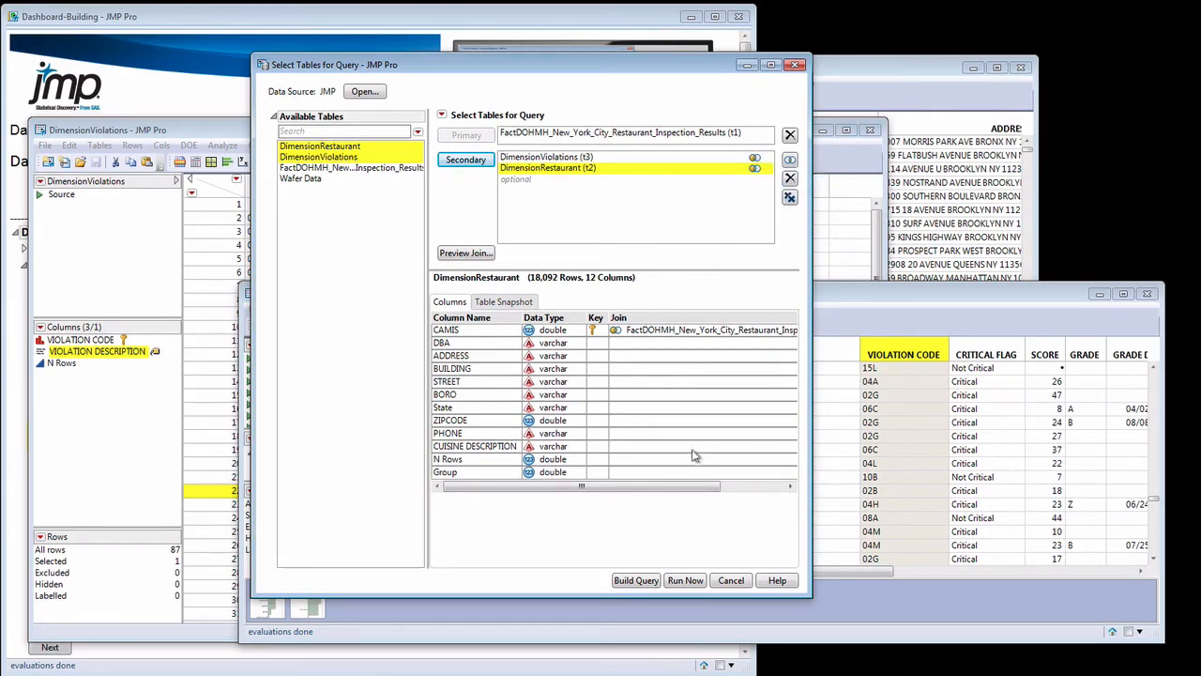
- Build the query from the three joined tables and include all available columns
{"action": "left_click", "coordinate": [636, 579]}
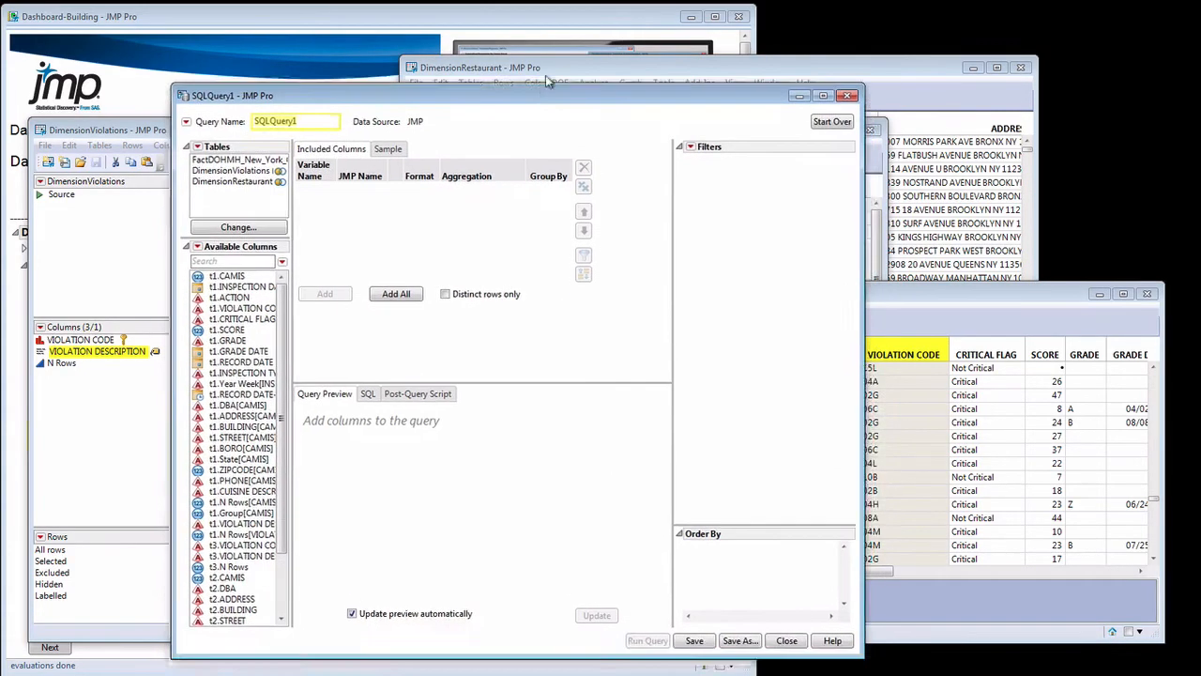
{"action": "left_click", "coordinate": [418, 269]}
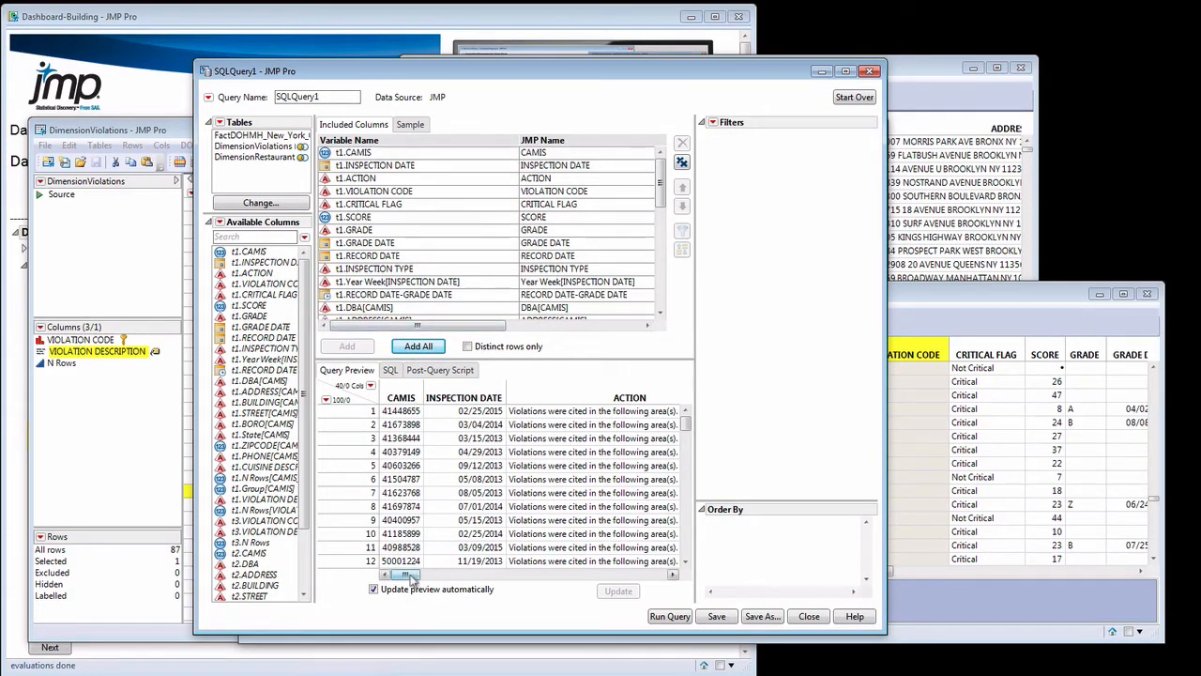
{"action": "left_click_drag", "start_coordinate": [413, 574], "coordinate": [376, 560]}
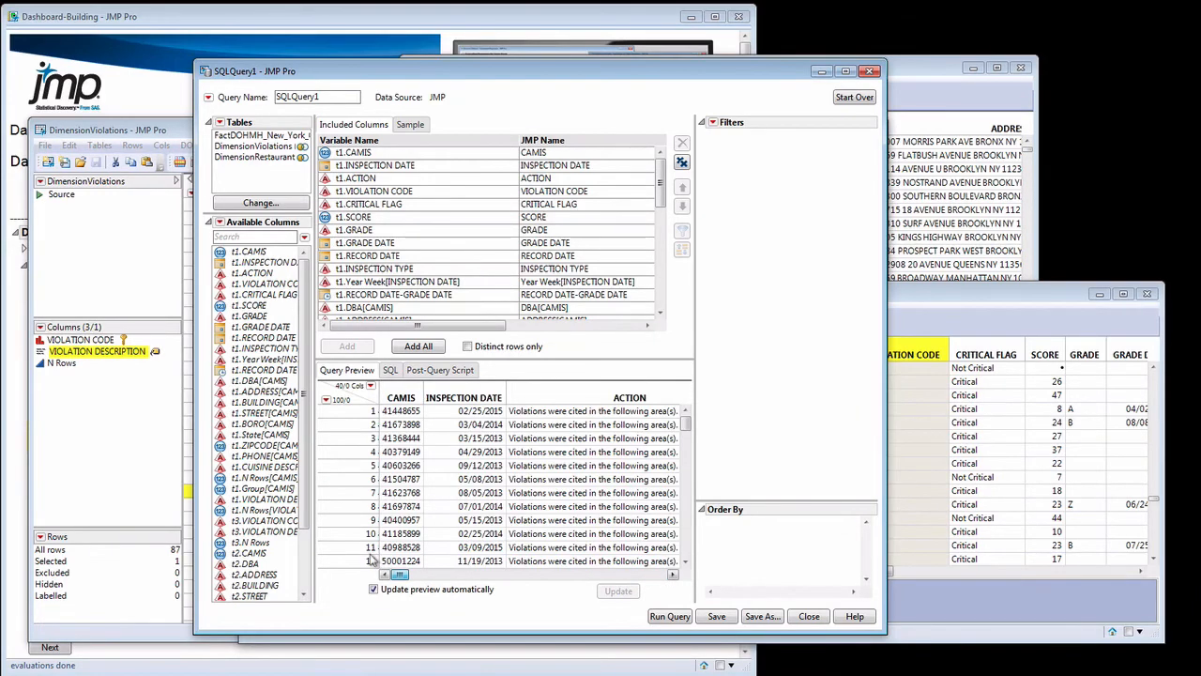
- Remove the t2.N Rows and t2.Group columns from the query's included columns
{"action": "left_click_drag", "start_coordinate": [658, 179], "coordinate": [659, 322]}
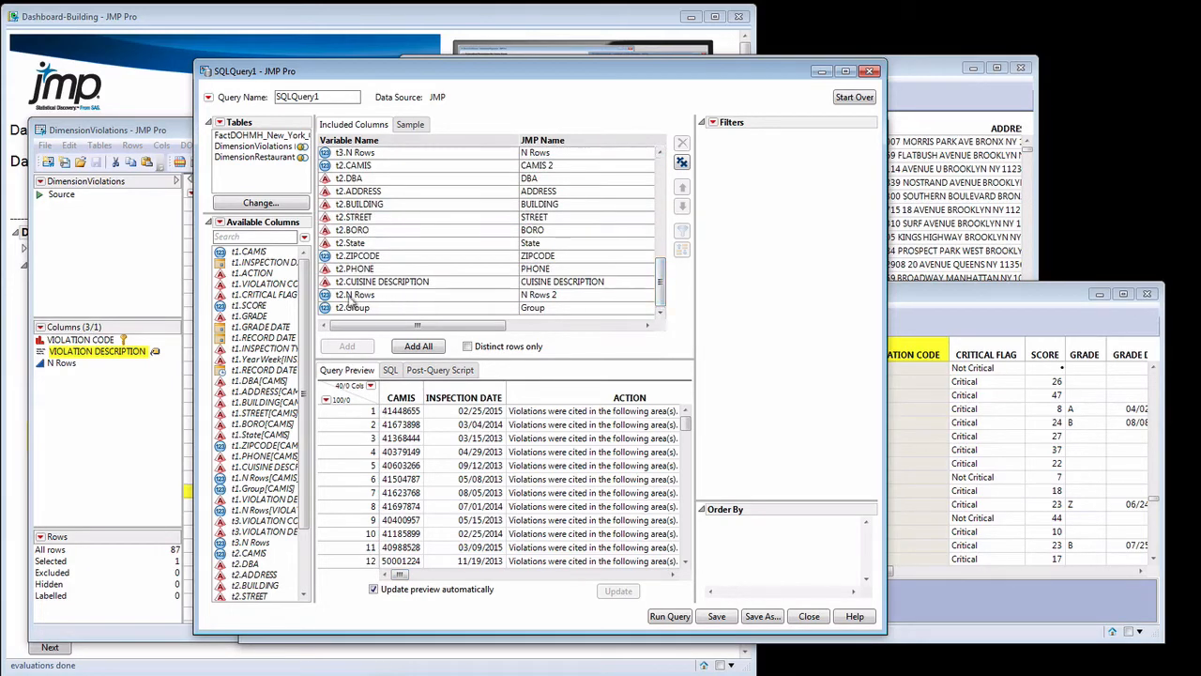
{"action": "left_click", "coordinate": [354, 295]}
{"action": "left_click", "coordinate": [682, 143]}
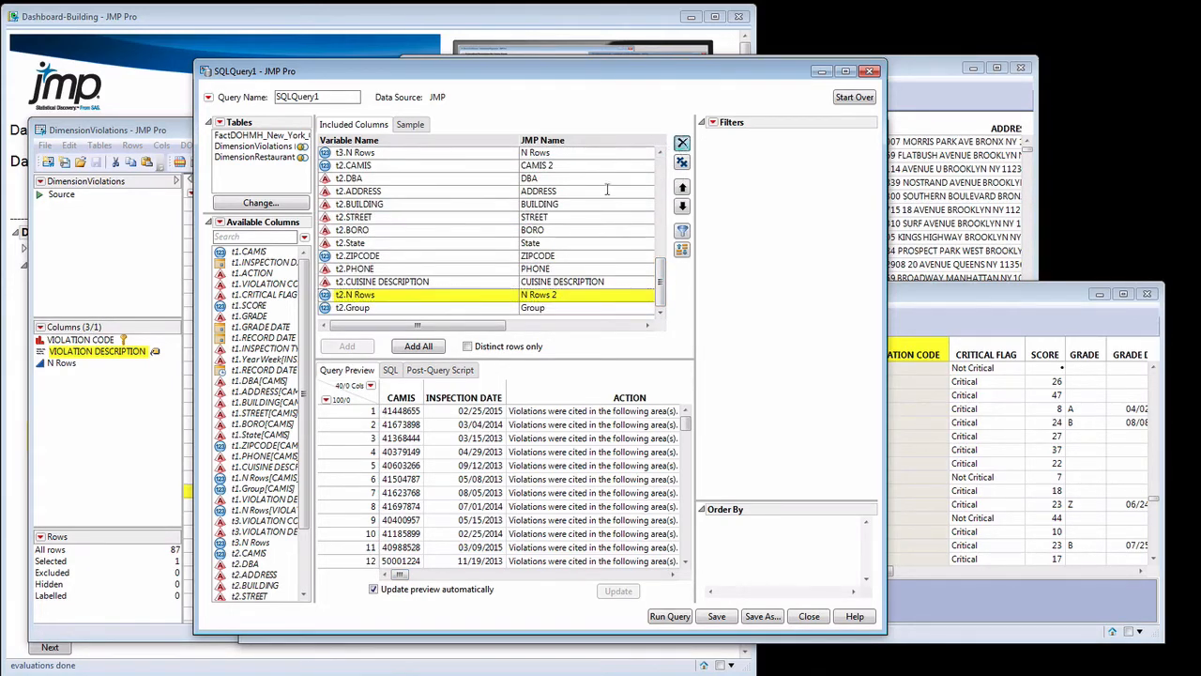
{"action": "left_click", "coordinate": [441, 307]}
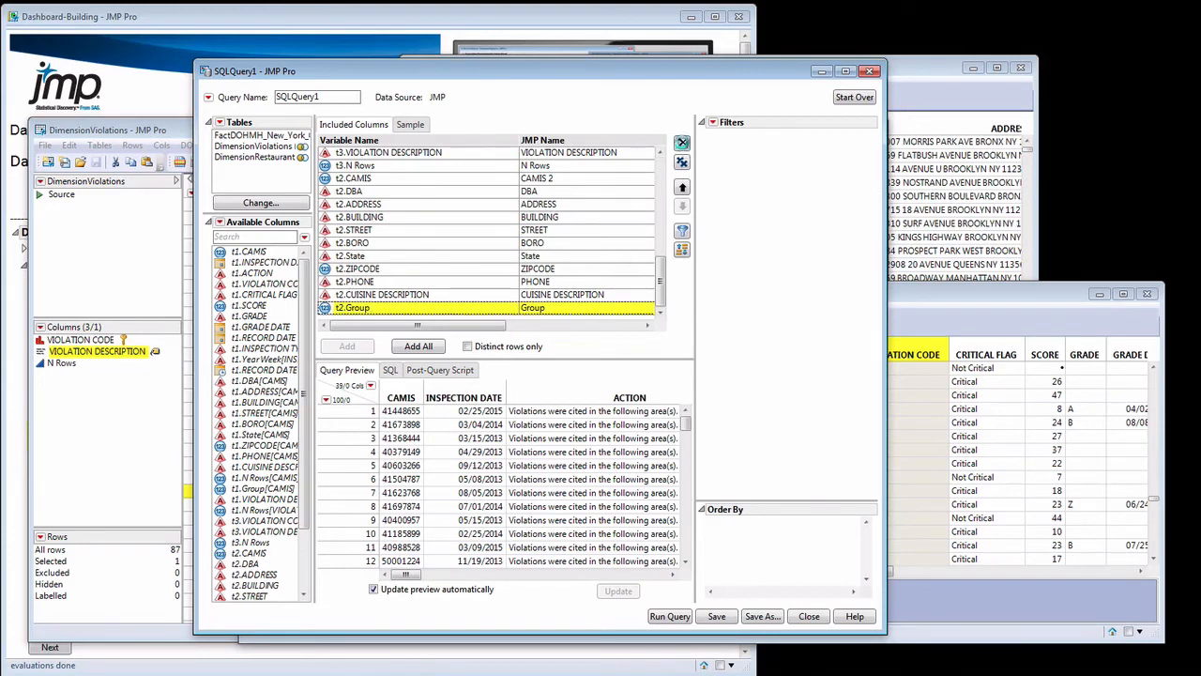
{"action": "left_click", "coordinate": [682, 143]}
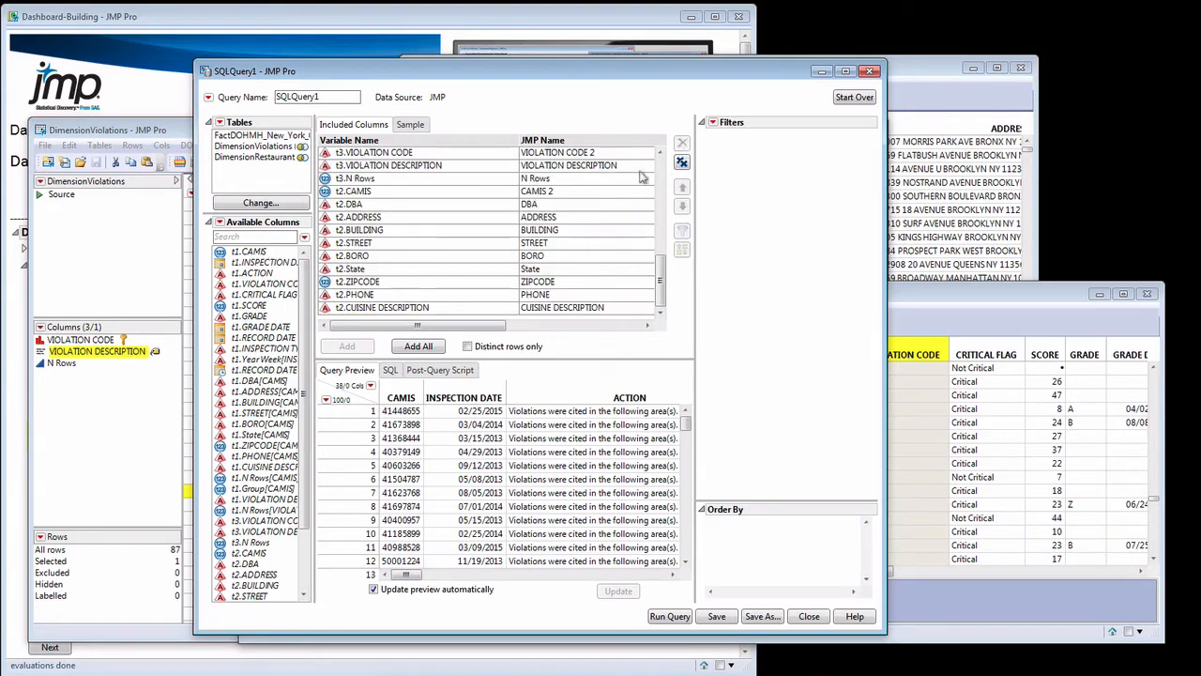
- Add query filters for t1.CRITICAL FLAG, t1.GRADE DATE and t2.BORO, placing BORO directly after CRITICAL FLAG
{"action": "left_click", "coordinate": [270, 296]}
{"action": "left_click", "coordinate": [267, 296]}
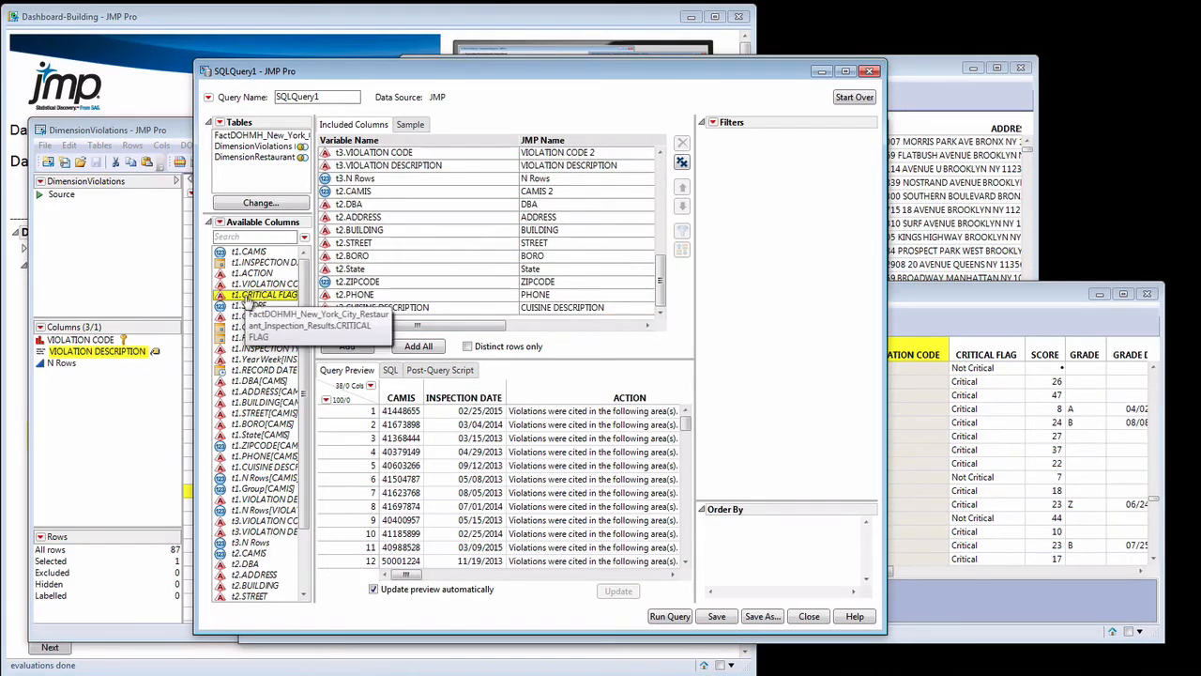
{"action": "left_click_drag", "start_coordinate": [246, 299], "coordinate": [750, 225]}
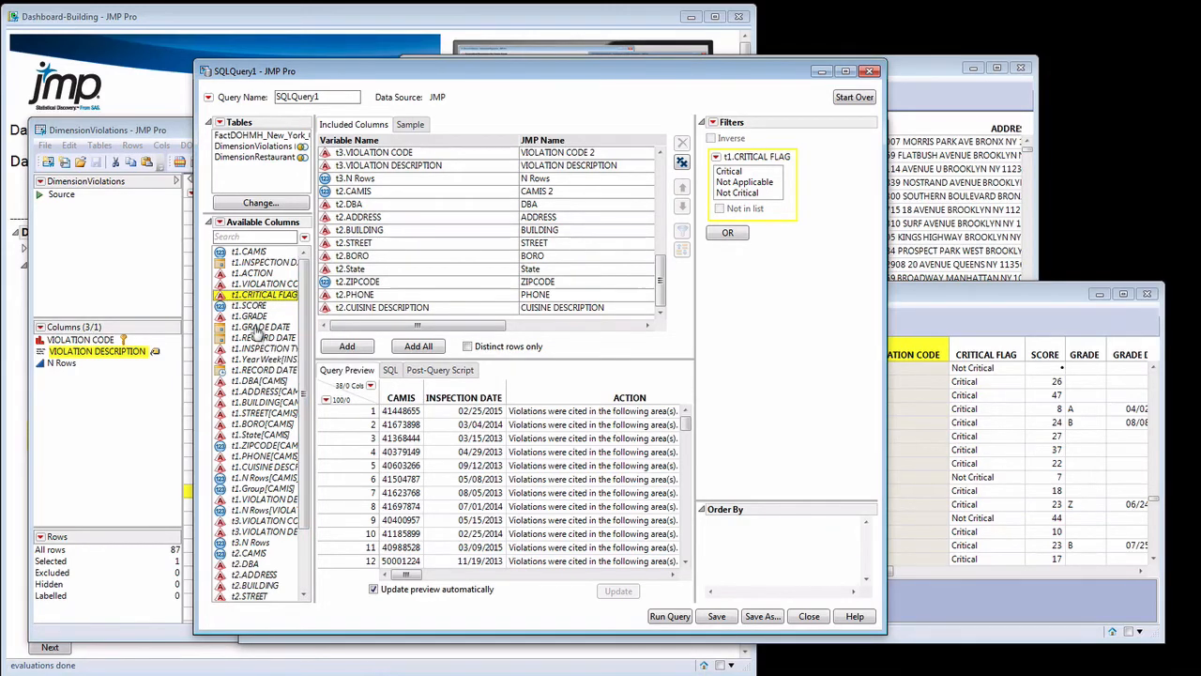
{"action": "left_click_drag", "start_coordinate": [253, 327], "coordinate": [744, 317]}
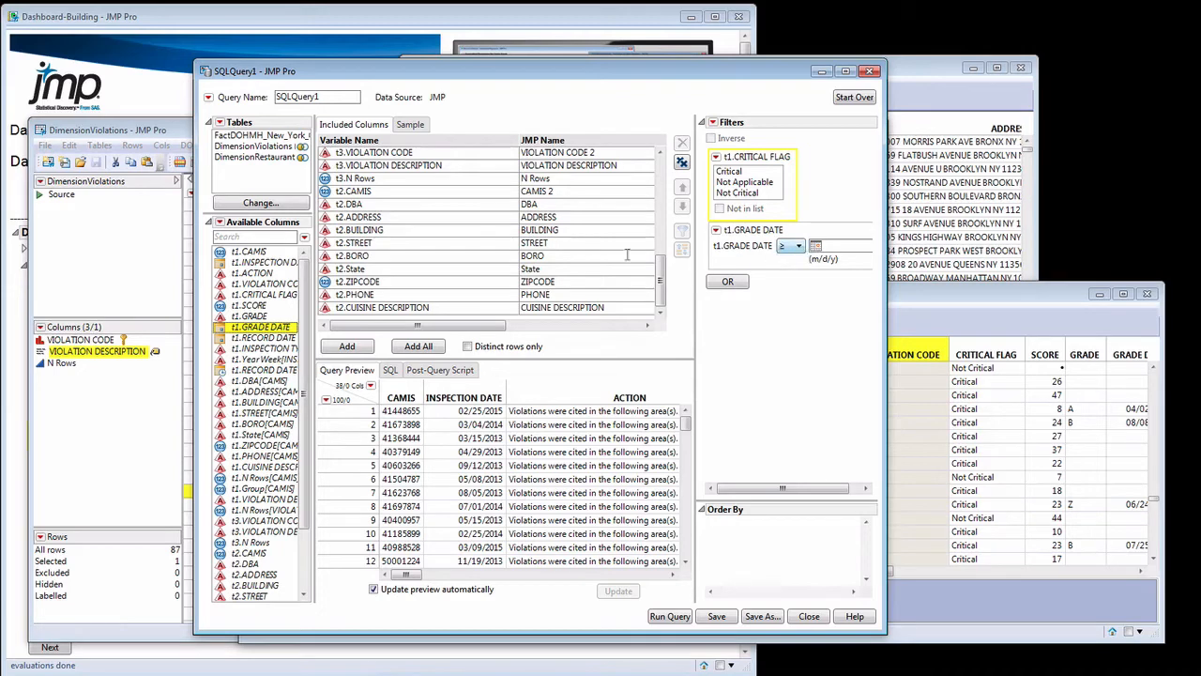
{"action": "left_click", "coordinate": [294, 467]}
{"action": "left_click", "coordinate": [298, 499], "text": "shift"}
{"action": "scroll", "coordinate": [297, 544], "scroll_direction": "down", "scroll_amount": 2}
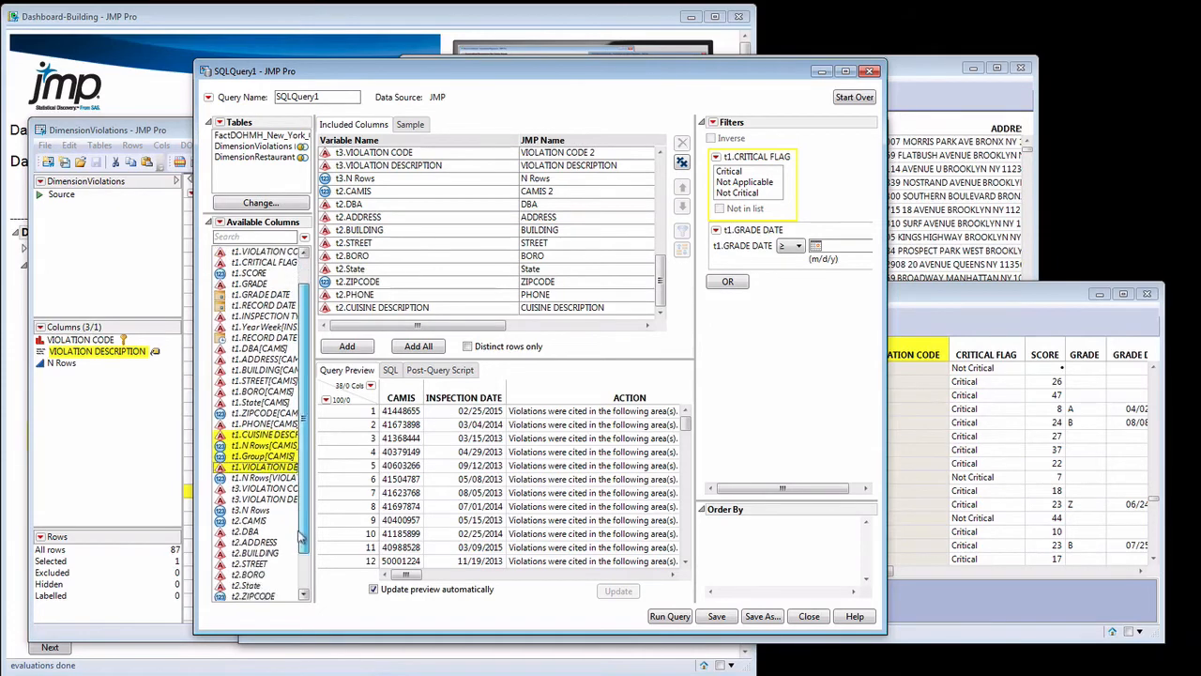
{"action": "left_click_drag", "start_coordinate": [249, 543], "coordinate": [756, 234]}
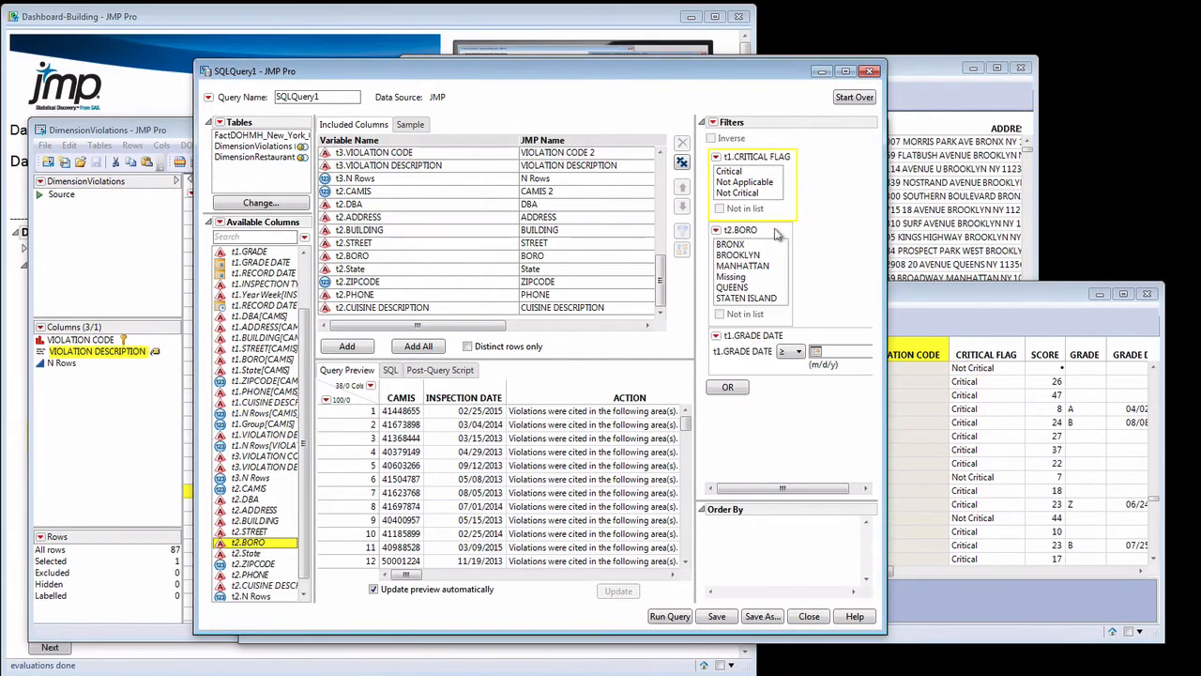
- Set all query filters to prompt on run and shift the query window slightly
{"action": "left_click", "coordinate": [713, 124]}
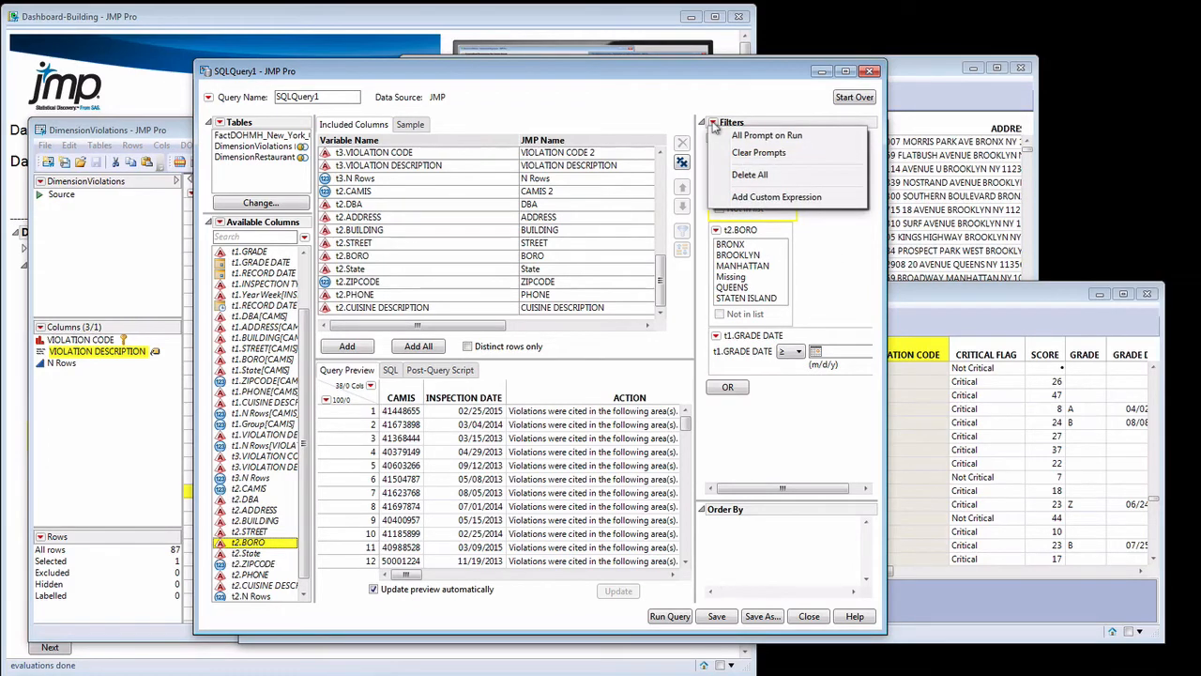
{"action": "left_click", "coordinate": [747, 137]}
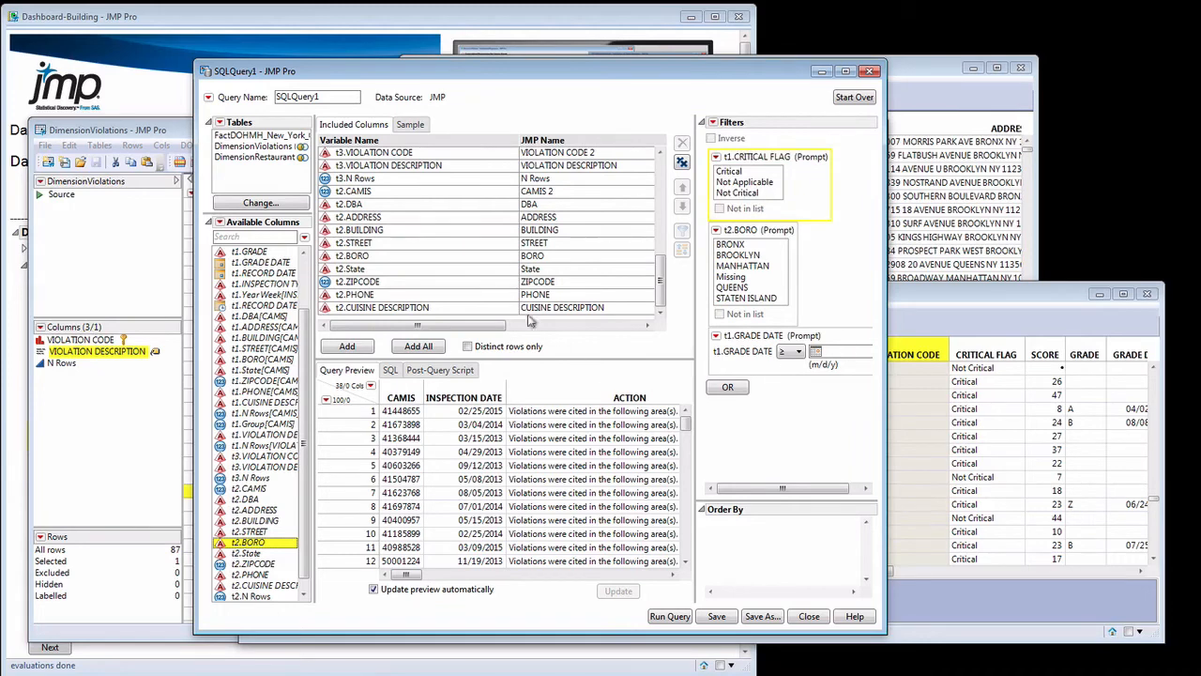
{"action": "left_click_drag", "start_coordinate": [374, 78], "coordinate": [427, 69]}
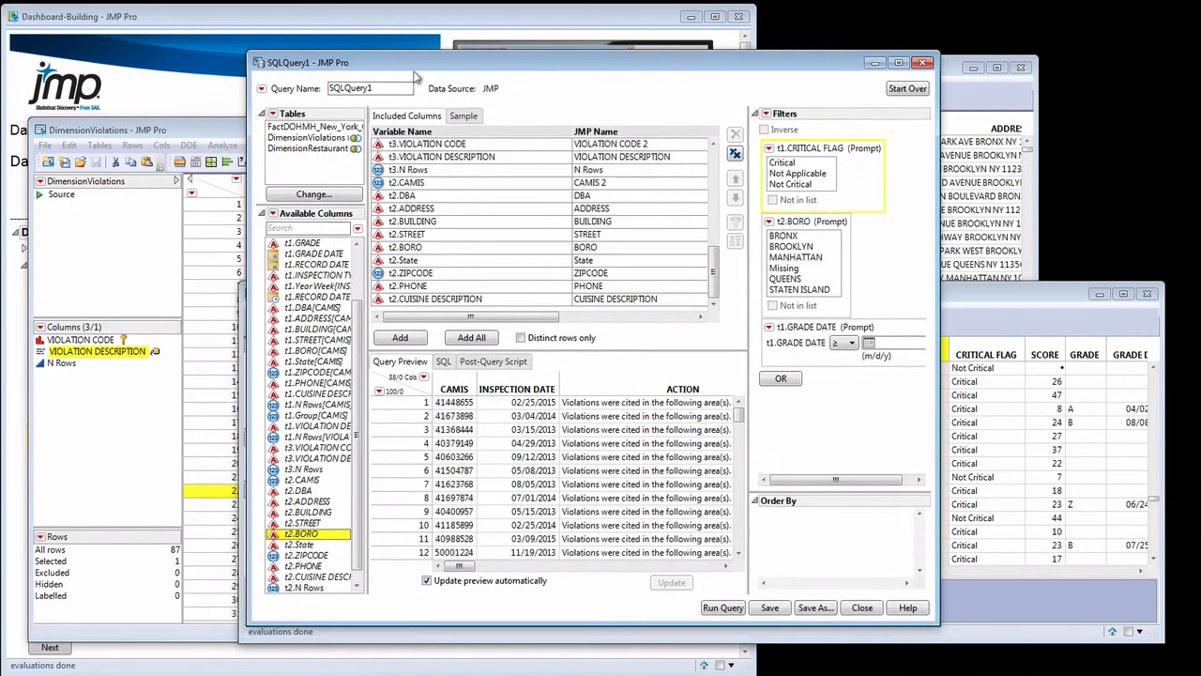
{"action": "left_click", "coordinate": [261, 90]}
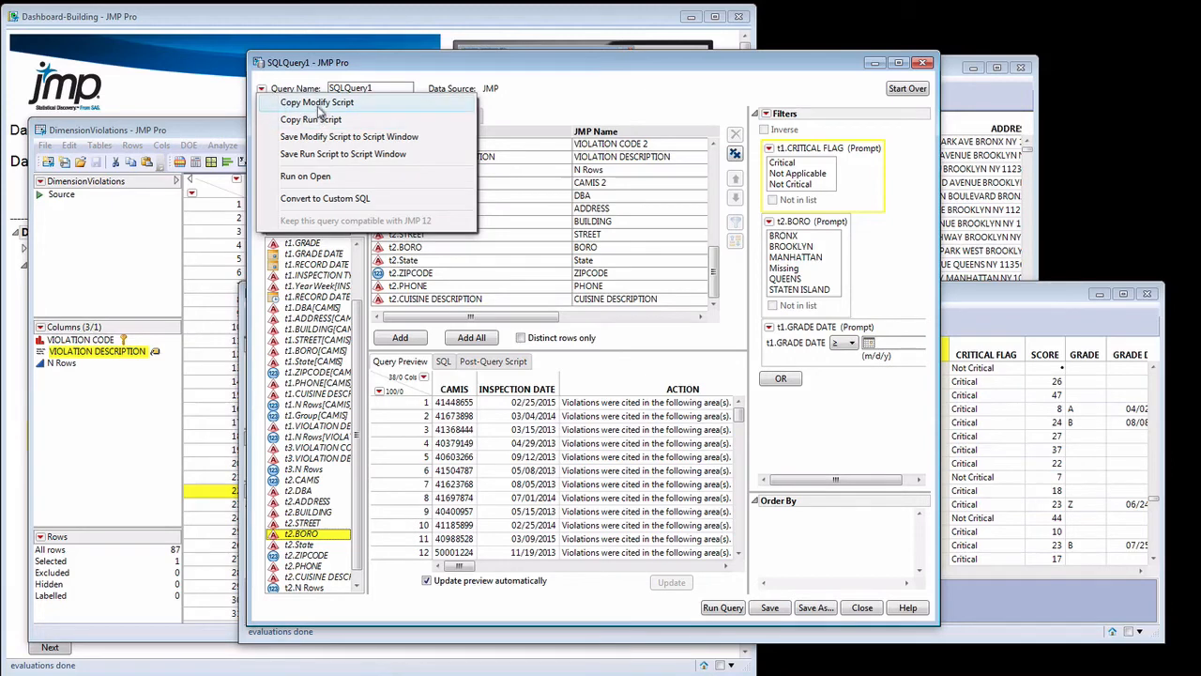
{"action": "left_click", "coordinate": [614, 118]}
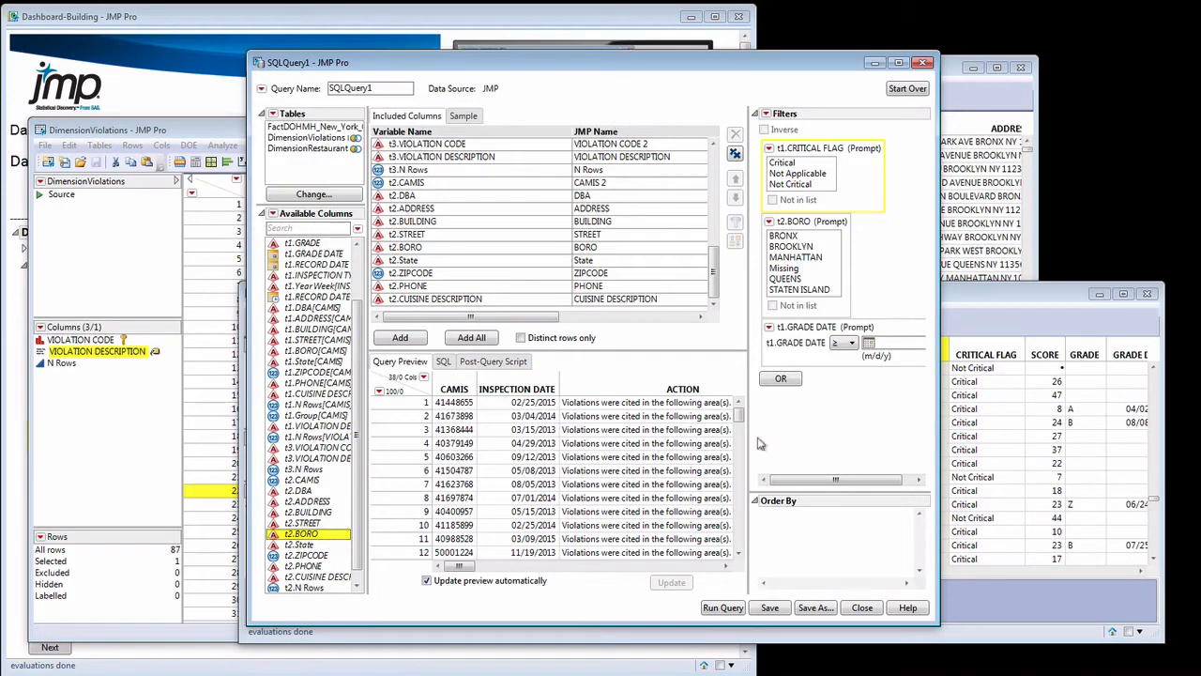
- Run the query with CRITICAL FLAG set to Critical, BORO to BRONX and GRADE DATE on or after 10/01/2014
{"action": "left_click", "coordinate": [732, 609]}
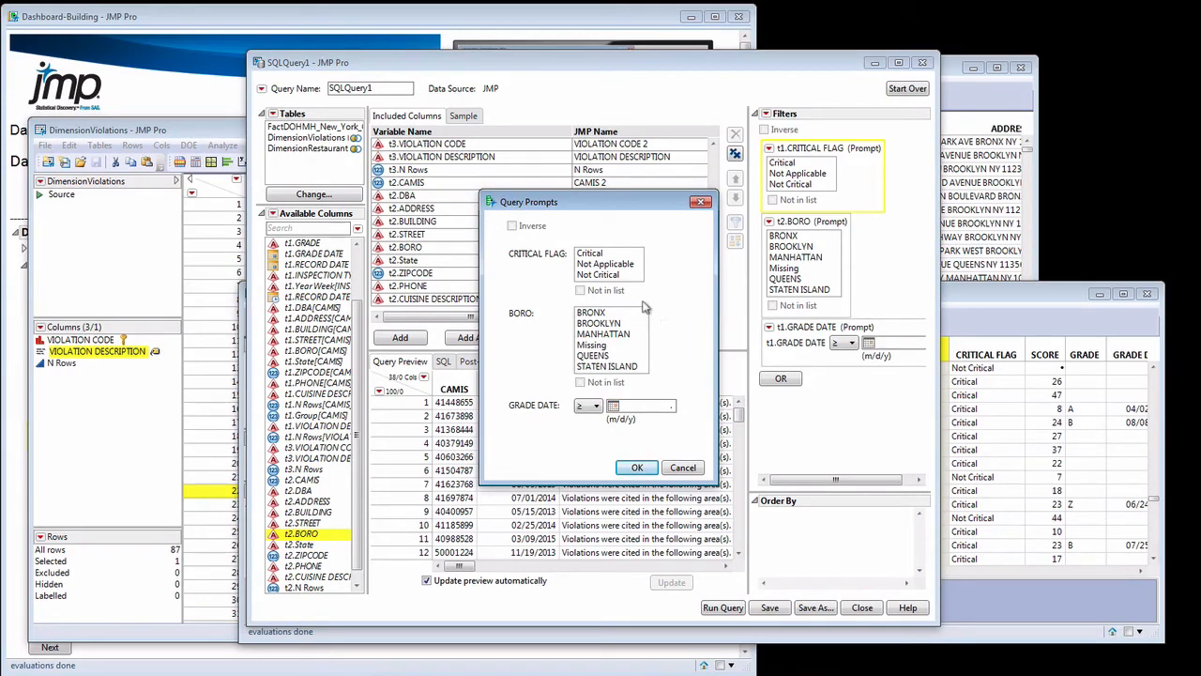
{"action": "left_click", "coordinate": [595, 255]}
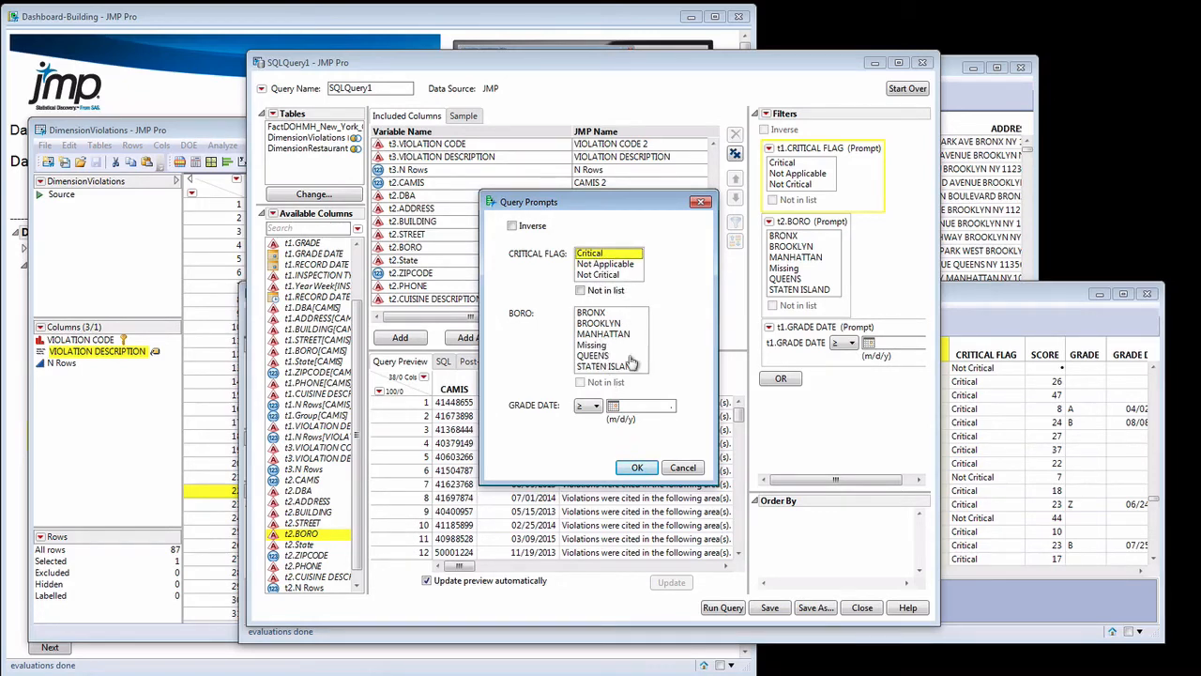
{"action": "left_click", "coordinate": [603, 314]}
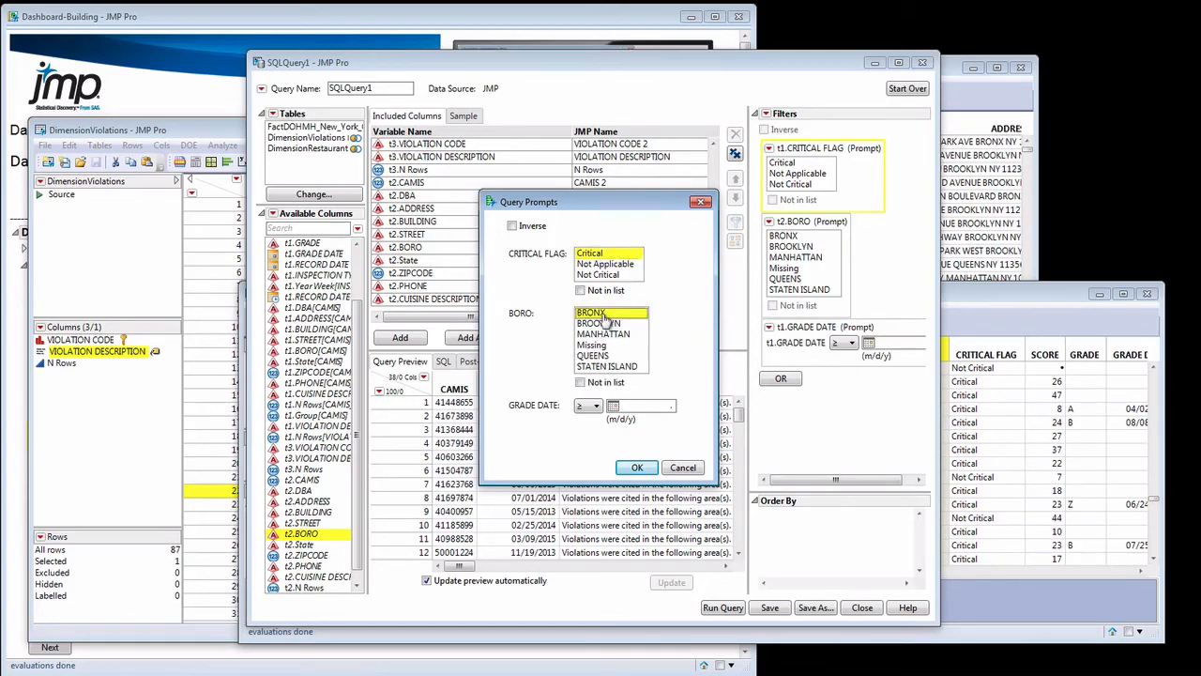
{"action": "left_click", "coordinate": [613, 407]}
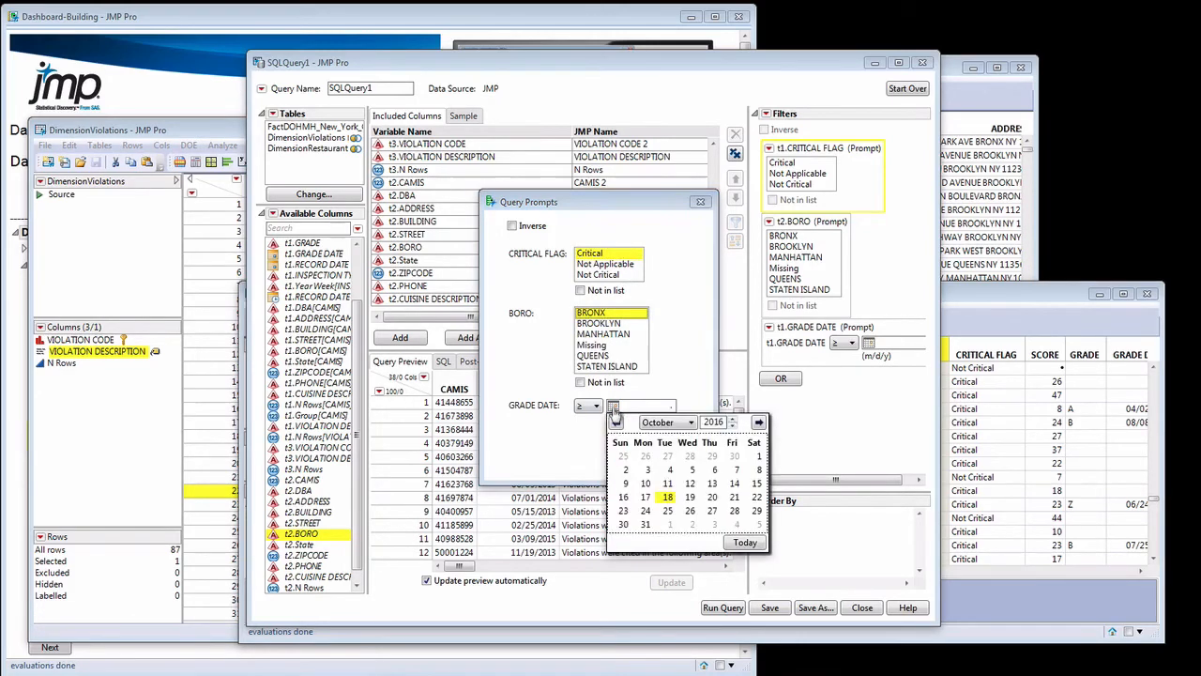
{"action": "left_click", "coordinate": [733, 427]}
{"action": "left_click", "coordinate": [733, 427]}
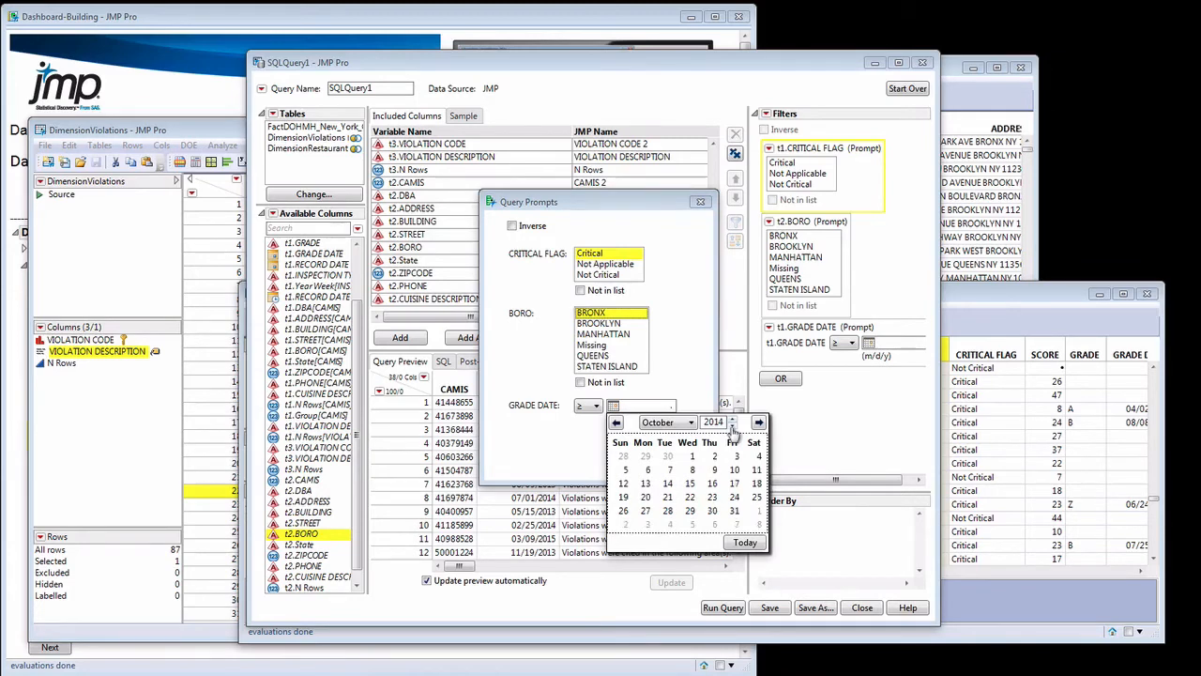
{"action": "left_click", "coordinate": [691, 456]}
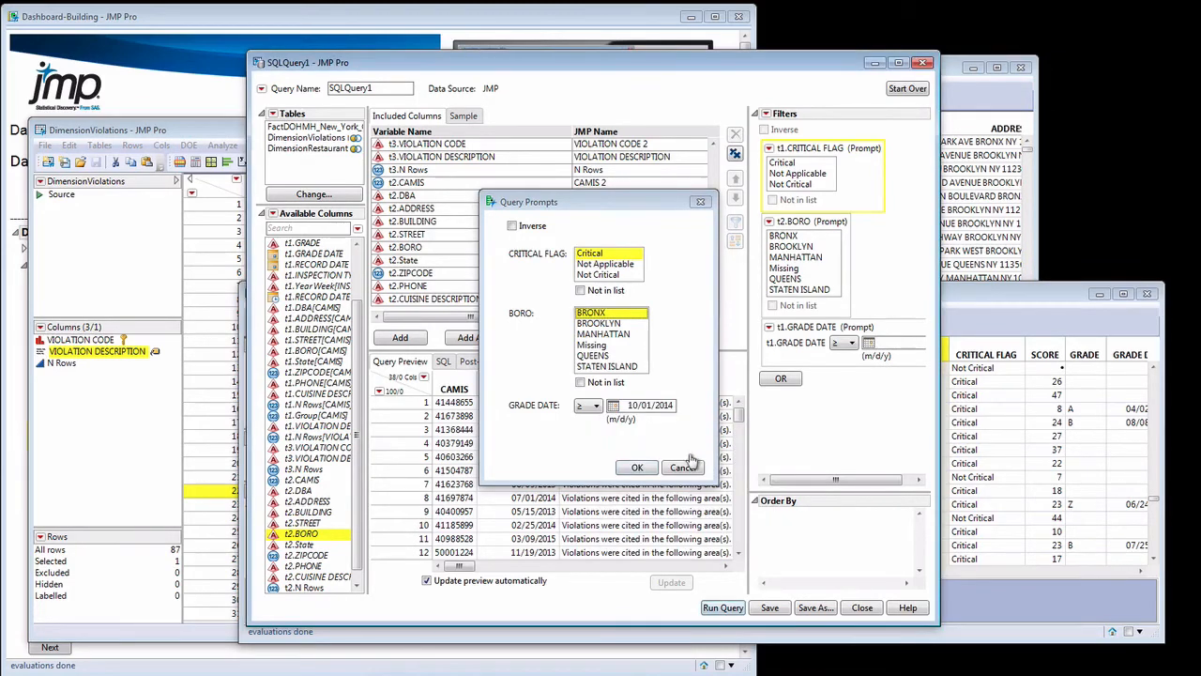
{"action": "left_click", "coordinate": [638, 468]}
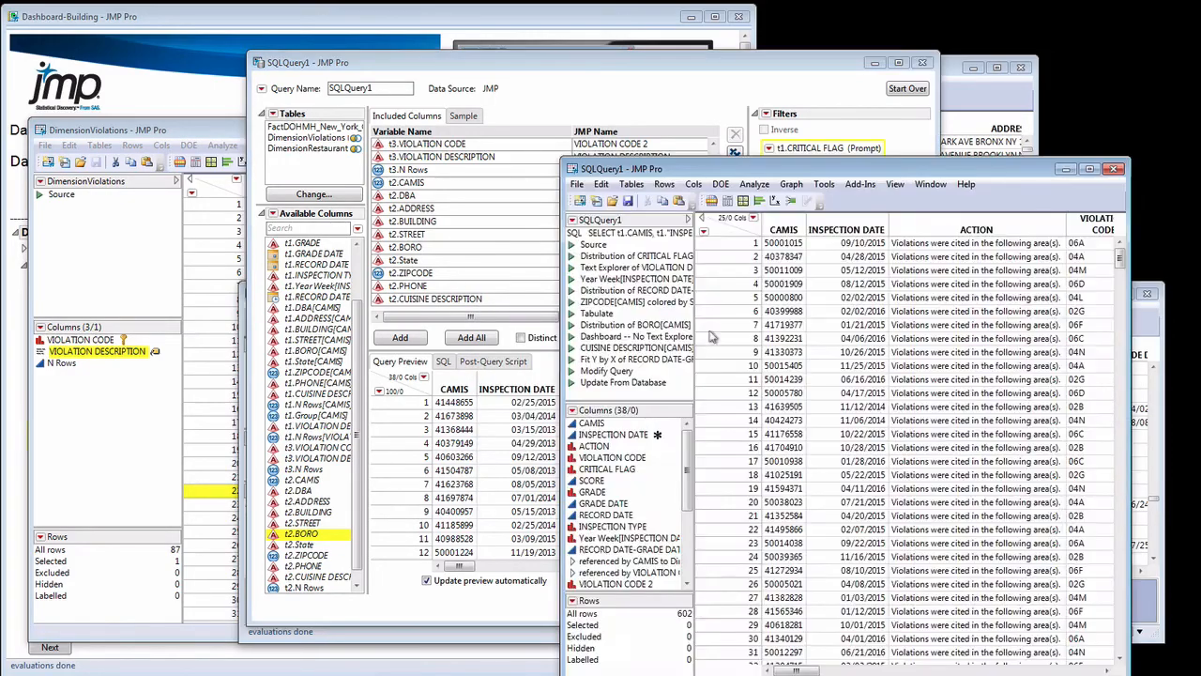
- Move and enlarge the query result table window, and run its saved Distribution, Graph Builder and Fit Y by X scripts
{"action": "left_click_drag", "start_coordinate": [811, 174], "coordinate": [377, 113]}
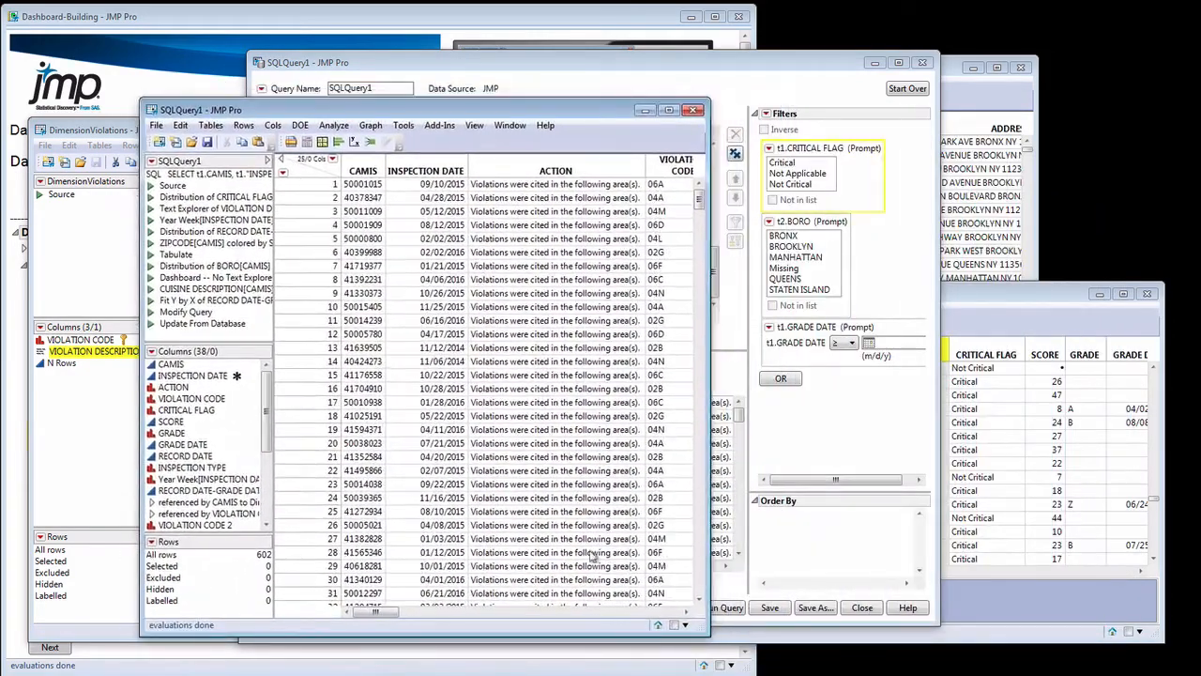
{"action": "left_click_drag", "start_coordinate": [710, 635], "coordinate": [1026, 608]}
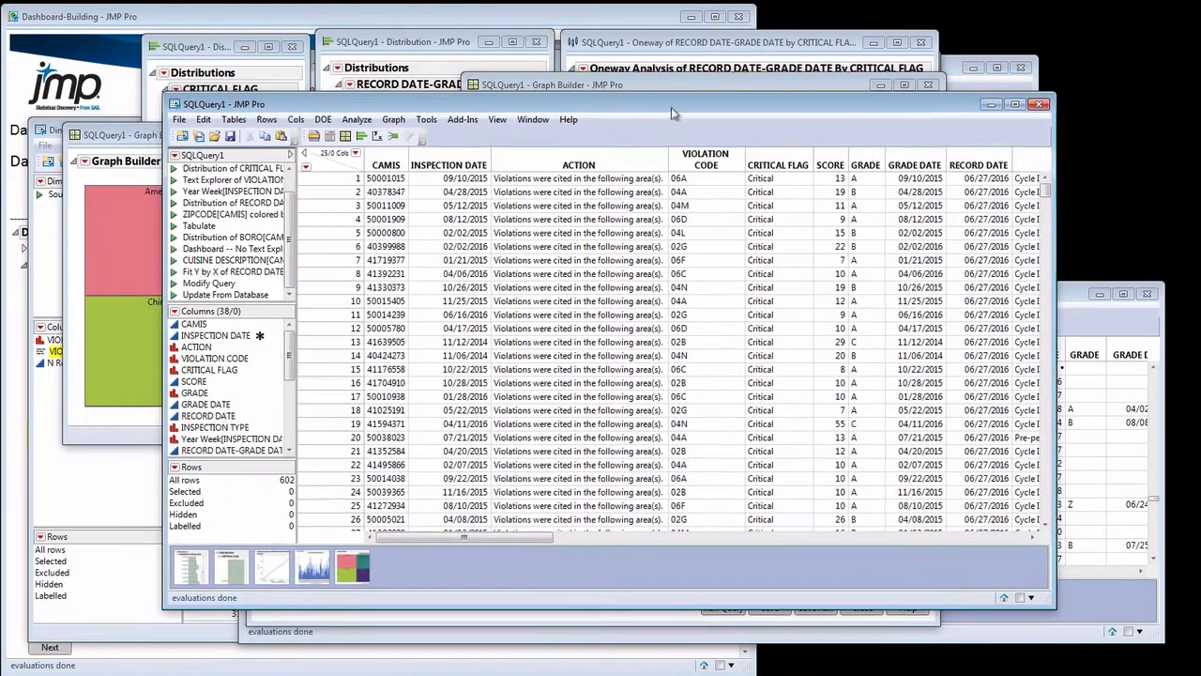
- Create a new dashboard from the 3x1+1 Dashboard template
{"action": "left_click", "coordinate": [179, 120]}
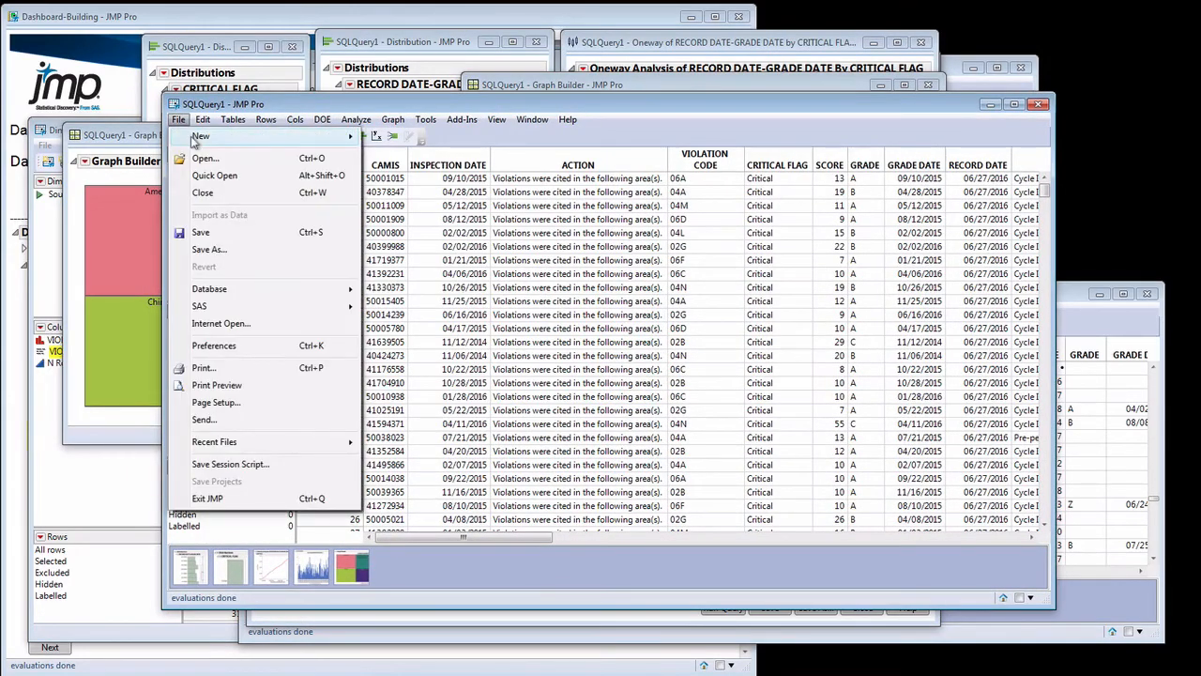
{"action": "mouse_move", "coordinate": [195, 141]}
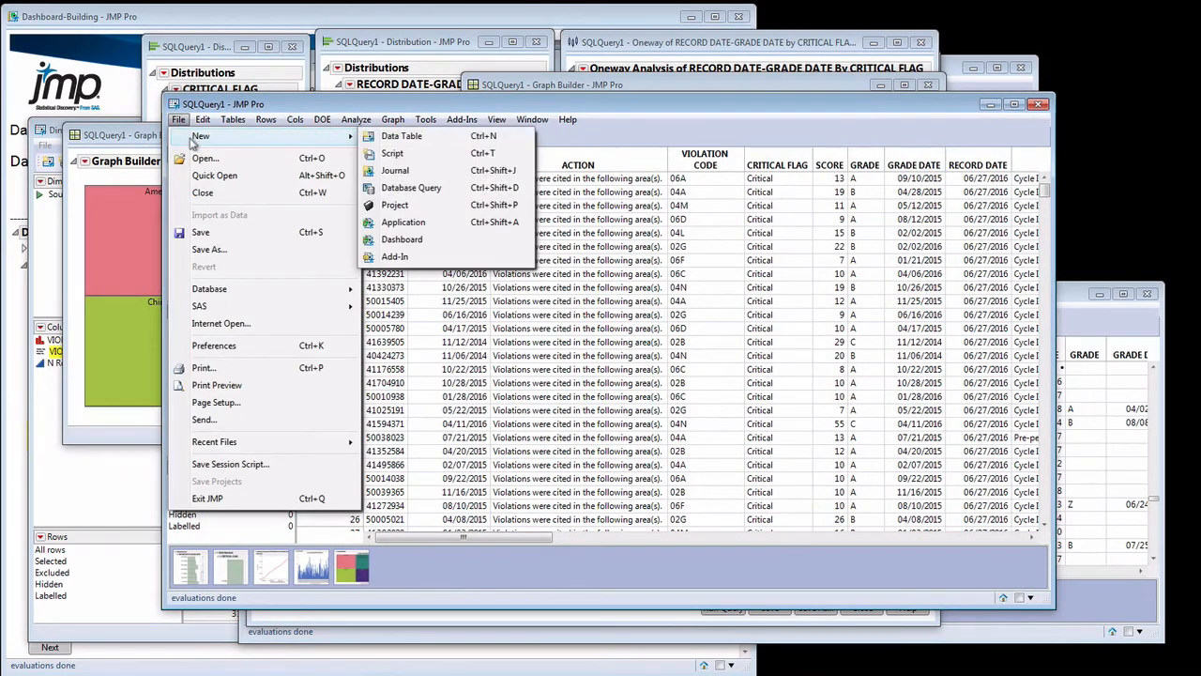
{"action": "left_click", "coordinate": [403, 241]}
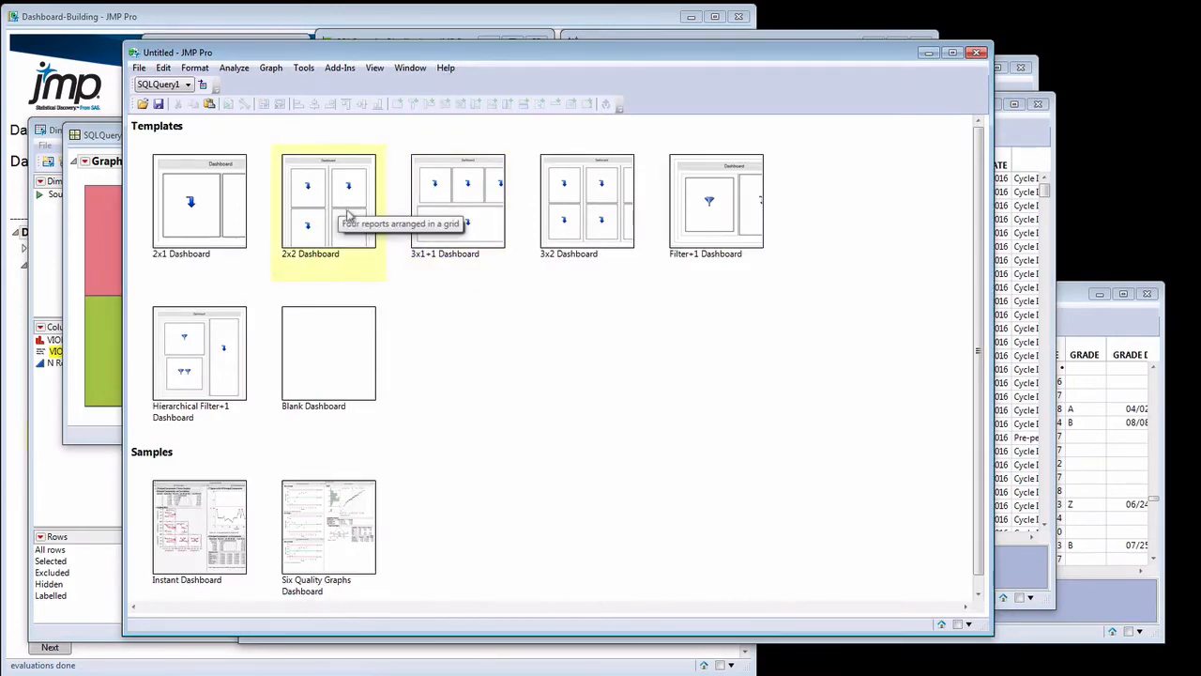
{"action": "left_click", "coordinate": [441, 225]}
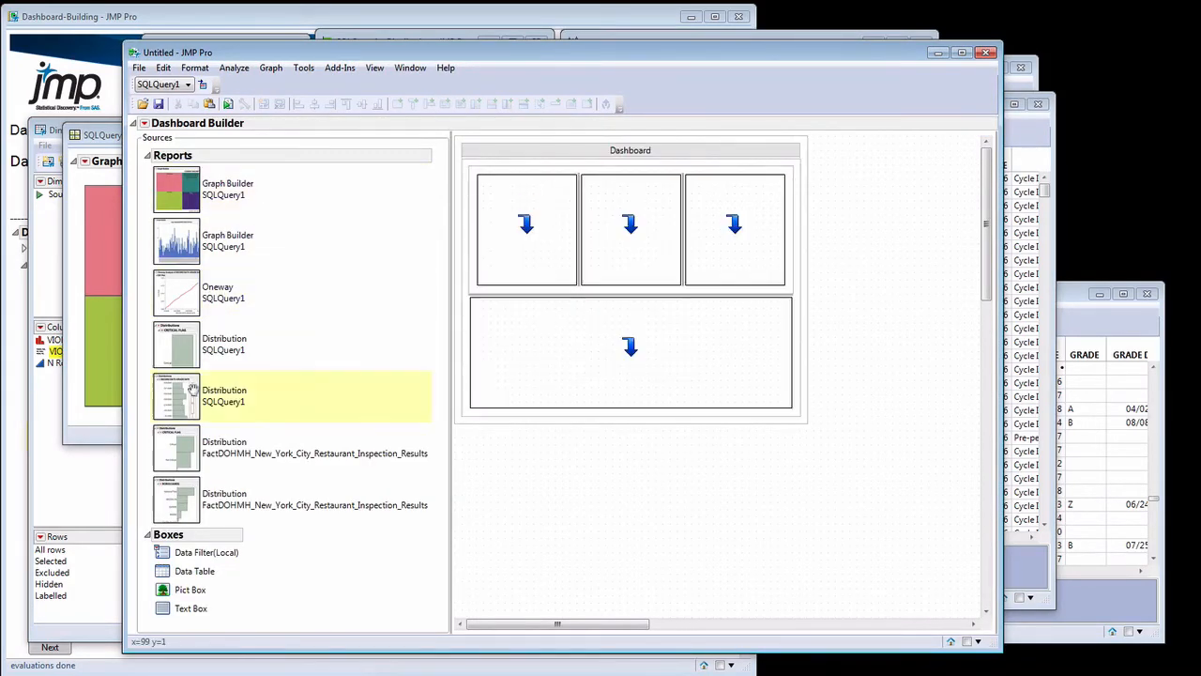
- Place the SQLQuery1 record-to-grade-date Distribution, Oneway and weekly Graph Builder reports across the upper row, the treemap below, and run the dashboard
{"action": "left_click_drag", "start_coordinate": [289, 300], "coordinate": [623, 235]}
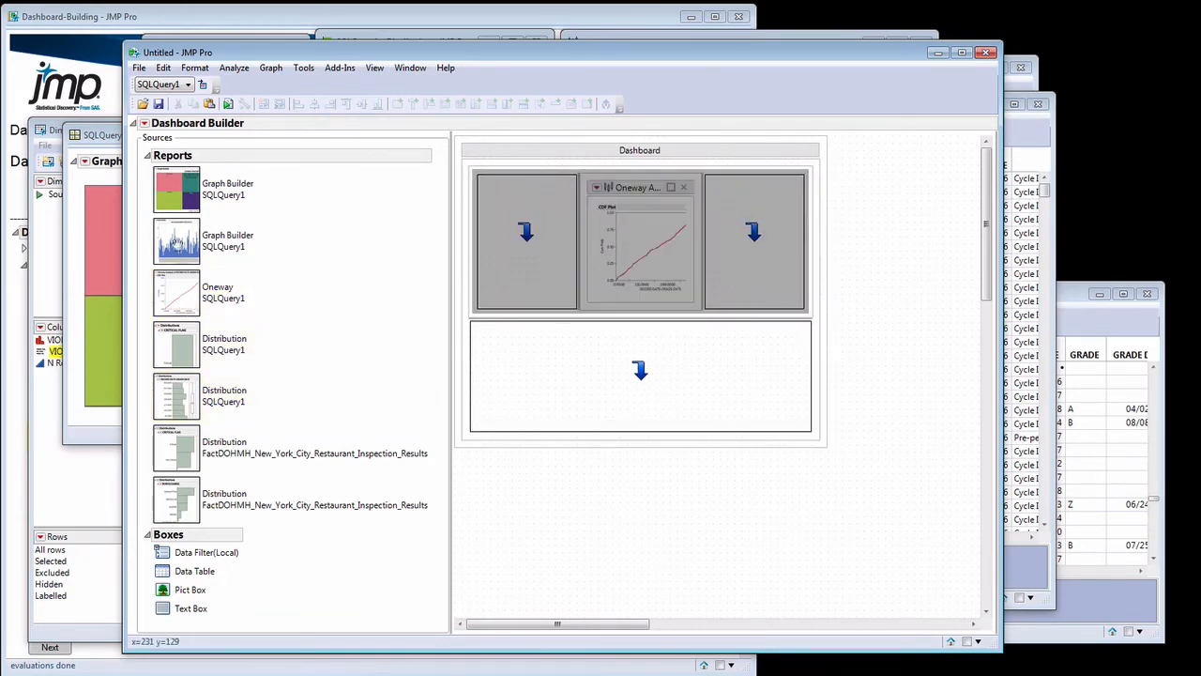
{"action": "left_click_drag", "start_coordinate": [174, 199], "coordinate": [575, 381]}
{"action": "left_click_drag", "start_coordinate": [172, 247], "coordinate": [757, 259]}
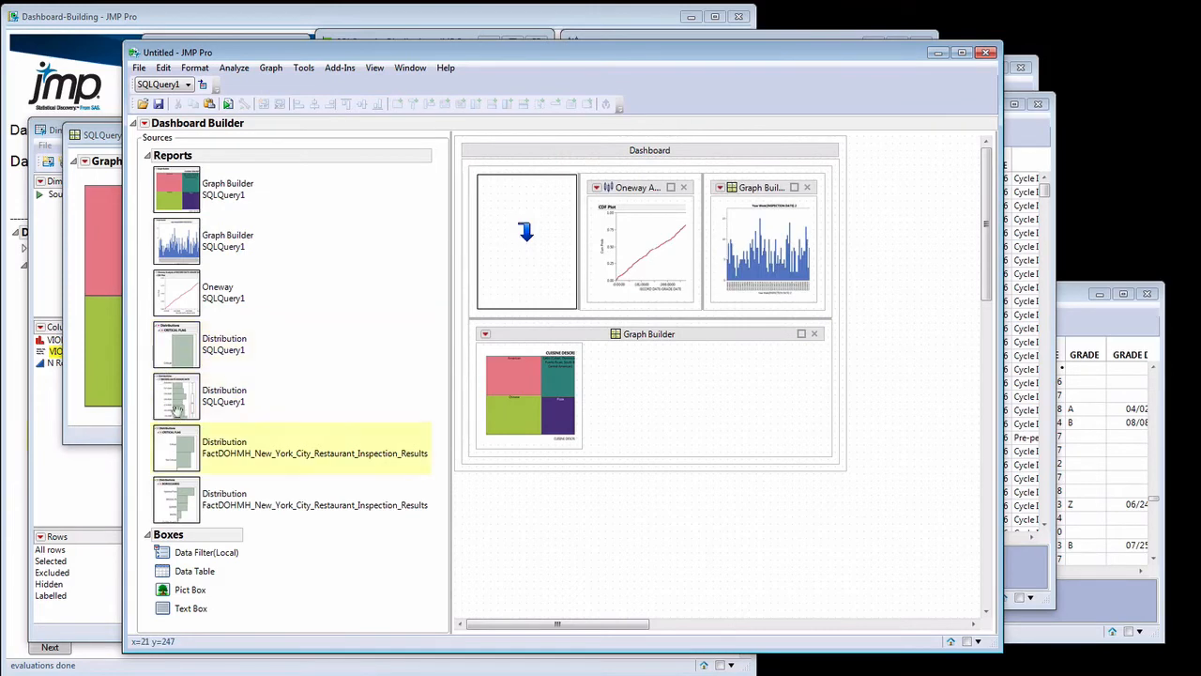
{"action": "left_click_drag", "start_coordinate": [175, 406], "coordinate": [545, 259]}
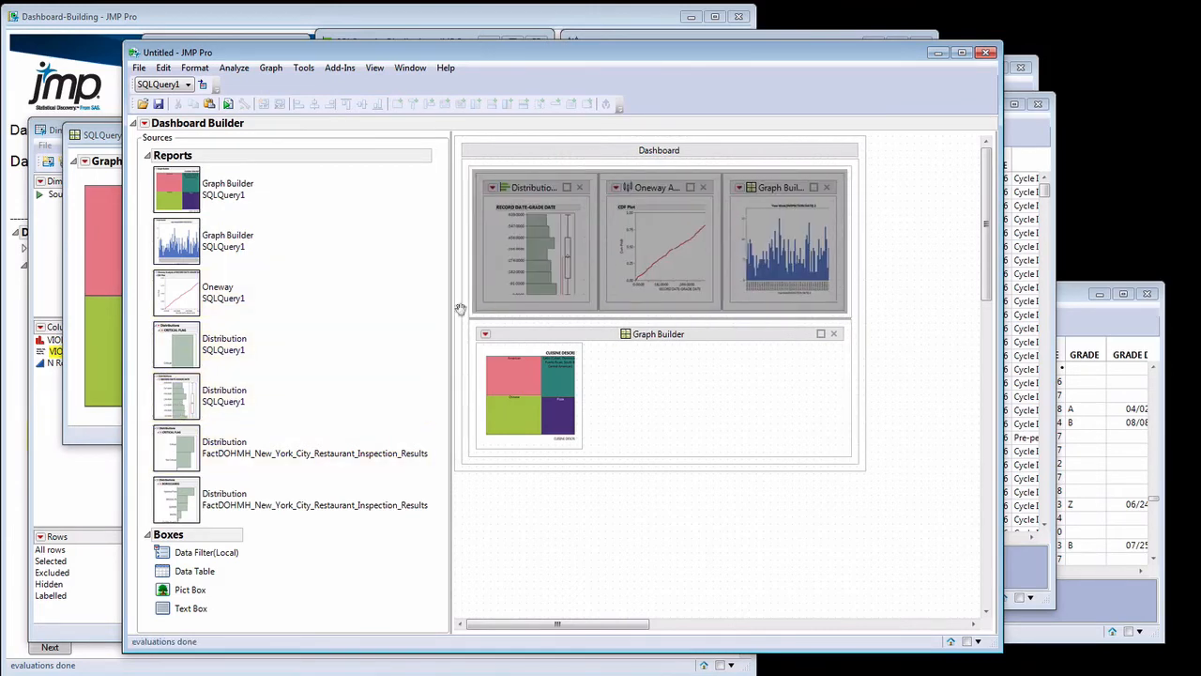
{"action": "left_click", "coordinate": [145, 124]}
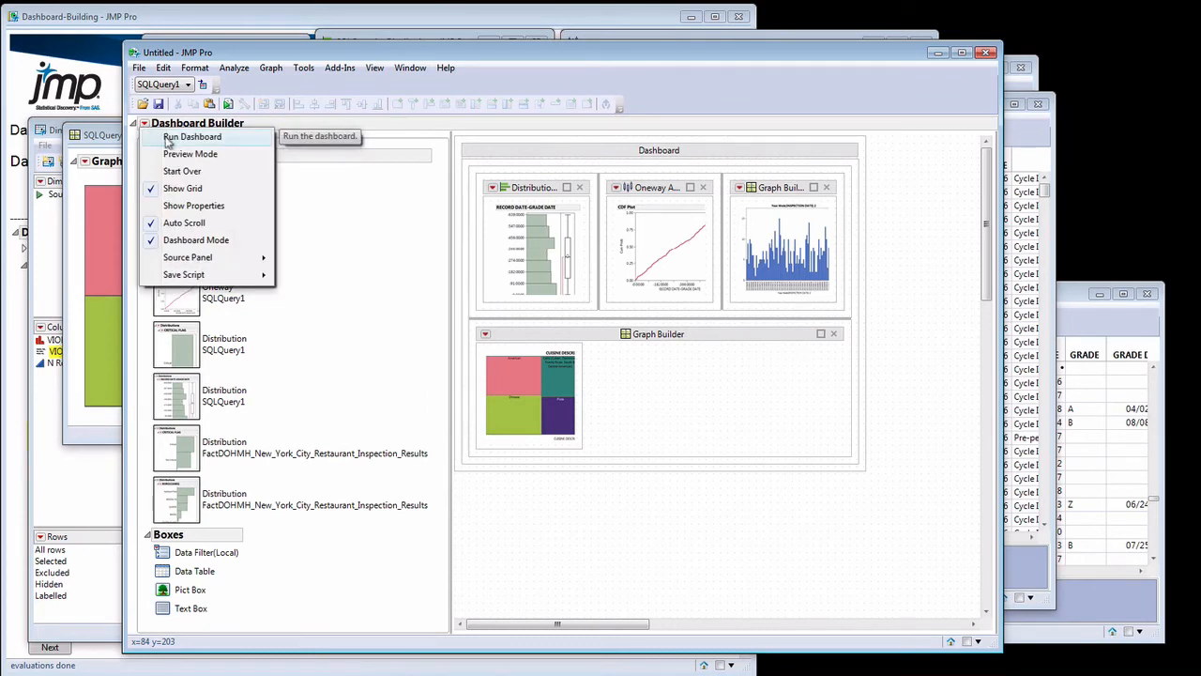
{"action": "left_click", "coordinate": [169, 138]}
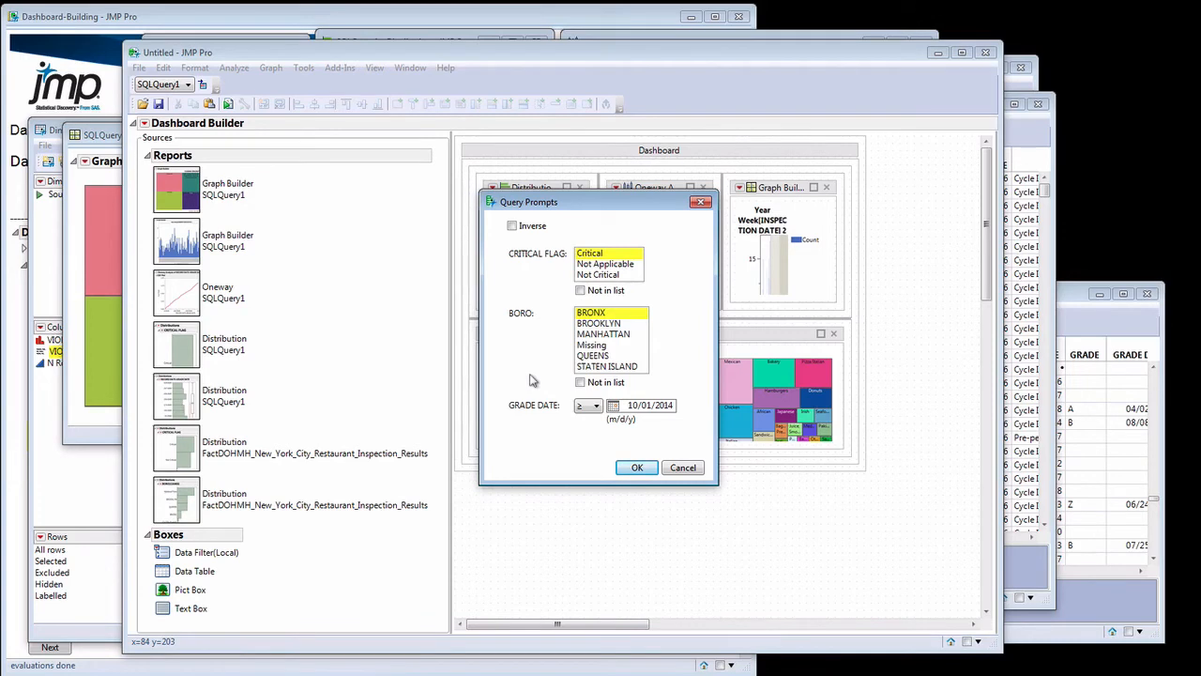
- Run the dashboard's query with CRITICAL FLAG set to Critical and Not Critical, and BORO set to BRONX, BROOKLYN and MANHATTAN
{"action": "left_click", "coordinate": [605, 275]}
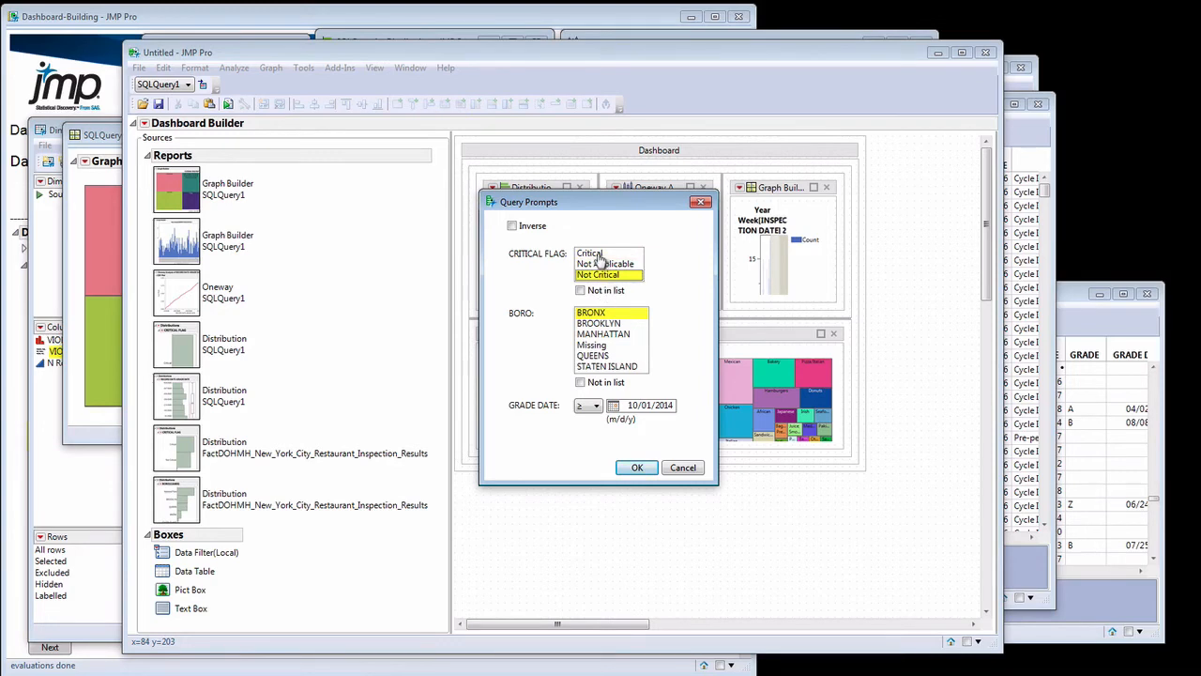
{"action": "left_click", "coordinate": [599, 255], "text": "ctrl"}
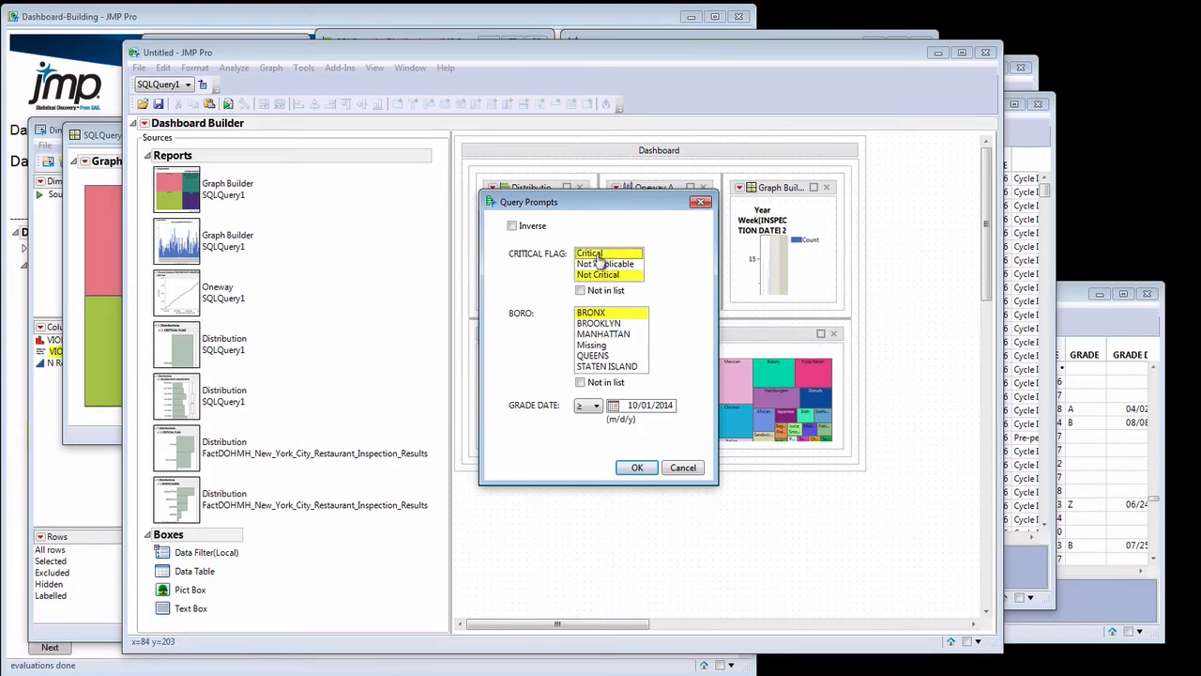
{"action": "left_click", "coordinate": [610, 324], "text": "ctrl"}
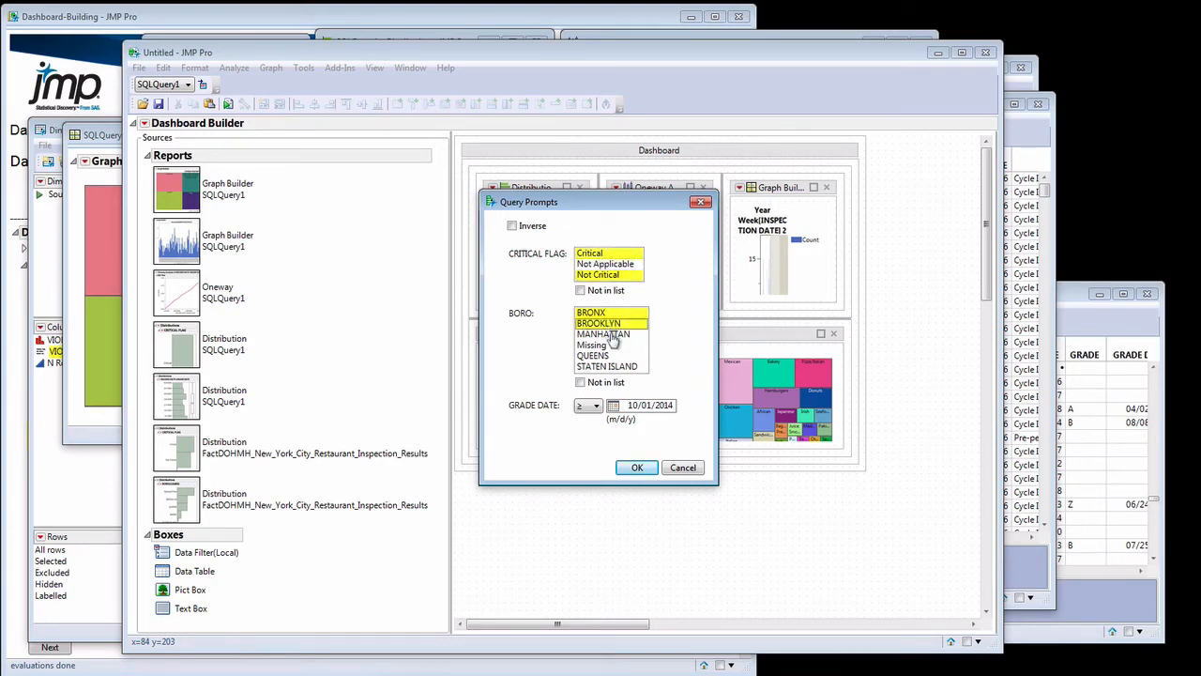
{"action": "left_click", "coordinate": [610, 335], "text": "ctrl"}
{"action": "left_click", "coordinate": [638, 467]}
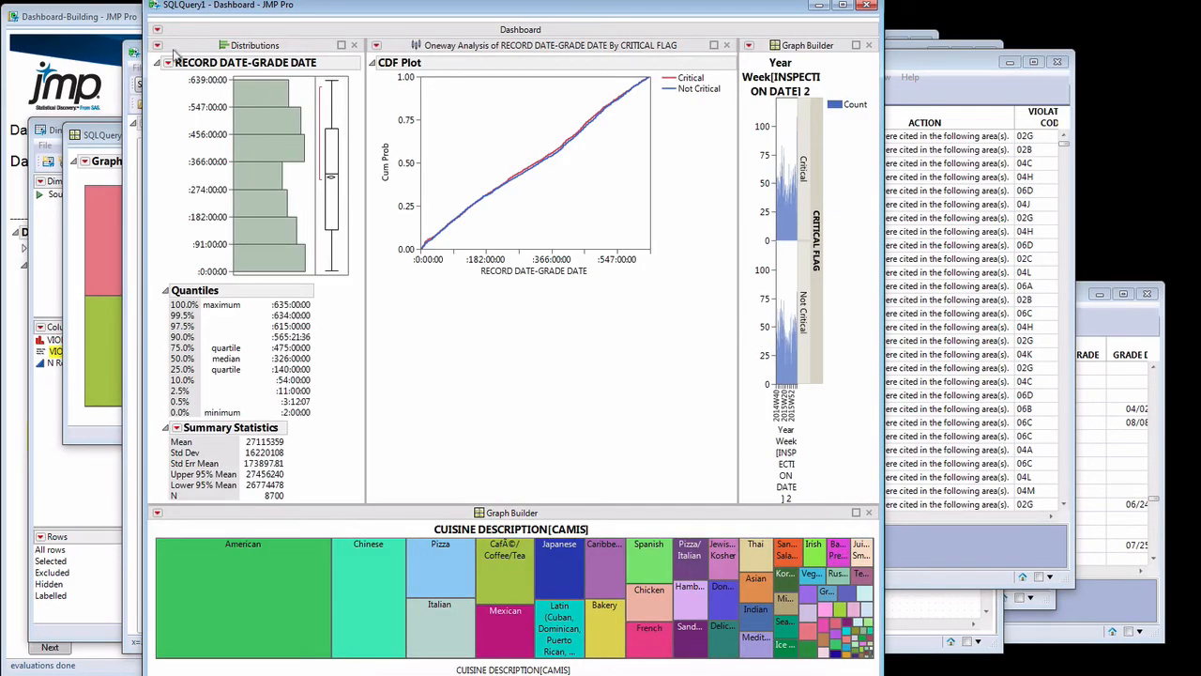
- Switch the running dashboard to the Summary report view, then enlarge and reposition its window to show all graphs
{"action": "left_click", "coordinate": [158, 30]}
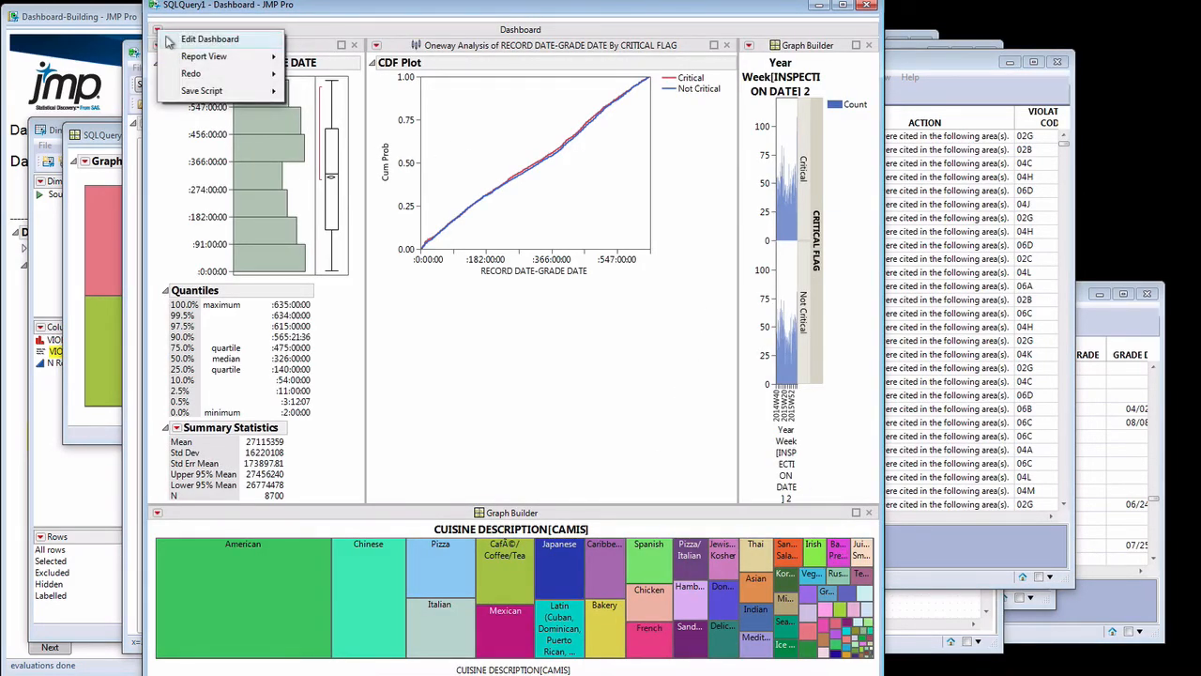
{"action": "mouse_move", "coordinate": [184, 58]}
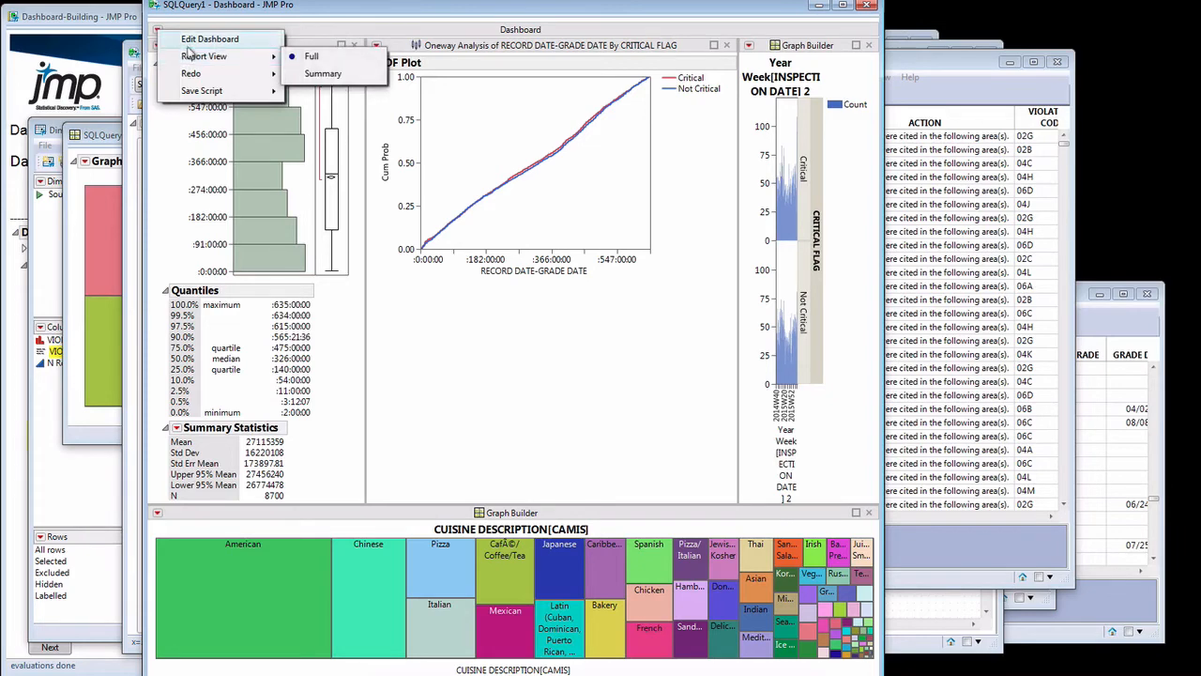
{"action": "left_click", "coordinate": [311, 75]}
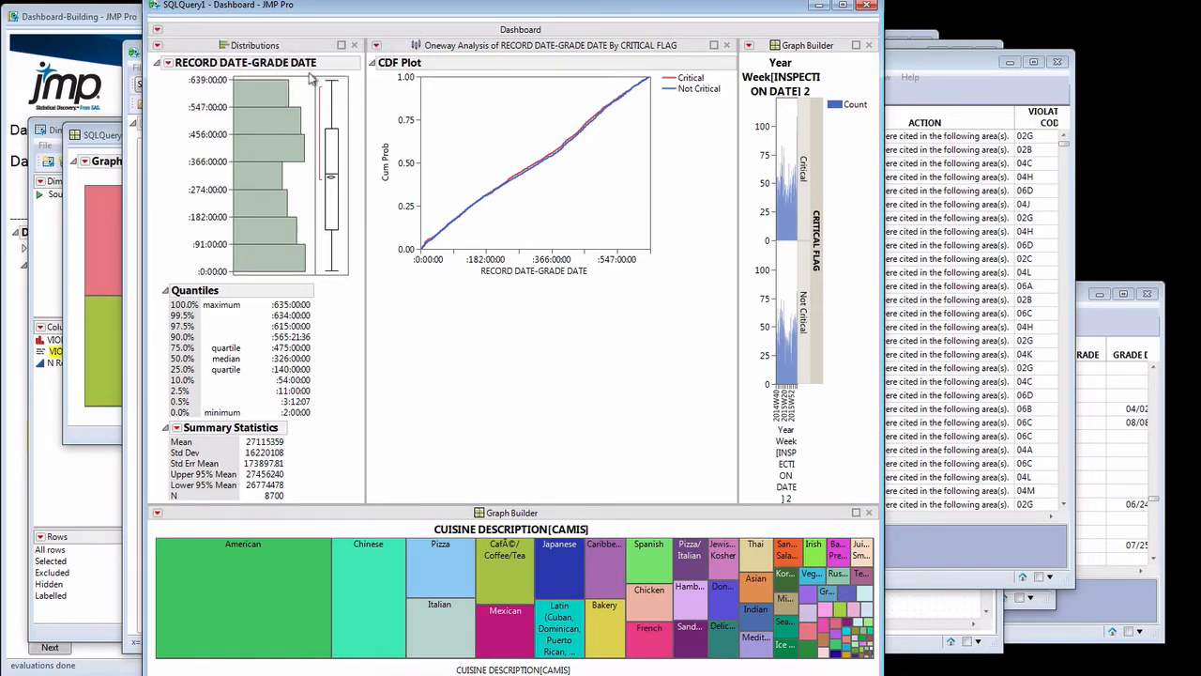
{"action": "left_click_drag", "start_coordinate": [612, 402], "coordinate": [1076, 643]}
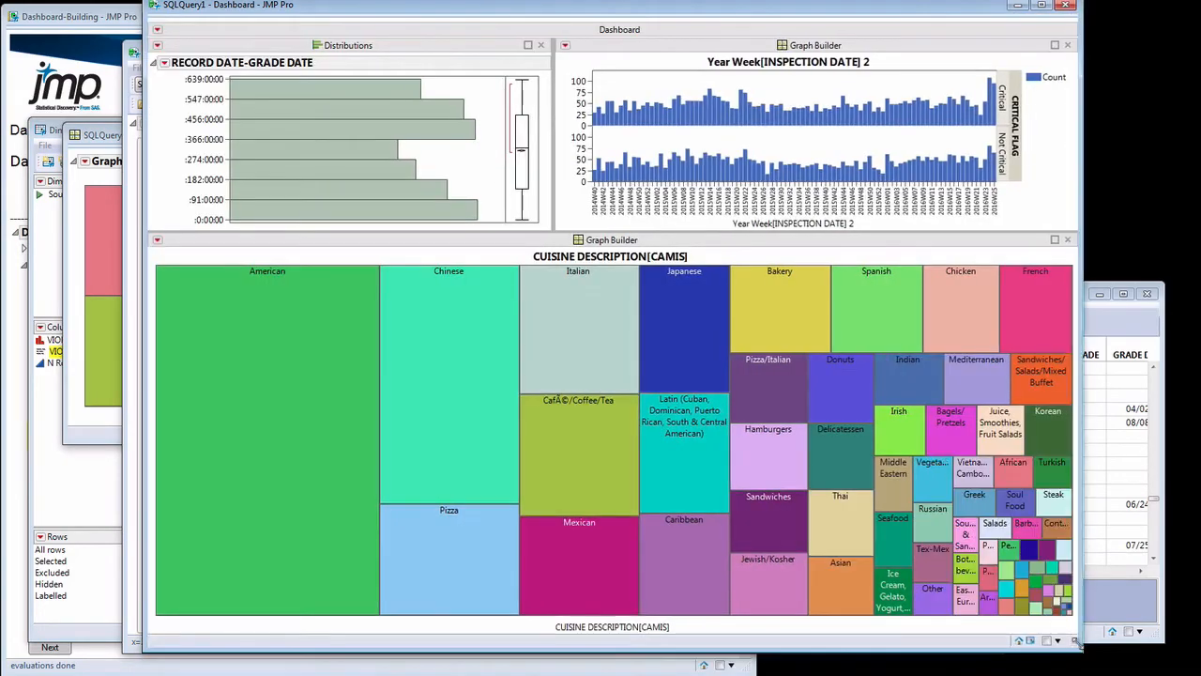
{"action": "left_click_drag", "start_coordinate": [605, 6], "coordinate": [573, 23]}
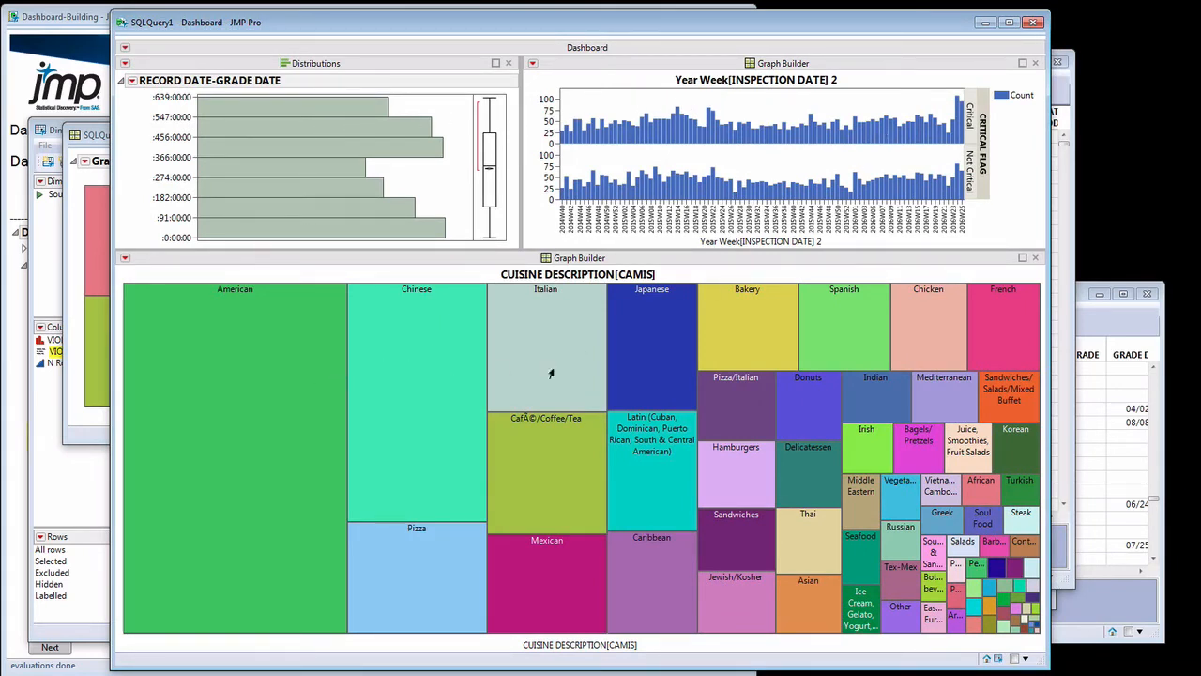
- Close the running dashboard and move the SQLQuery1 2 table aside to bring the Dashboard Builder window forward
{"action": "left_click", "coordinate": [1034, 22]}
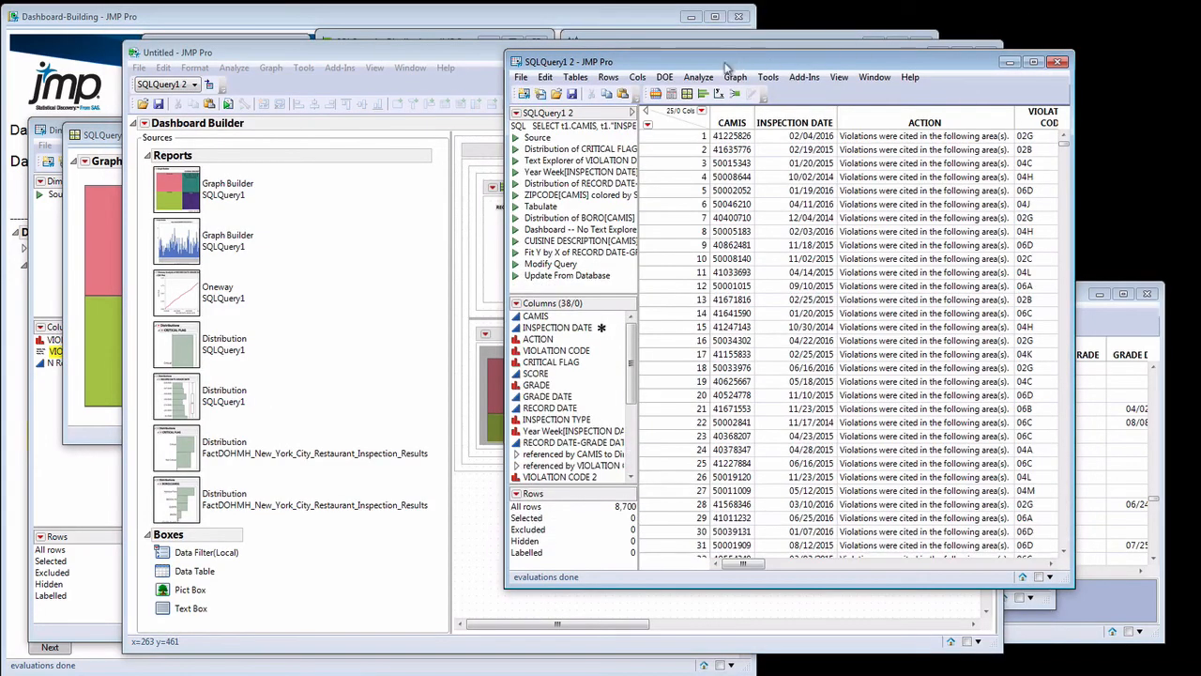
{"action": "left_click_drag", "start_coordinate": [723, 53], "coordinate": [765, 64]}
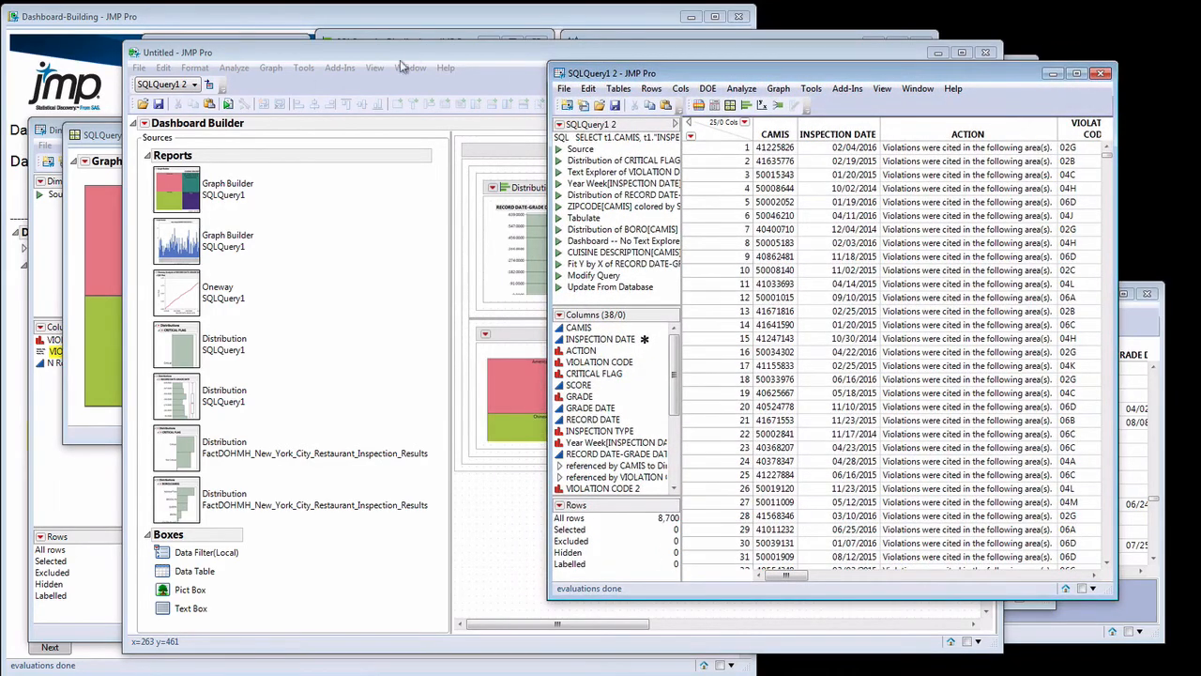
{"action": "left_click", "coordinate": [413, 52]}
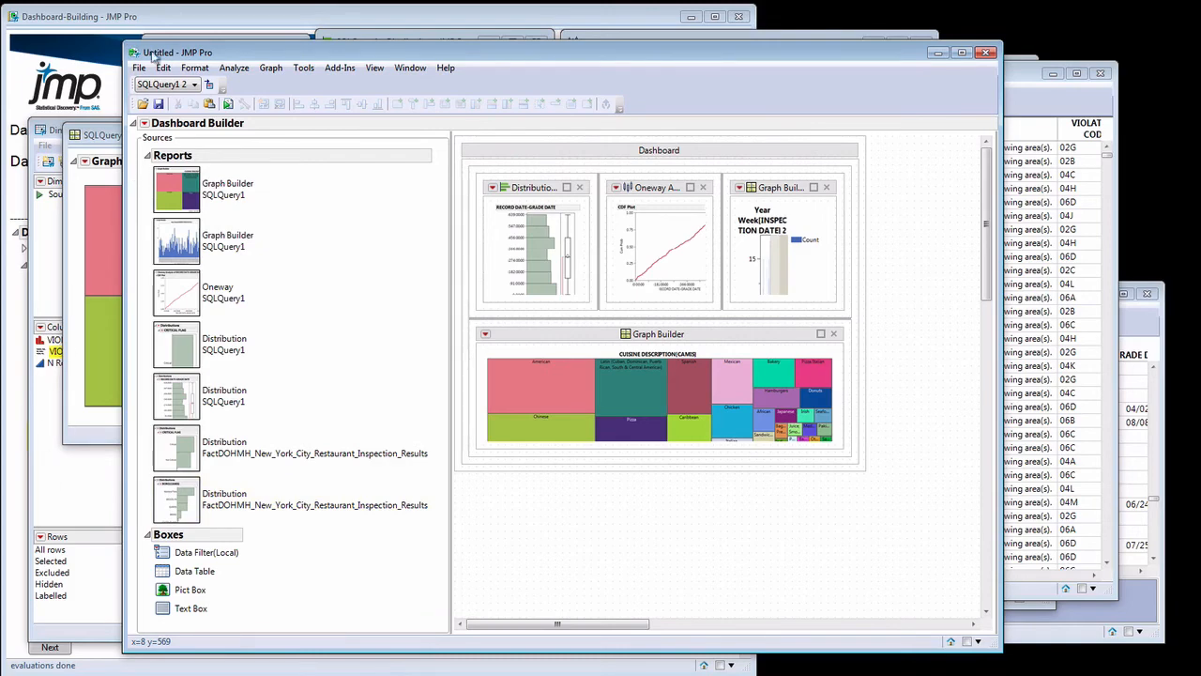
- Switch to the Dashboard-Building journal, advance to its Why? section, and highlight the first three points one after another
{"action": "left_click", "coordinate": [170, 20]}
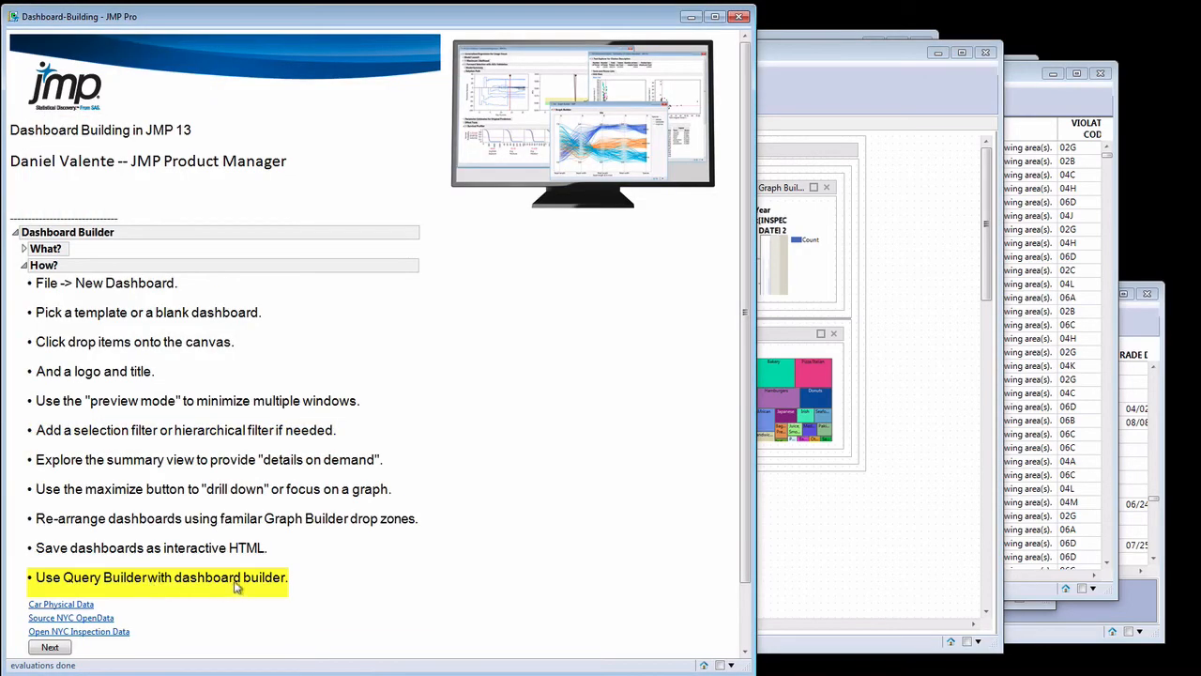
{"action": "left_click", "coordinate": [50, 647]}
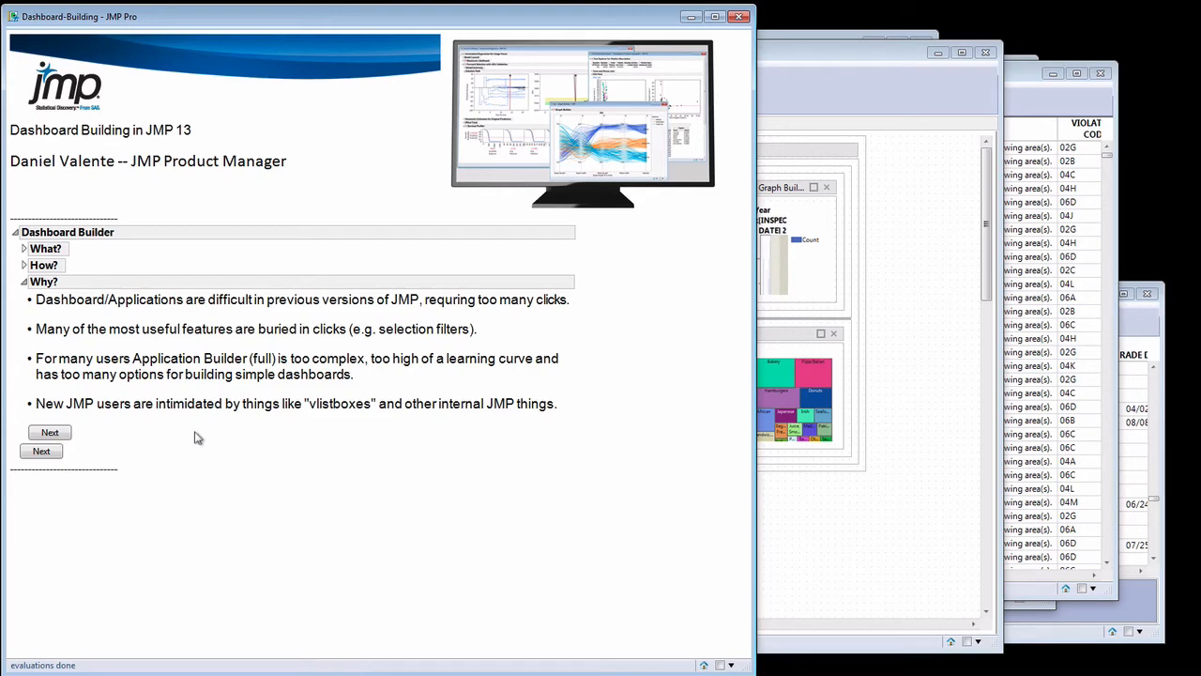
{"action": "left_click", "coordinate": [303, 310]}
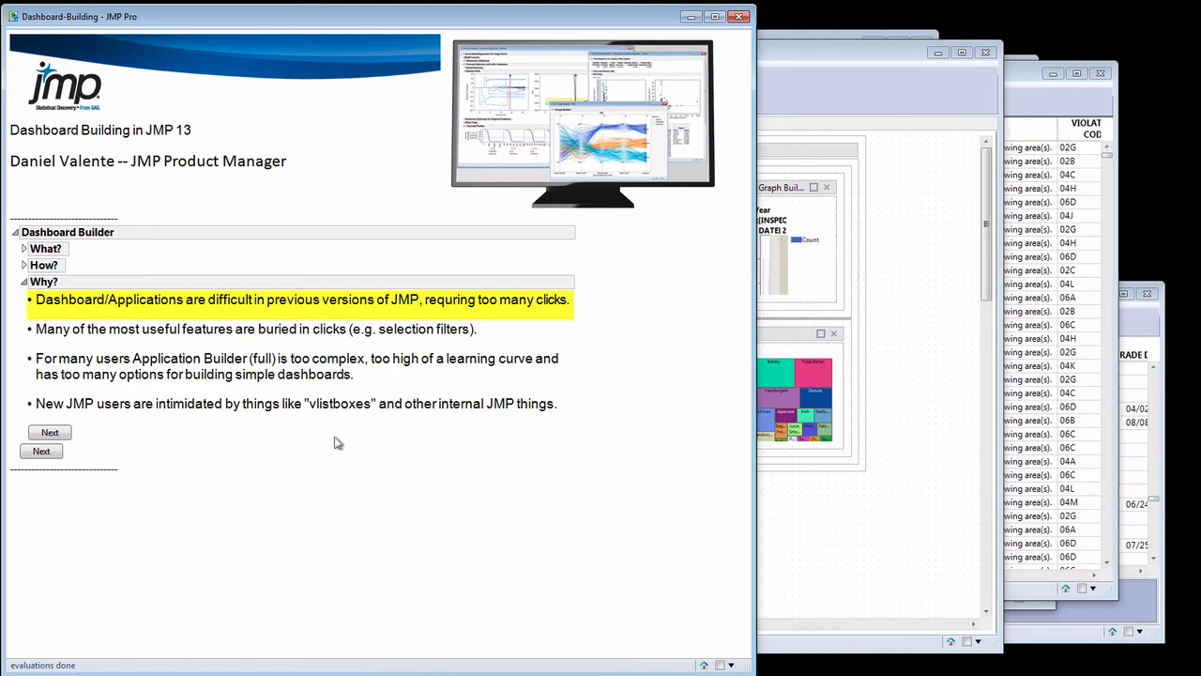
{"action": "left_click", "coordinate": [283, 331]}
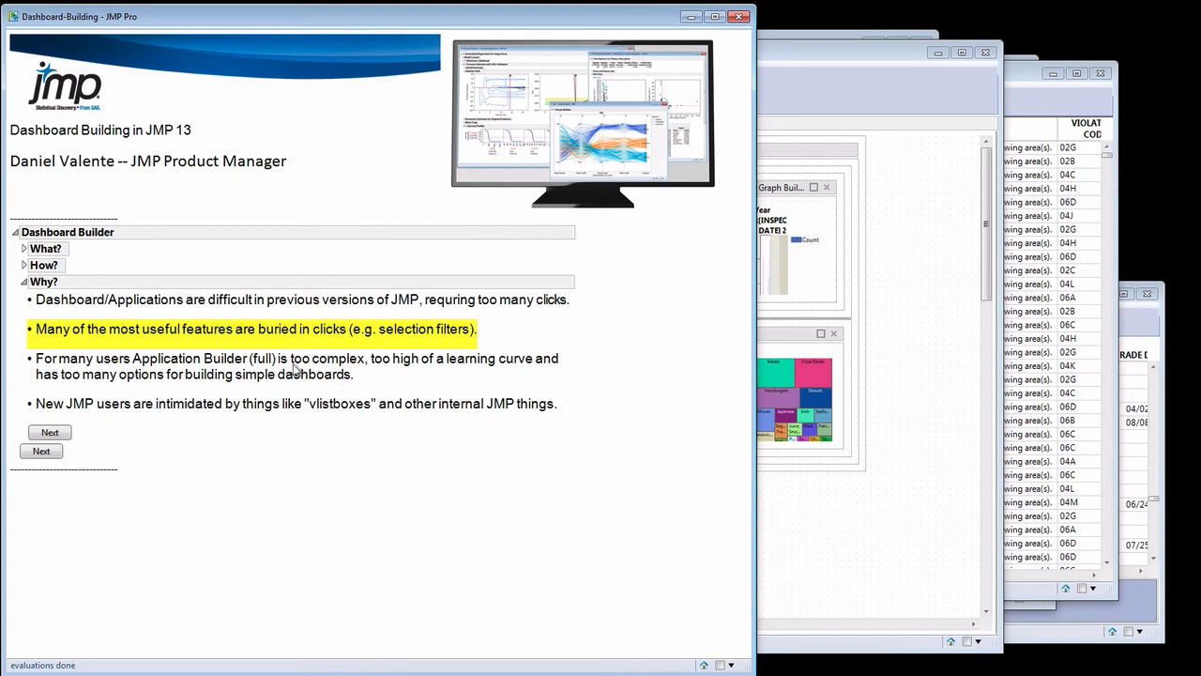
{"action": "left_click", "coordinate": [297, 368]}
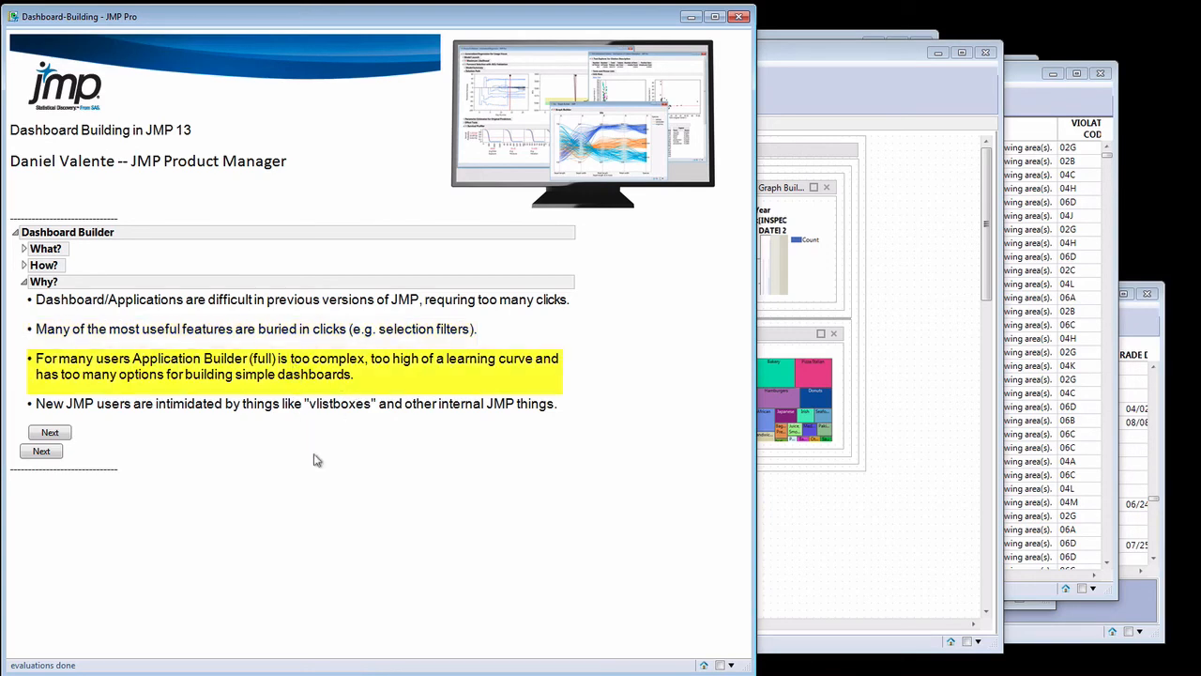